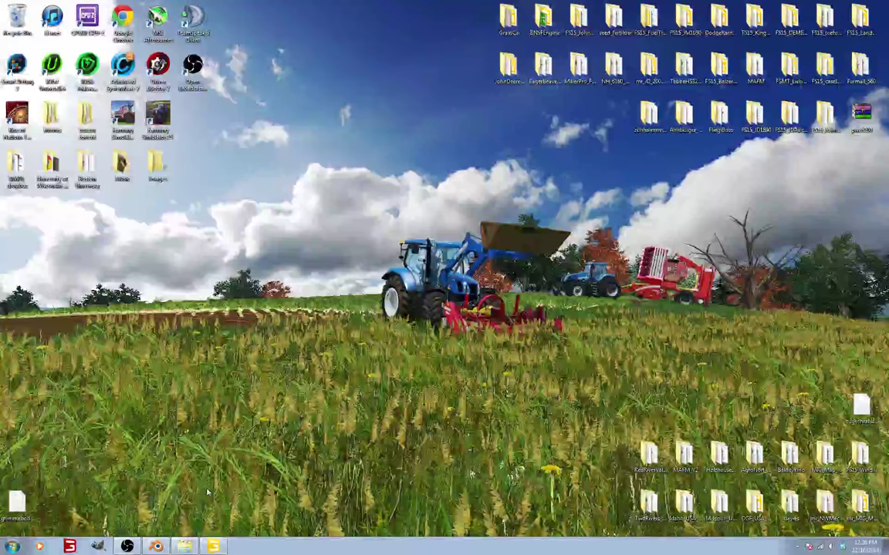
left_click(127, 546)
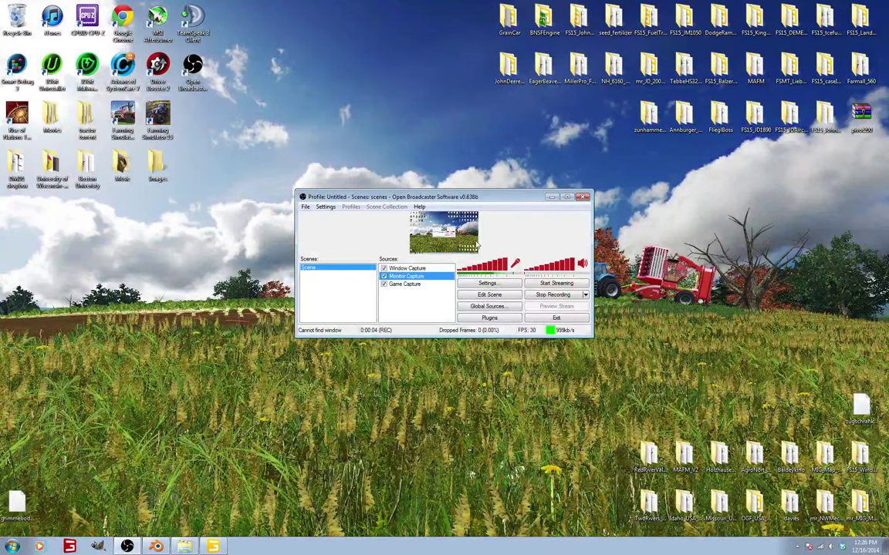
left_click_drag(492, 199, 464, 388)
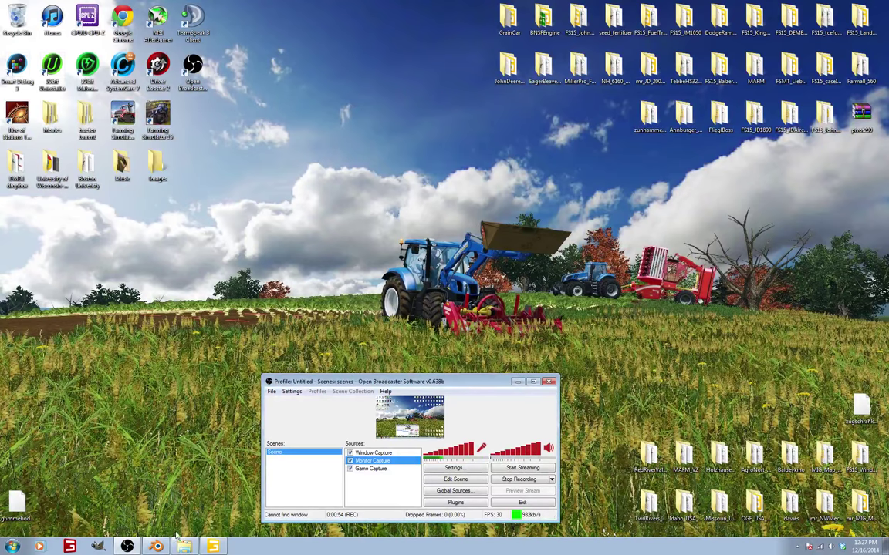
Switch to GIANTS Editor and fold the harvester's wing section up by rotating the last transform group about 41.6° around Z
left_click(214, 546)
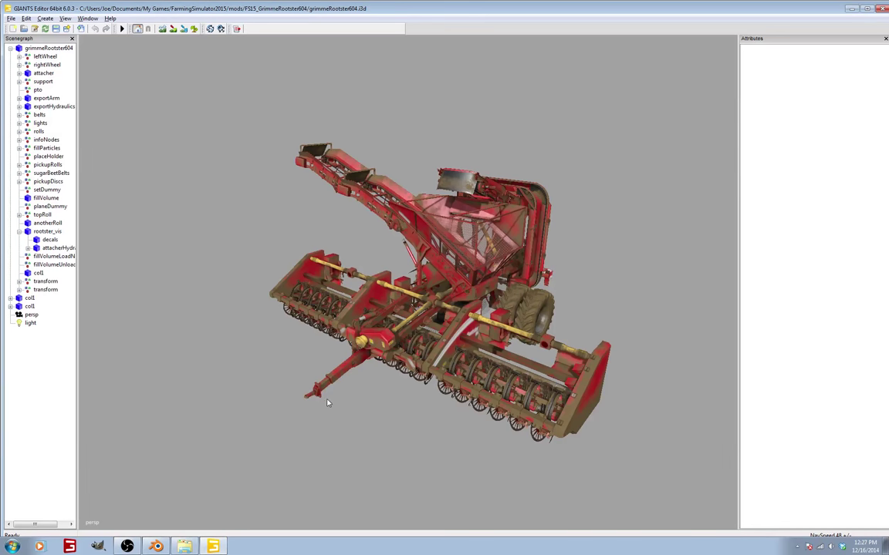
left_click_drag(312, 401, 391, 410, "alt")
scroll(308, 417, "up", 5)
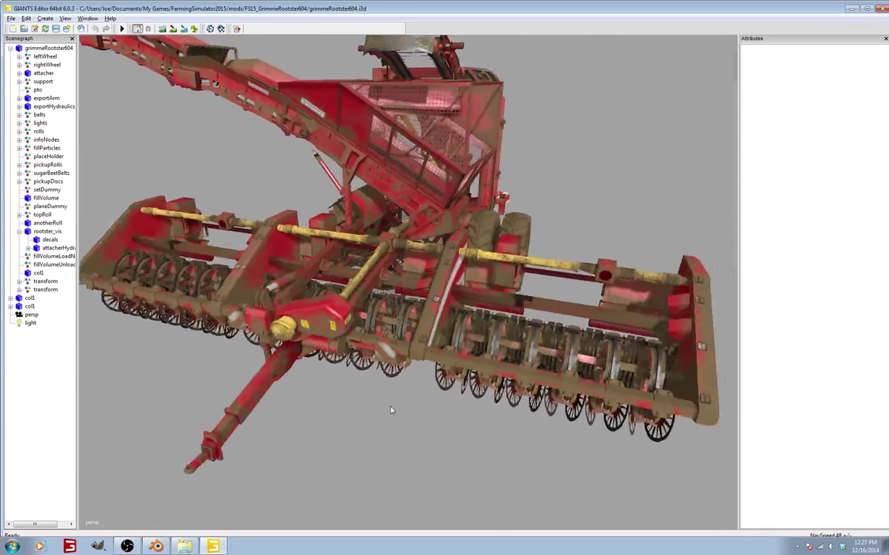
scroll(391, 410, "down", 5)
scroll(390, 411, "up", 3)
left_click(38, 290)
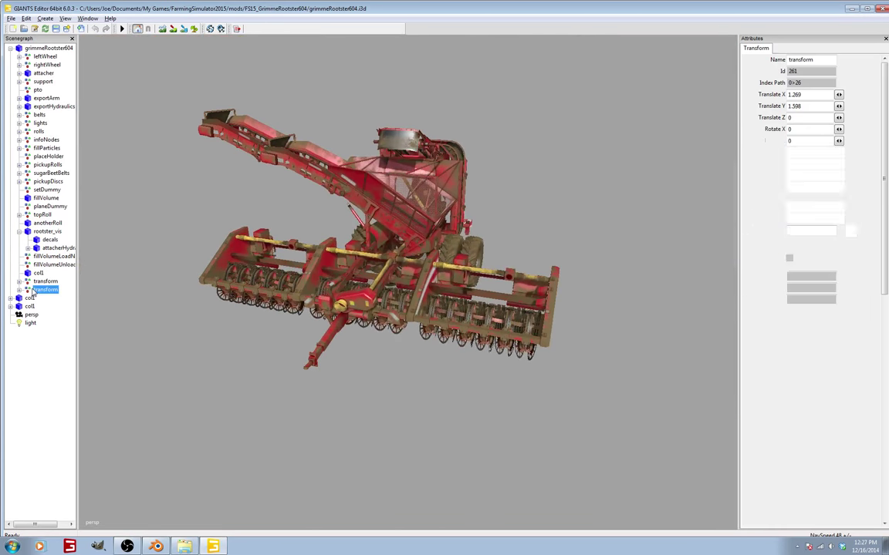
left_click_drag(415, 172, 124, 228)
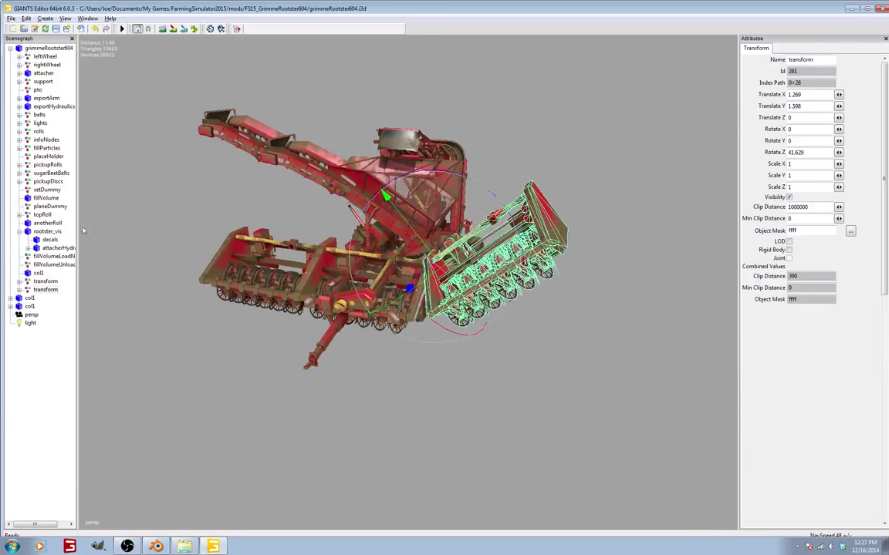
left_click(386, 351)
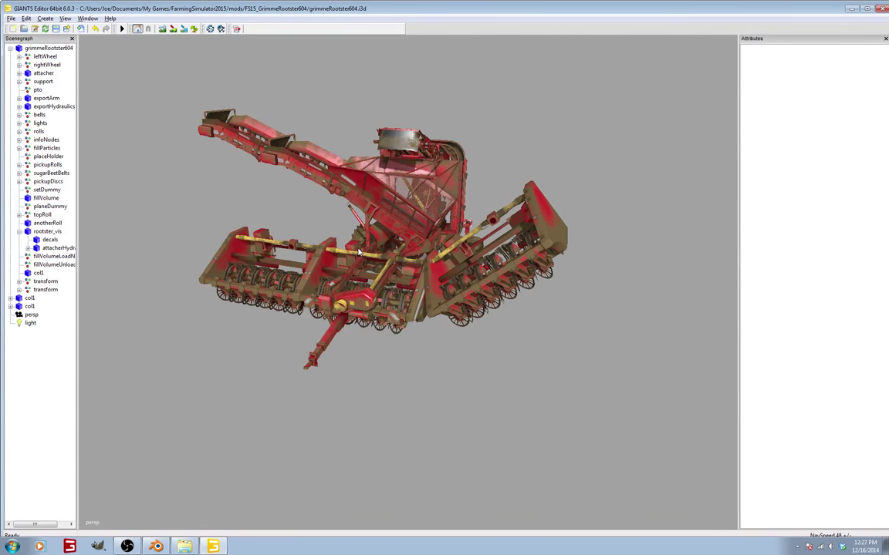
Select the rootster_vis body and check the Frustum Culled option for Wavefront OBJ export in the preferences
left_click(47, 231)
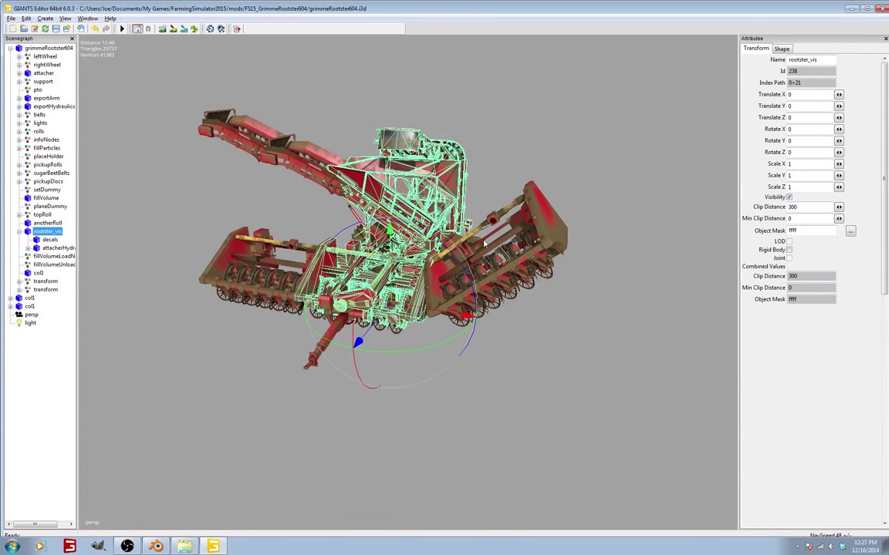
left_click(11, 18)
left_click(23, 126)
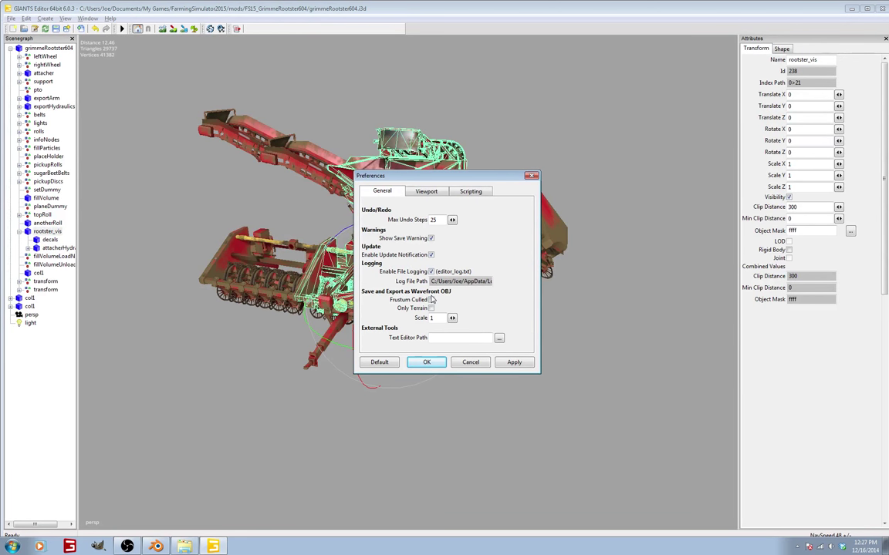
left_click(432, 300)
left_click(432, 301)
left_click(423, 364)
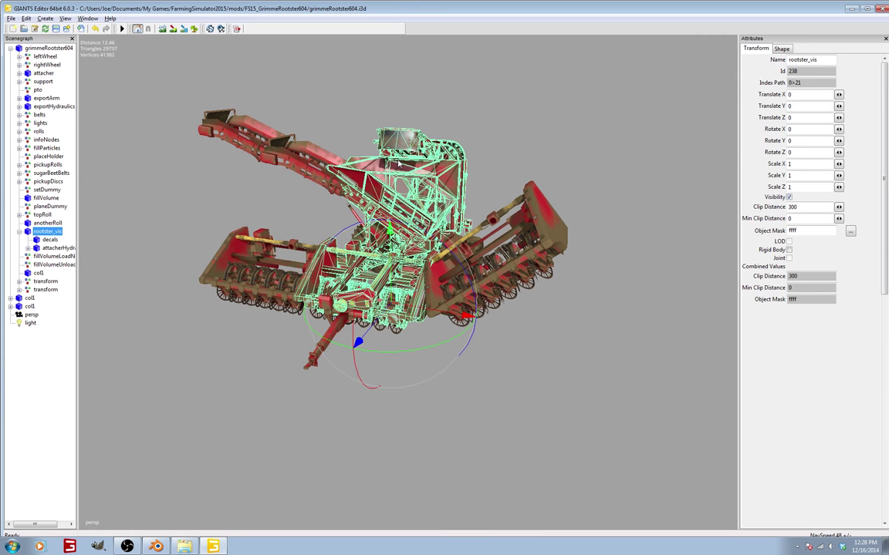
Export the selected body to the Desktop as the Wavefront OBJ file grimmebody, replacing the existing file
left_click(10, 19)
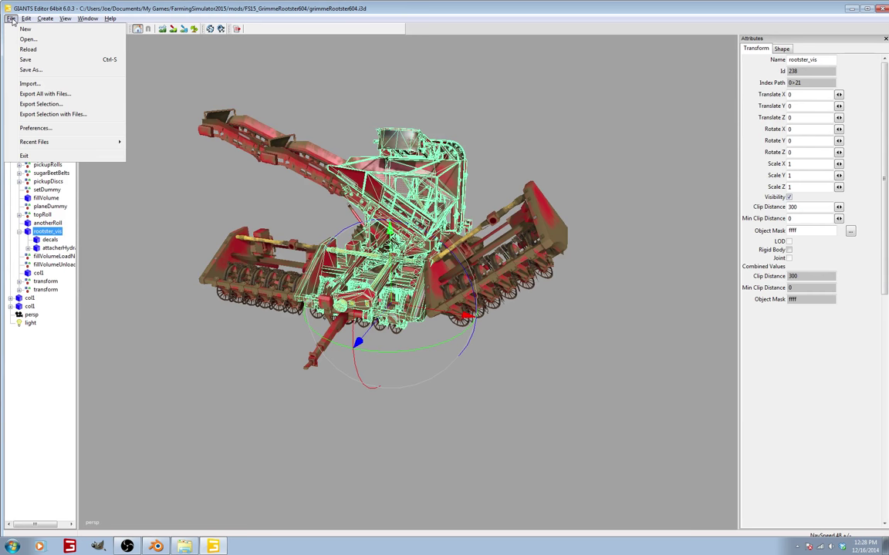
left_click(41, 103)
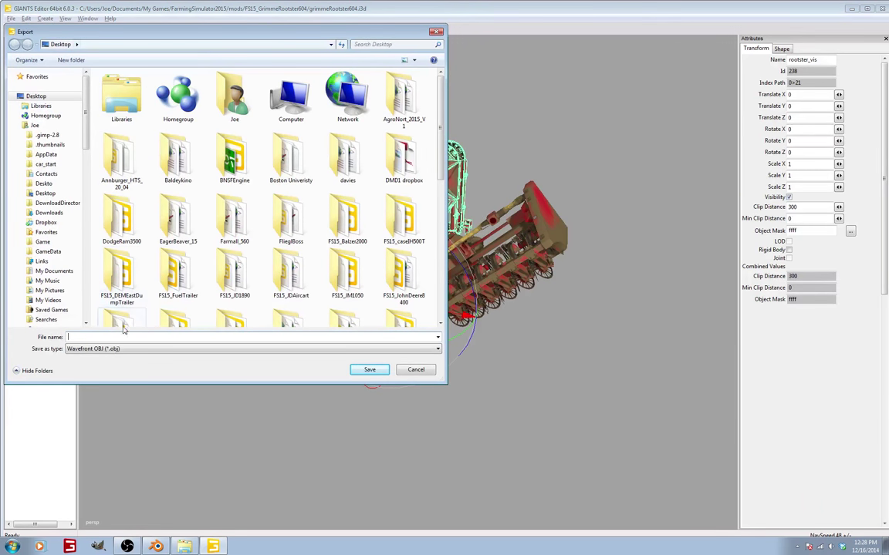
type("g")
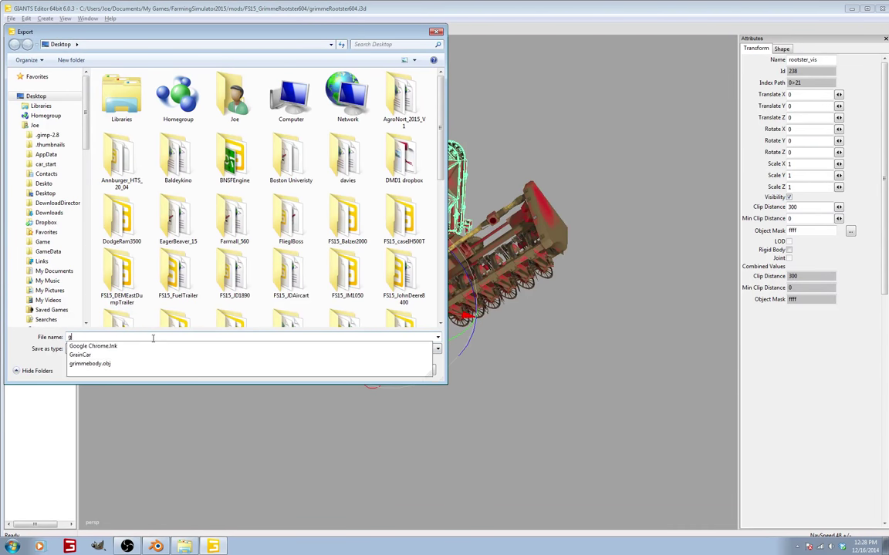
type("rimmebody")
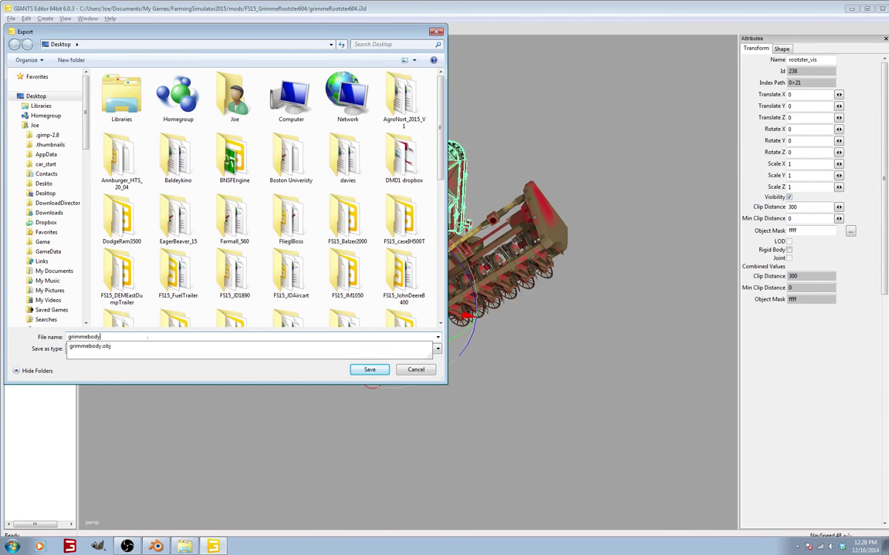
key("Return")
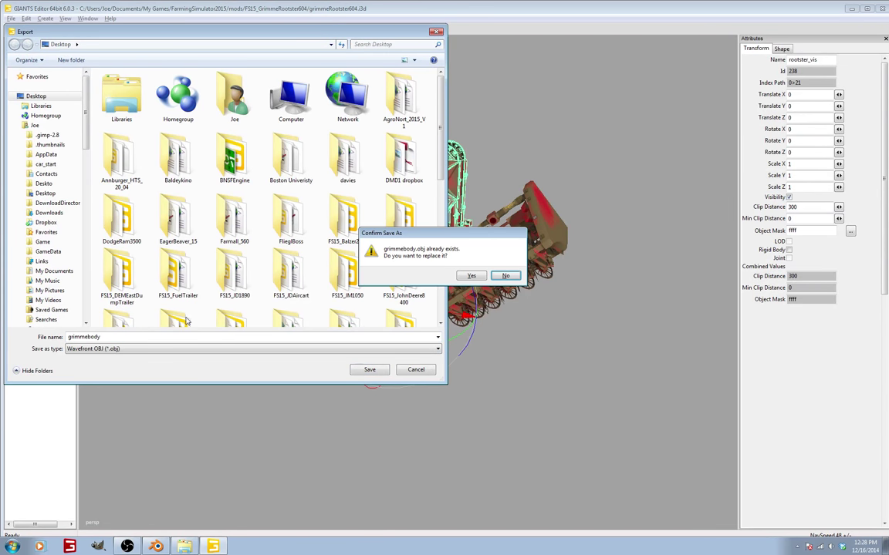
left_click(471, 276)
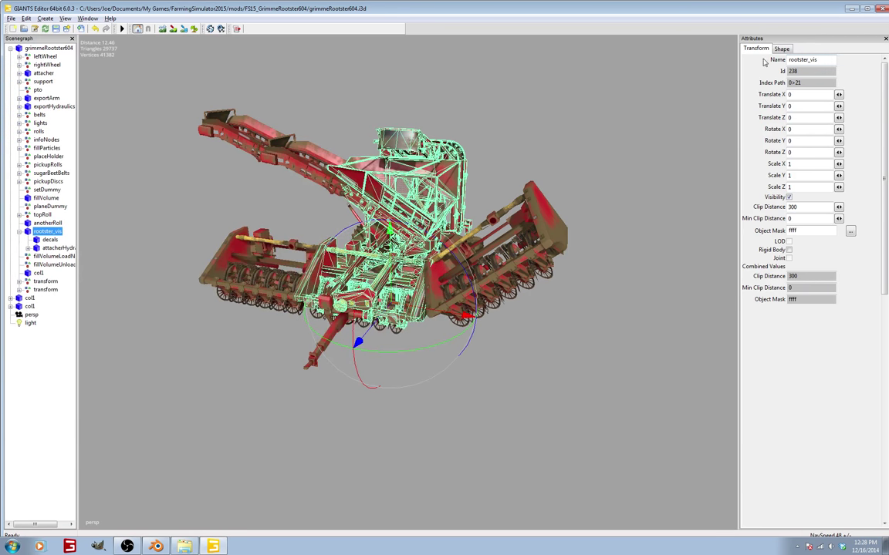
Switch to Blender and delete the default cube from the scene
left_click(851, 9)
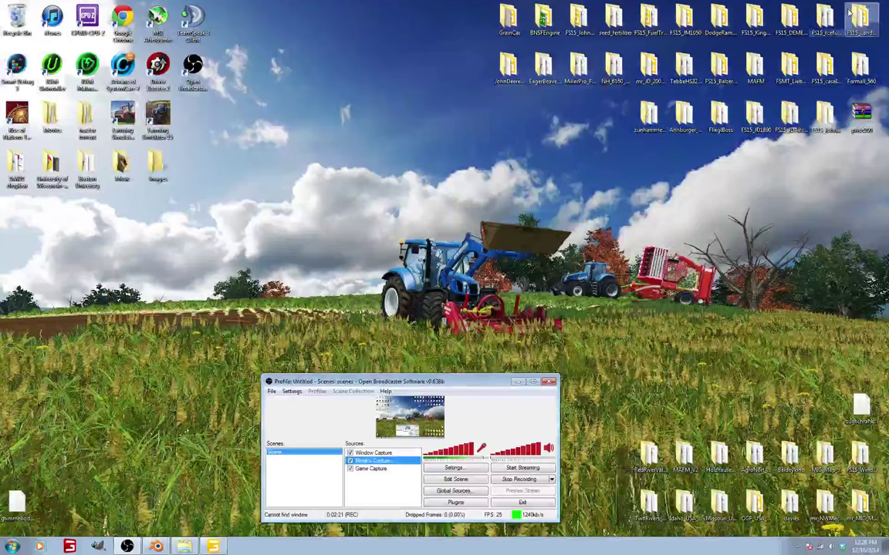
left_click(158, 545)
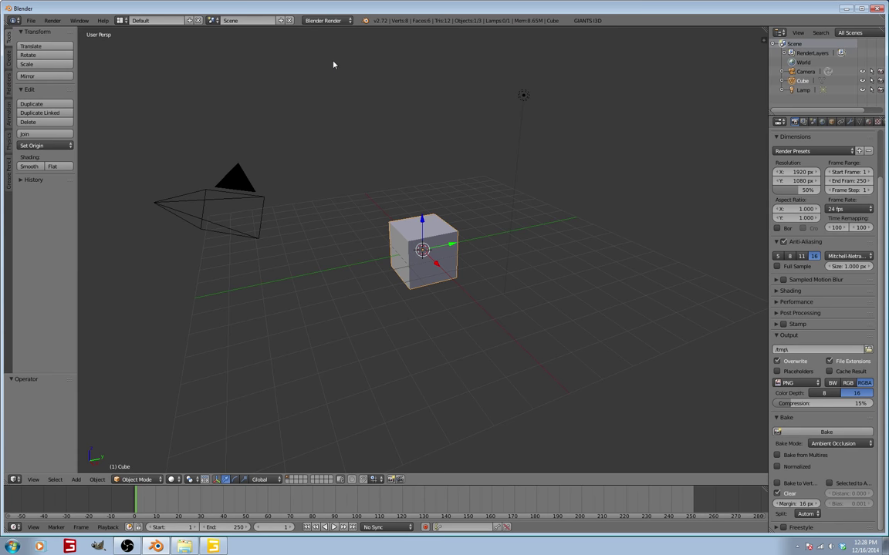
key("x")
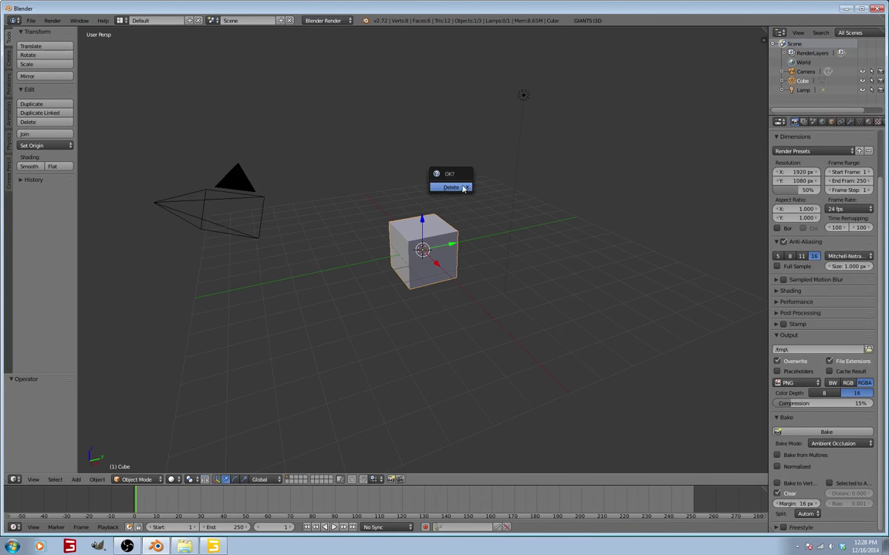
left_click(452, 193)
Import the Wavefront file grimmebody.obj from the Desktop
left_click(32, 21)
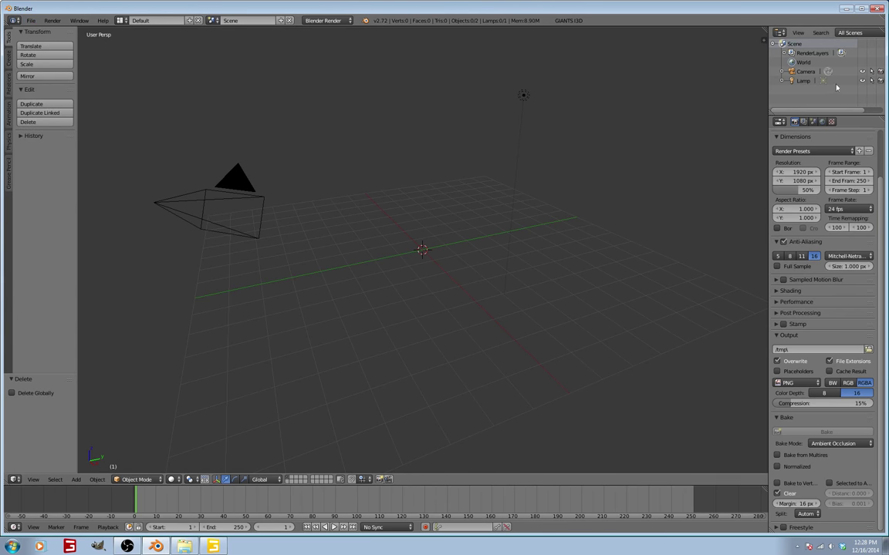
left_click(31, 21)
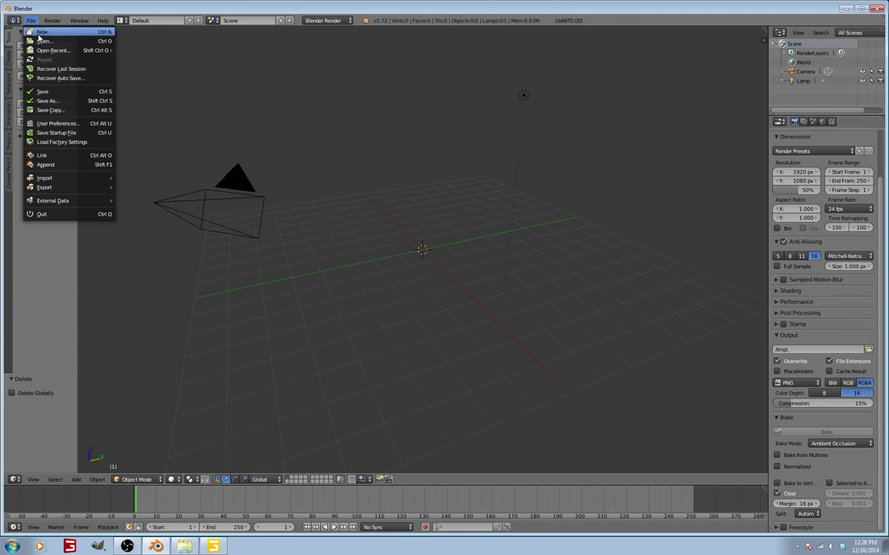
mouse_move(57, 179)
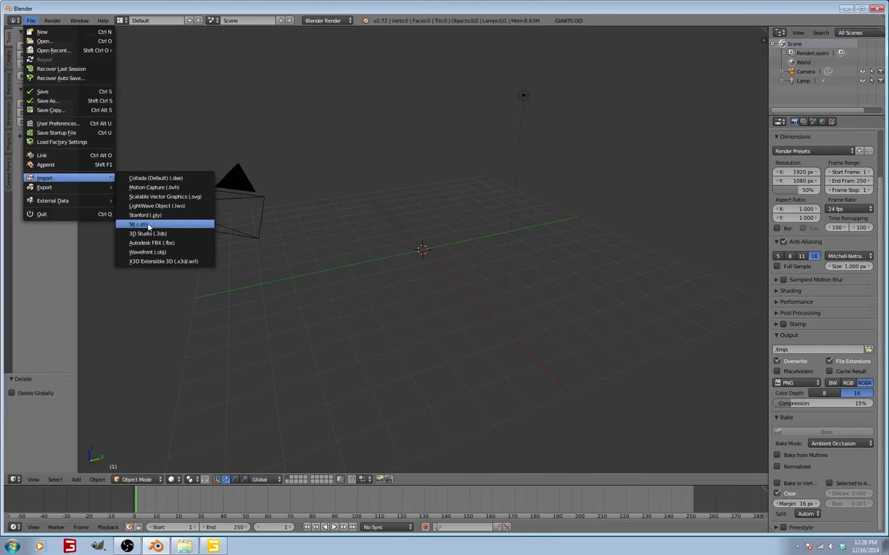
left_click(149, 252)
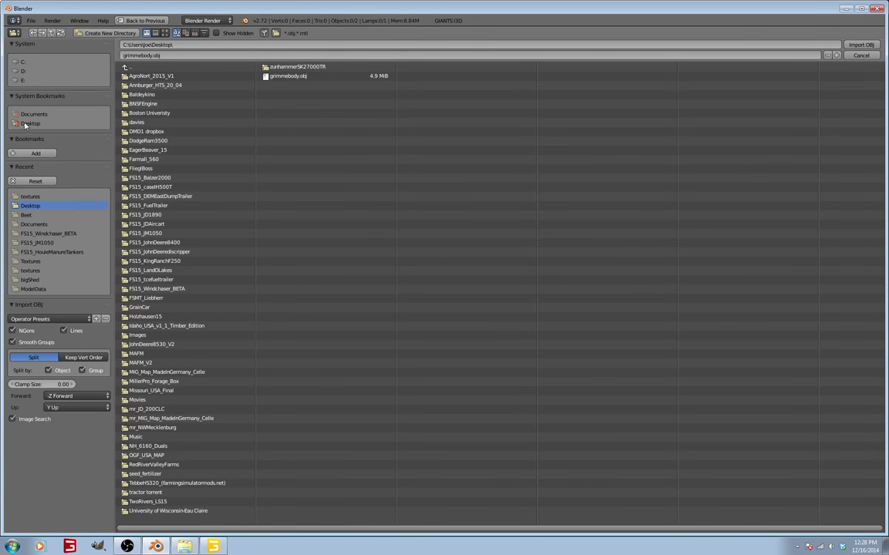
left_click(284, 78)
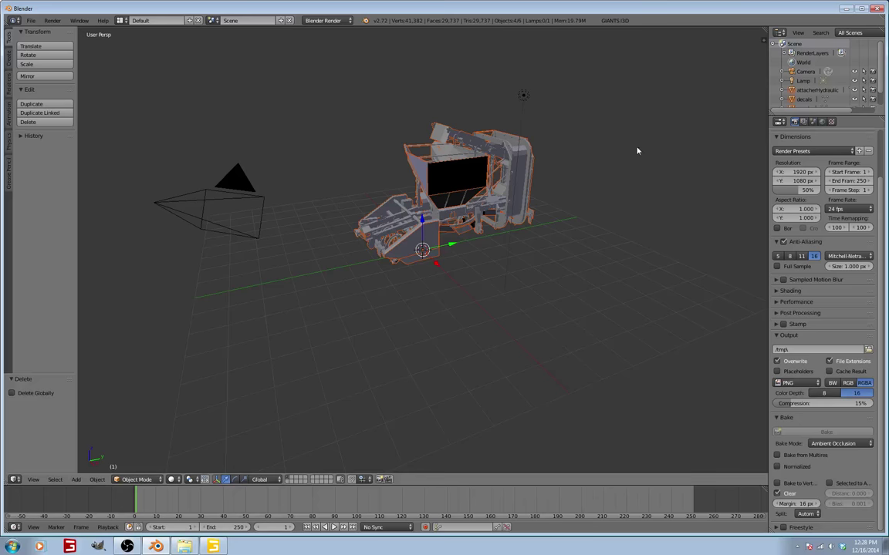
Delete the attacherHydraulic, decals and punch objects, keeping only the rootster_vis body from the import
middle_click_drag(481, 214, 518, 227)
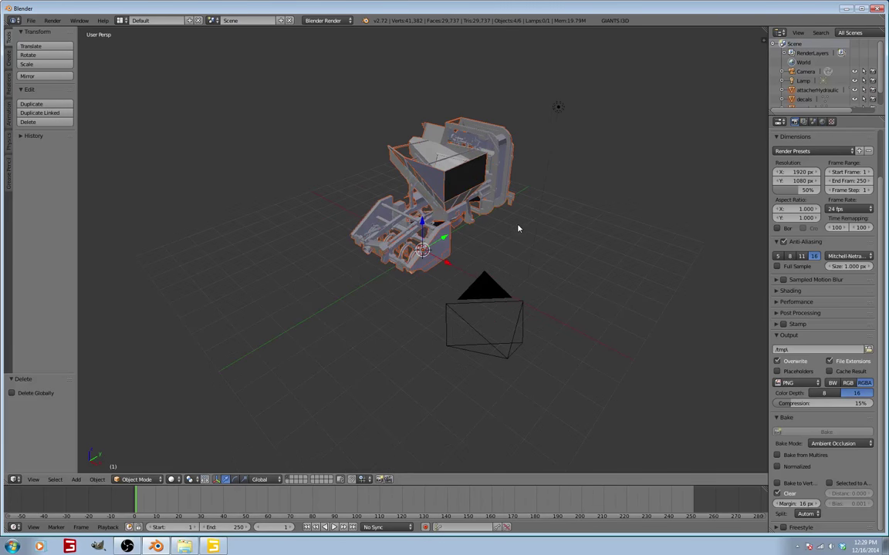
scroll(805, 80, "down", 1)
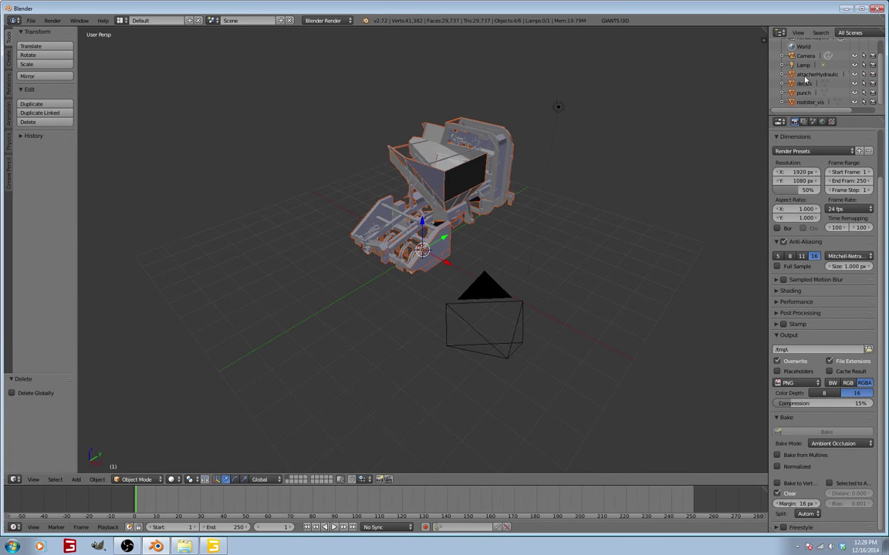
left_click(805, 76)
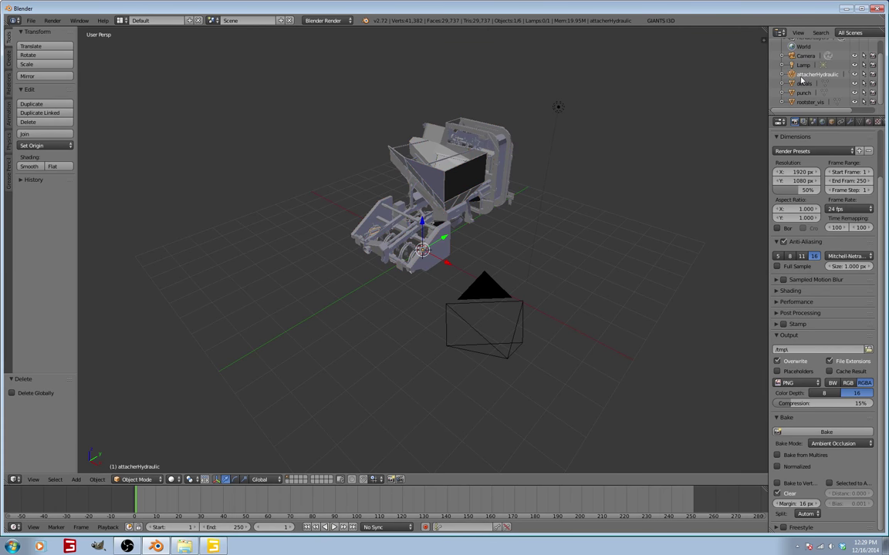
double_click(804, 83)
left_click(796, 76)
left_click(794, 84, "shift")
left_click(794, 93, "shift")
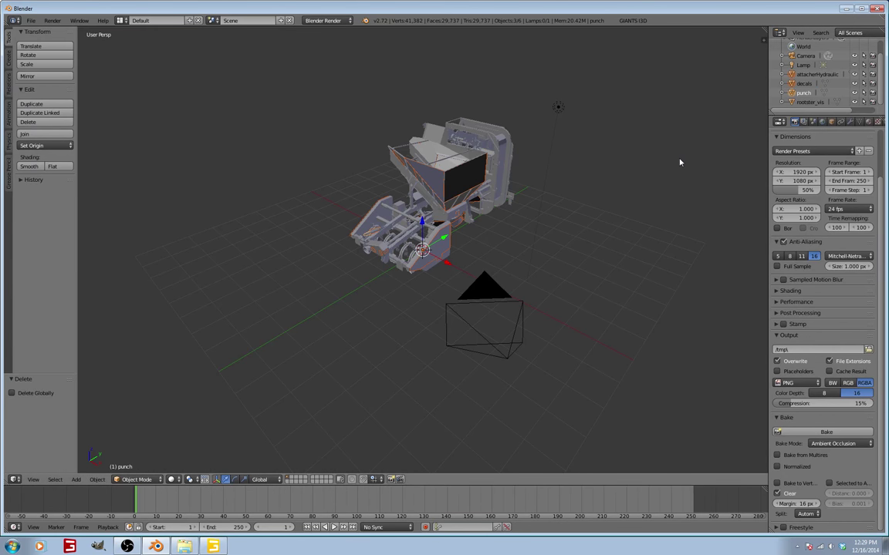
key("x")
left_click(617, 175)
Put the rootster_vis mesh into Edit Mode
middle_click_drag(541, 215, 381, 251)
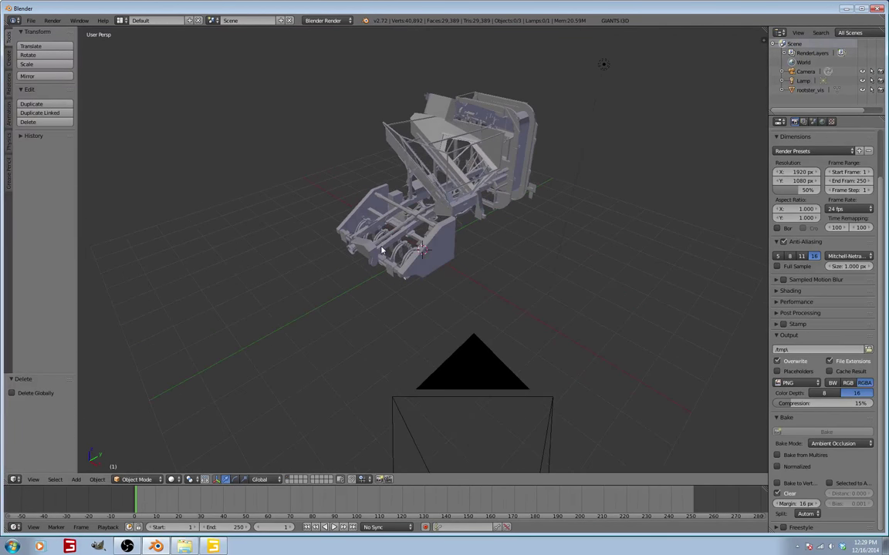
left_click(782, 90)
left_click(808, 100)
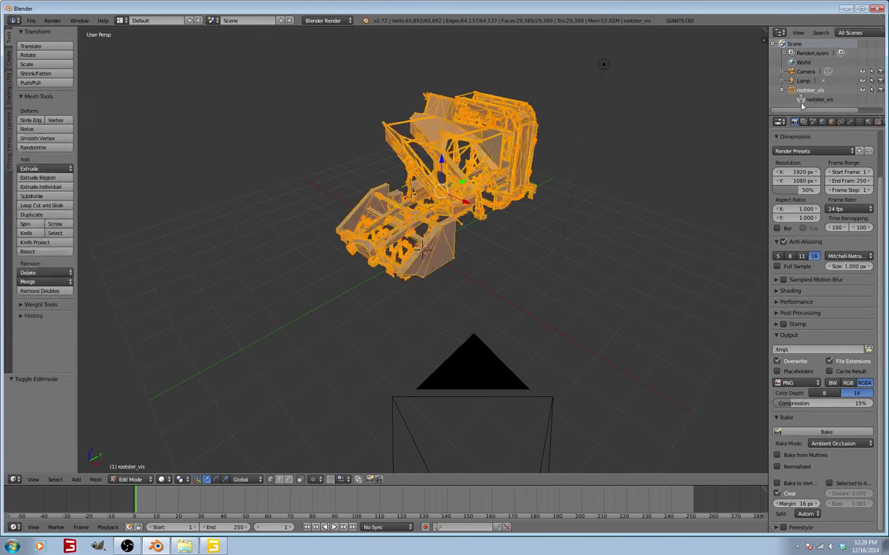
Split the 3D view vertically into two side-by-side areas
right_click(463, 486)
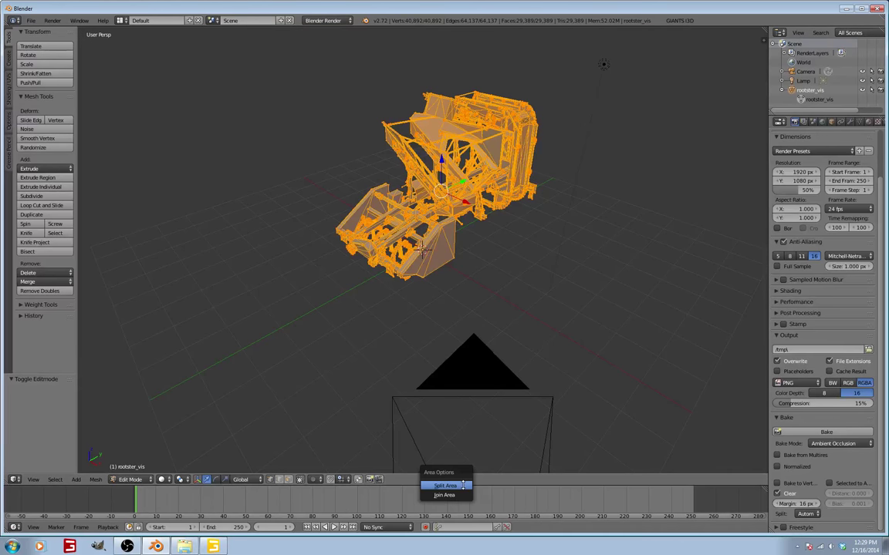
left_click(456, 486)
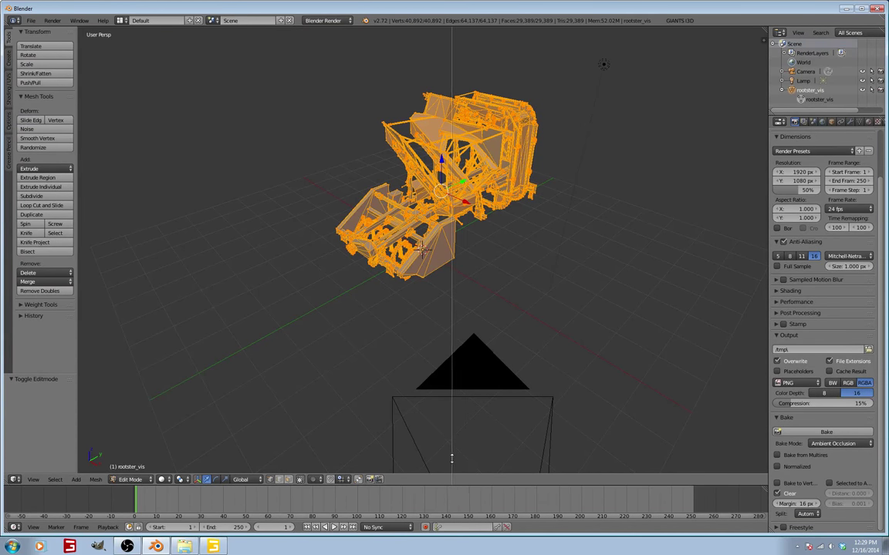
left_click(454, 455)
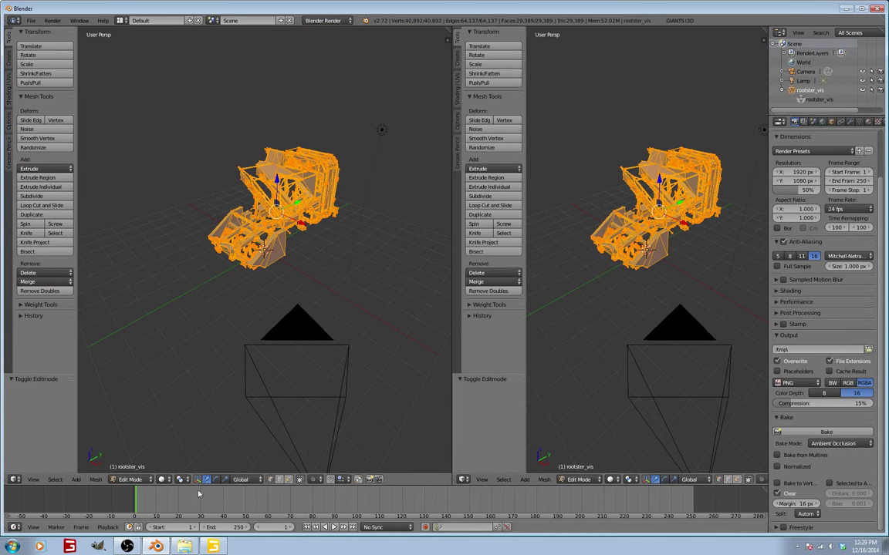
Set the first 3D view's shading to Texture and select the whole rootster_vis mesh
left_click(162, 479)
left_click(176, 438)
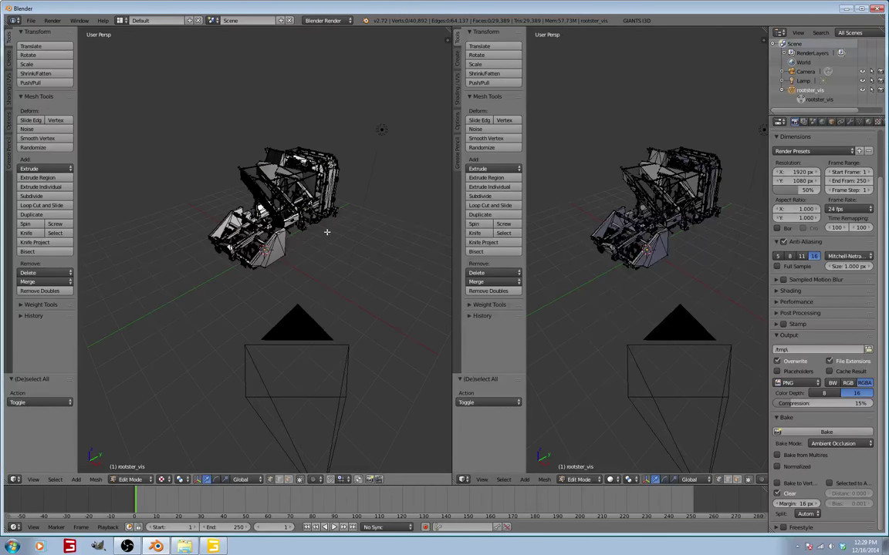
middle_click_drag(261, 247, 300, 282)
key("a")
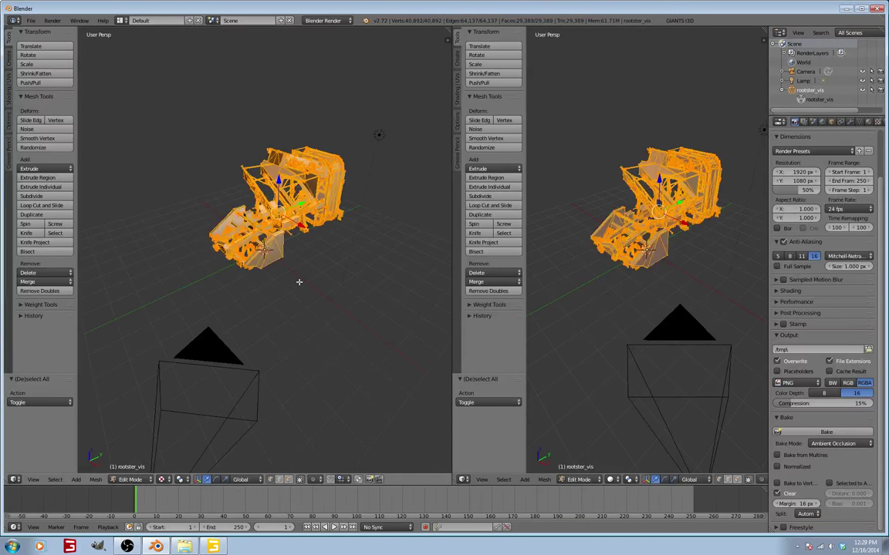
Change the second 3D view to a UV/Image Editor and open grimmeRootster604_diffuse.dds from the FS15_GrimmeRootster604 mod's textures folder in it
left_click(463, 479)
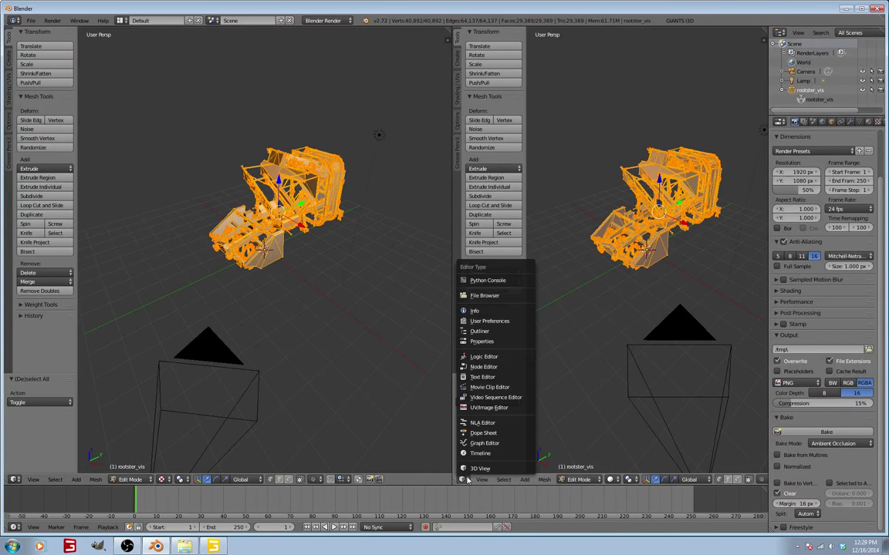
left_click(478, 408)
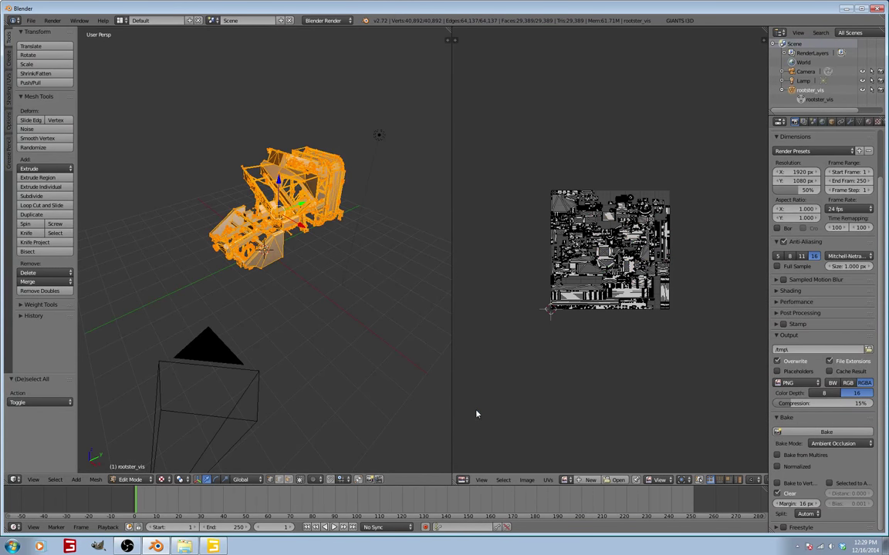
left_click(619, 480)
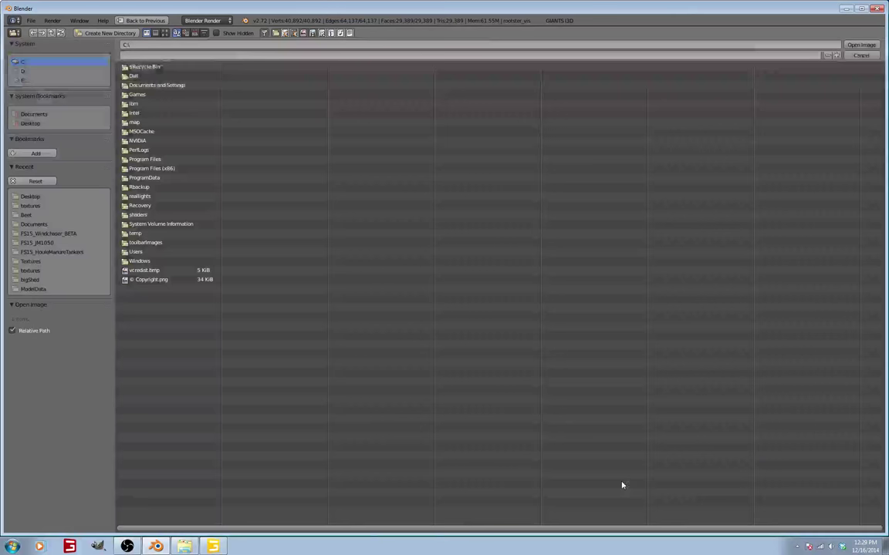
left_click(63, 118)
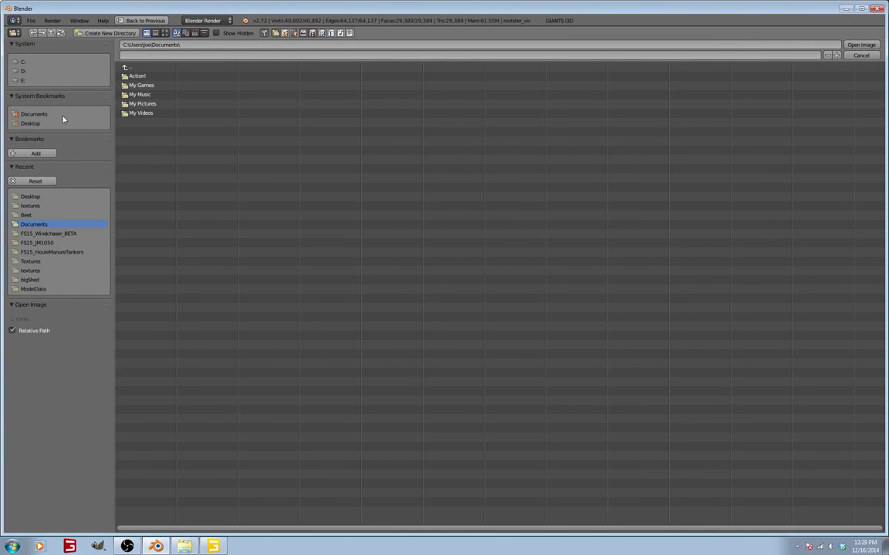
left_click(131, 86)
left_click(136, 85)
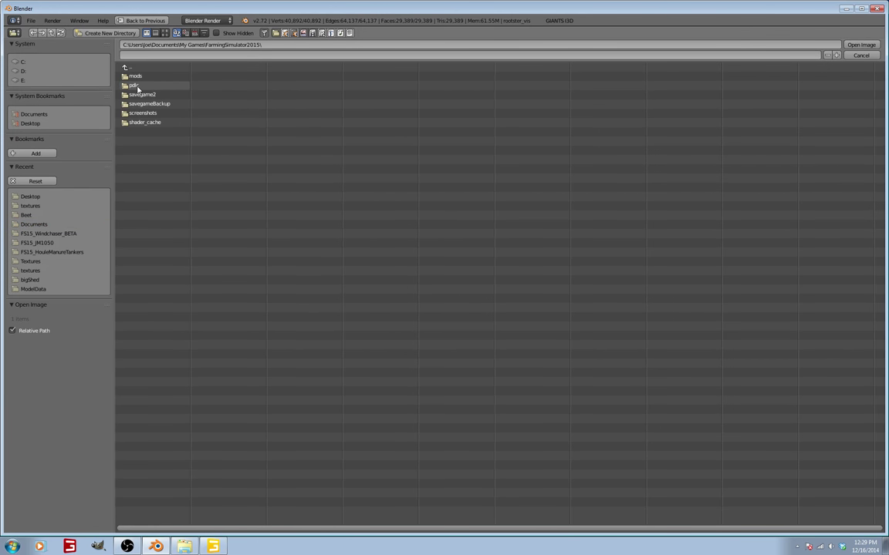
left_click(139, 77)
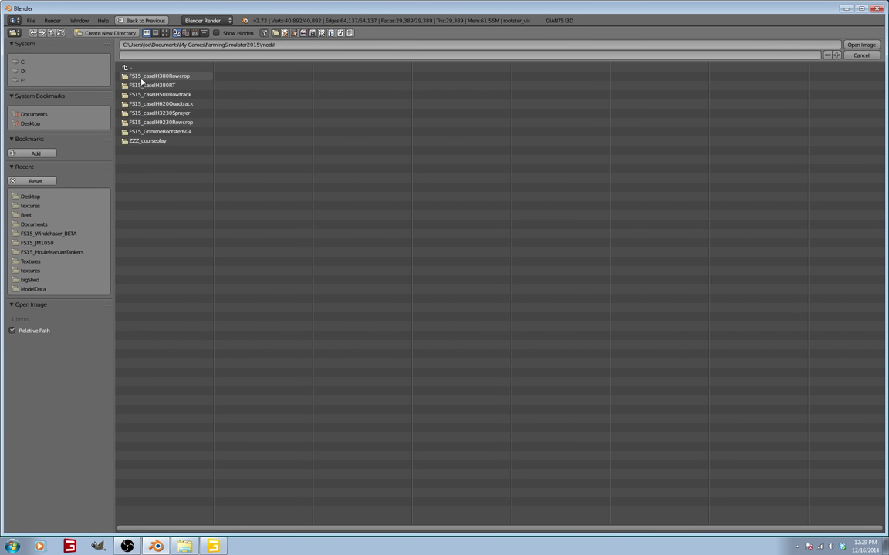
left_click(166, 131)
left_click(147, 78)
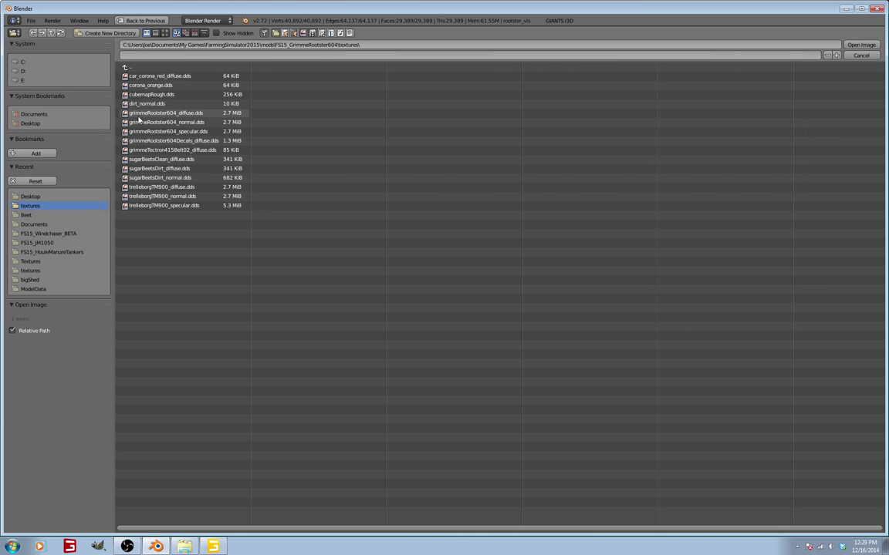
left_click(140, 114)
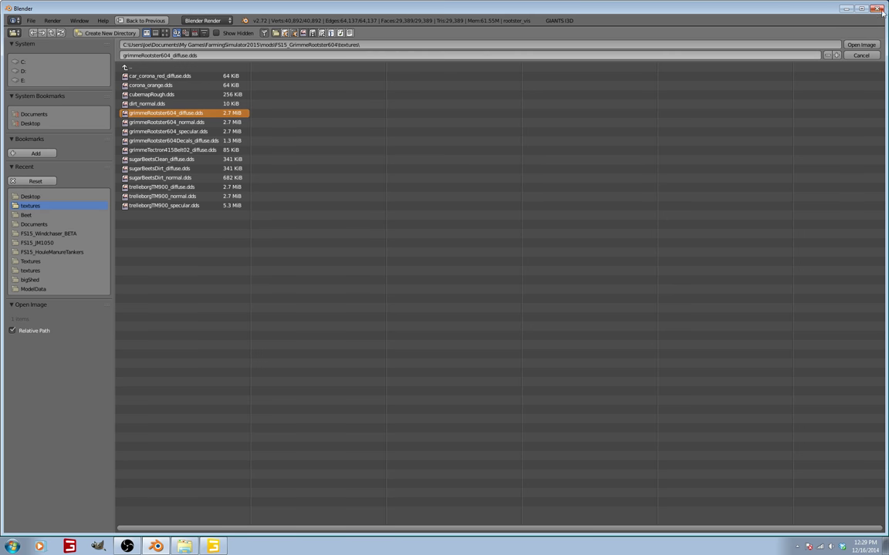
left_click(862, 46)
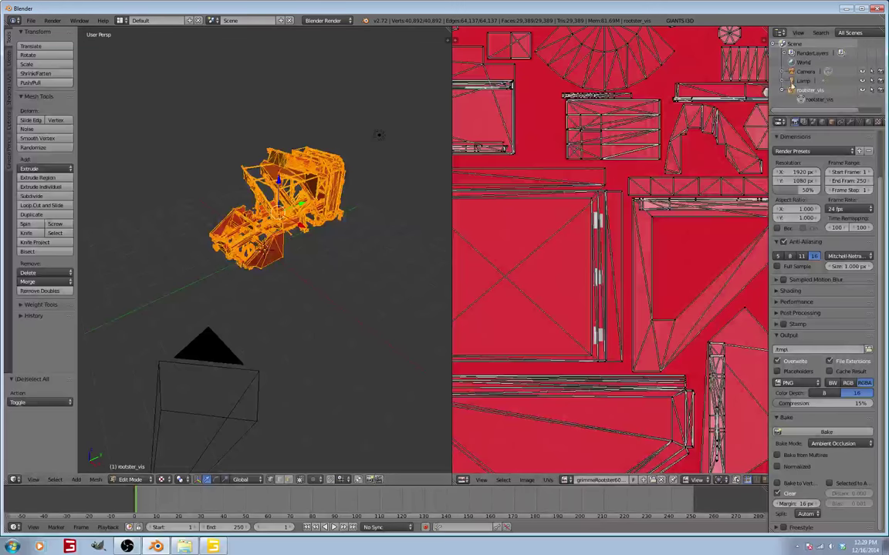
Deselect the whole mesh and examine the full diffuse texture and how it maps onto the rootster_vis body
scroll(614, 279, "down", 4)
scroll(606, 289, "up", 2)
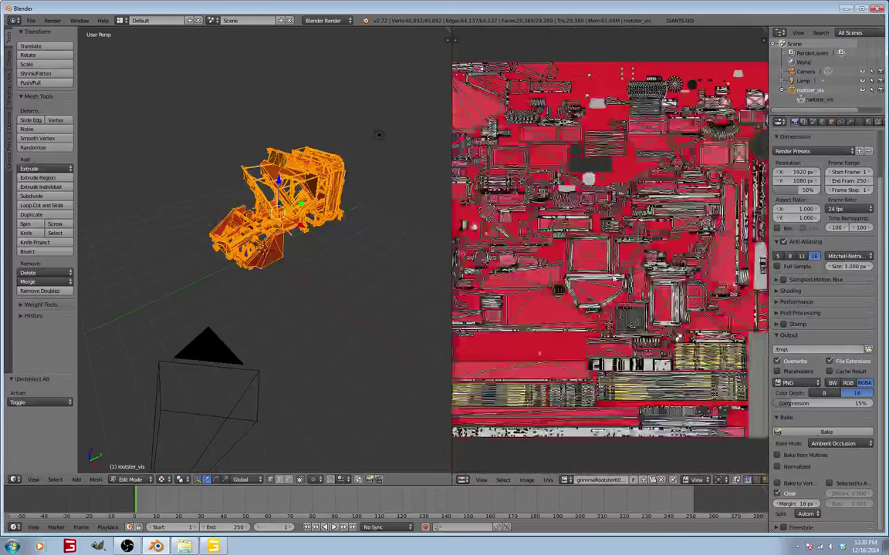
scroll(598, 307, "down", 1)
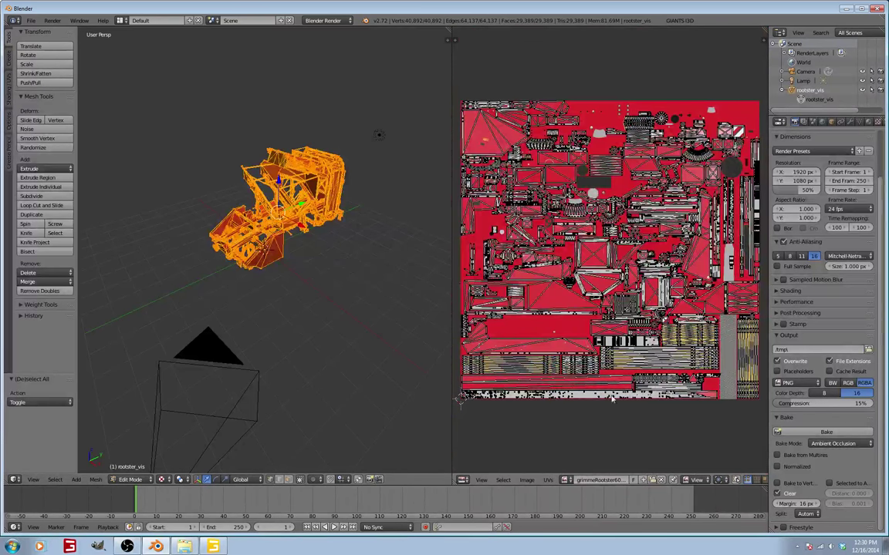
key("a")
key("a")
key("a")
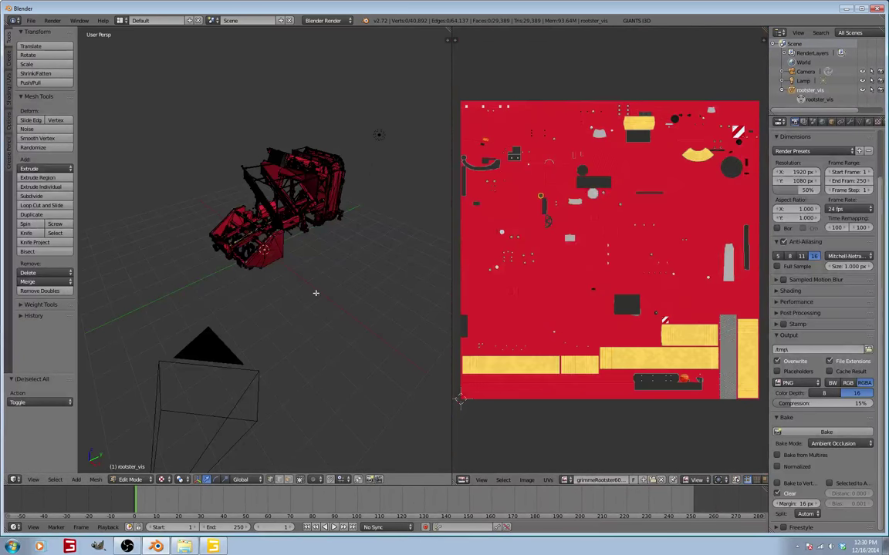
scroll(298, 293, "up", 5)
middle_click_drag(298, 292, 312, 278)
scroll(312, 278, "down", 3)
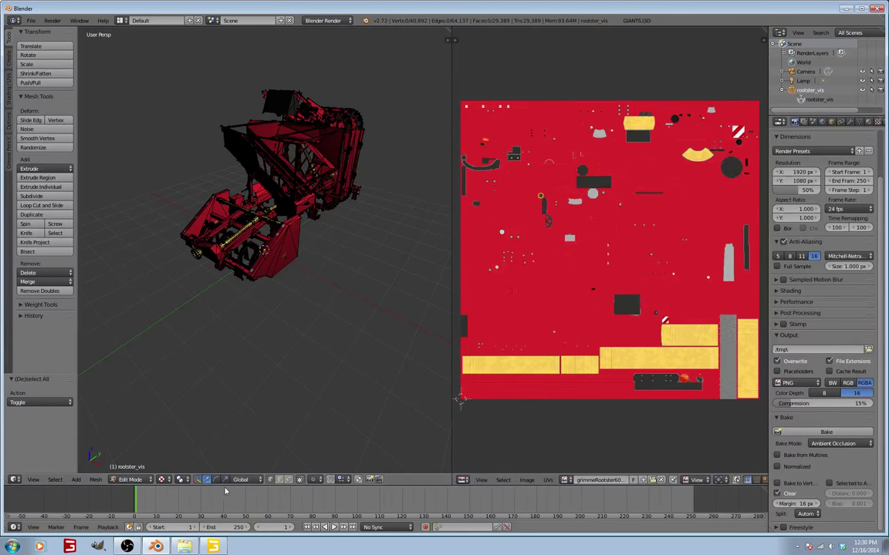
key("a")
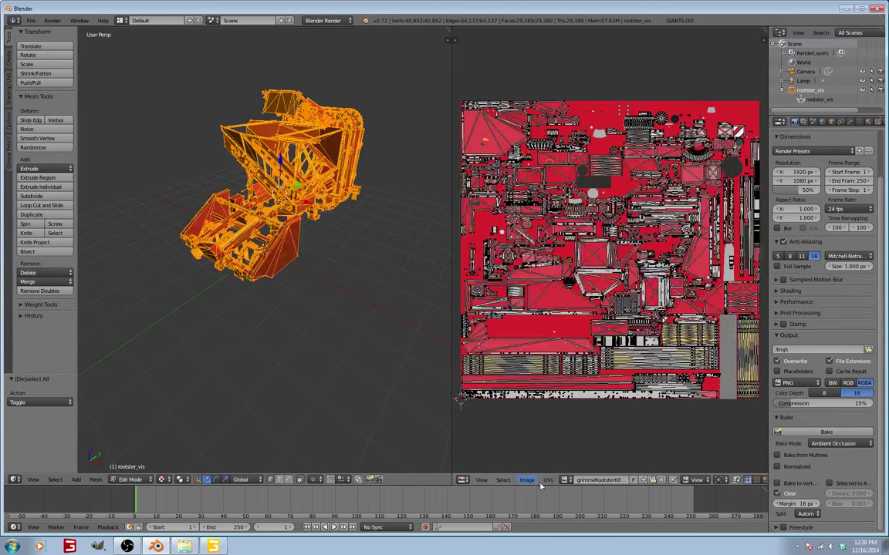
left_click(547, 480)
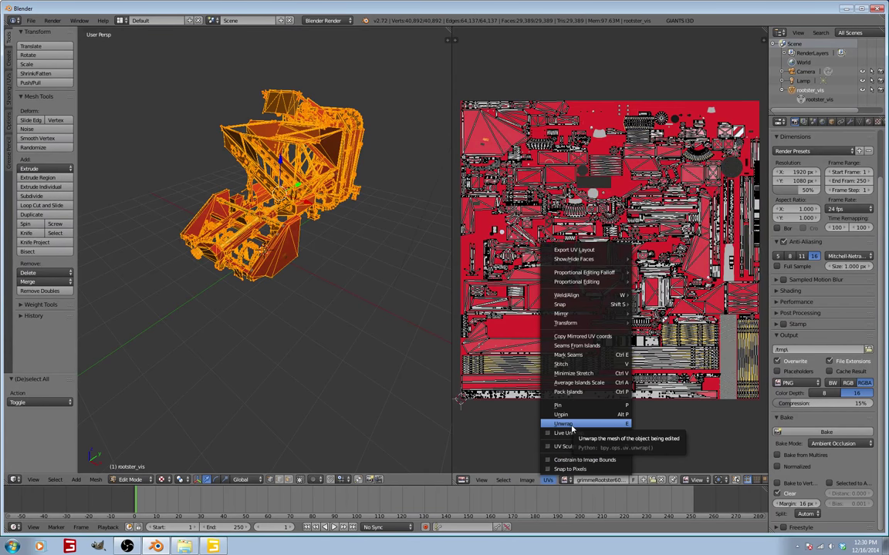
left_click(565, 424)
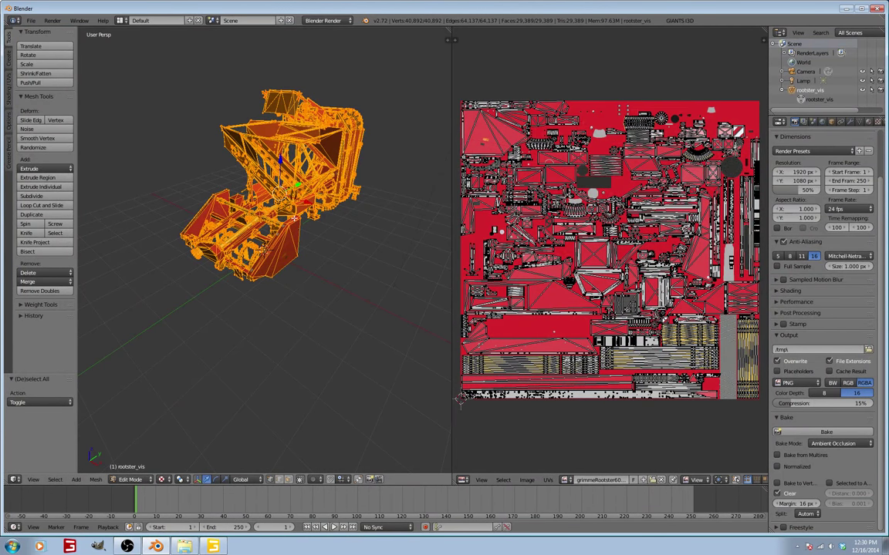
Compare the textured body with its UV layout by toggling the mesh selection, leaving the whole rootster_vis mesh selected
key("a")
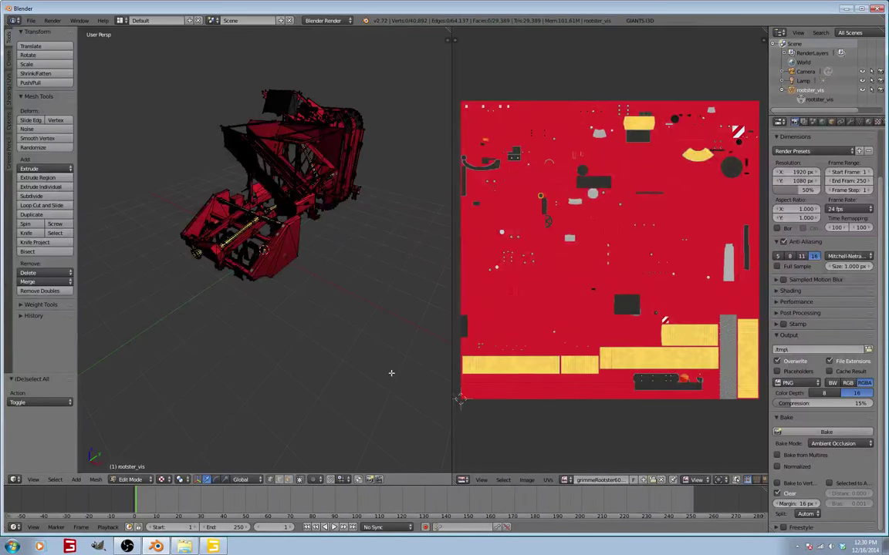
mouse_move(229, 371)
middle_mouse_down()
mouse_move(274, 397)
mouse_move(232, 362)
middle_mouse_up()
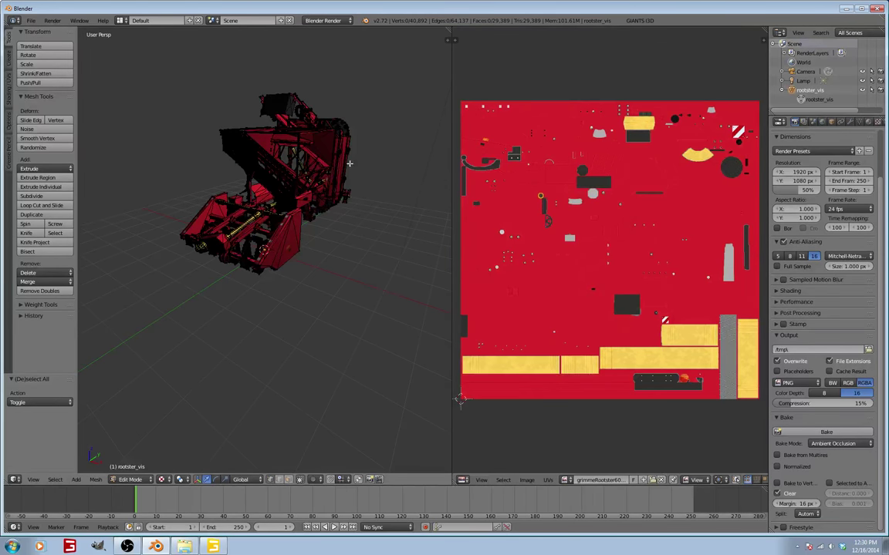
key("a")
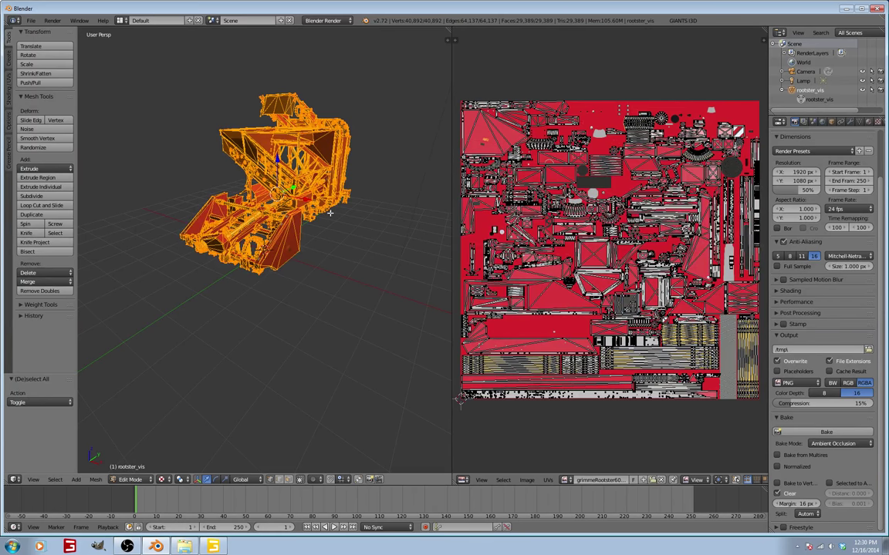
key("a")
key("a")
key("a")
key("a")
key("a")
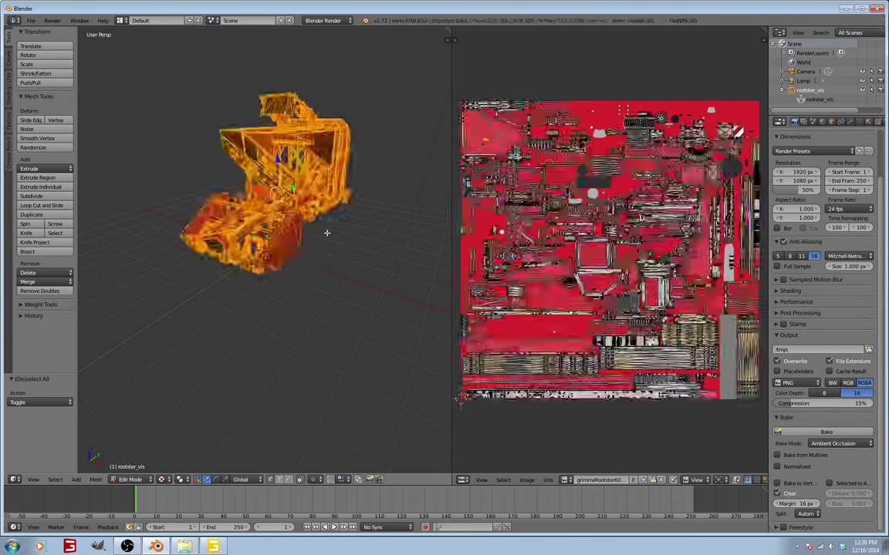
key("a")
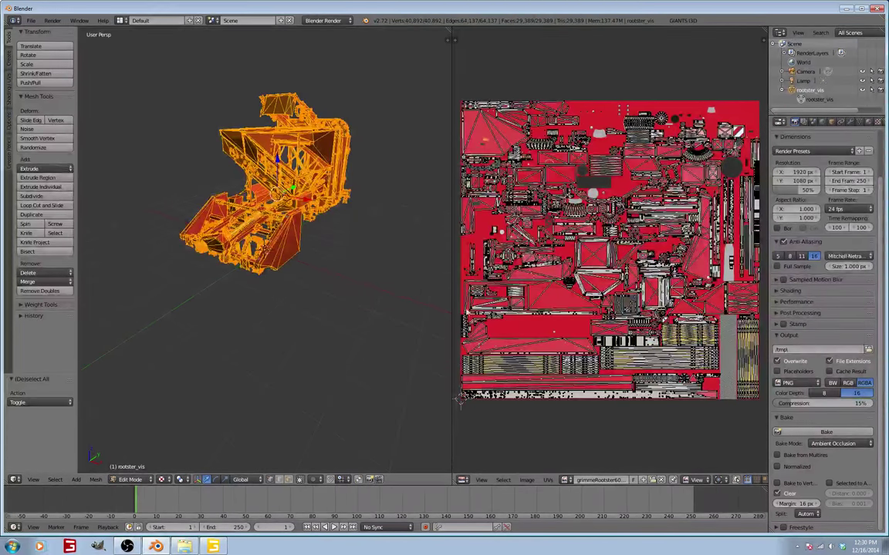
Add a new material to the rootster_vis mesh while in Edit Mode
left_click(810, 100)
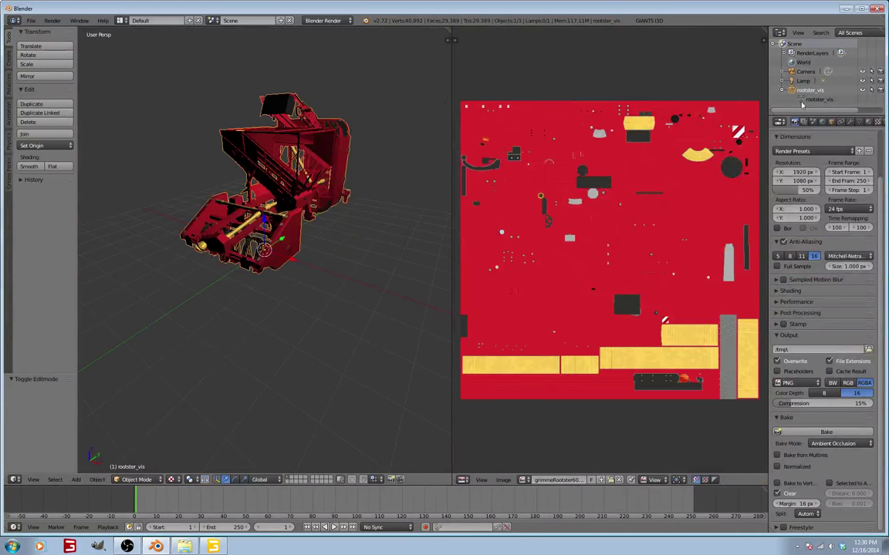
key("Tab")
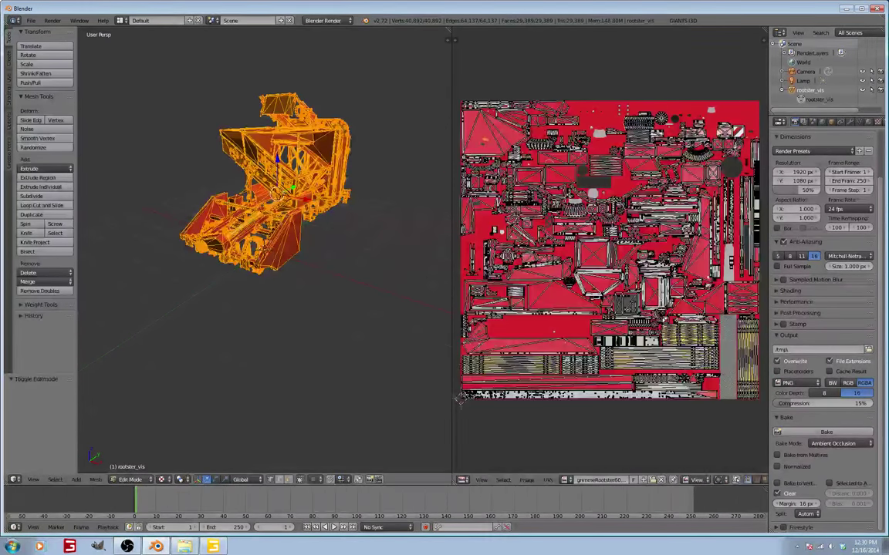
left_click(867, 121)
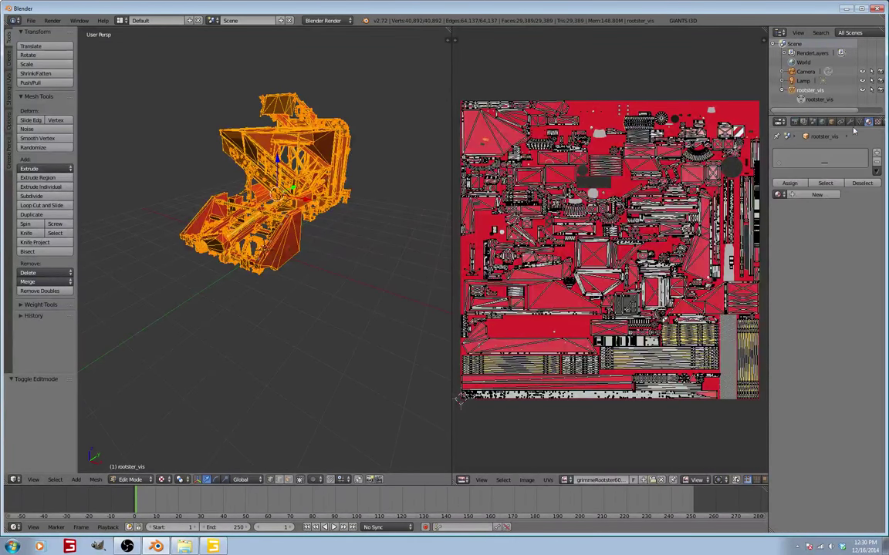
left_click(815, 194)
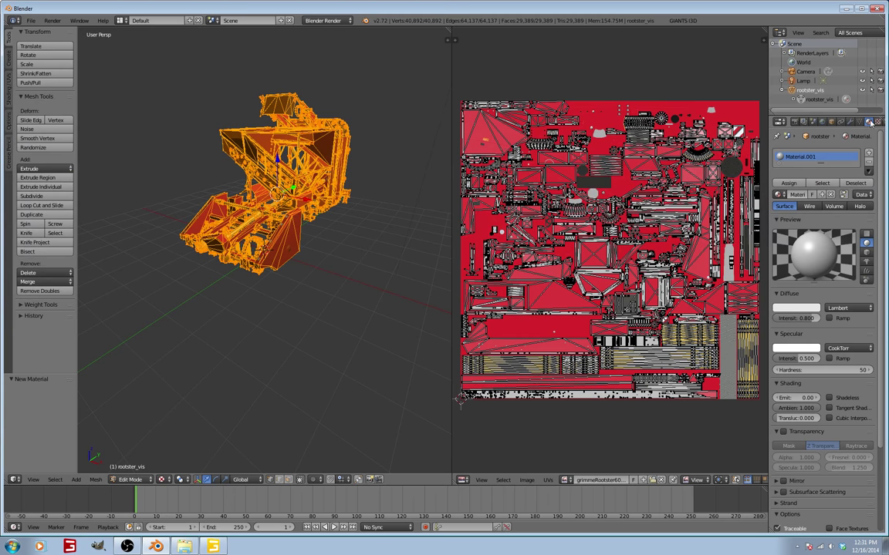
Add a new image texture to the material and load grimmeRootster604_diffuse.dds from the FS15_GrimmeRootster604 mod's textures folder
left_click(878, 122)
left_click(811, 226)
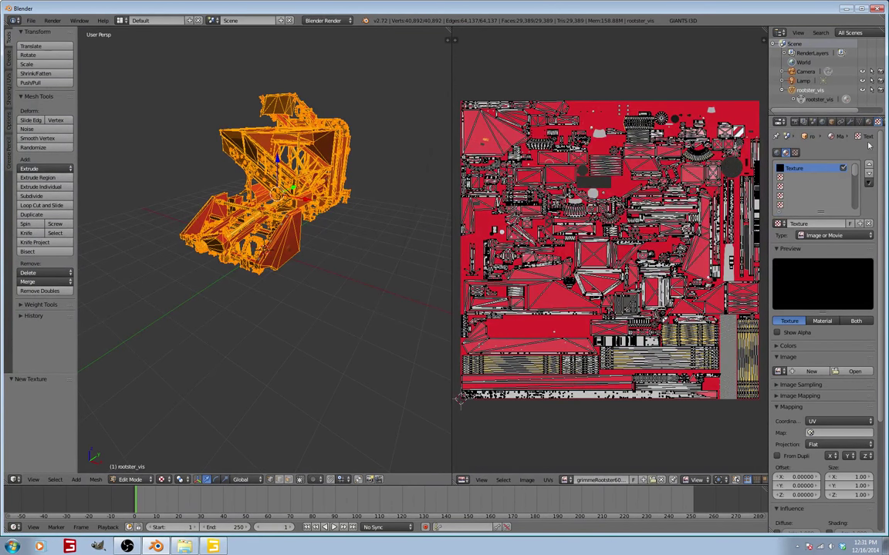
left_click(853, 372)
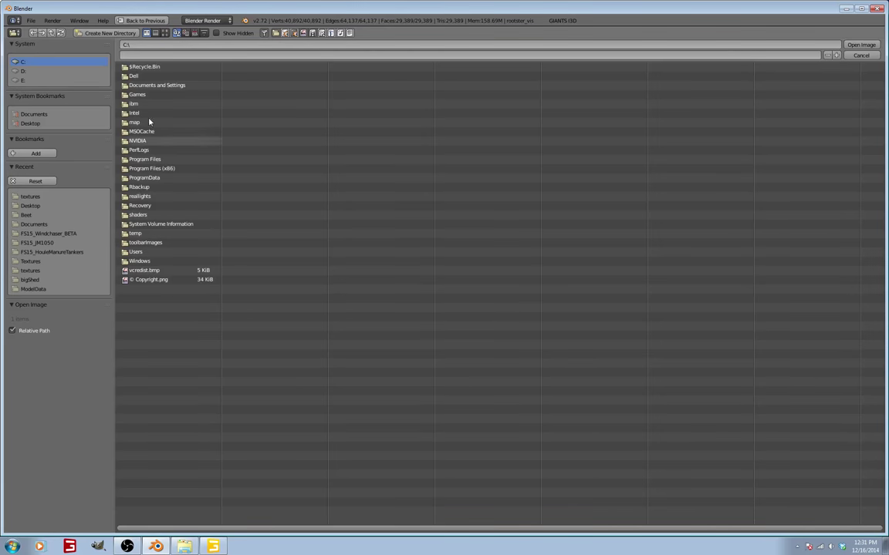
left_click(38, 113)
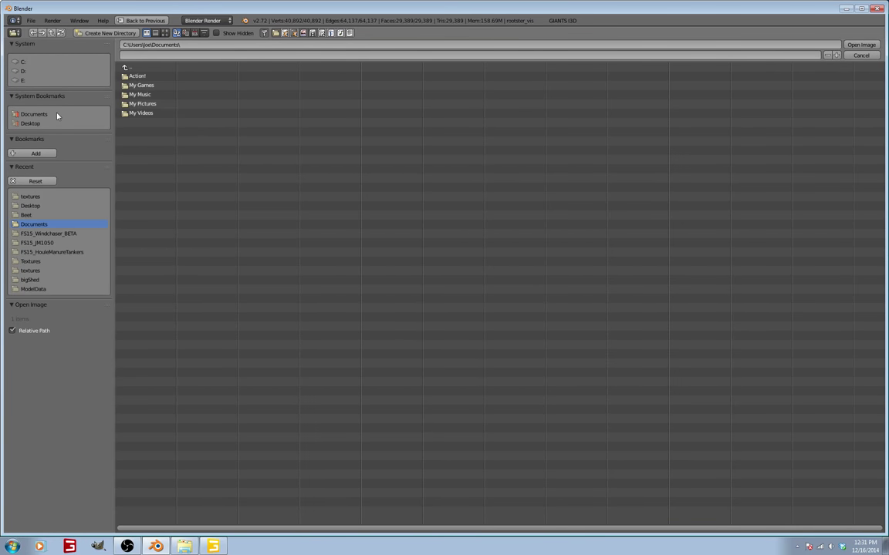
left_click(143, 77)
left_click(173, 86)
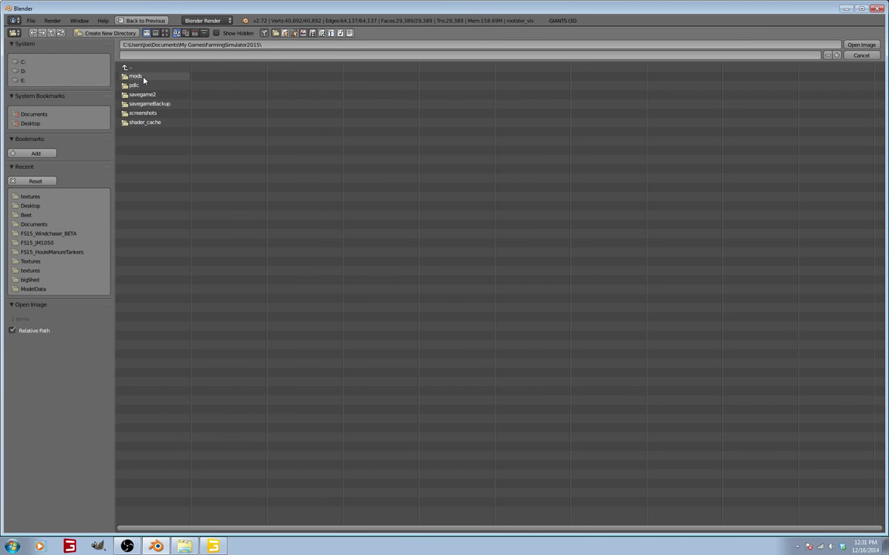
left_click(145, 78)
left_click(162, 131)
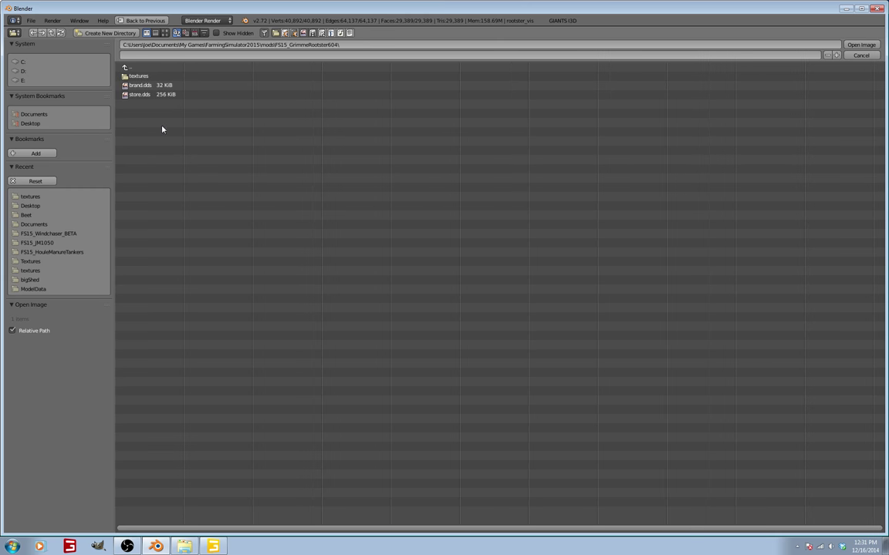
left_click(138, 76)
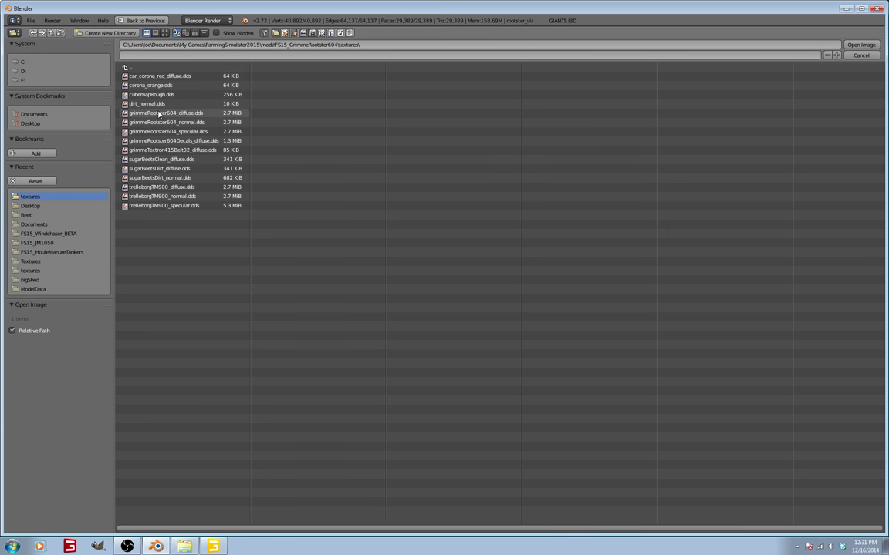
left_click(159, 113)
left_click(867, 46)
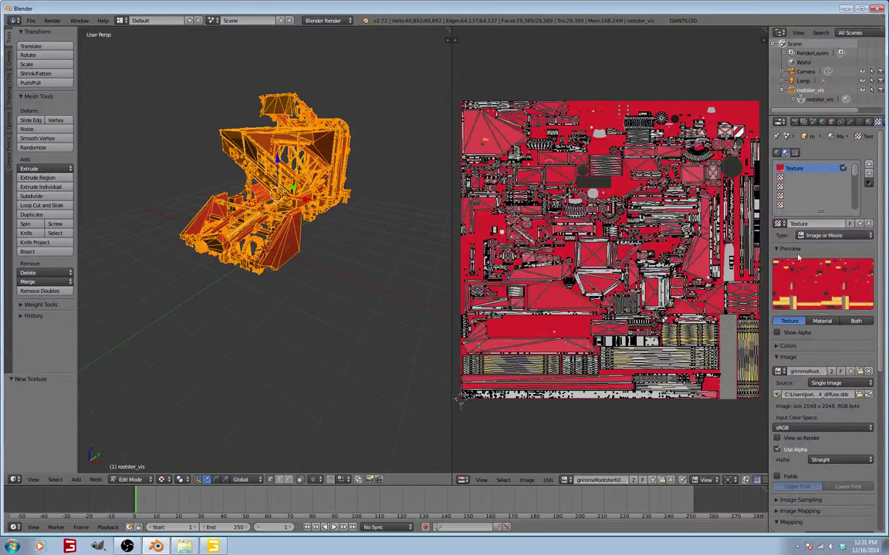
Set the texture's mapping to use the UVMap layer
scroll(826, 398, "down", 5)
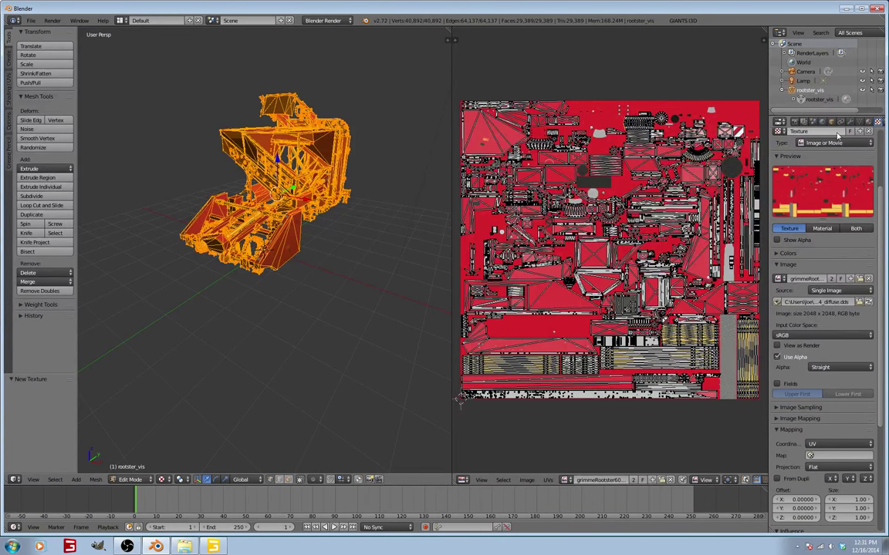
left_click(823, 455)
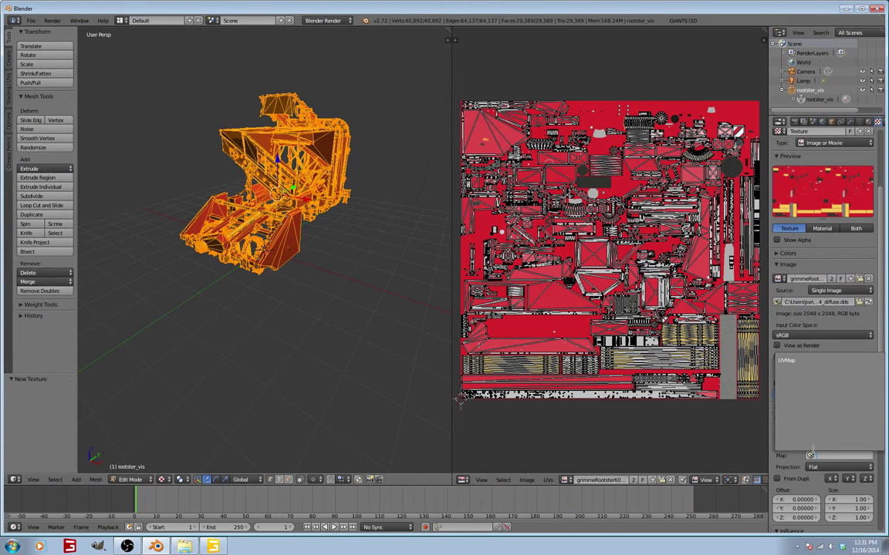
left_click(786, 360)
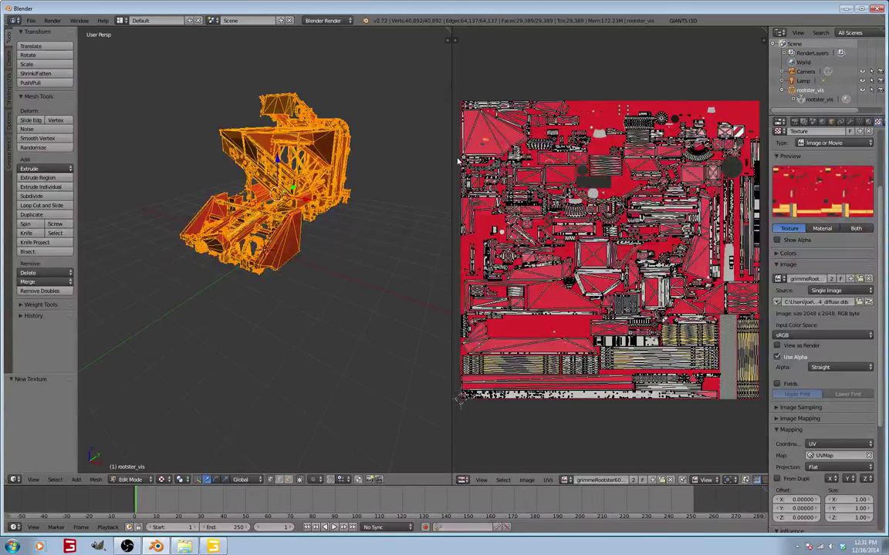
Reselect the whole rootster_vis mesh and bring up the GIANTS I3D Exporter's export settings
key("a")
key("a")
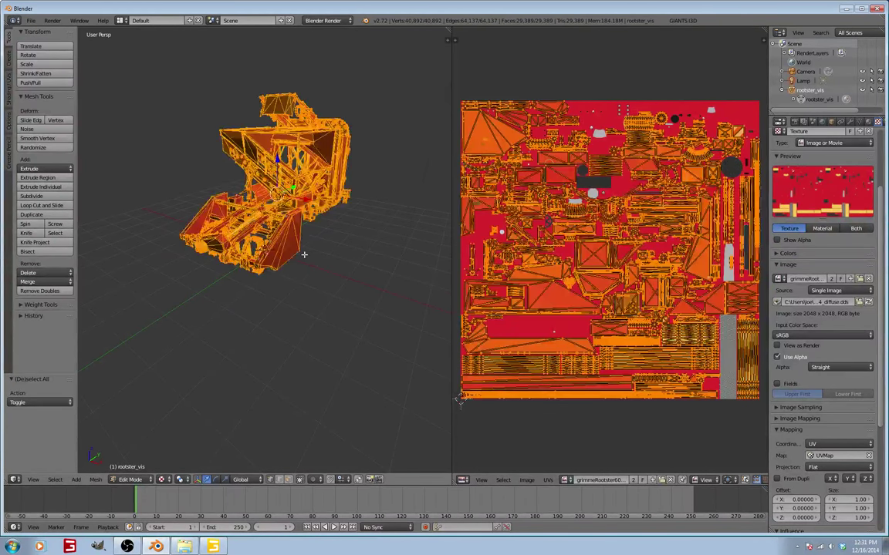
middle_click_drag(304, 255, 388, 260)
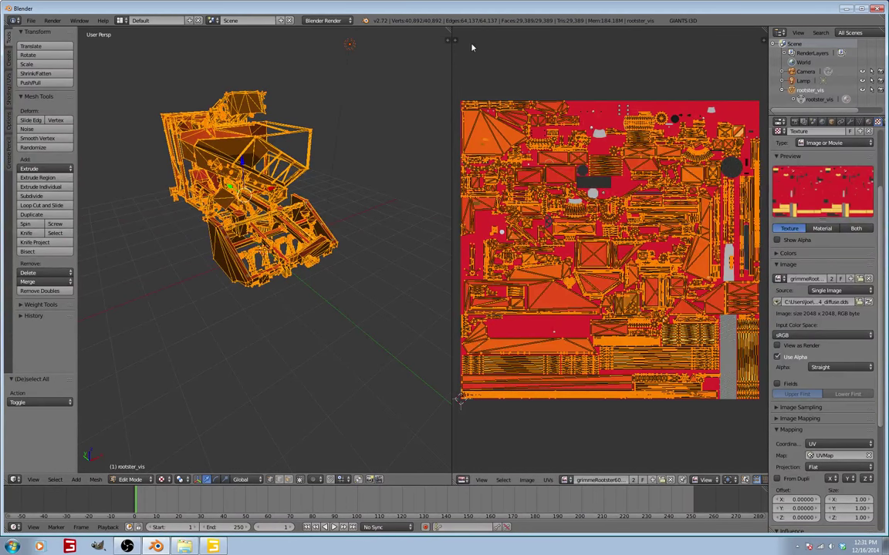
left_click(682, 21)
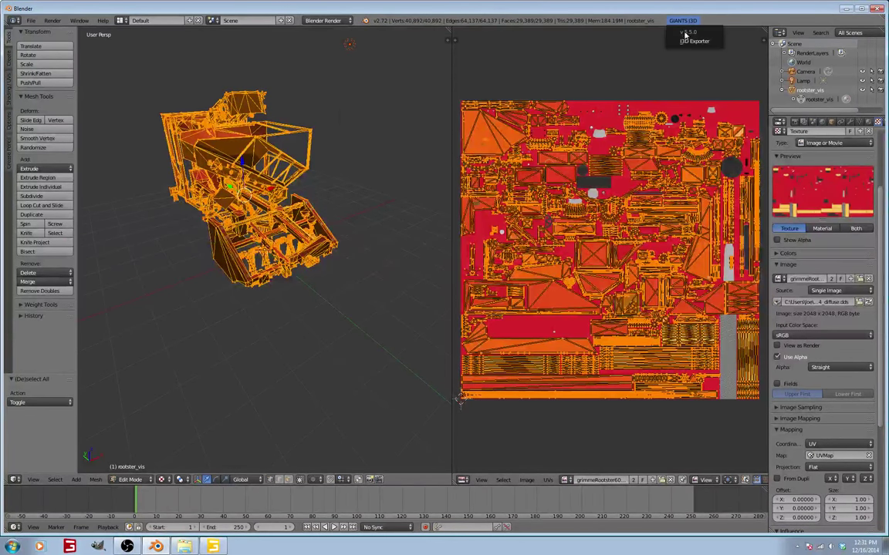
key("n")
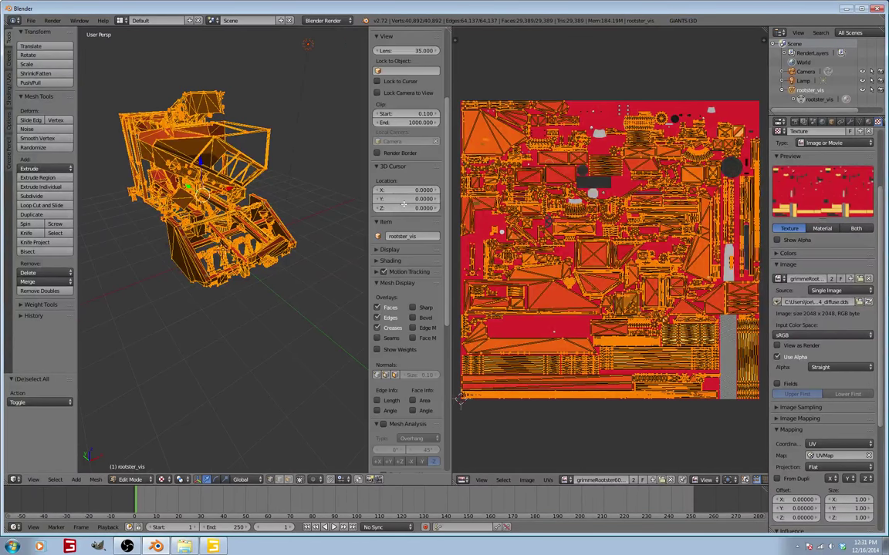
scroll(405, 308, "down", 8)
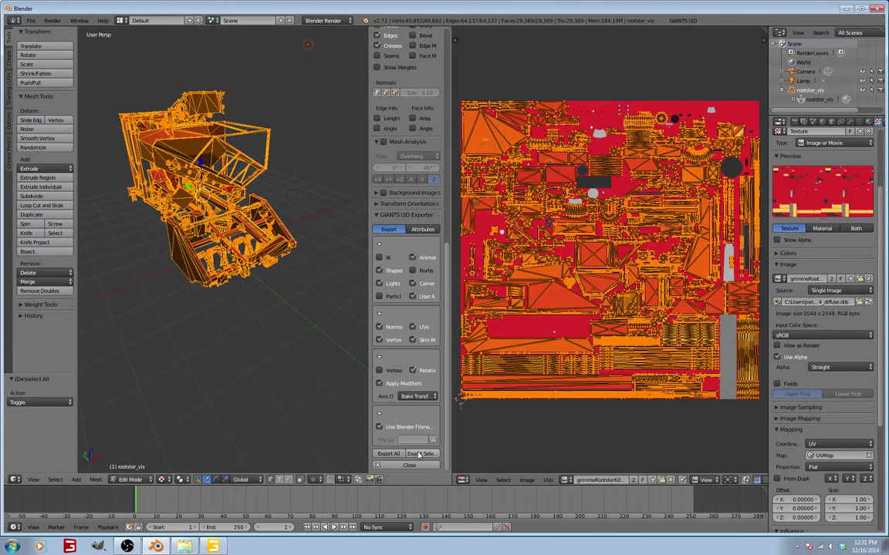
Save the Blender scene in the Documents folder under the existing file name col.blend
left_click(33, 23)
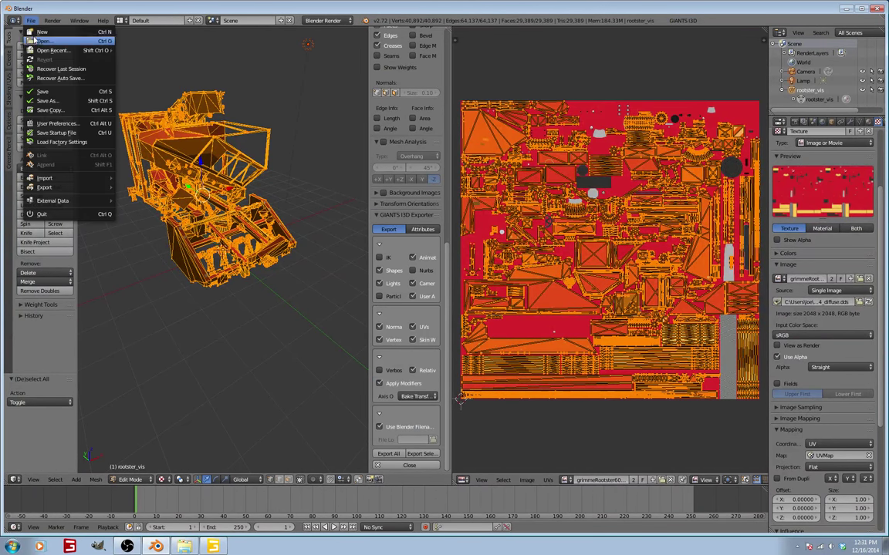
left_click(43, 91)
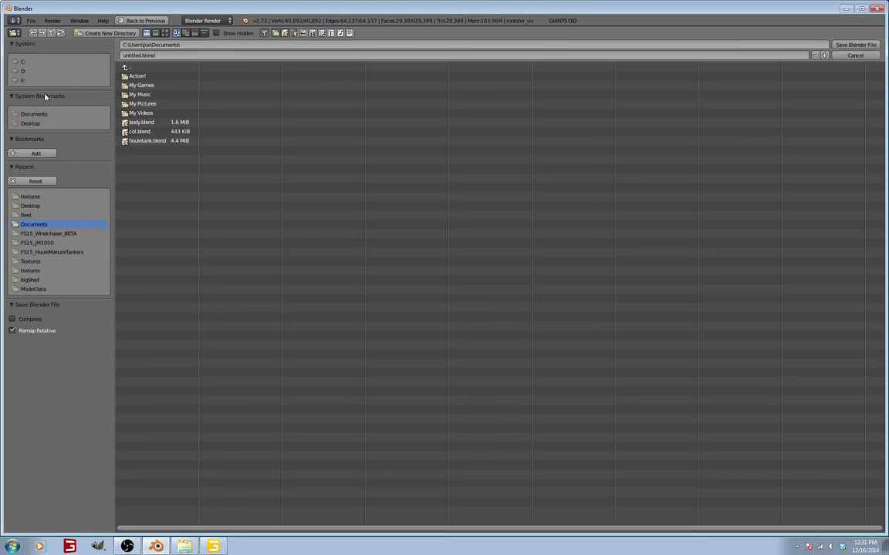
left_click(149, 123)
left_click(140, 131)
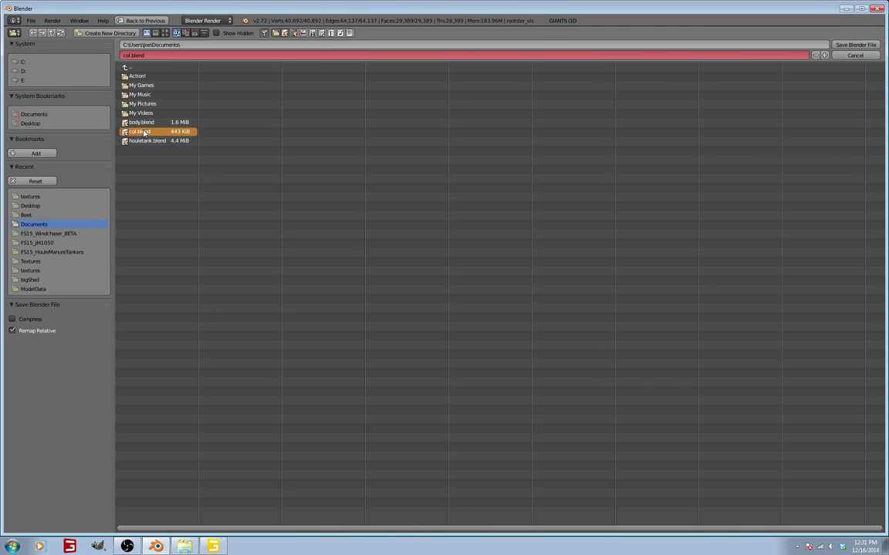
left_click(855, 46)
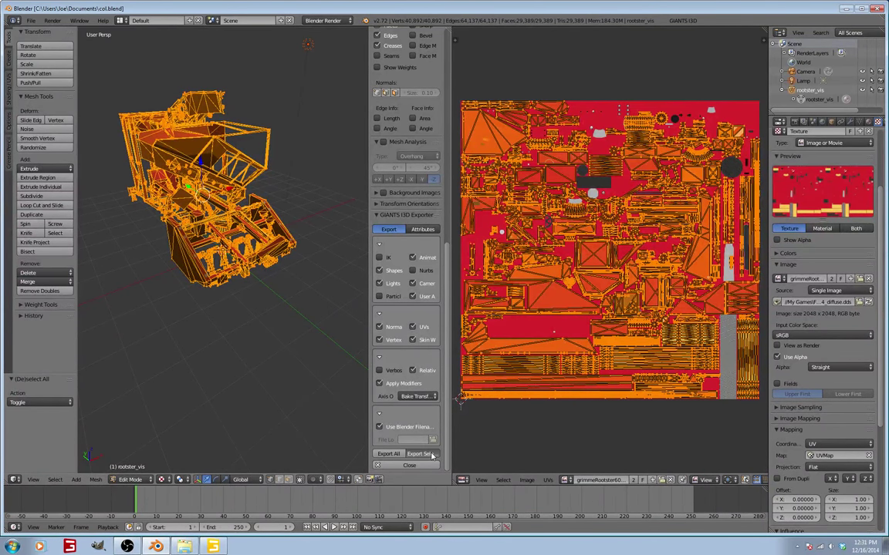
Export the selected mesh as col.i3d and open that file from the Documents library in GIANTS Editor
left_click(11, 546)
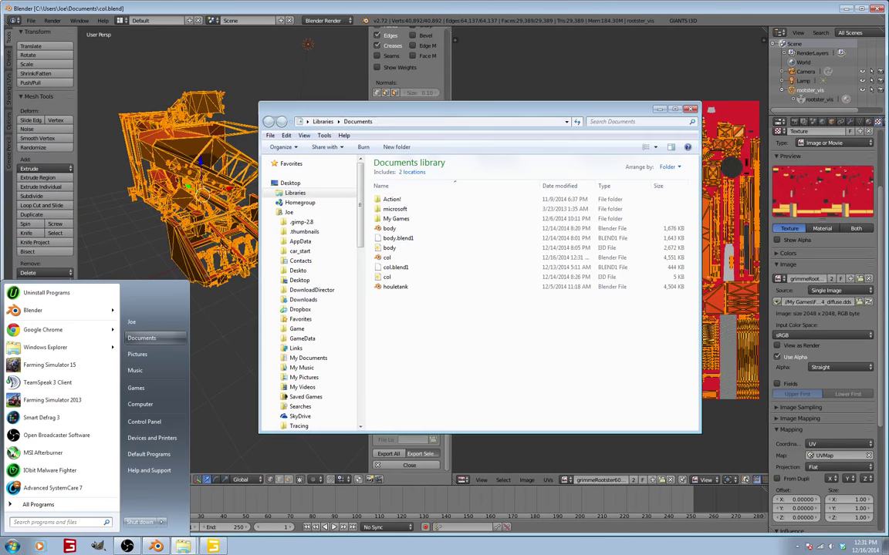
left_click(142, 338)
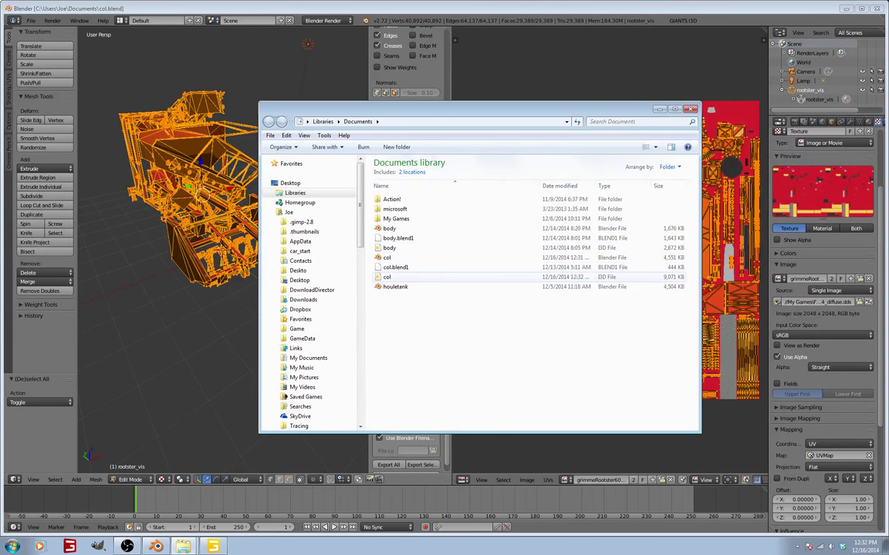
left_click(387, 277)
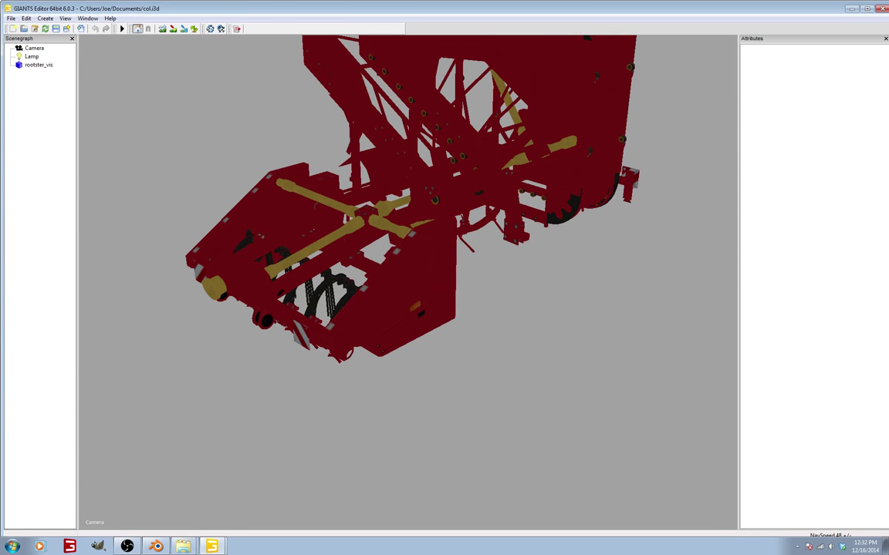
Replace the imported Lamp in the scenegraph with a newly created light
scroll(326, 228, "down", 4)
middle_click_drag(432, 293, 398, 337, "alt")
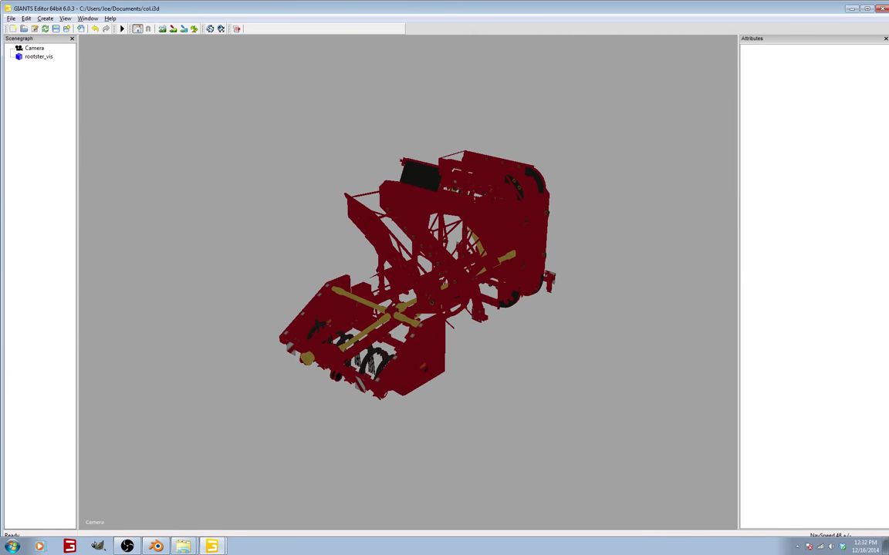
left_click(45, 17)
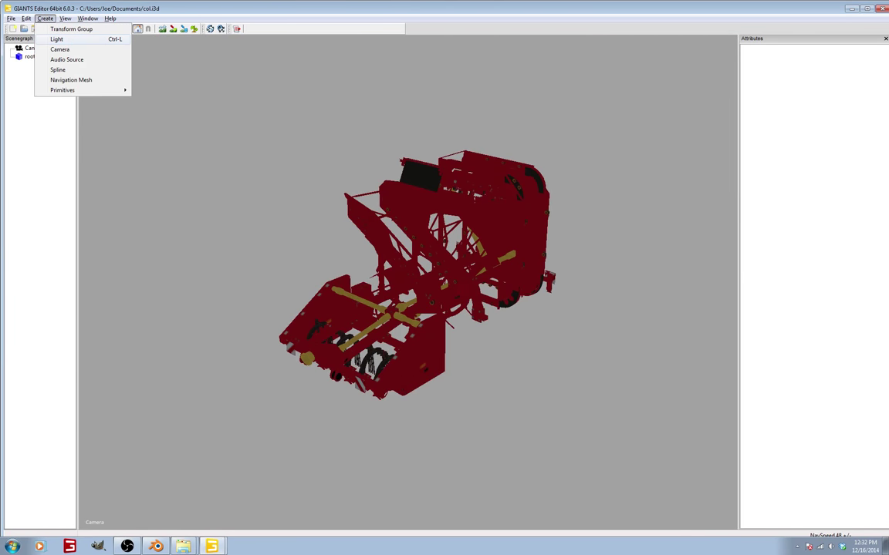
left_click(57, 39)
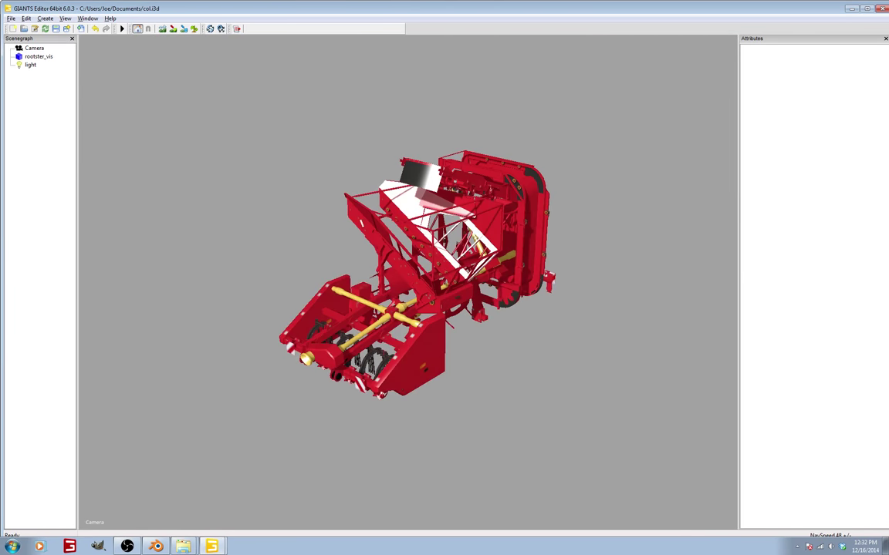
Examine the exported textured model from several sides, and close GIANTS Editor and the Documents window to return to Blender
scroll(272, 455, "up", 6)
scroll(309, 324, "down", 5)
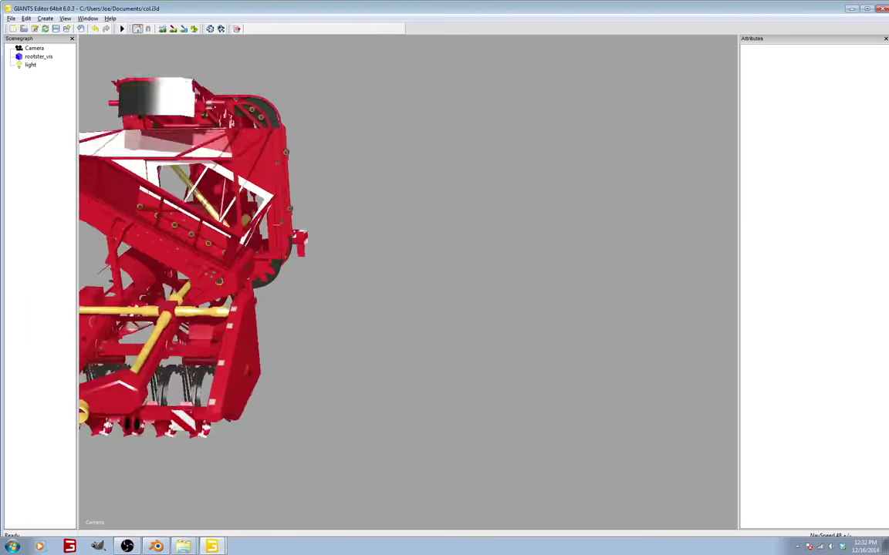
middle_click_drag(232, 324, 479, 247, "alt")
scroll(479, 247, "up", 6)
left_click_drag(370, 278, 540, 270, "alt")
scroll(408, 281, "down", 6)
left_click_drag(409, 281, 448, 266, "alt")
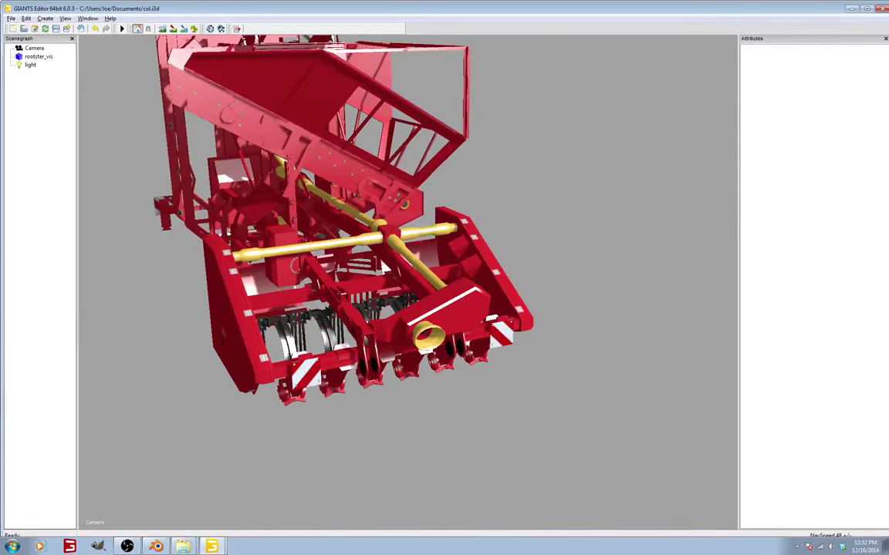
left_click(882, 8)
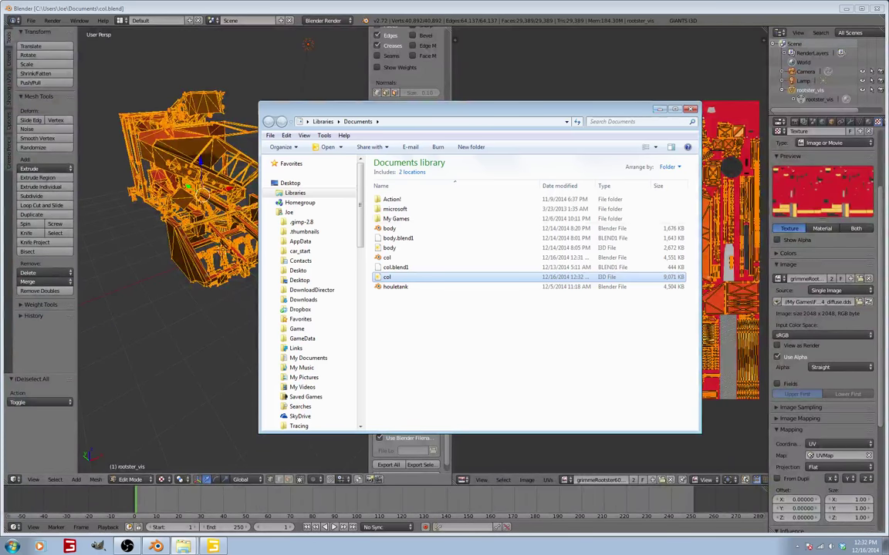
left_click(691, 110)
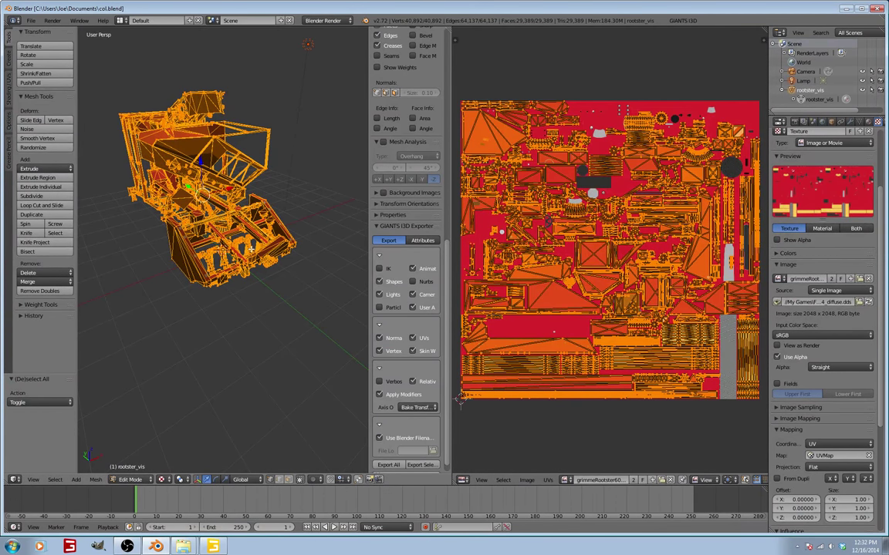
Review the mesh's material and its texture's image, mapping and influence settings
left_click(869, 123)
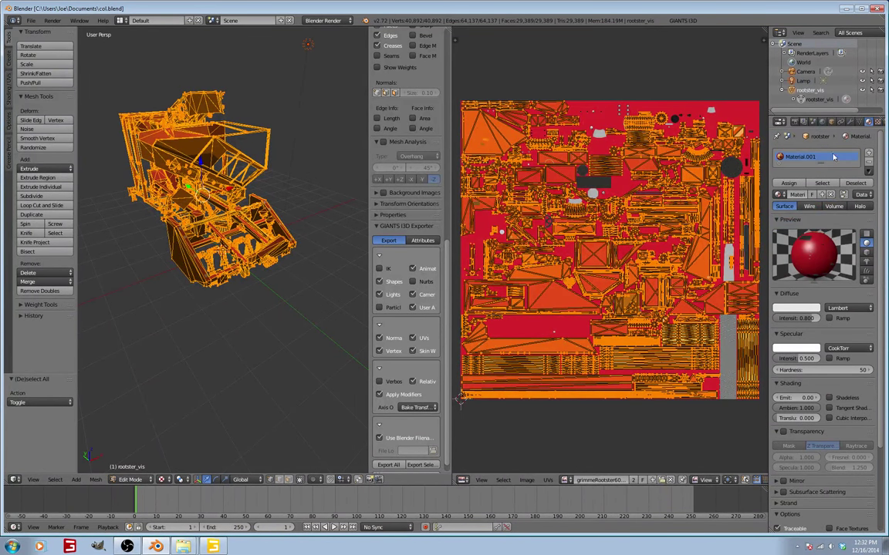
left_click(877, 122)
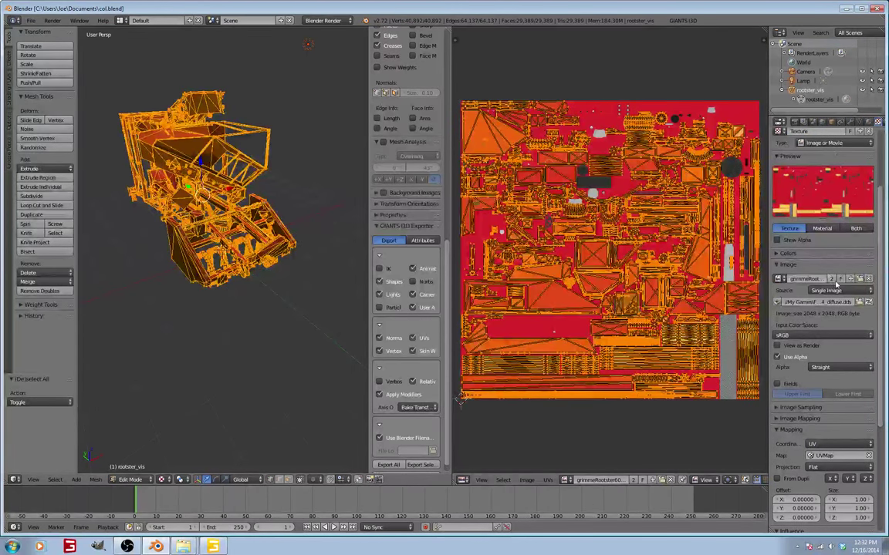
scroll(813, 289, "down", 3)
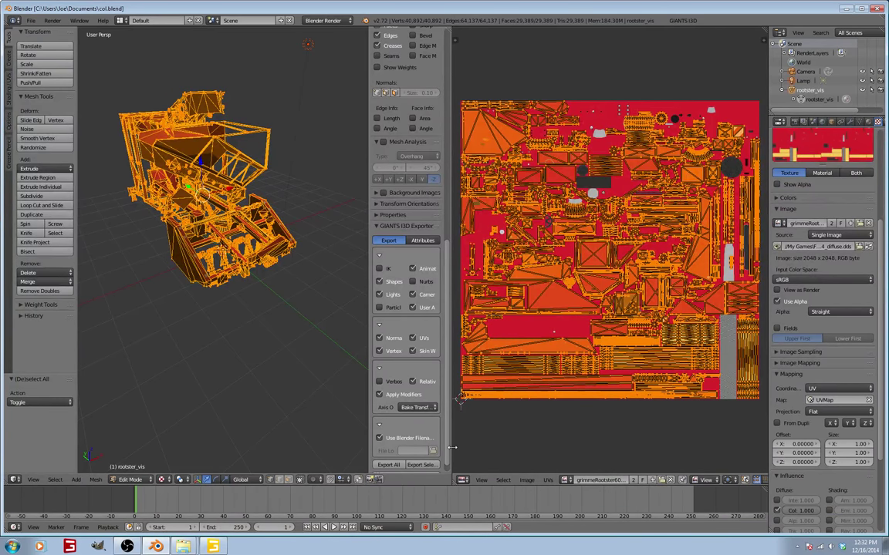
Enlarge the 3D view at the expense of the UV editor and deselect the whole mesh
left_click_drag(454, 447, 251, 442)
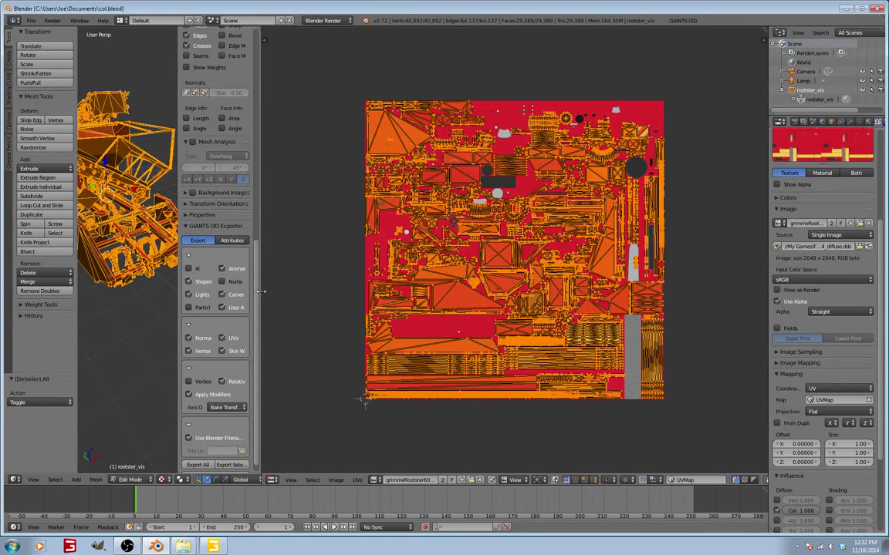
left_click_drag(262, 292, 735, 232)
middle_click_drag(378, 266, 356, 322)
key("a")
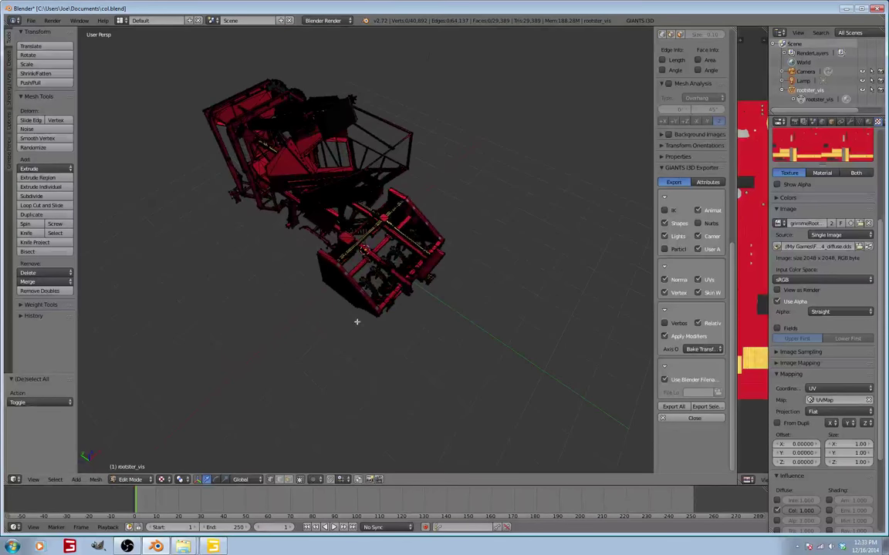
Circle-select the rear section of the rootster_vis mesh behind the front digging unit, including occluded geometry
left_click(278, 480)
left_click(300, 480)
middle_click_drag(275, 294, 306, 291)
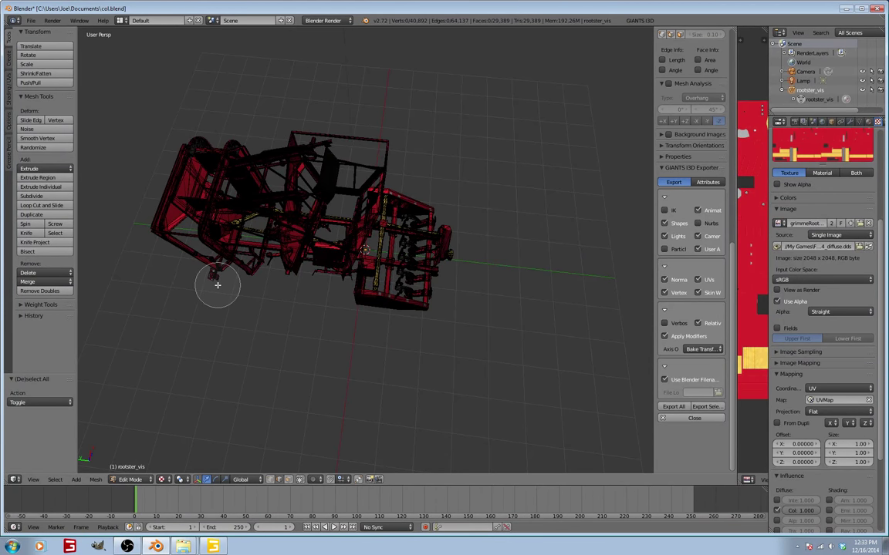
scroll(218, 285, "down", 5)
mouse_move(215, 285)
left_mouse_down()
mouse_move(183, 233)
mouse_move(189, 189)
mouse_move(238, 135)
mouse_move(280, 137)
mouse_move(264, 185)
mouse_move(271, 243)
left_mouse_up()
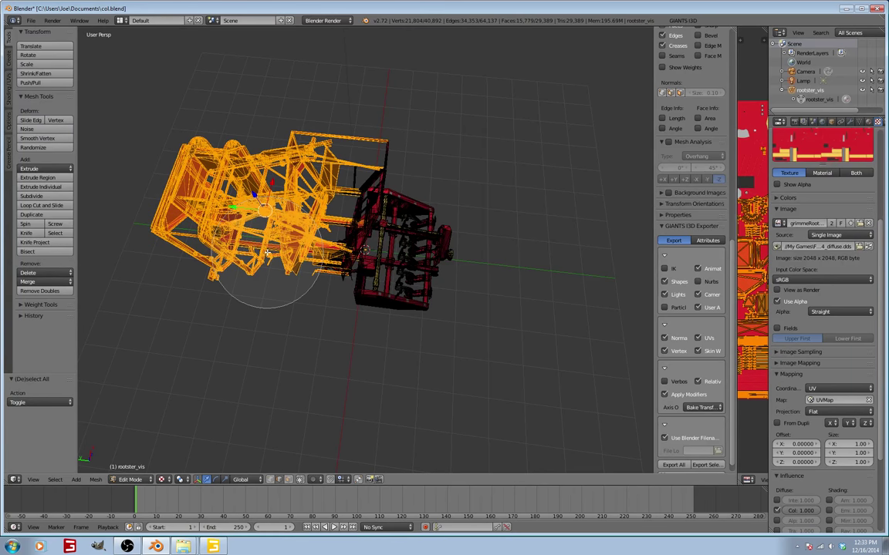
mouse_move(268, 253)
middle_mouse_down()
mouse_move(263, 276)
mouse_move(260, 160)
mouse_move(211, 174)
middle_mouse_up()
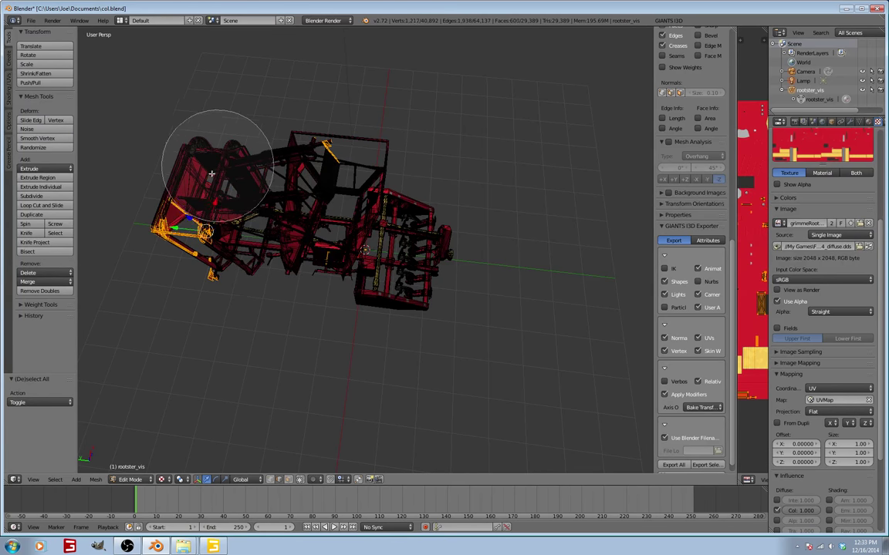
mouse_move(208, 278)
left_mouse_down()
mouse_move(198, 163)
mouse_move(289, 137)
mouse_move(256, 179)
mouse_move(270, 224)
mouse_move(266, 262)
mouse_move(207, 231)
left_mouse_up()
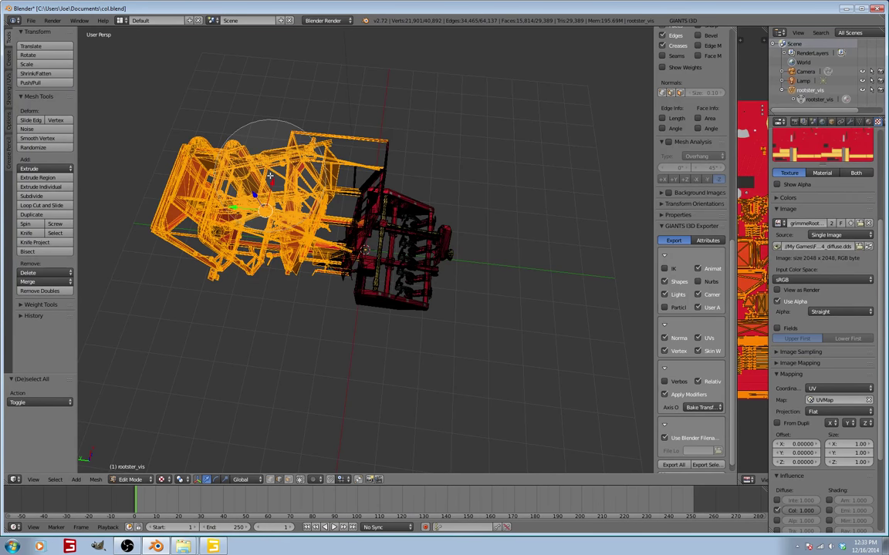
key("Escape")
Add the unselected curved frame, machinery parts and angled panels just behind the front digging unit to the selection with Circle Select
middle_click_drag(349, 458, 357, 414)
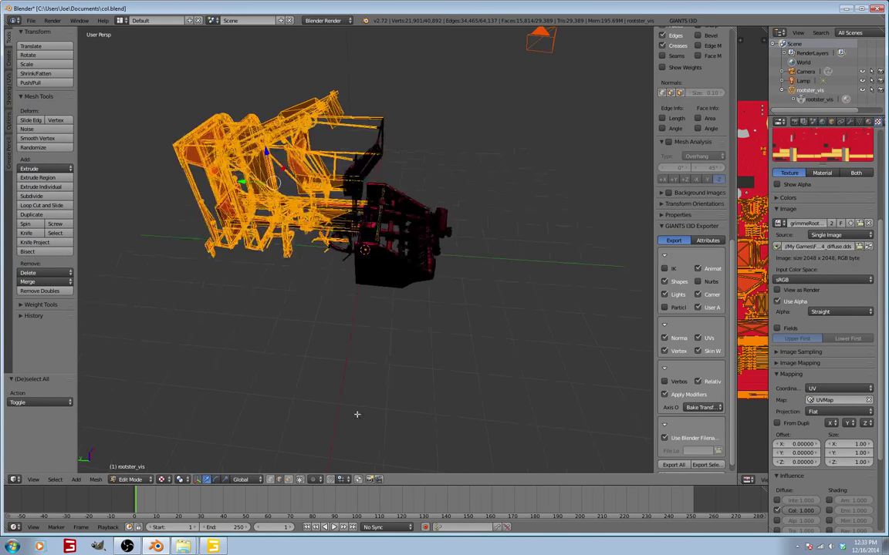
left_click(300, 480)
scroll(293, 324, "up", 5)
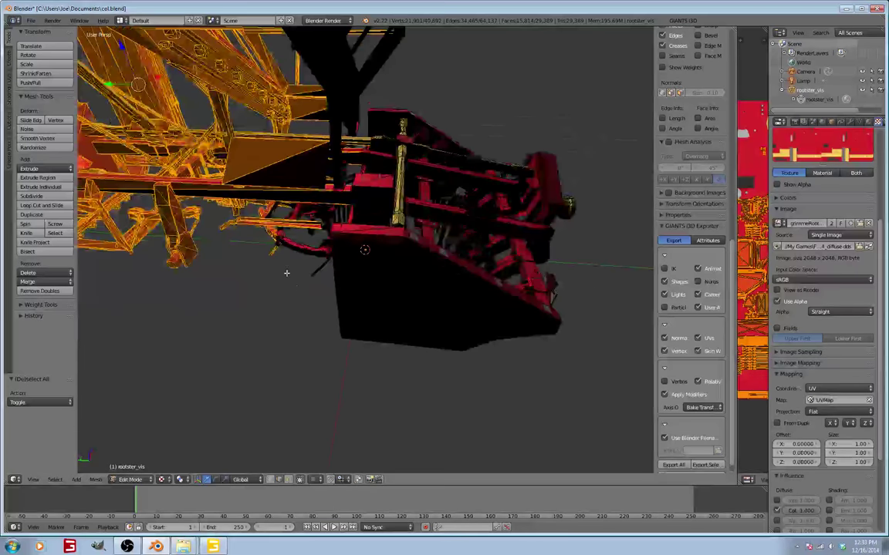
middle_click_drag(286, 272, 204, 202)
scroll(202, 182, "up", 1)
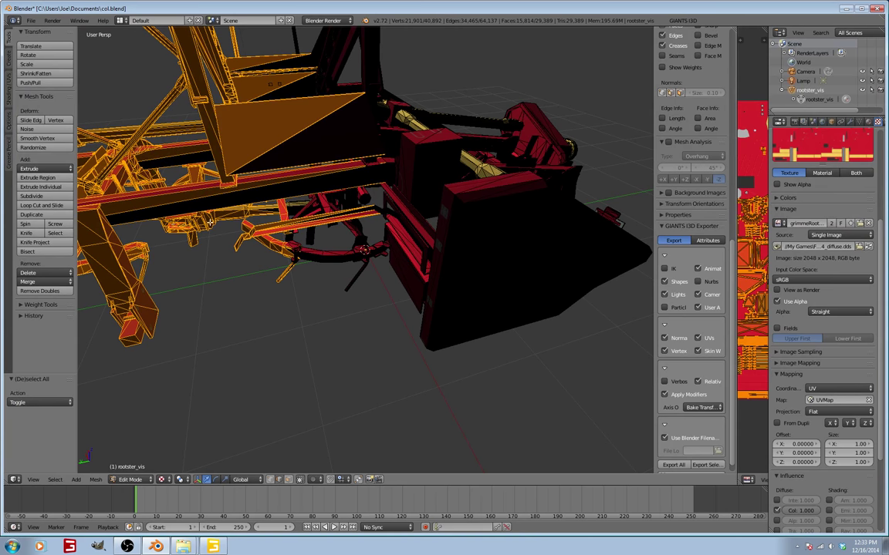
left_click(300, 479)
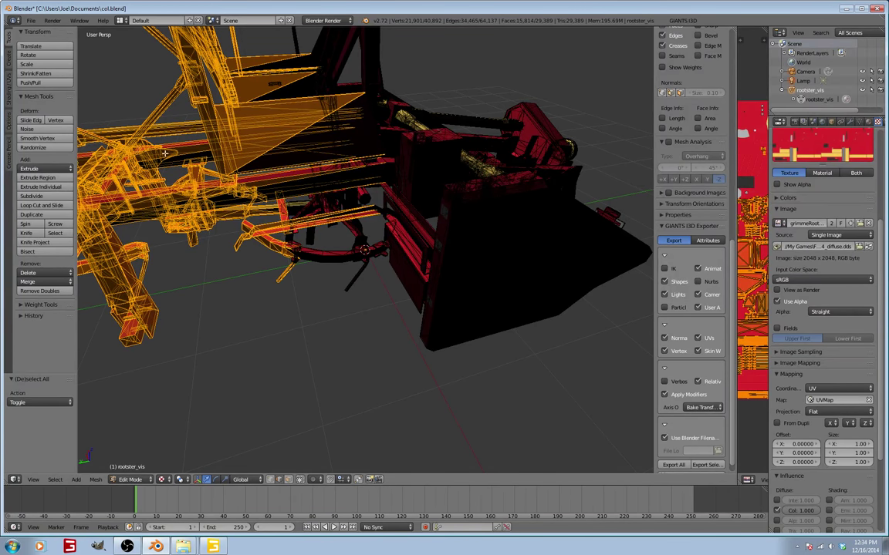
key("c")
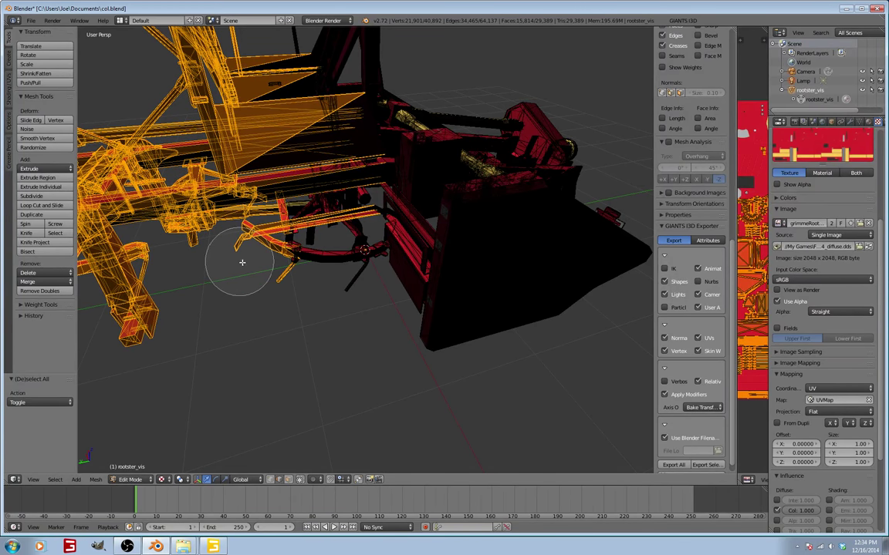
mouse_move(238, 257)
left_mouse_down()
mouse_move(297, 262)
mouse_move(278, 213)
mouse_move(336, 221)
mouse_move(324, 176)
mouse_move(292, 217)
mouse_move(346, 261)
mouse_move(348, 280)
mouse_move(297, 266)
left_mouse_up()
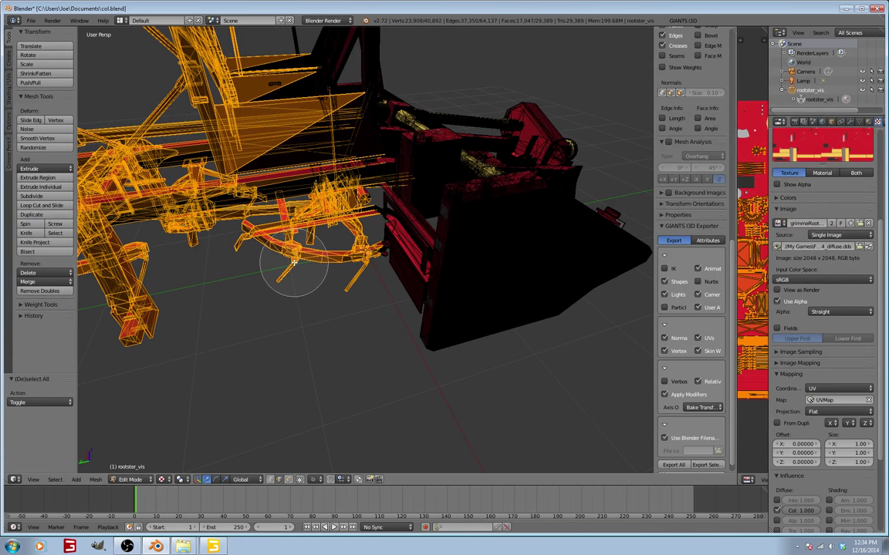
mouse_move(295, 262)
left_mouse_down()
mouse_move(378, 48)
mouse_move(247, 42)
mouse_move(189, 54)
left_mouse_up()
right_click(189, 54)
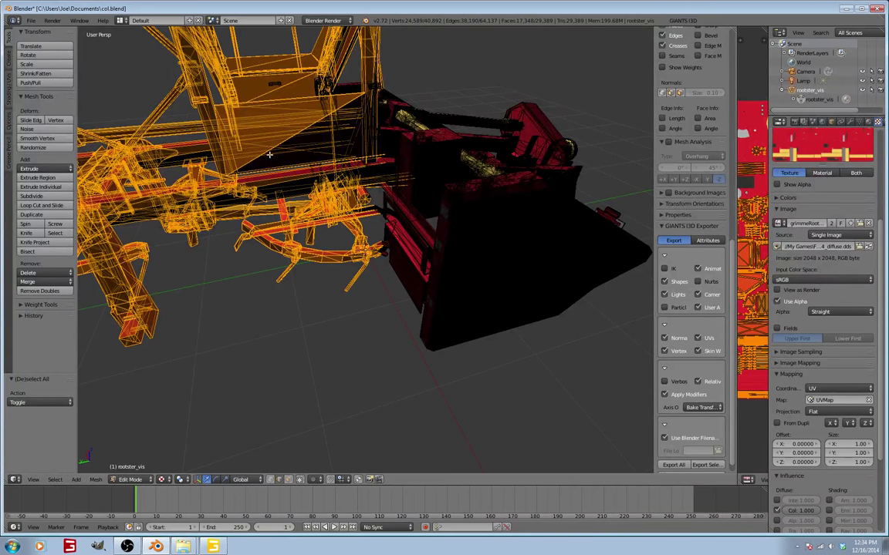
Remove wrongly picked front digging unit parts, such as its side shield, from the selection with Circle Select
mouse_move(189, 55)
middle_mouse_down()
mouse_move(231, 106)
mouse_move(229, 89)
mouse_move(216, 81)
middle_mouse_up()
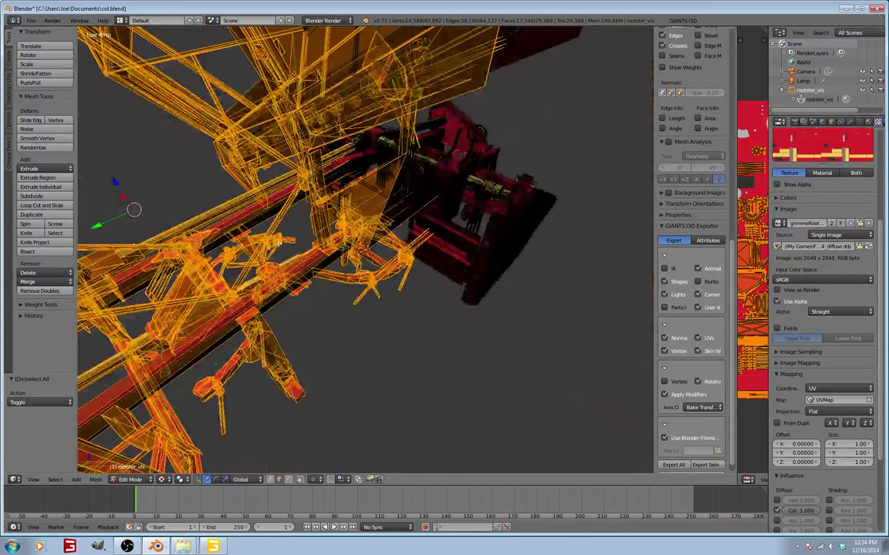
middle_click_drag(133, 209, 308, 205)
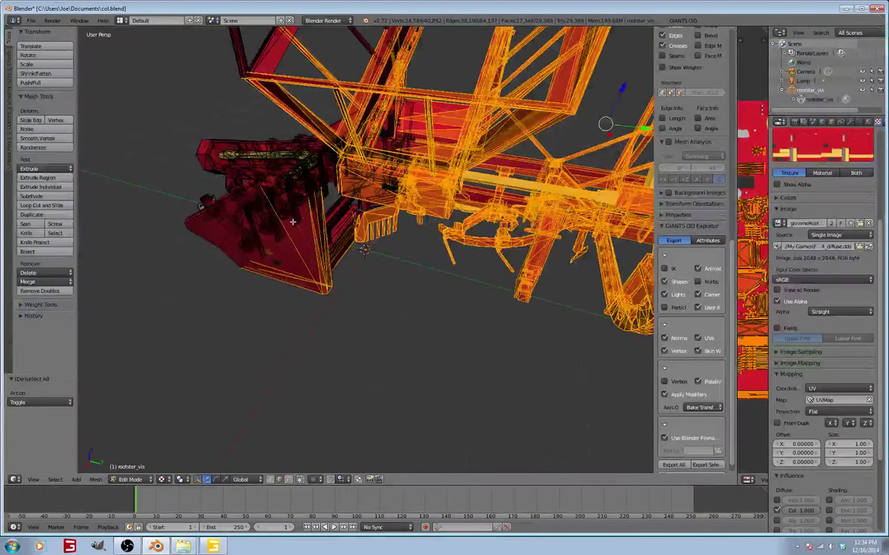
key("c")
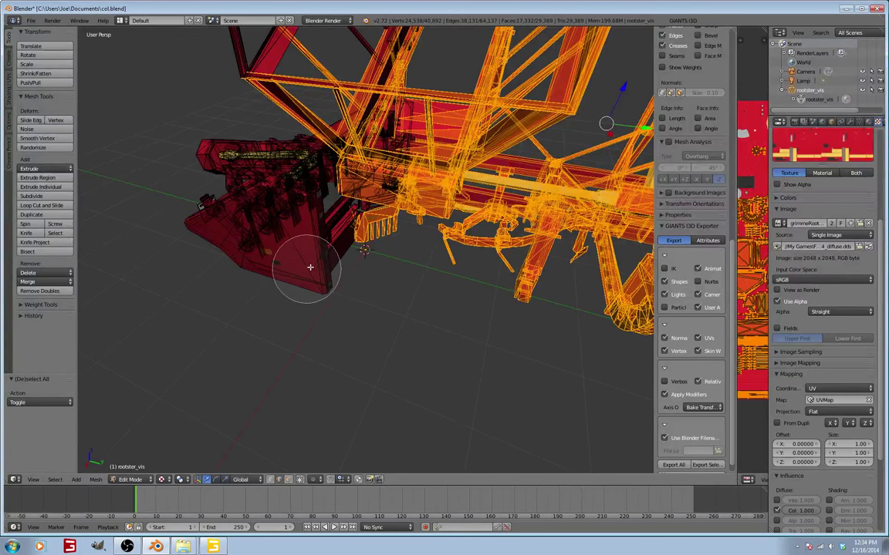
mouse_move(344, 244)
middle_mouse_down()
mouse_move(371, 236)
mouse_move(378, 215)
mouse_move(401, 211)
mouse_move(374, 225)
mouse_move(337, 178)
mouse_move(337, 139)
mouse_move(313, 230)
mouse_move(422, 275)
mouse_move(448, 295)
mouse_move(432, 293)
mouse_move(440, 278)
mouse_move(423, 257)
mouse_move(437, 245)
mouse_move(486, 233)
mouse_move(526, 238)
mouse_move(516, 244)
middle_mouse_up()
right_click(371, 236)
key("c")
key("Escape")
key("c")
mouse_move(294, 284)
left_mouse_down()
mouse_move(264, 258)
mouse_move(279, 221)
mouse_move(201, 176)
mouse_move(187, 123)
mouse_move(135, 221)
mouse_move(212, 116)
mouse_move(251, 130)
mouse_move(287, 124)
mouse_move(272, 153)
mouse_move(267, 239)
mouse_move(256, 128)
mouse_move(366, 31)
mouse_move(417, 32)
left_mouse_up()
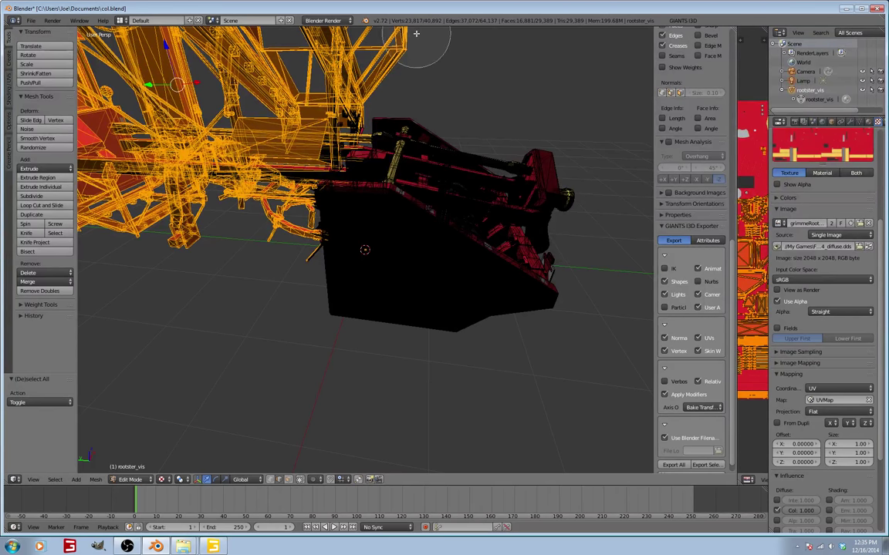
right_click(416, 33)
Circle-select the missed upper side panels and lower frame parts behind the digging unit, and delete the whole selection as edges
scroll(415, 35, "down", 2)
middle_click_drag(418, 135, 421, 124)
key("c")
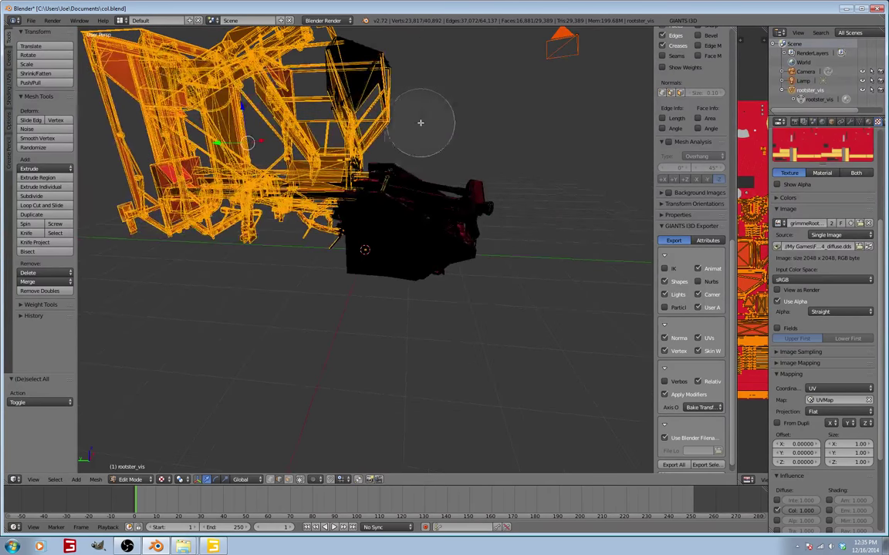
mouse_move(410, 77)
left_mouse_down()
mouse_move(174, 64)
mouse_move(116, 91)
mouse_move(222, 148)
left_mouse_up()
mouse_move(212, 217)
left_mouse_down()
mouse_move(231, 208)
mouse_move(270, 231)
mouse_move(185, 43)
mouse_move(154, 33)
mouse_move(333, 73)
mouse_move(350, 91)
mouse_move(312, 92)
mouse_move(327, 133)
left_mouse_up()
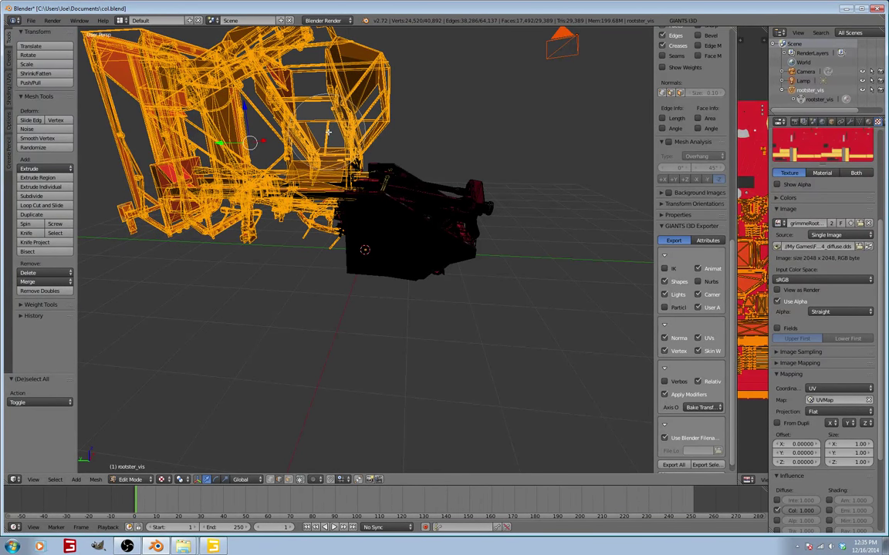
right_click(266, 229)
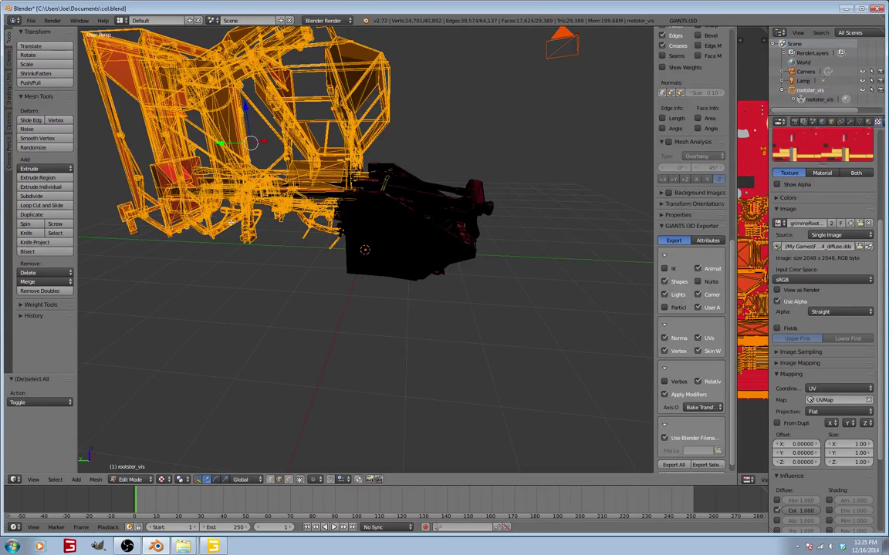
key("x")
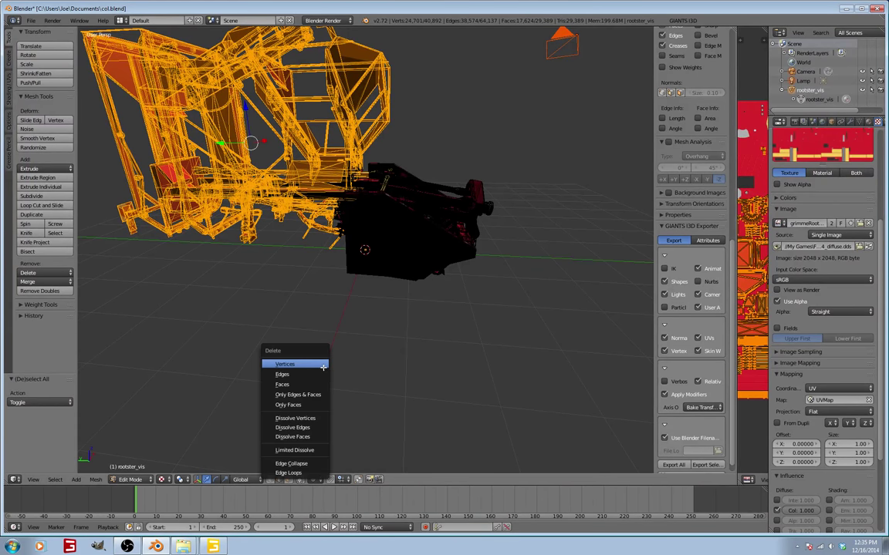
left_click(282, 374)
Circle-select the leftover machinery fragments floating behind the front digging unit
middle_click_drag(310, 325, 422, 399)
scroll(422, 399, "up", 2)
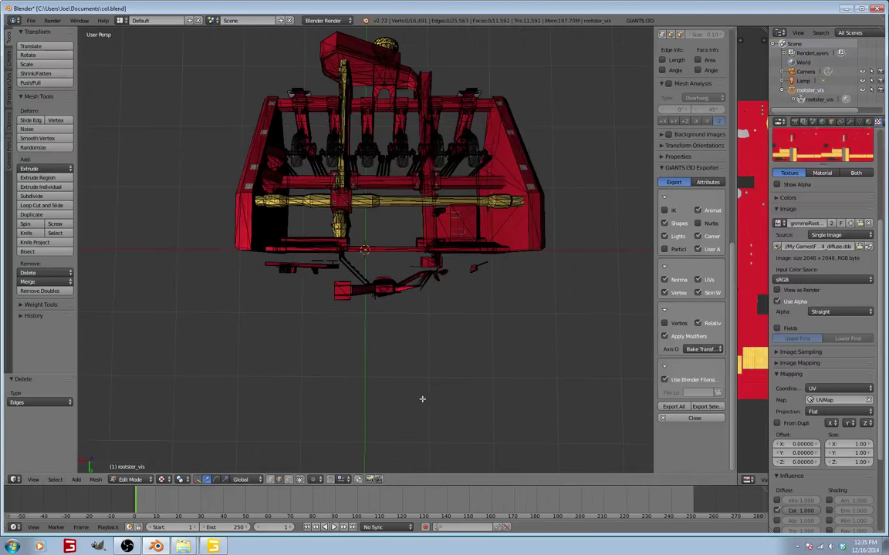
key("c")
mouse_move(395, 351)
left_mouse_down()
mouse_move(388, 332)
mouse_move(334, 297)
mouse_move(280, 299)
mouse_move(359, 305)
mouse_move(465, 293)
mouse_move(492, 302)
left_mouse_up()
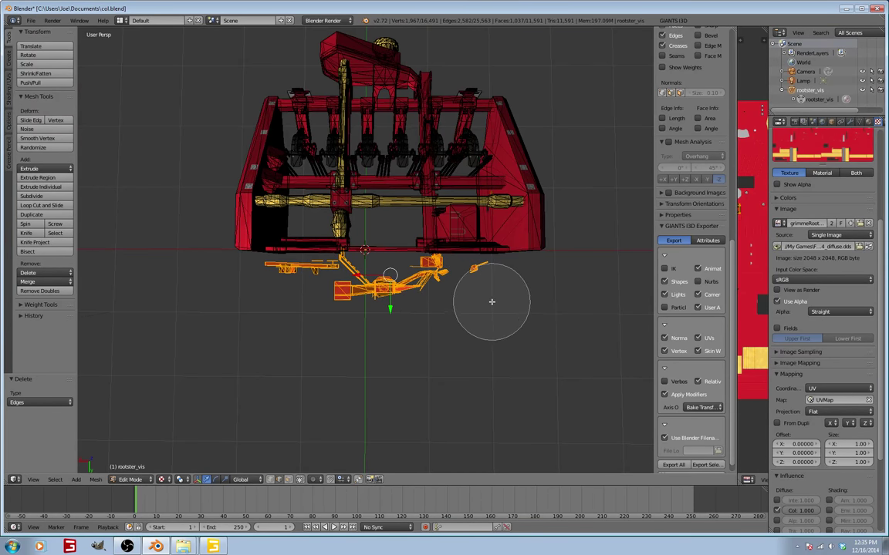
right_click(446, 323)
mouse_move(446, 324)
middle_mouse_down()
mouse_move(486, 268)
mouse_move(490, 280)
mouse_move(527, 287)
middle_mouse_up()
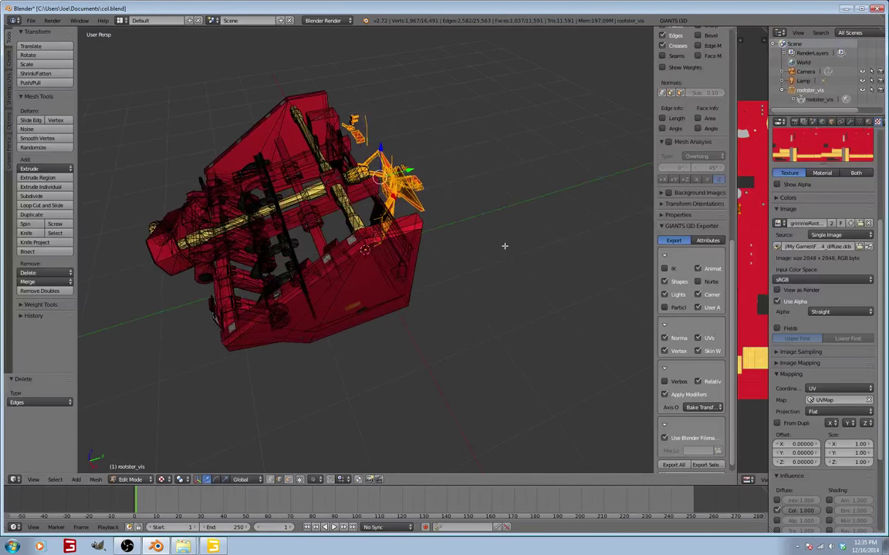
key("c")
left_click_drag(388, 103, 381, 103)
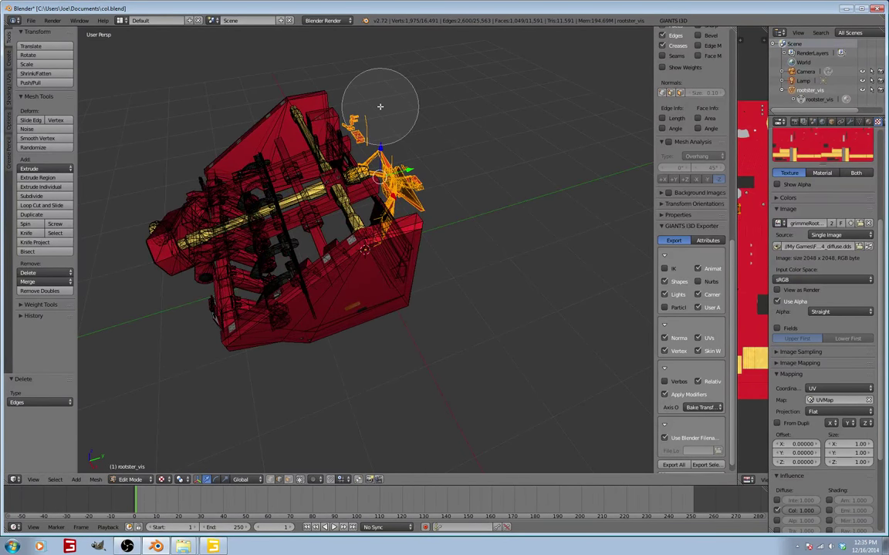
scroll(405, 114, "up", 2)
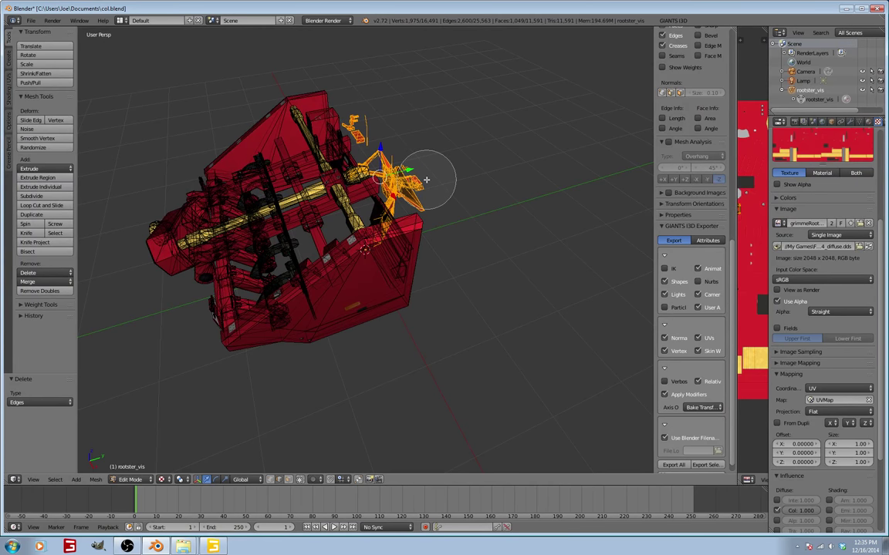
key("Escape")
Refine the Circle Select selection around the leftover bracket and comb-shaped piece, leaving out the digging unit's own rods
mouse_move(425, 179)
middle_mouse_down()
mouse_move(441, 169)
mouse_move(524, 171)
mouse_move(443, 153)
mouse_move(418, 198)
mouse_move(421, 224)
mouse_move(404, 225)
middle_mouse_up()
key("c")
mouse_move(406, 198)
left_mouse_down()
mouse_move(383, 201)
mouse_move(317, 158)
mouse_move(324, 112)
mouse_move(336, 122)
left_mouse_up()
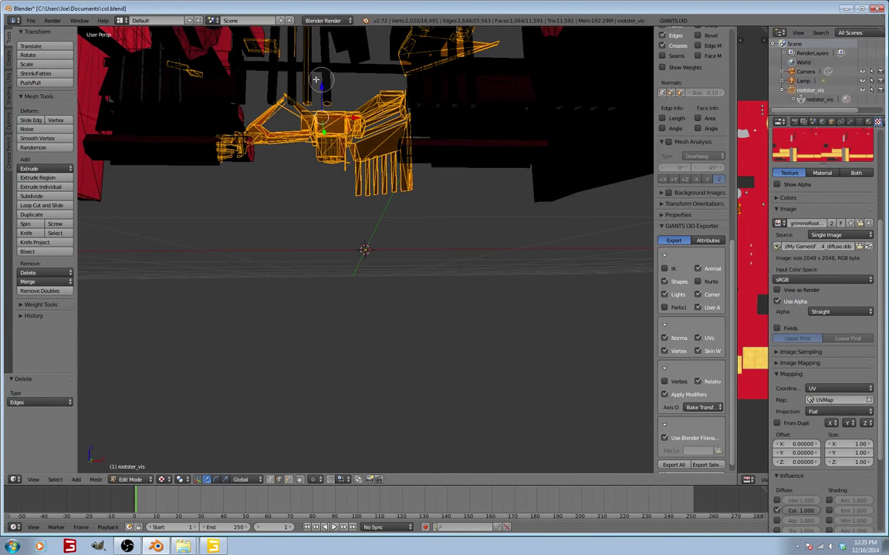
mouse_move(315, 78)
middle_mouse_down()
mouse_move(296, 77)
mouse_move(316, 92)
middle_mouse_up()
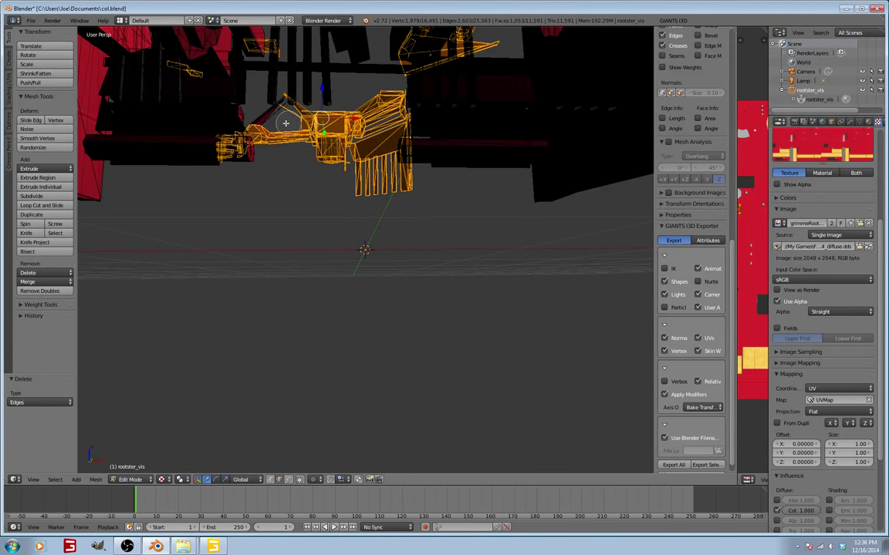
right_click(271, 189)
Add the remaining thin rod above the leftover bracket to the selection and delete all selected fragments as edges
mouse_move(271, 189)
middle_mouse_down()
mouse_move(315, 197)
mouse_move(351, 249)
mouse_move(363, 246)
mouse_move(374, 272)
middle_mouse_up()
middle_click_drag(342, 298, 299, 210)
key("c")
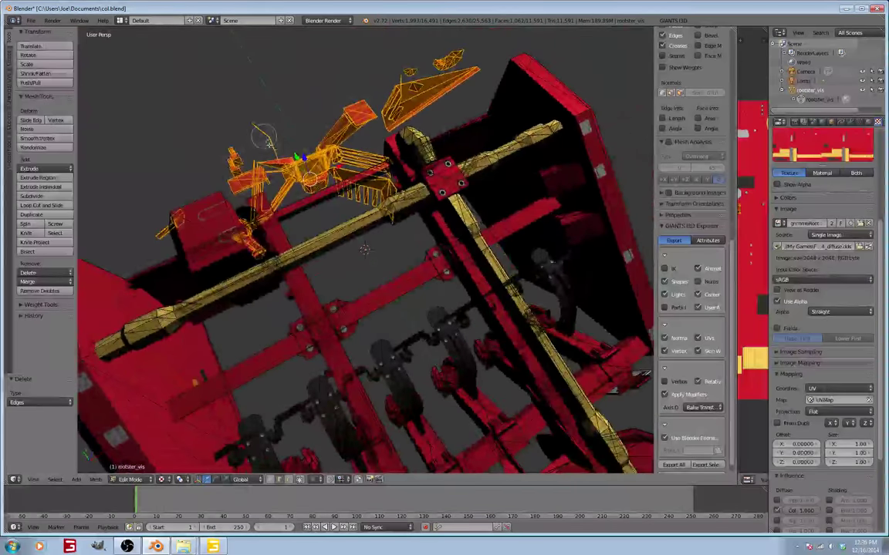
left_click_drag(264, 139, 292, 168)
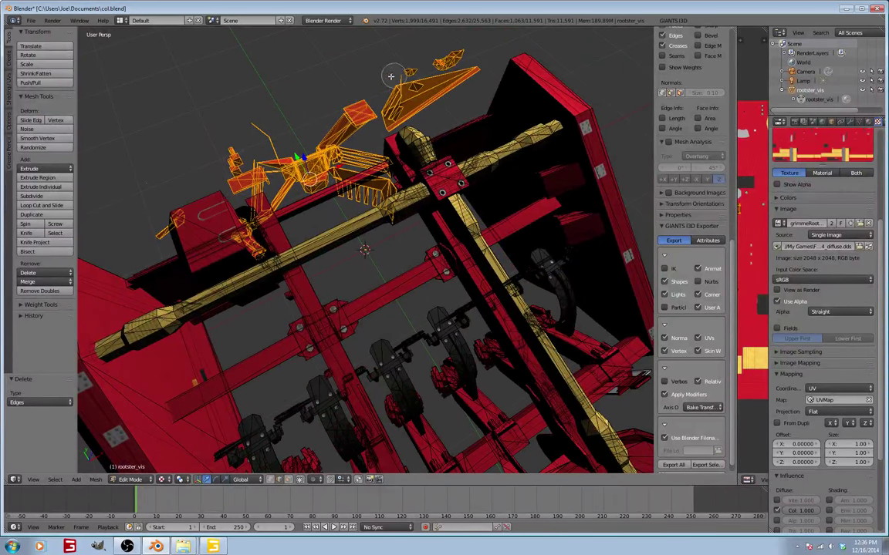
middle_click_drag(329, 81, 290, 91)
scroll(292, 91, "down", 4)
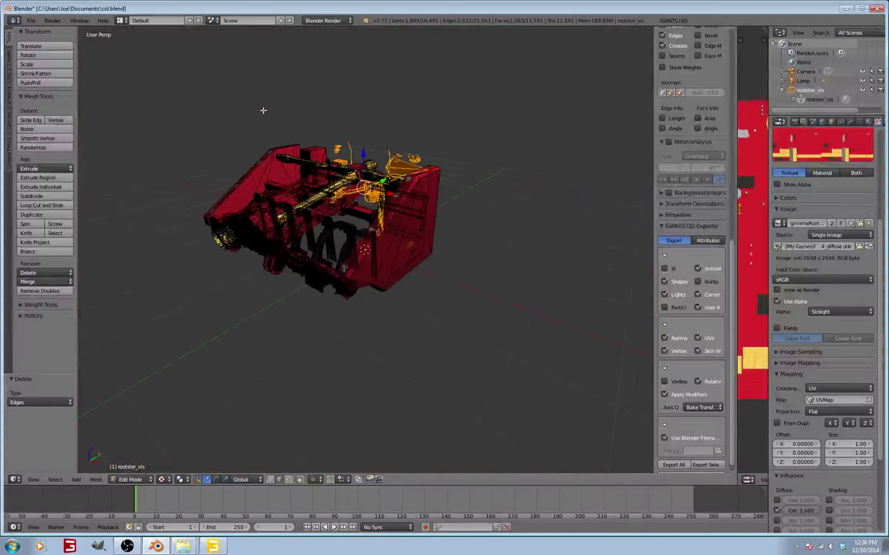
middle_click_drag(304, 134, 302, 174)
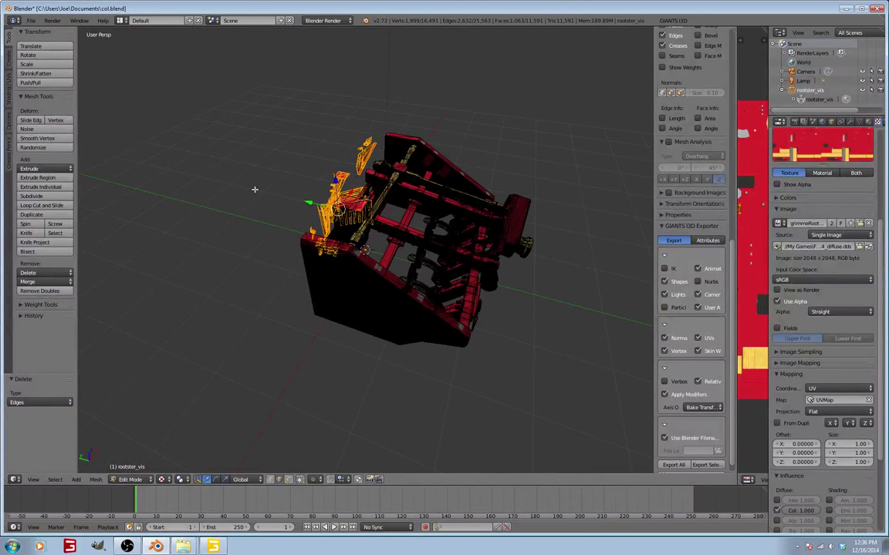
key("x")
left_click(224, 189)
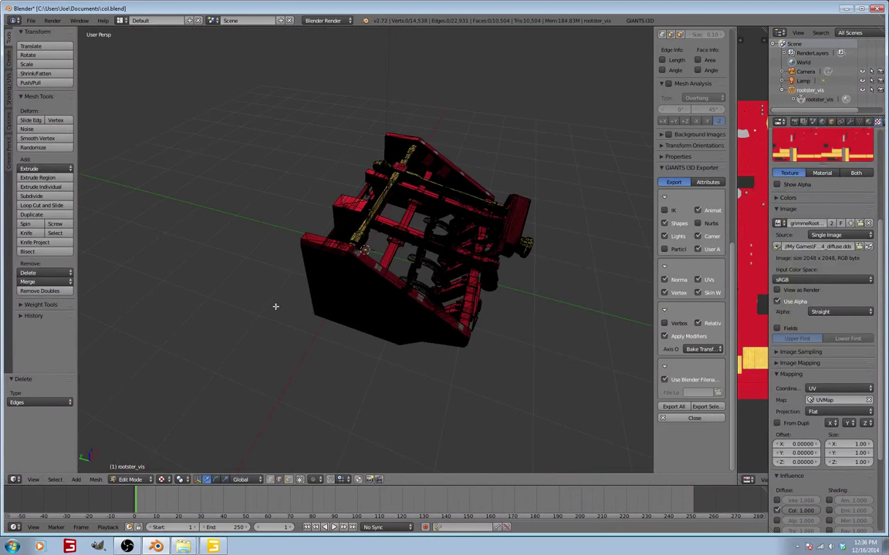
Switch to face selection and select the linked faces of one side plate plus the opposite plate's inner and rim faces
middle_click_drag(275, 306, 364, 329)
scroll(360, 337, "up", 1)
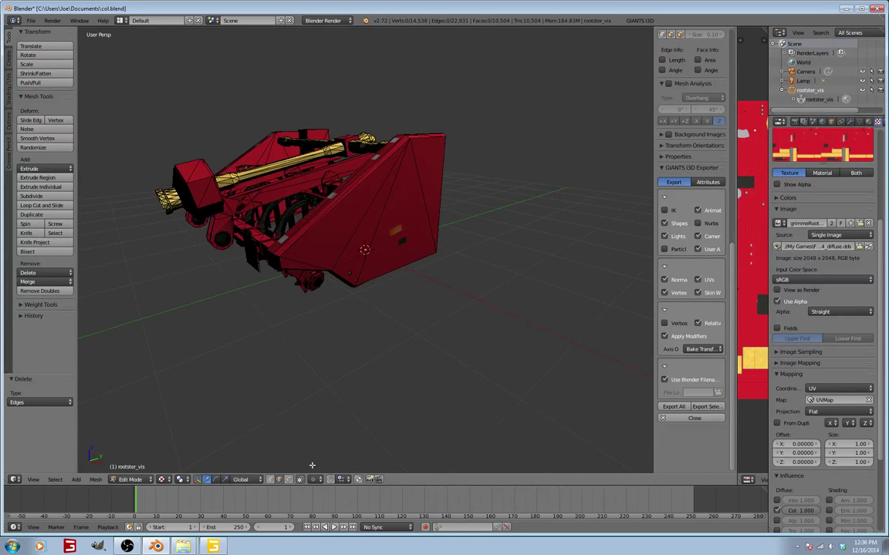
left_click(289, 481)
key("l")
key("l")
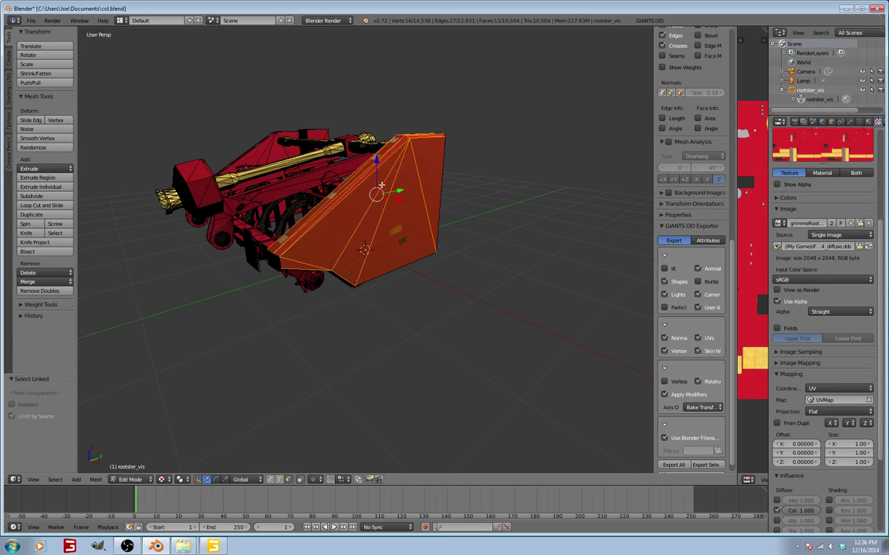
middle_click_drag(312, 215, 217, 205)
key("l")
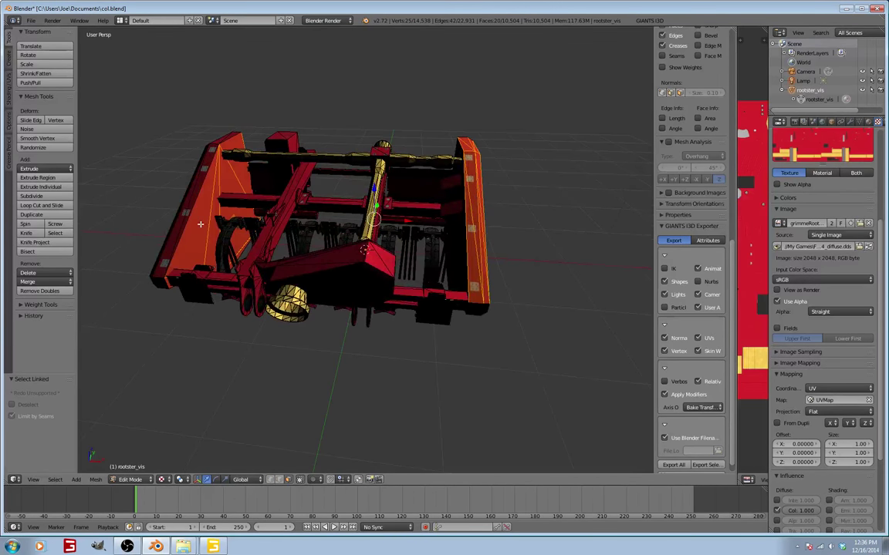
key("l")
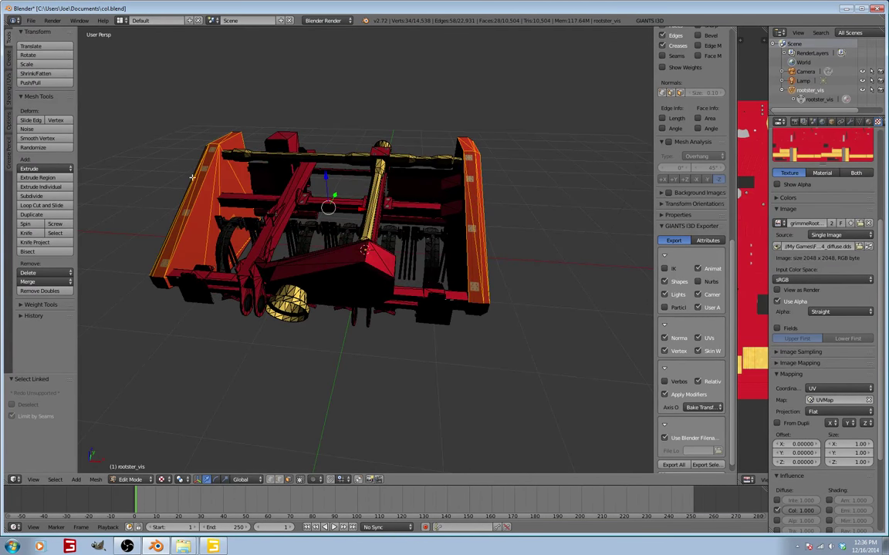
Add the linked faces on the side plates' outer surfaces and undersides to the selection
middle_click_drag(192, 177, 476, 200)
key("l")
mouse_move(180, 248)
middle_mouse_down()
mouse_move(259, 236)
mouse_move(290, 219)
mouse_move(288, 194)
middle_mouse_up()
key("l")
key("l")
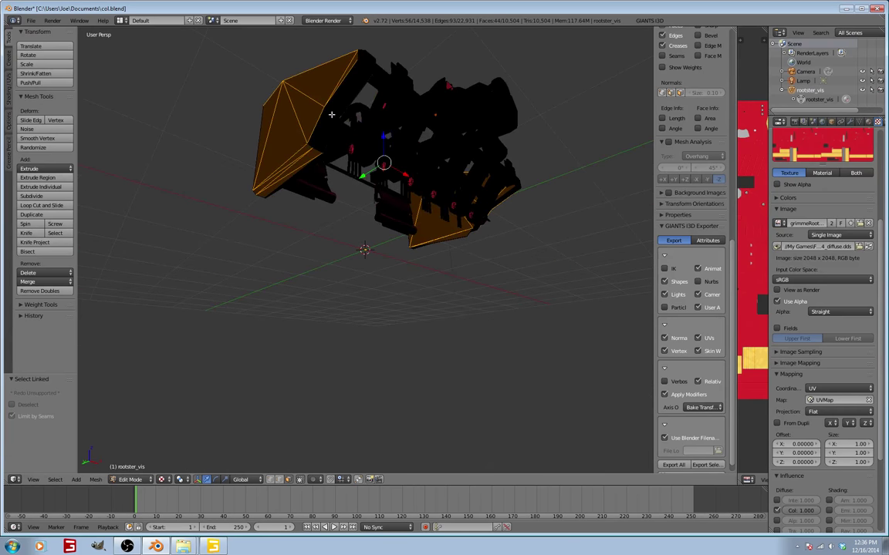
key("l")
key("l")
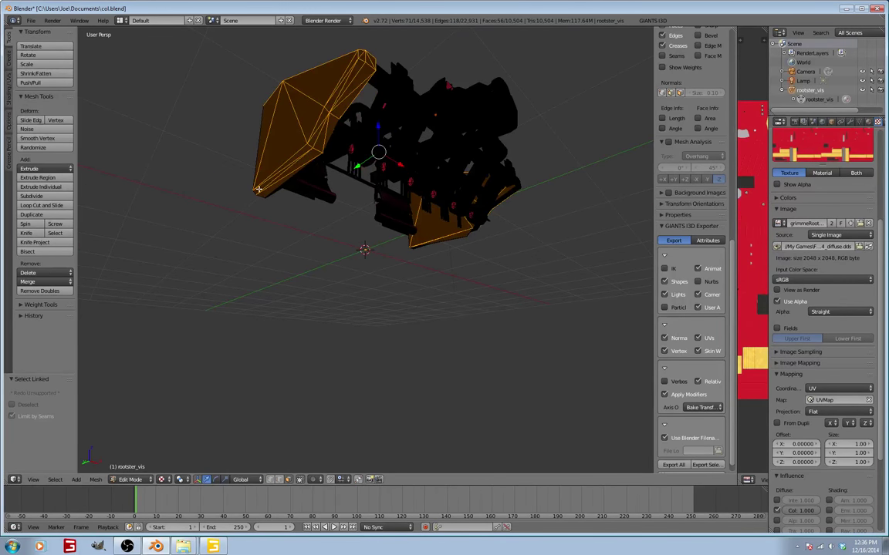
Add the linked rear and bottom rim faces of both side plates to the selection
middle_click_drag(259, 189, 399, 196)
key("l")
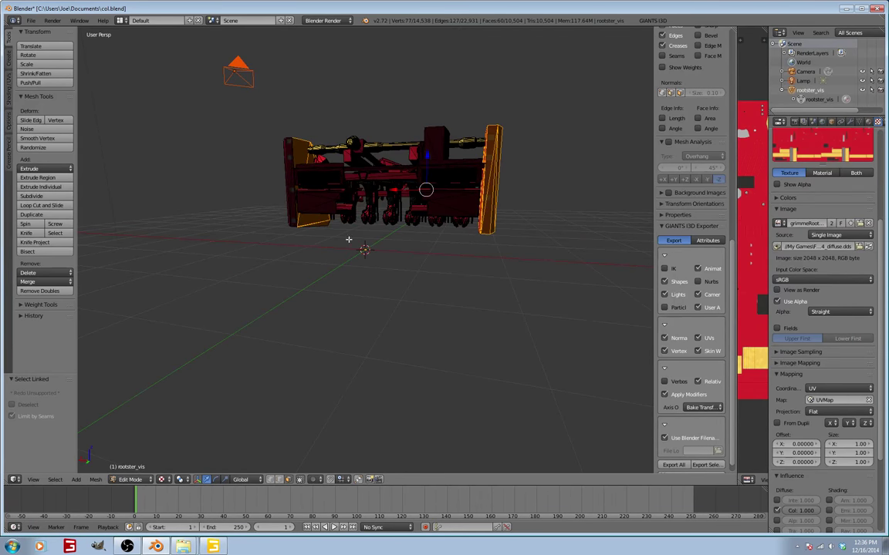
key("l")
middle_click_drag(287, 228, 308, 202)
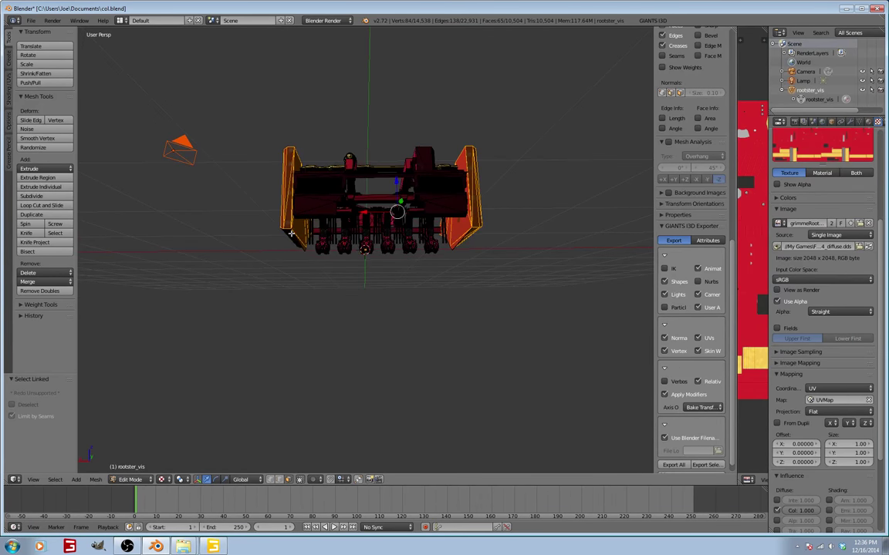
key("l")
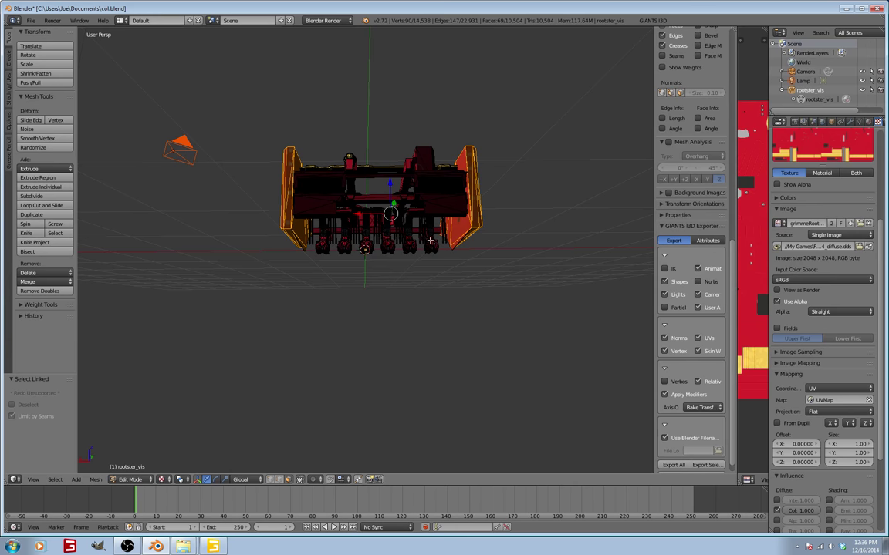
Inspect the side plates from above and below, and add the missed underside rim faces to the selection with Circle Select
middle_click_drag(470, 238, 418, 324)
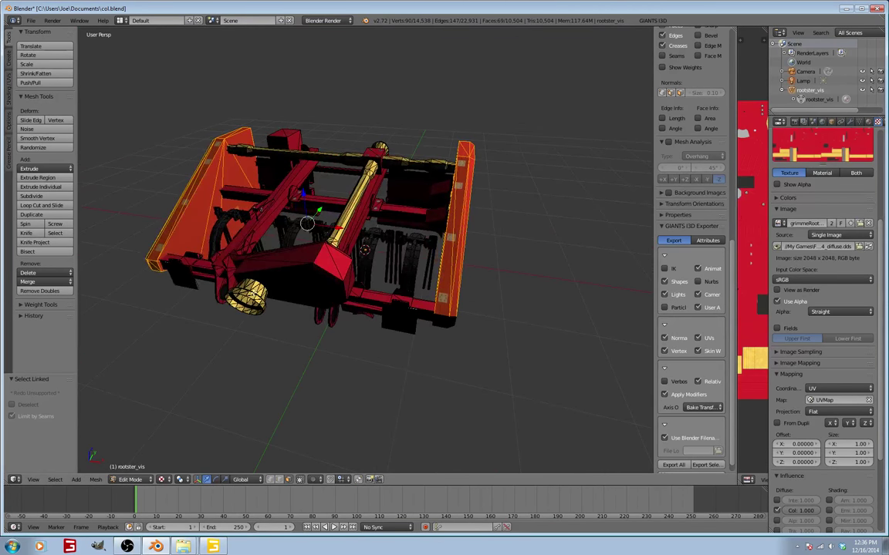
middle_click_drag(229, 264, 249, 314)
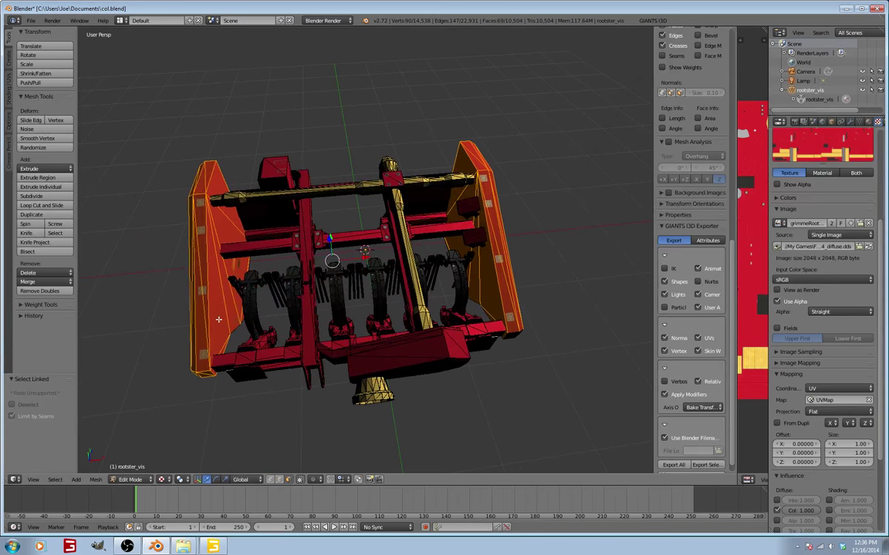
middle_click_drag(364, 317, 417, 156)
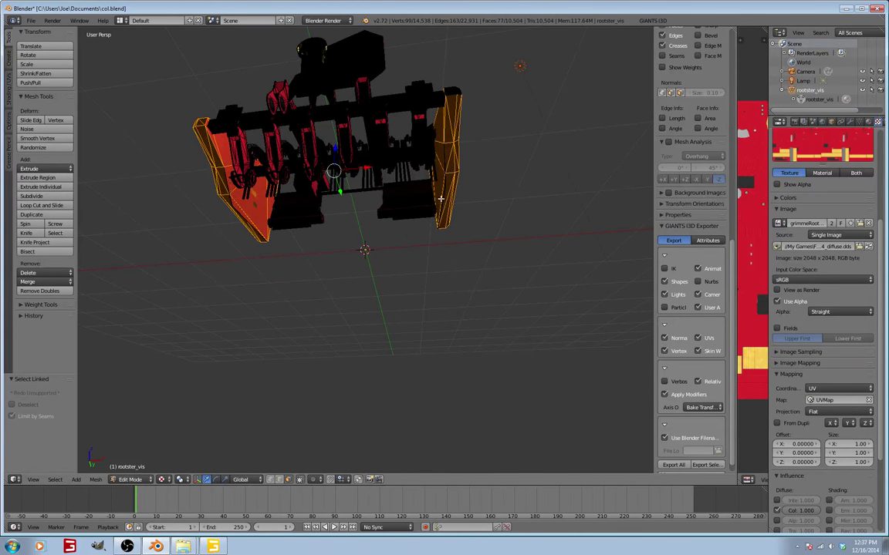
key("c")
left_click_drag(458, 191, 454, 170)
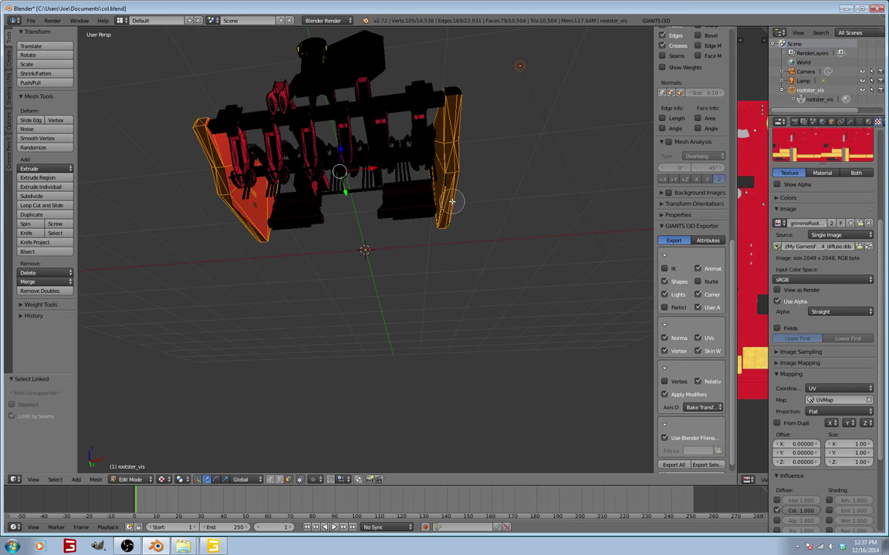
key("Escape")
Include hidden geometry in the selection and add the remaining faces of both side plates with Circle Select
left_click(300, 479)
key("c")
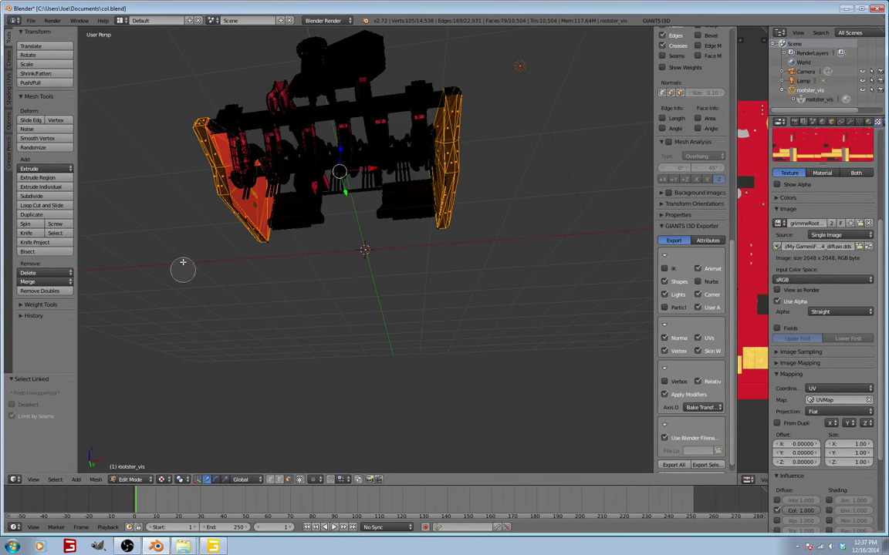
mouse_move(451, 230)
left_mouse_down()
mouse_move(468, 232)
mouse_move(476, 89)
mouse_move(472, 99)
mouse_move(462, 95)
mouse_move(474, 104)
left_mouse_up()
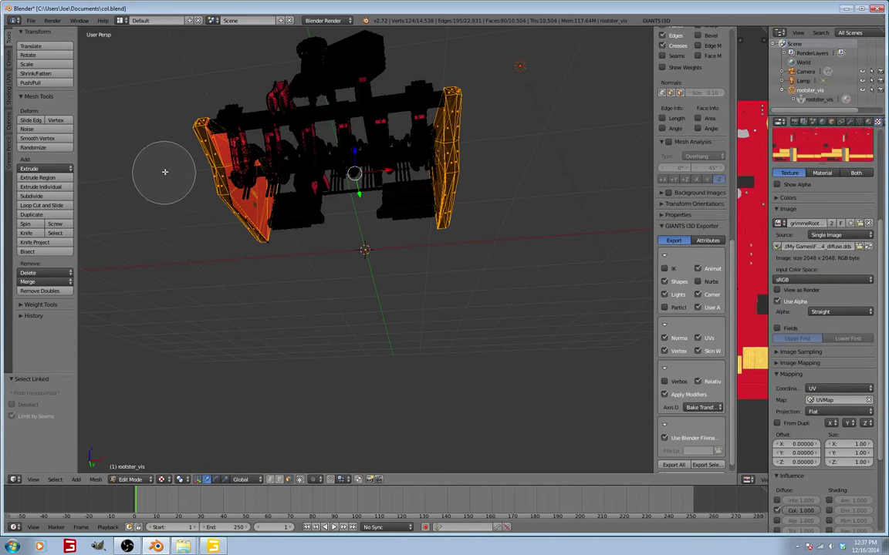
mouse_move(185, 167)
left_mouse_down()
mouse_move(218, 233)
mouse_move(250, 264)
left_mouse_up()
scroll(288, 287, "up", 3)
scroll(284, 284, "up", 2)
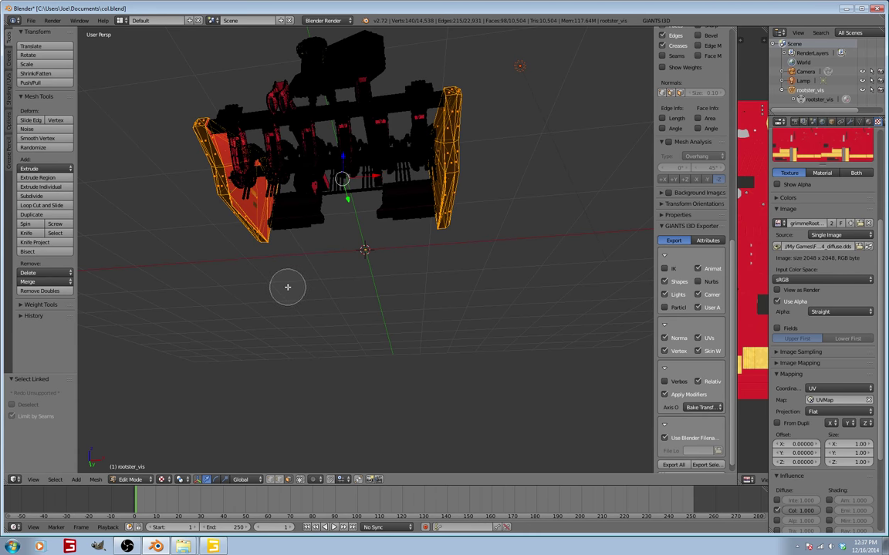
key("Escape")
Check both side plates from all sides and separate the selected faces into a new object
mouse_move(283, 284)
middle_mouse_down()
mouse_move(343, 272)
mouse_move(480, 416)
mouse_move(509, 417)
middle_mouse_up()
middle_click_drag(240, 272, 246, 284)
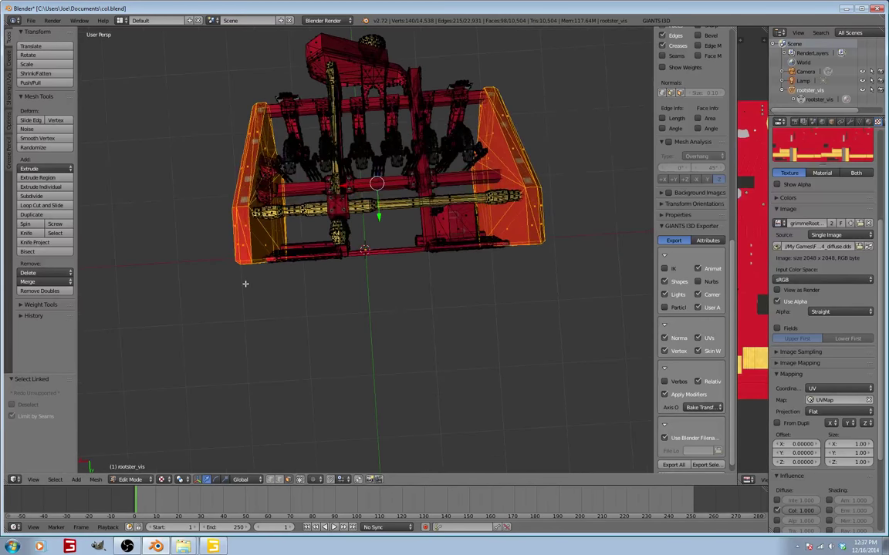
middle_click_drag(345, 272, 452, 307)
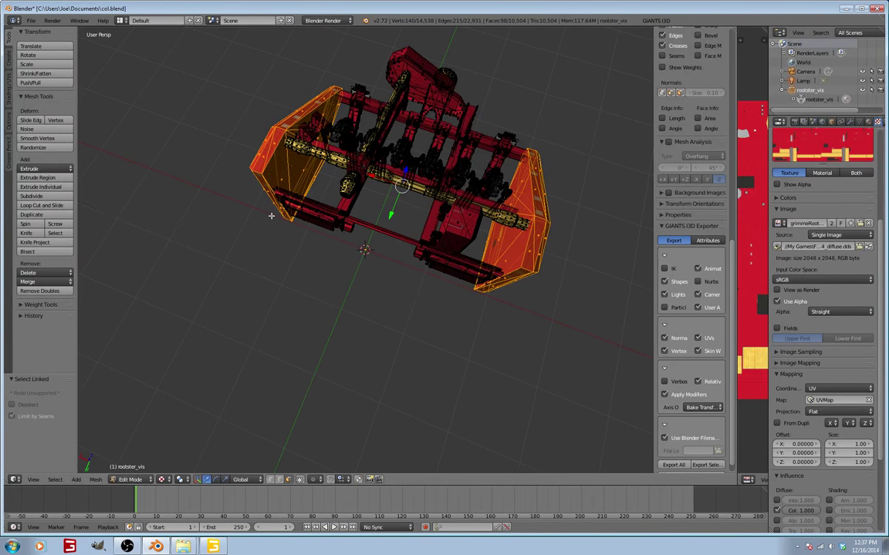
middle_click_drag(303, 288, 281, 430)
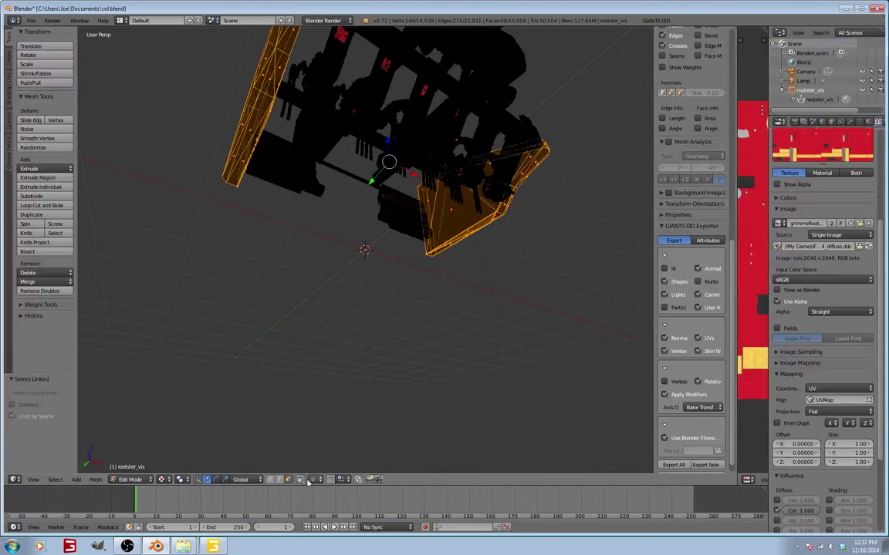
middle_click_drag(305, 472, 307, 398)
scroll(301, 395, "down", 3)
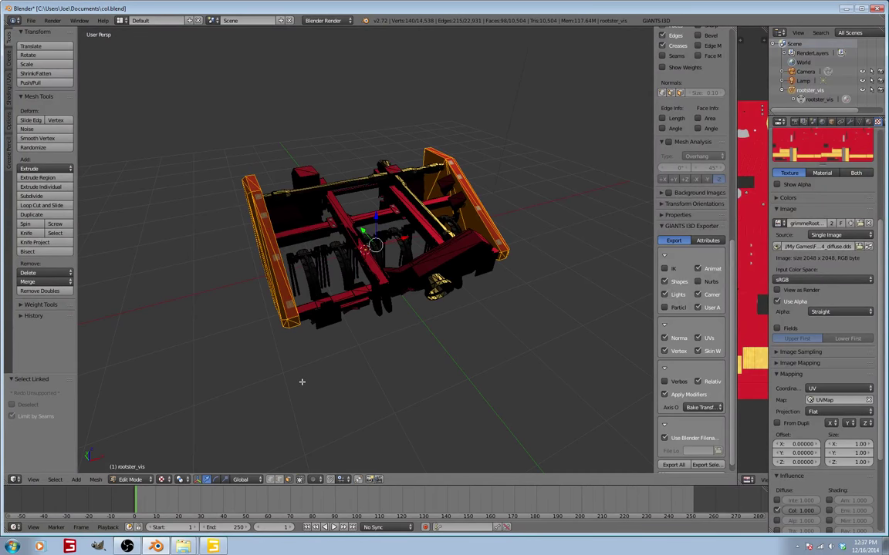
key("p")
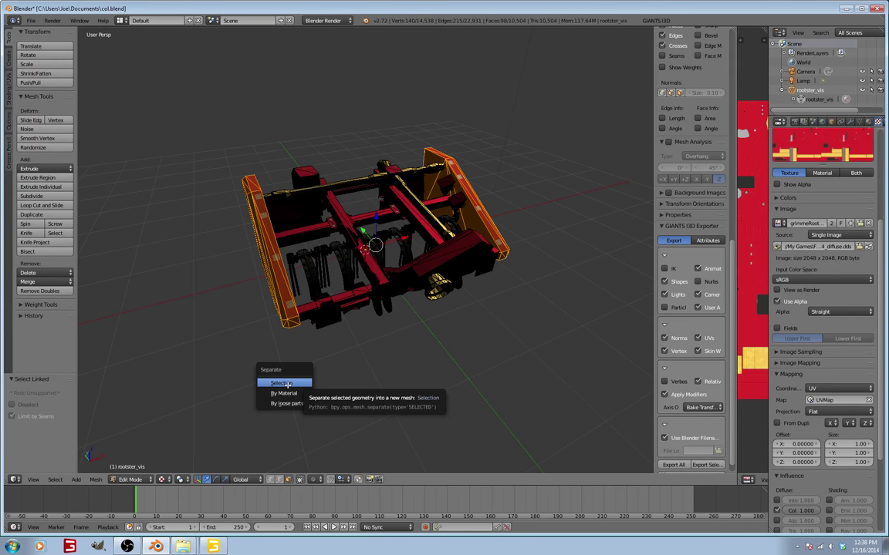
left_click(285, 384)
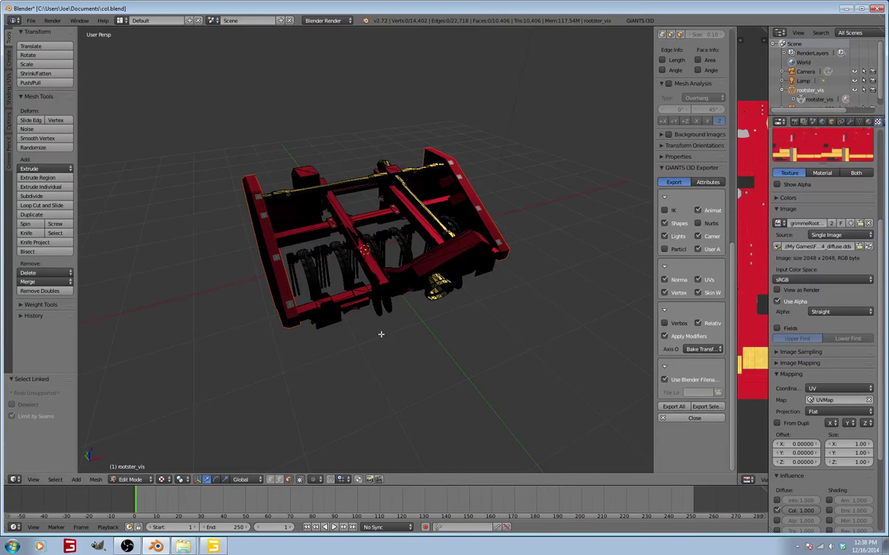
Enlarge the outliner and select the separated side plates object, hiding and showing it to check its geometry
left_click(782, 92)
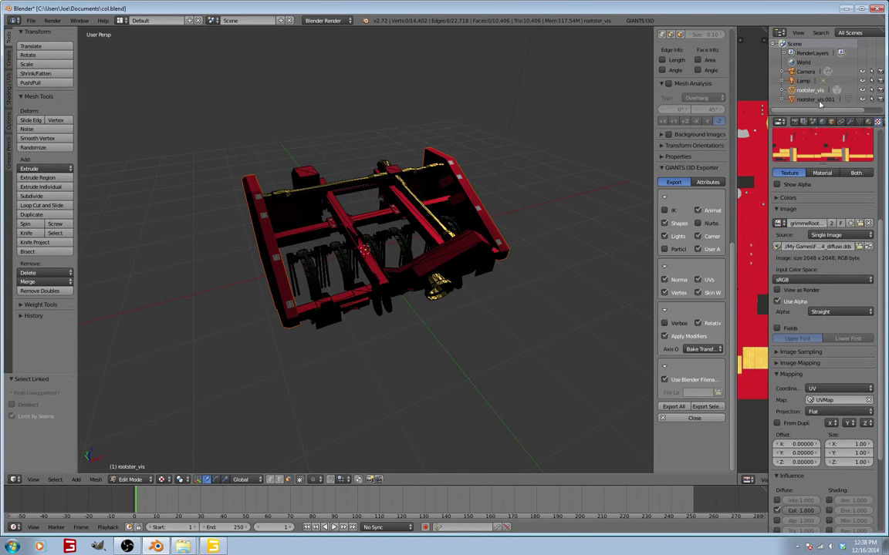
left_click_drag(841, 116, 822, 144)
left_click(814, 99)
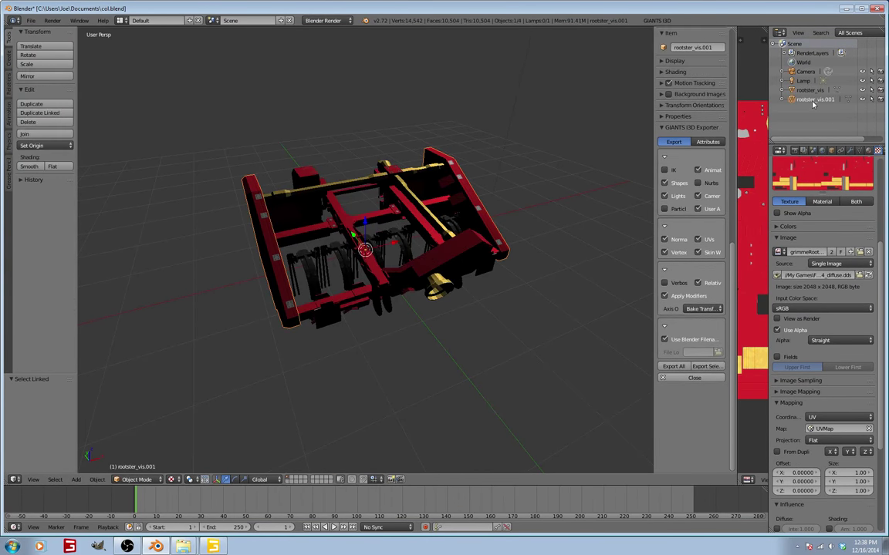
left_click(863, 100)
left_click(862, 100)
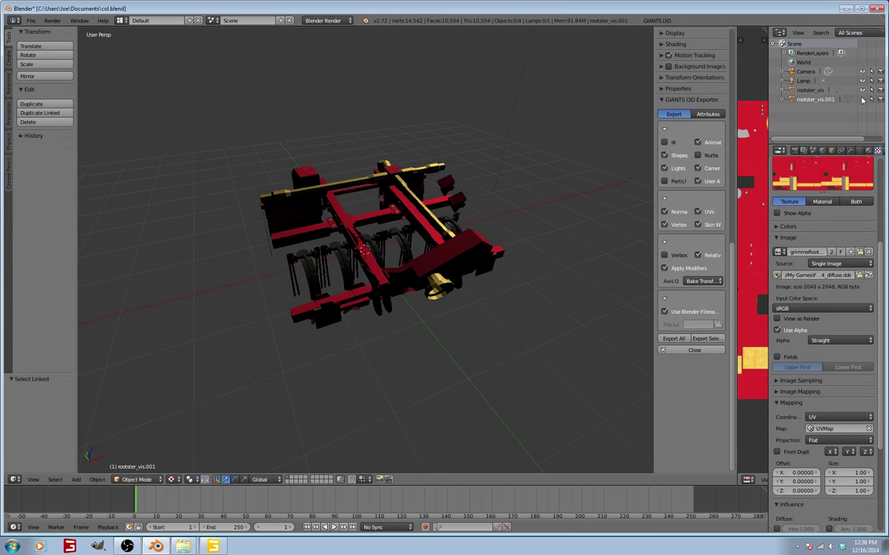
left_click(803, 101)
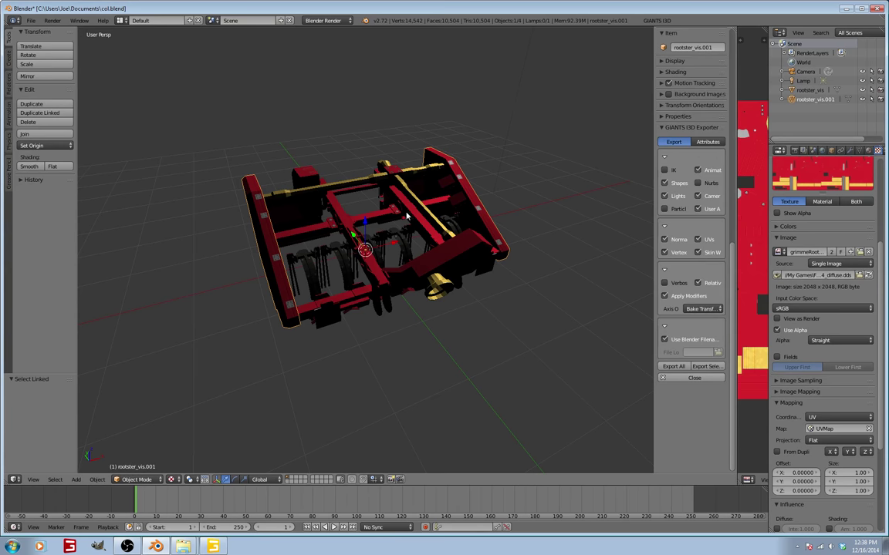
middle_click_drag(330, 246, 259, 234)
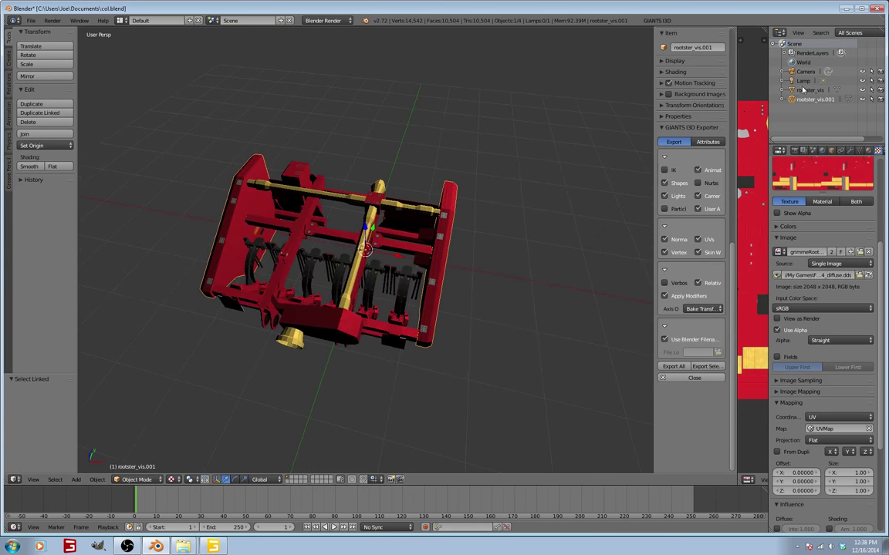
Try to split one side plate off the side plates object using Circle Select and Separate by selection
left_click(782, 99)
key("Tab")
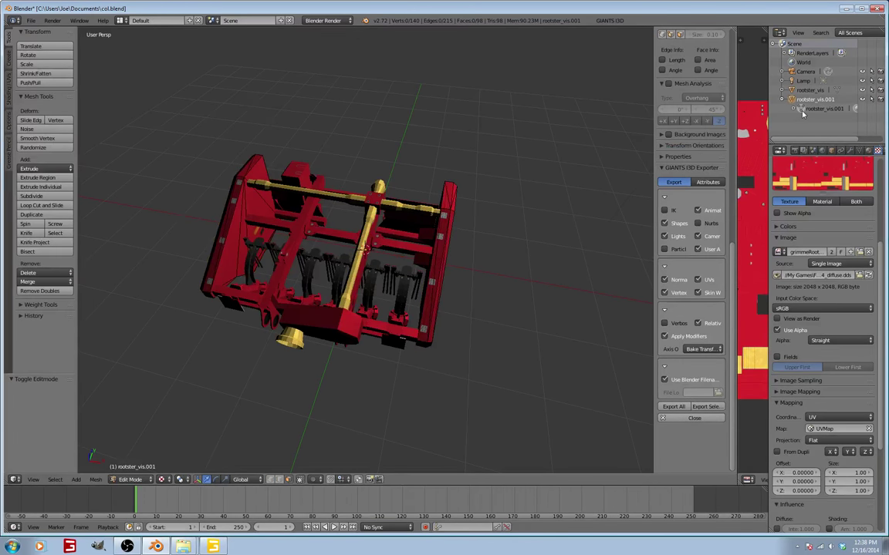
middle_click_drag(499, 264, 510, 268)
key("c")
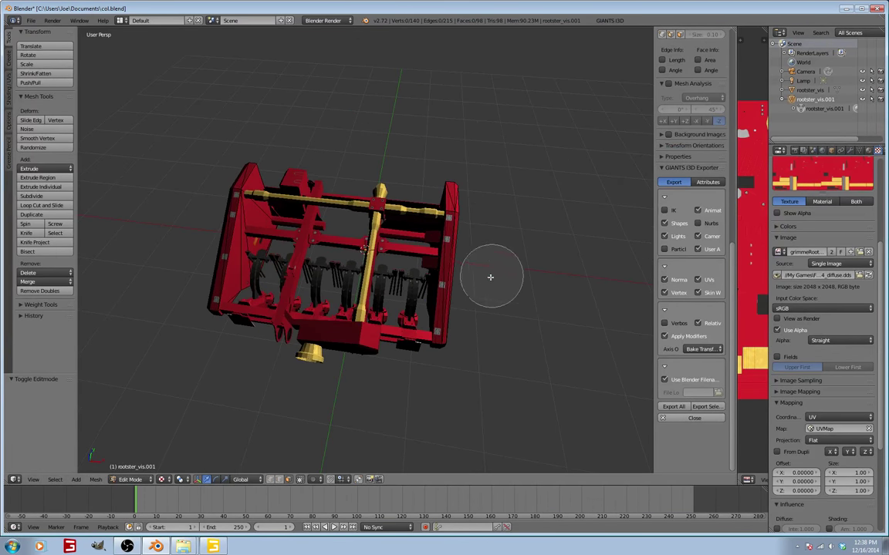
scroll(485, 285, "down", 7)
mouse_move(472, 337)
left_mouse_down()
mouse_move(478, 257)
mouse_move(468, 164)
left_mouse_up()
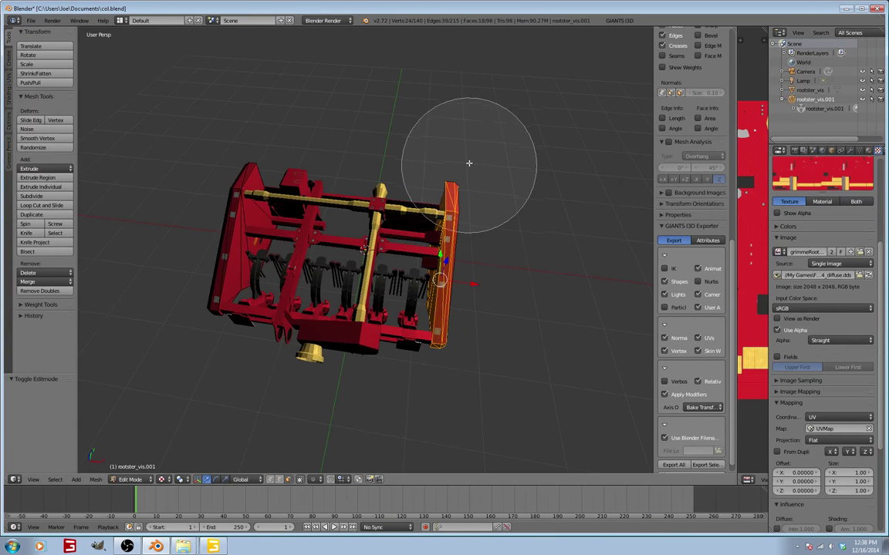
scroll(476, 181, "up", 8)
right_click(476, 182)
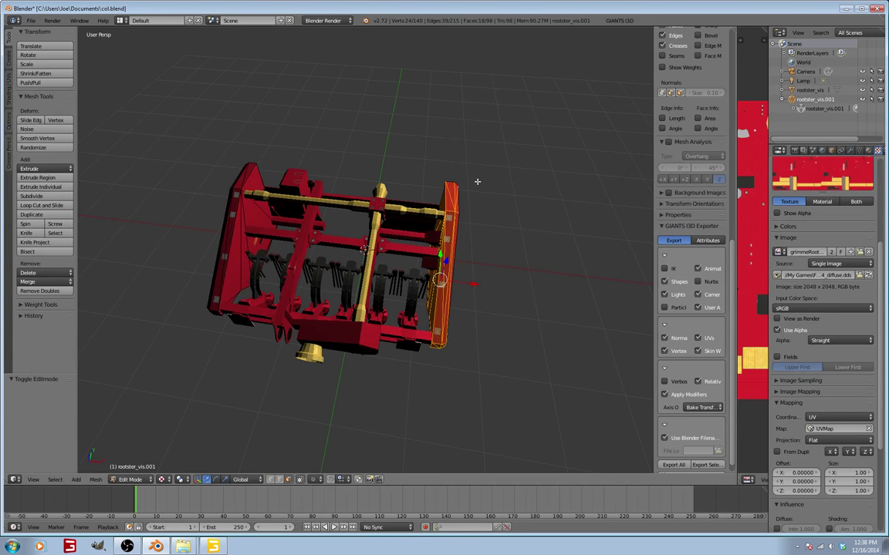
key("p")
left_click(468, 182)
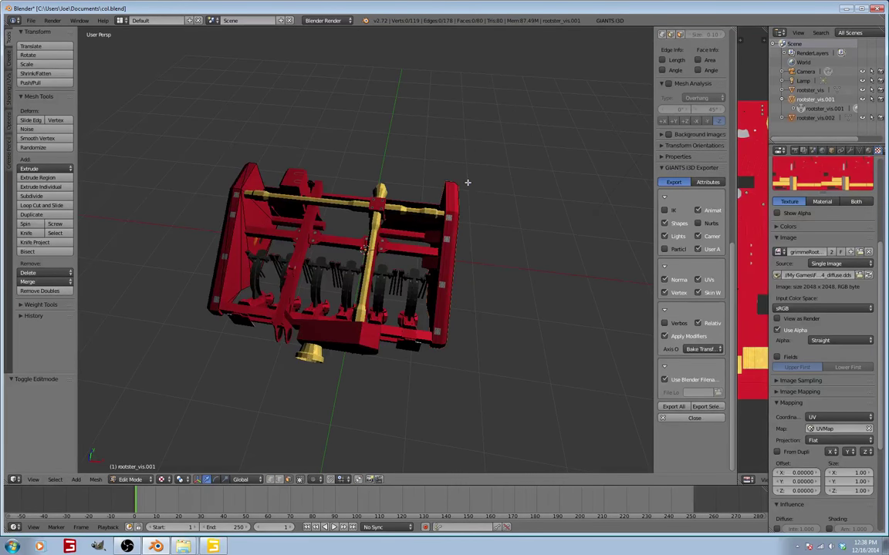
Select the two side plate objects in turn and hide one to examine which faces each contains
middle_click_drag(467, 192, 486, 182)
left_click(783, 100)
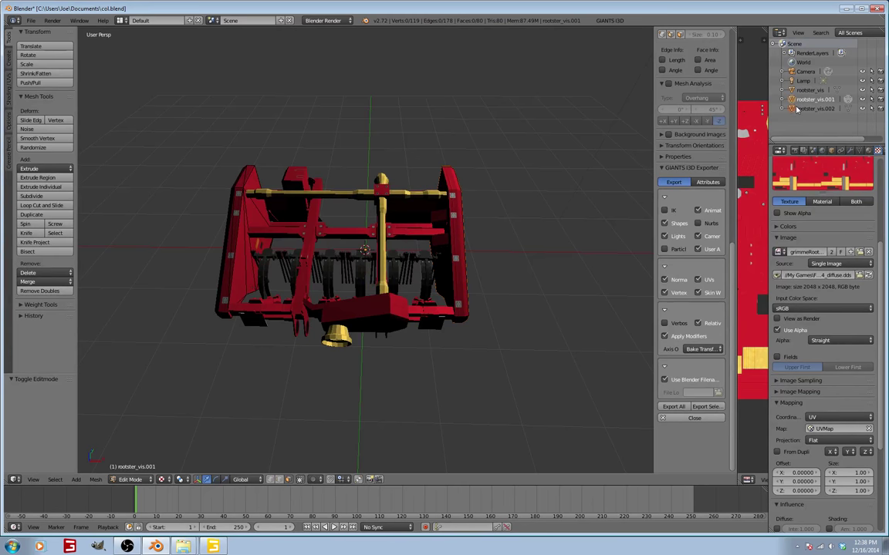
left_click(797, 109)
left_click(801, 101)
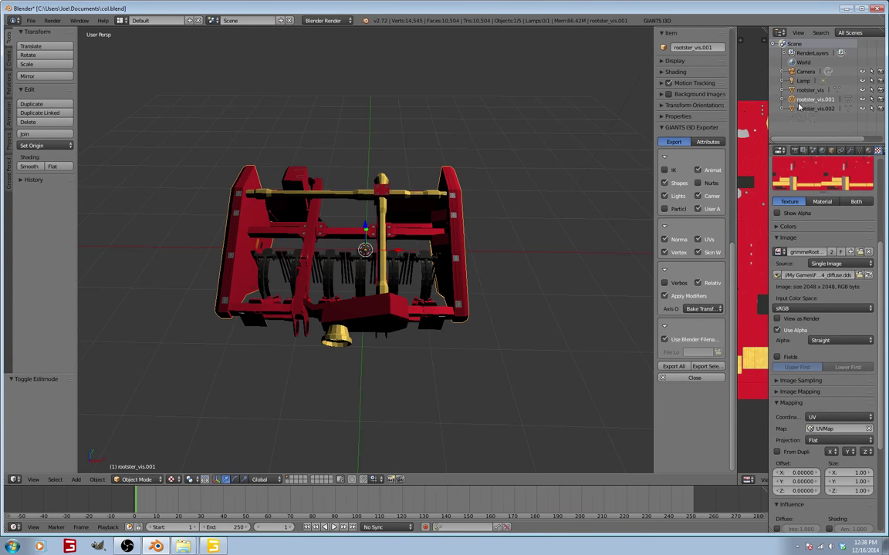
left_click(798, 109)
left_click(800, 100)
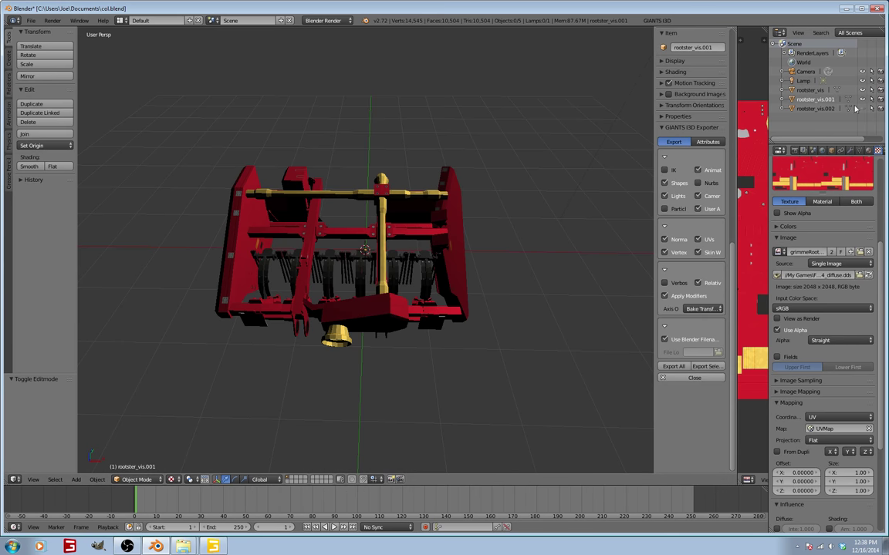
left_click(791, 108)
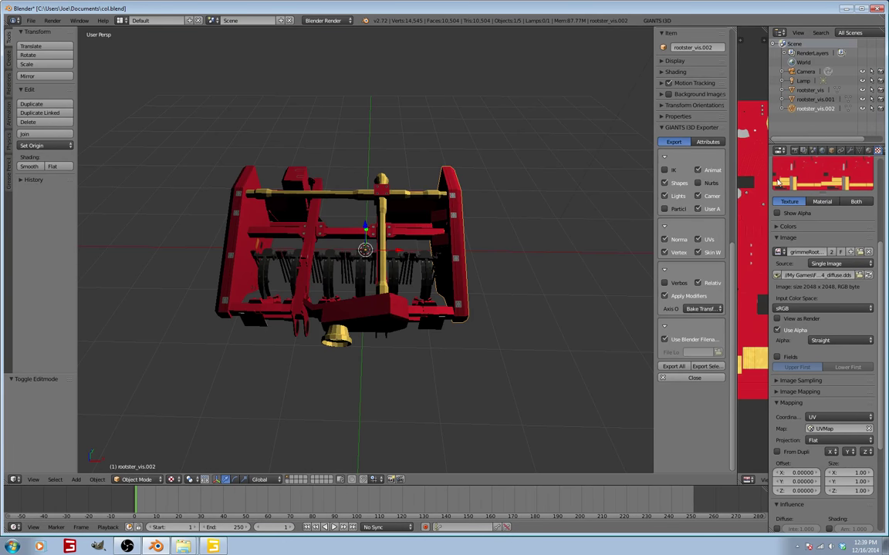
left_click(815, 99)
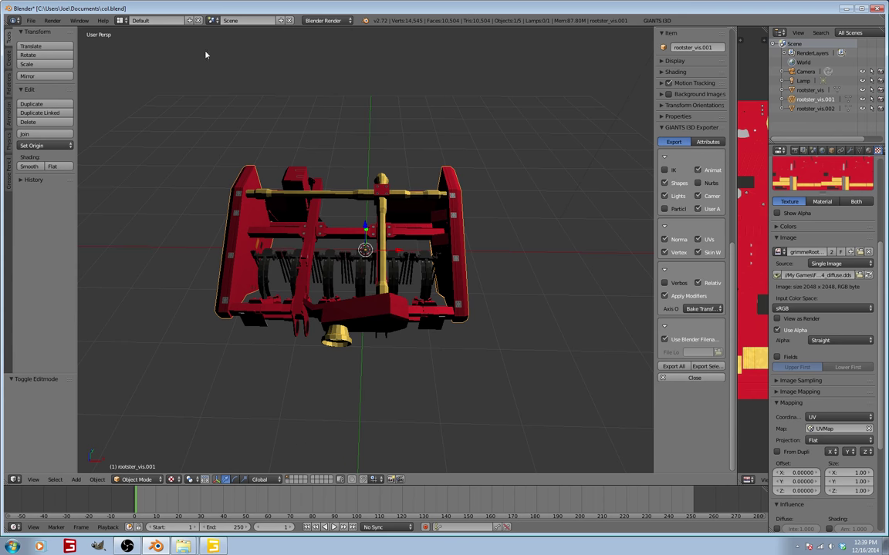
Toggle the visibility of the two side plate objects and undo the recent selection changes
right_click(274, 199)
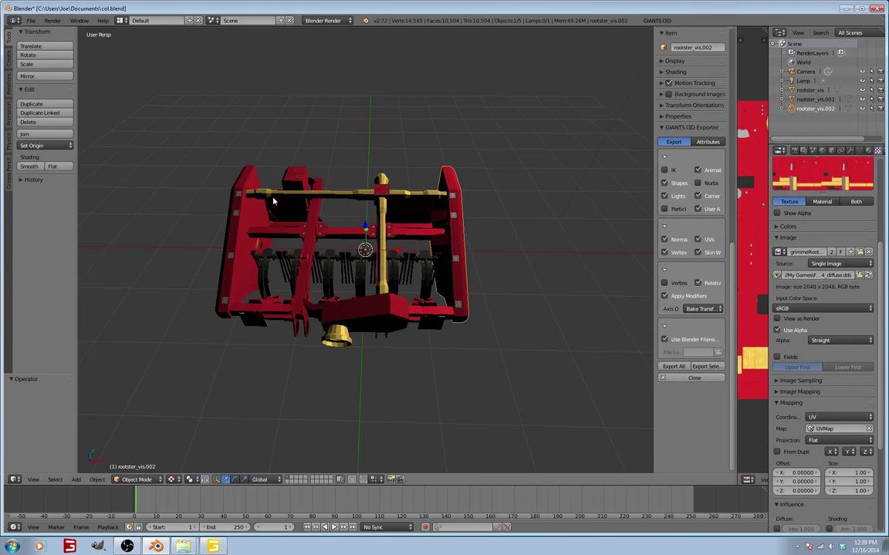
left_click(863, 111)
key("ctrl+z")
key("ctrl+z")
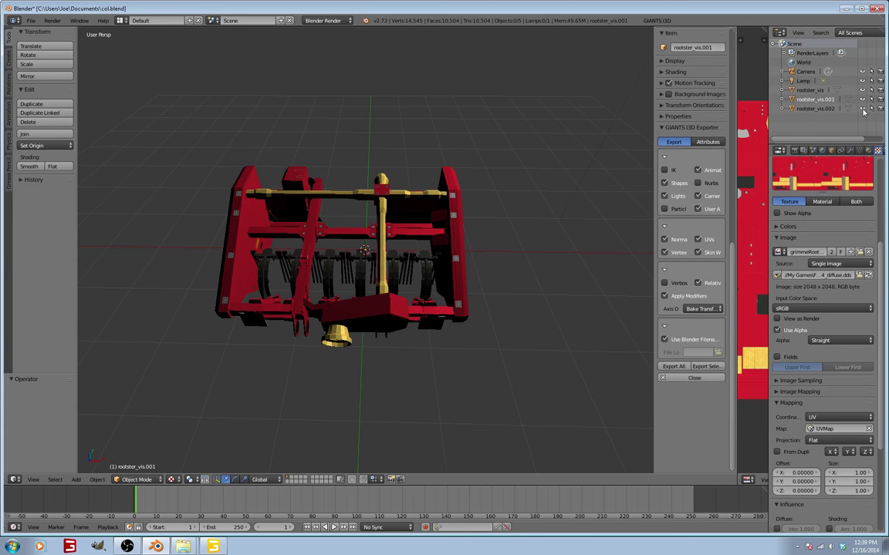
left_click(862, 110)
left_click(863, 111)
left_click(863, 111)
key("ctrl+z")
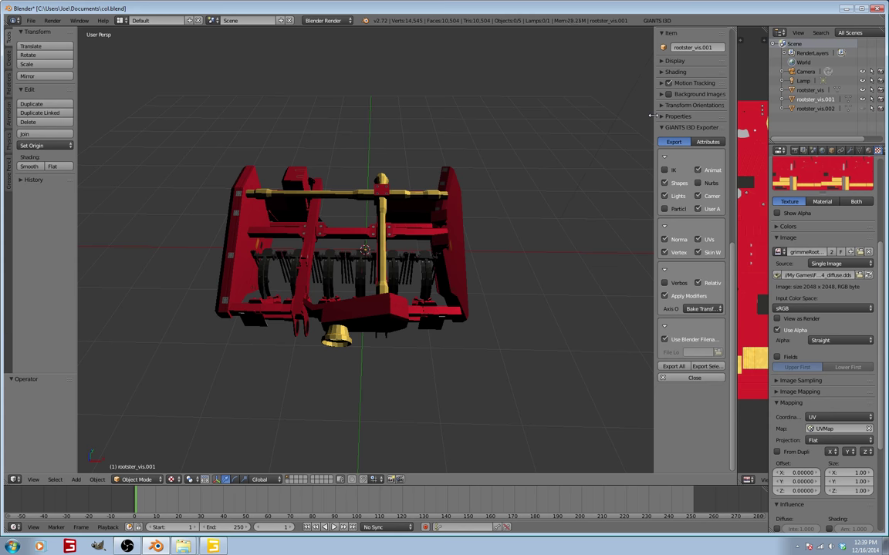
scroll(652, 116, "down", 2)
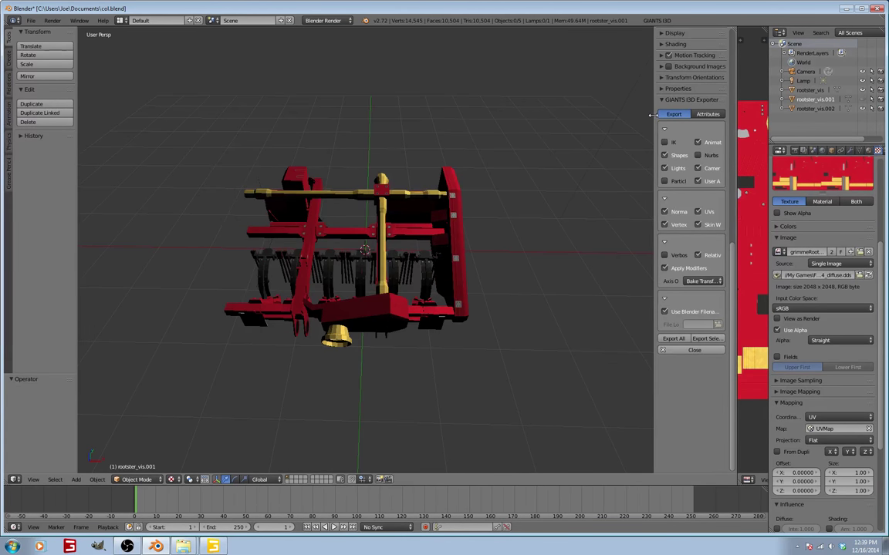
key("ctrl+z")
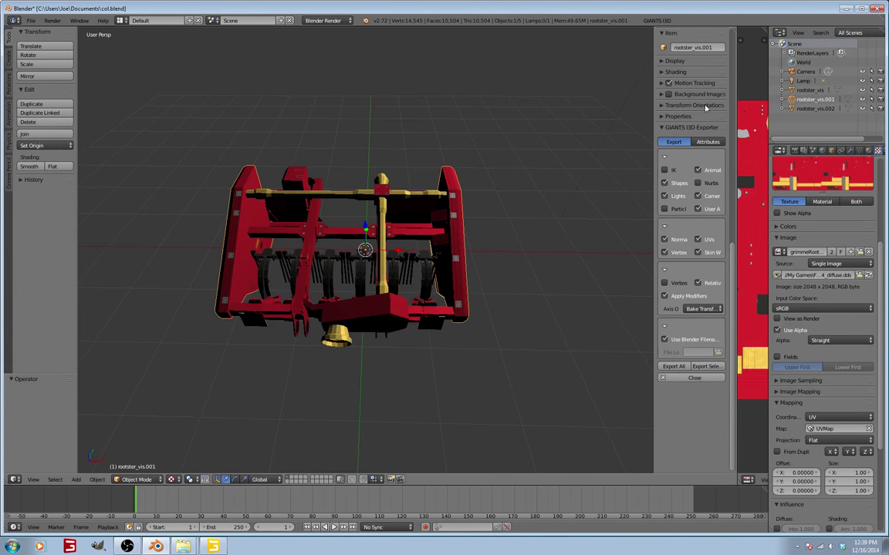
Undo back to before the single side plate was separated, leaving both plates in one object
key("ctrl+z")
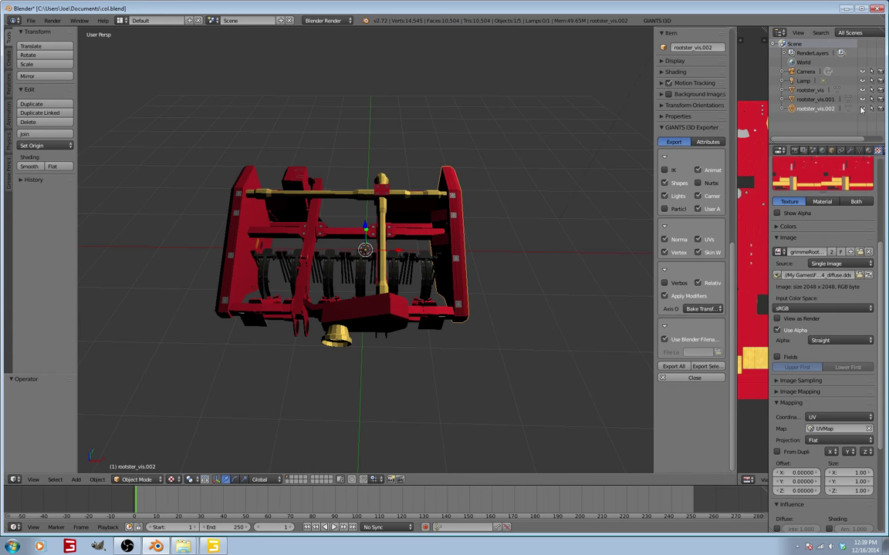
key("a")
key("ctrl+z")
key("ctrl+z")
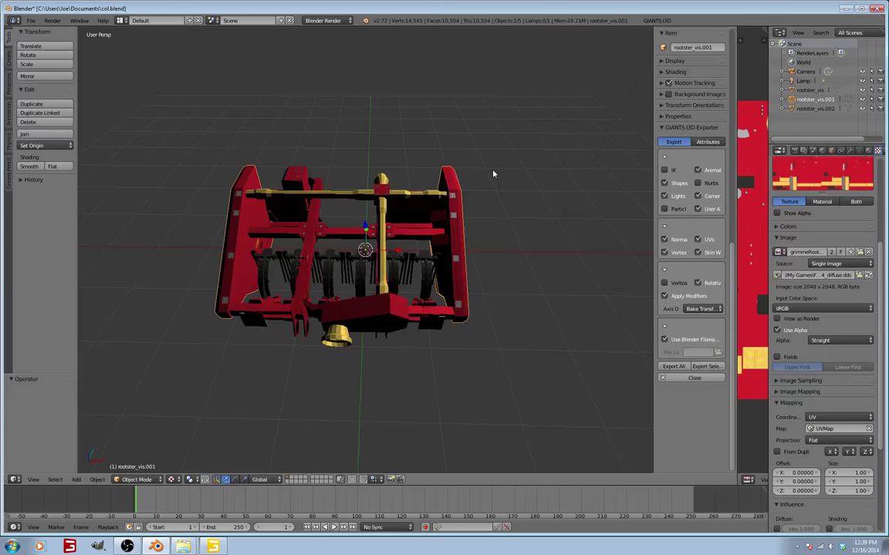
key("ctrl+shift+z")
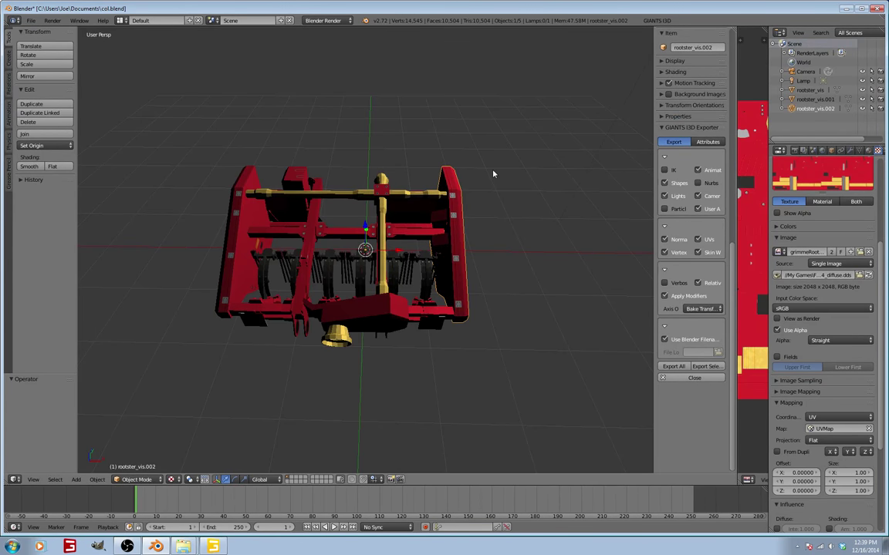
key("ctrl+z")
Circle-select all of the side plate on the positive X side in rootster_vis.001 and separate the selection into its own object
scroll(399, 347, "up", 4)
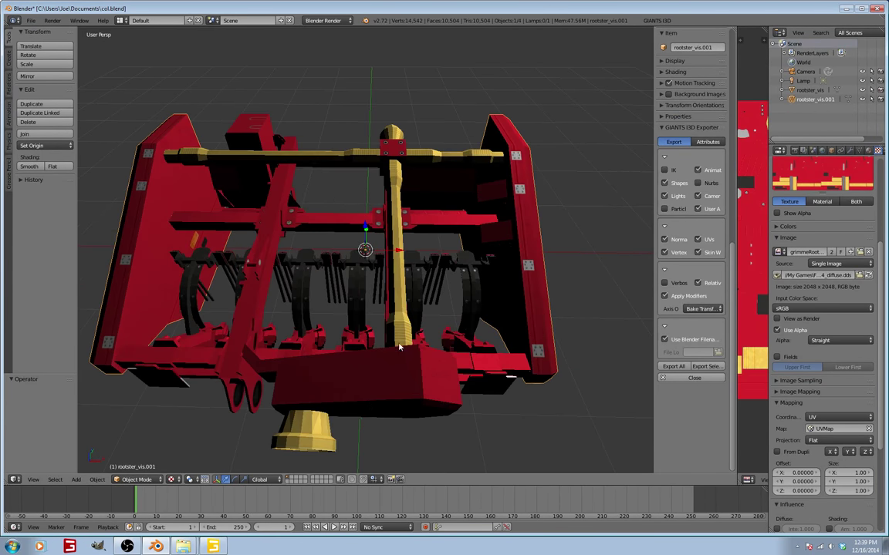
scroll(189, 424, "down", 2)
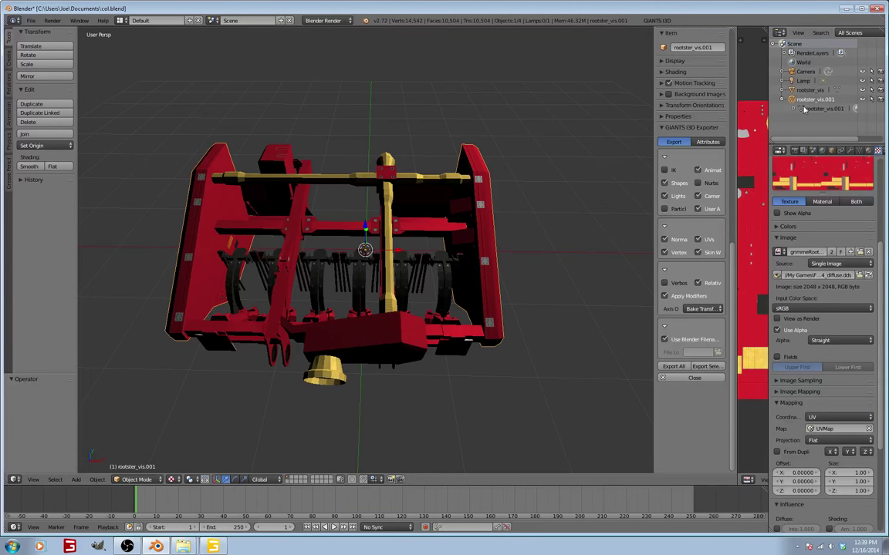
key("Tab")
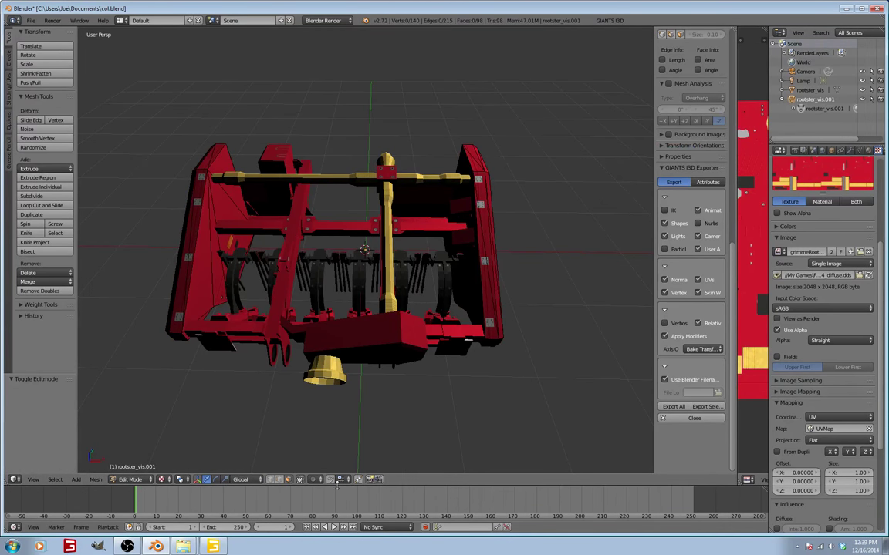
key("c")
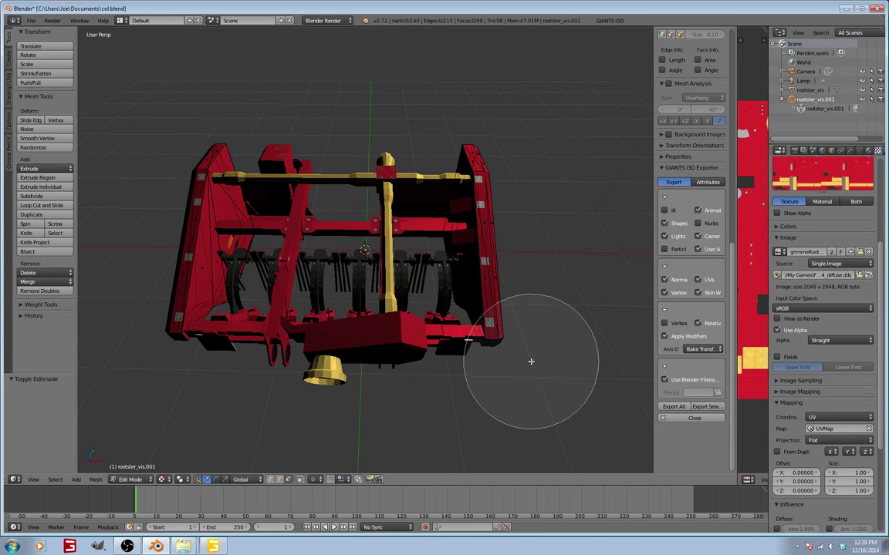
left_click_drag(532, 361, 506, 198)
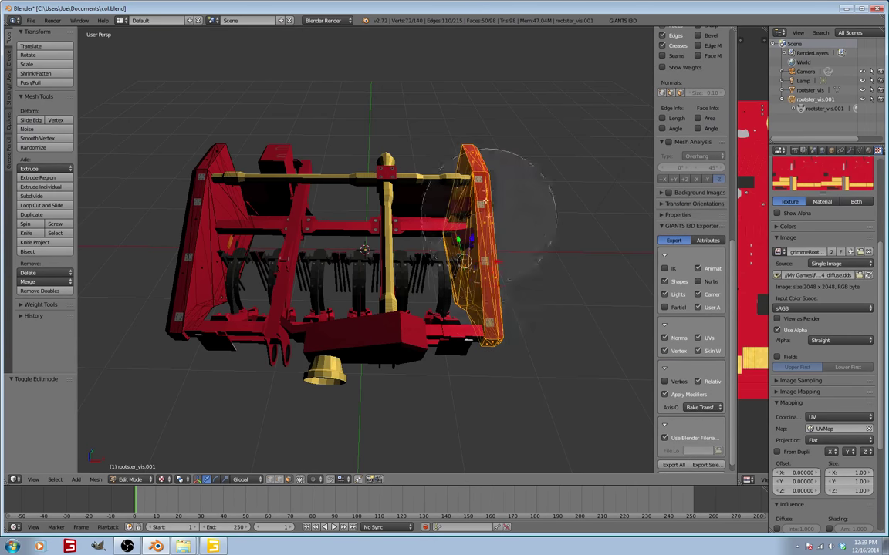
right_click(531, 414)
key("p")
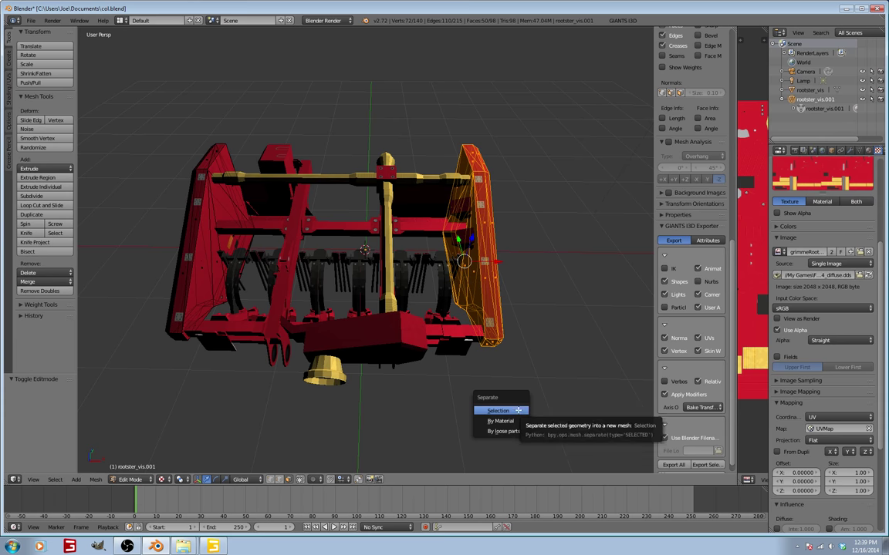
left_click(518, 411)
scroll(516, 404, "down", 2)
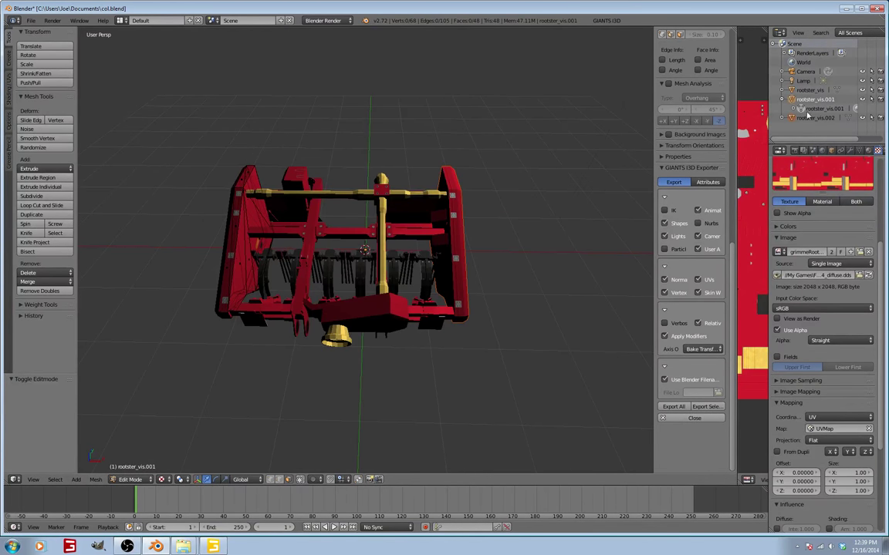
Hide and reshow the separated side plate to check it, and return the remaining plate to Object Mode
left_click(782, 99)
left_click(863, 109)
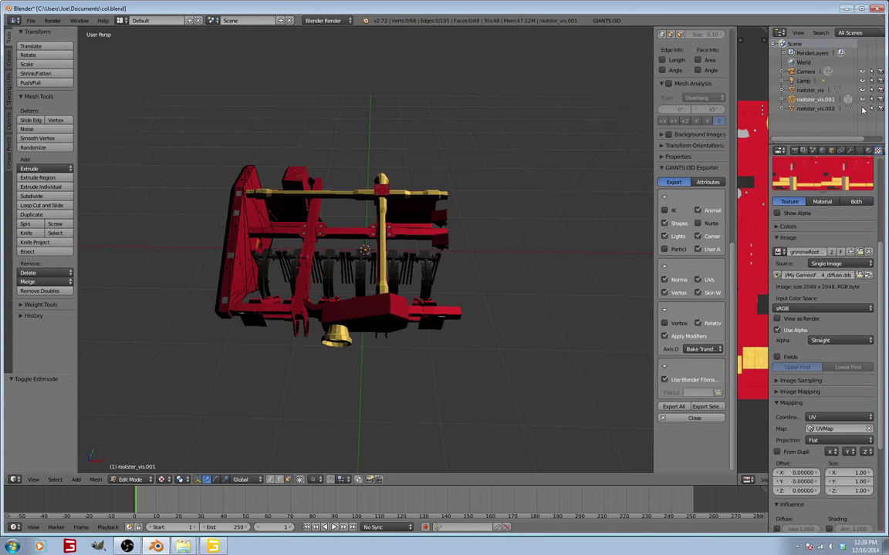
left_click(862, 109)
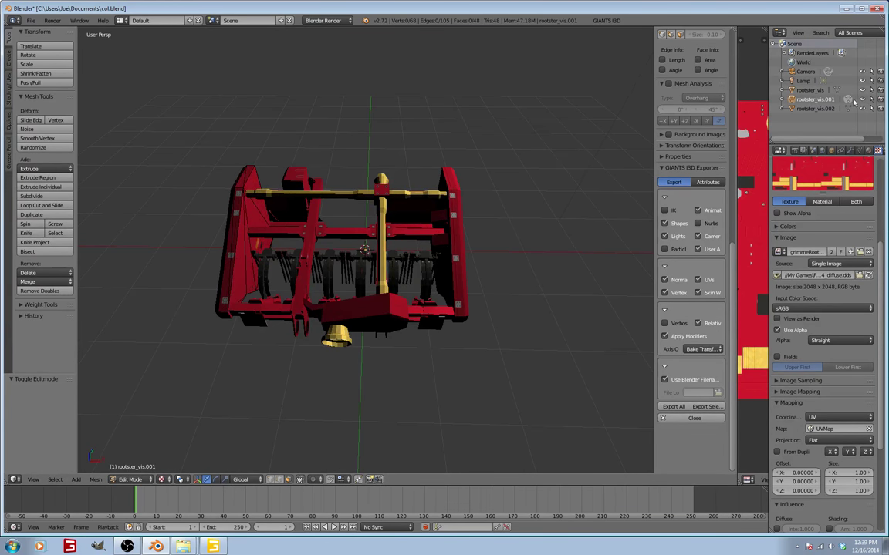
key("a")
key("a")
left_click(514, 334)
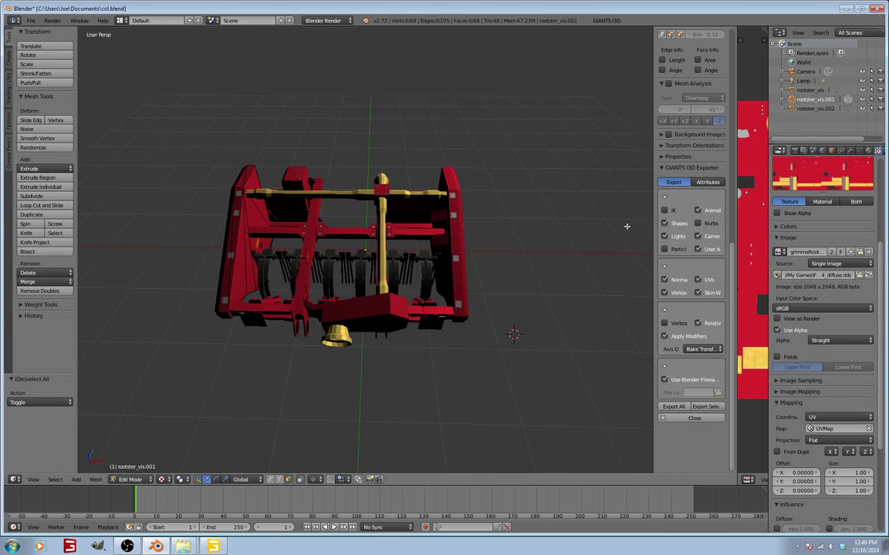
key("Tab")
Toggle the visibility of both side plate objects and the main frame in turn to check which geometry each contains
left_click(797, 100)
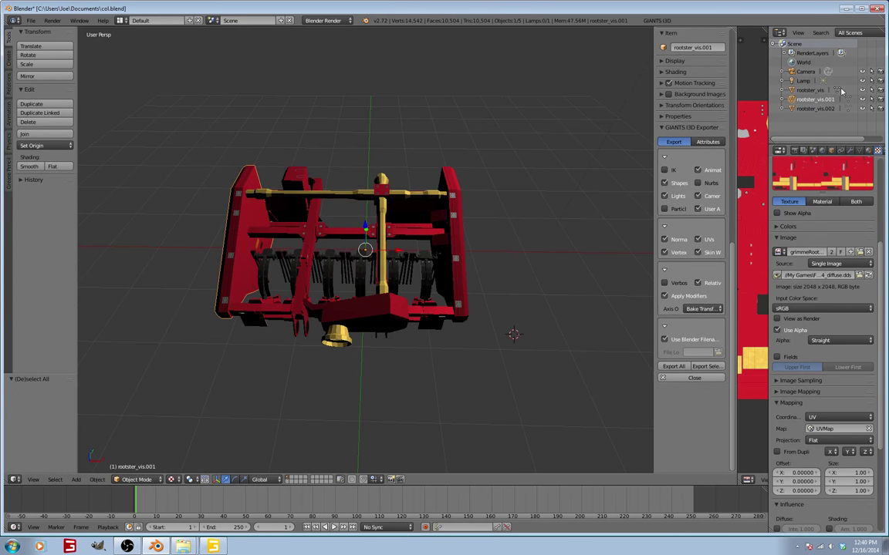
left_click(863, 100)
left_click(862, 99)
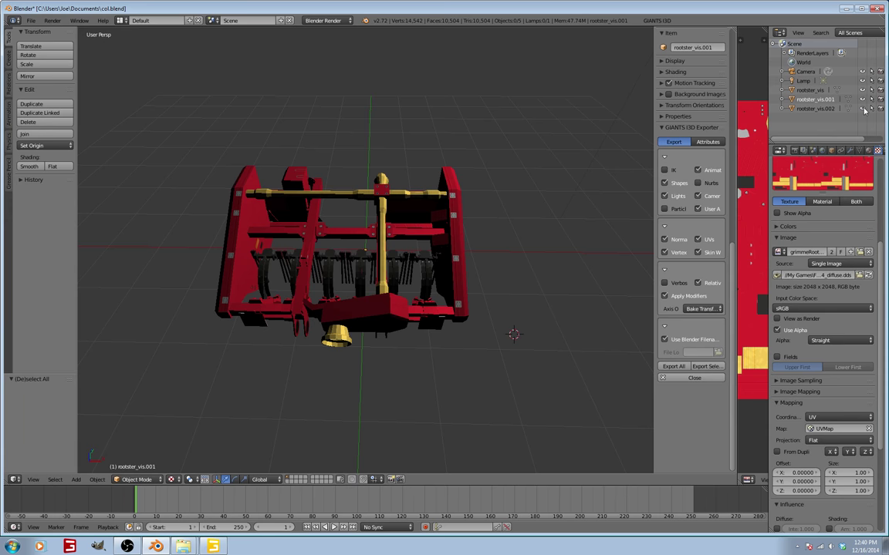
left_click(863, 109)
left_click(863, 109)
left_click(863, 90)
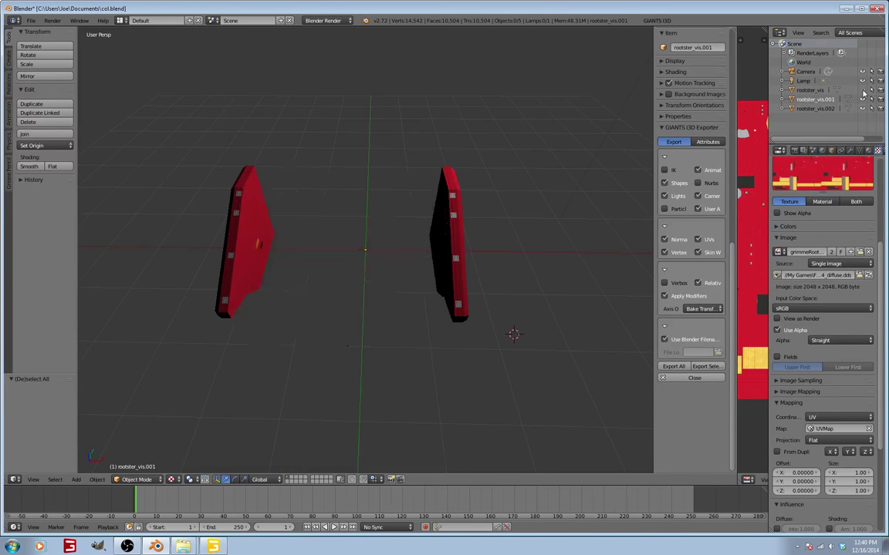
left_click(862, 90)
Set the origins of the main frame and each of the two side plates to their centers of mass
left_click(808, 91)
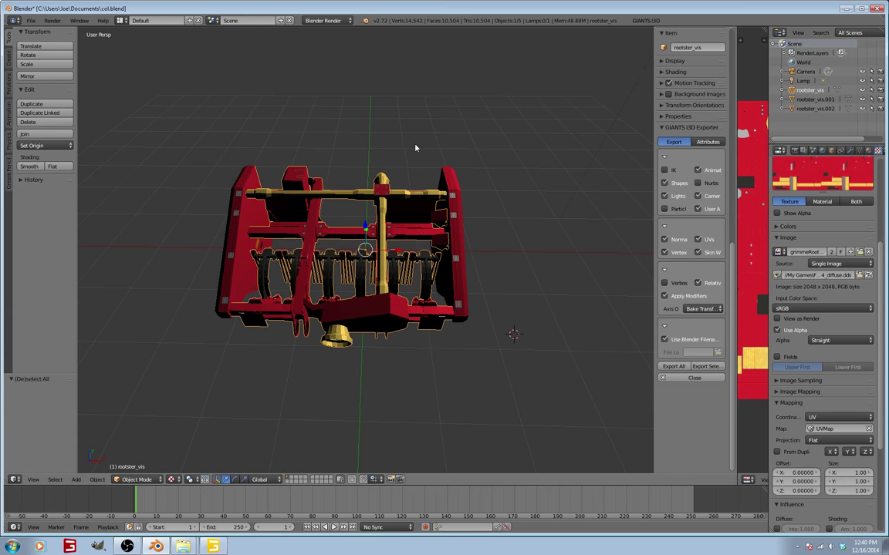
left_click(39, 146)
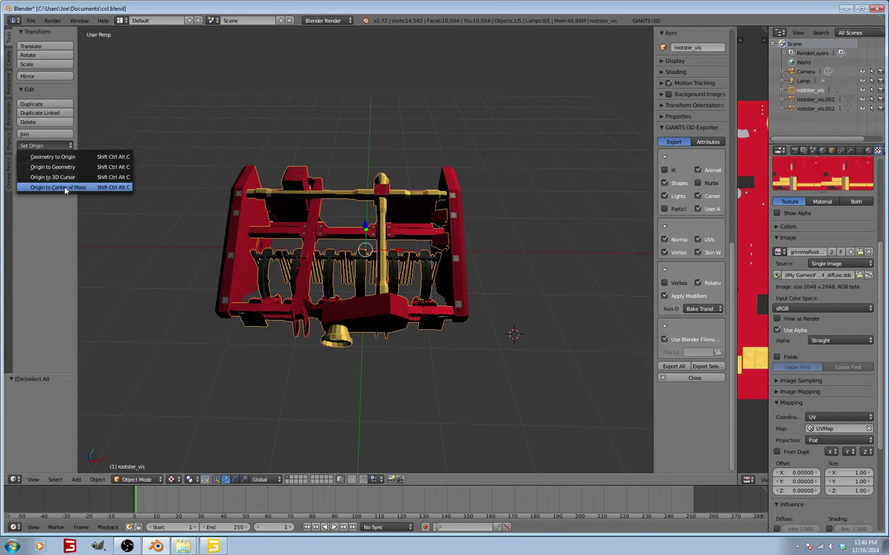
left_click(78, 188)
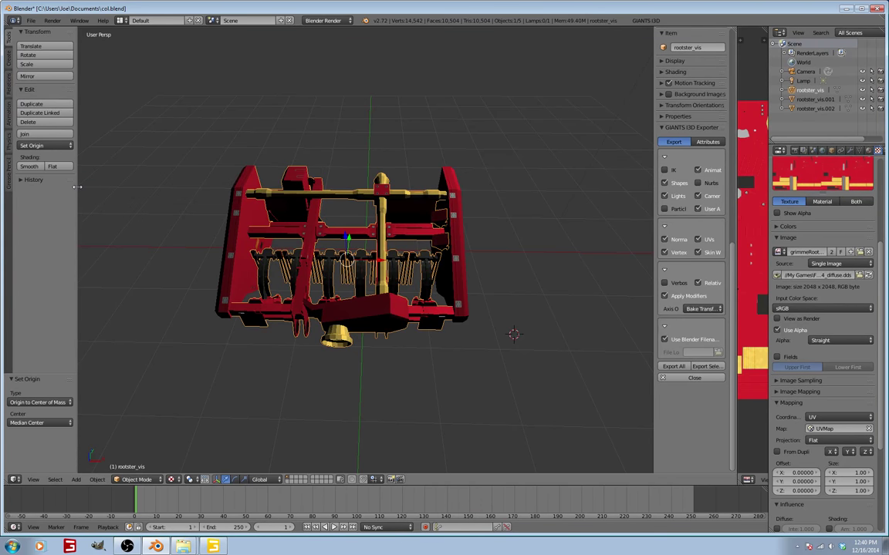
right_click(231, 205)
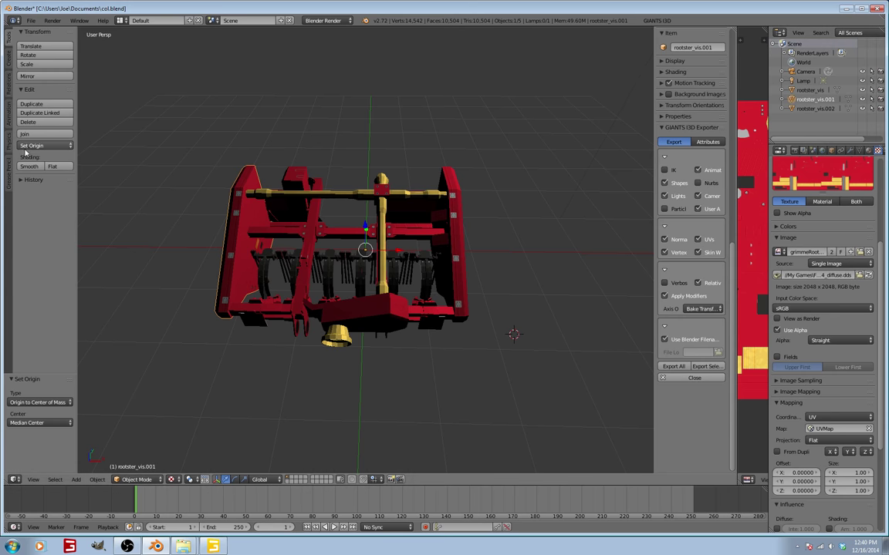
left_click(34, 146)
left_click(58, 188)
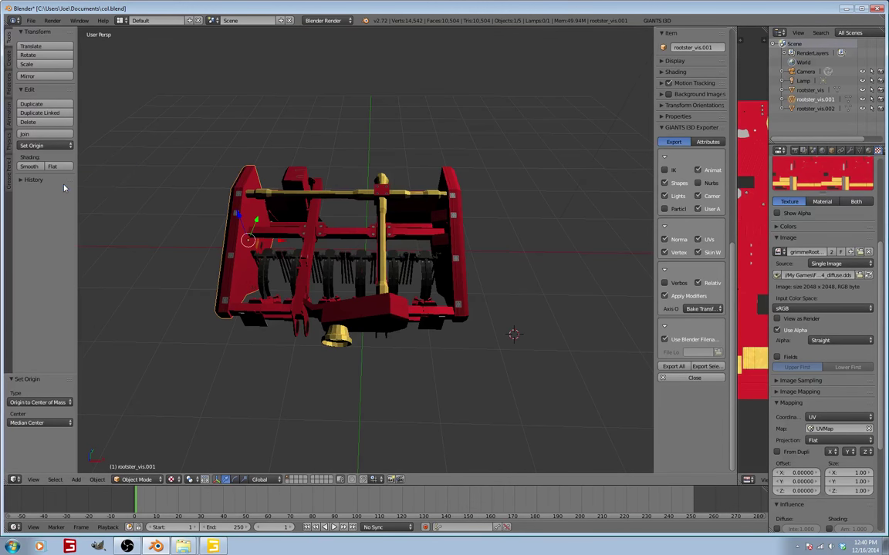
right_click(273, 200)
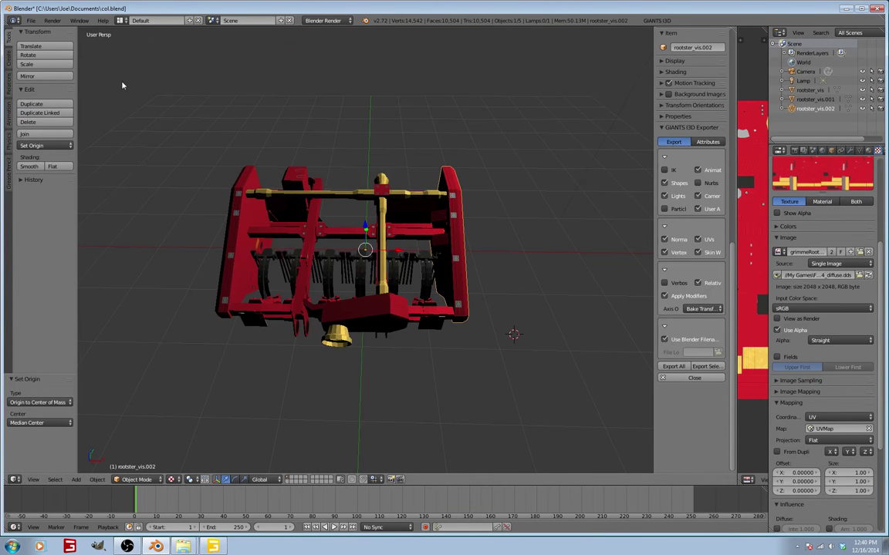
left_click(35, 146)
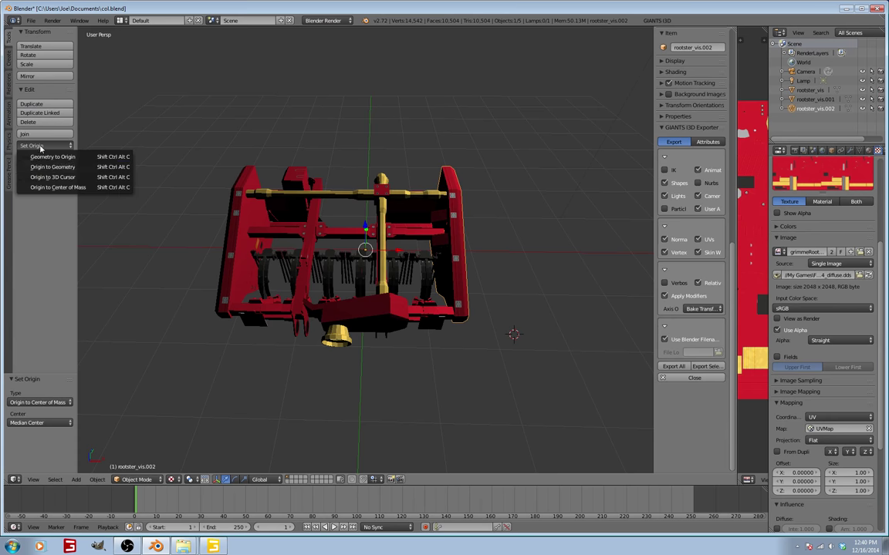
left_click(59, 188)
Hide both side plate objects and open the rootster_vis main frame mesh in Edit Mode
middle_click_drag(157, 207, 358, 276)
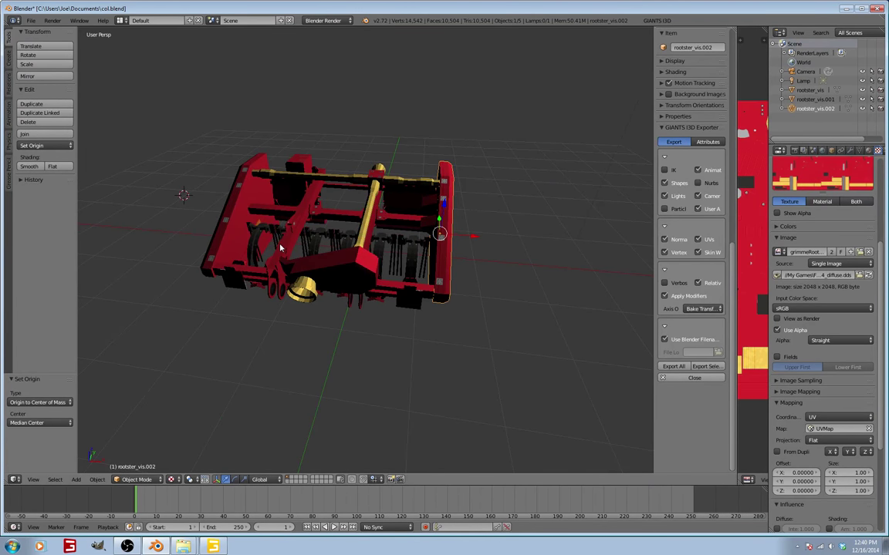
middle_click_drag(283, 241, 337, 249)
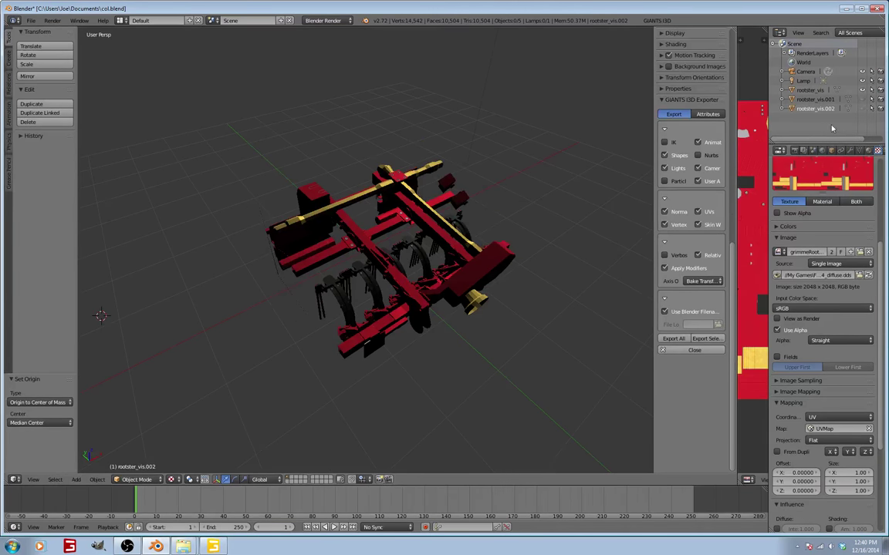
middle_click_drag(555, 255, 511, 295)
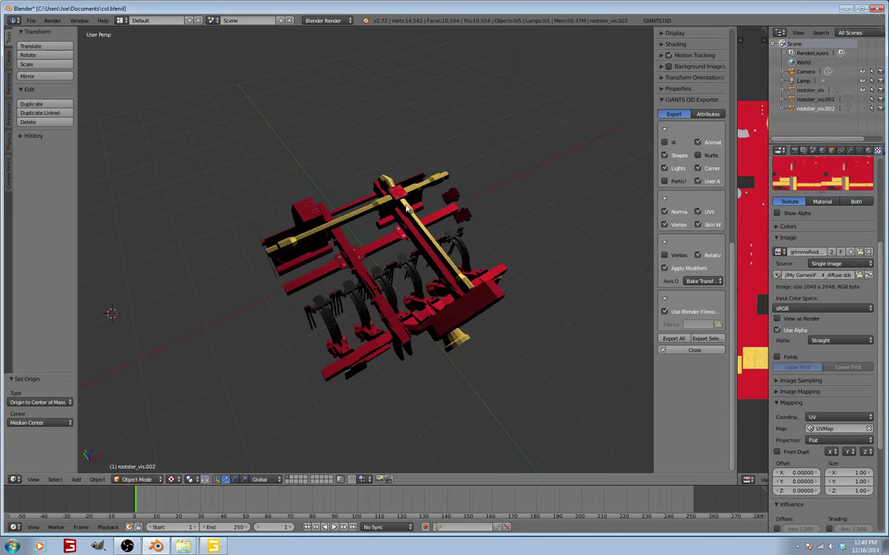
middle_click_drag(407, 209, 433, 290)
left_click(782, 90)
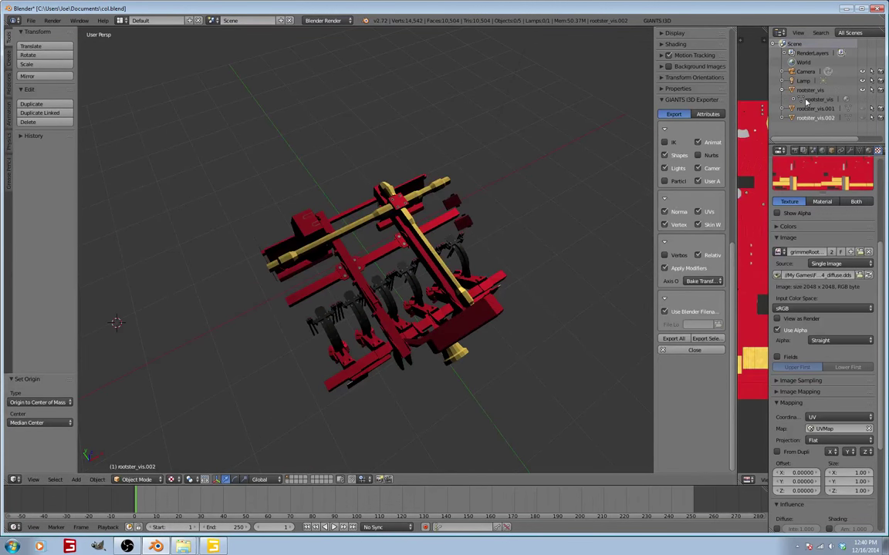
left_click(806, 100)
Select the stray L-shaped edges beside the main frame with Circle Select and delete them as edges
mouse_move(344, 311)
middle_mouse_down()
mouse_move(367, 294)
mouse_move(377, 264)
mouse_move(347, 303)
middle_mouse_up()
key("c")
scroll(347, 302, "up", 6)
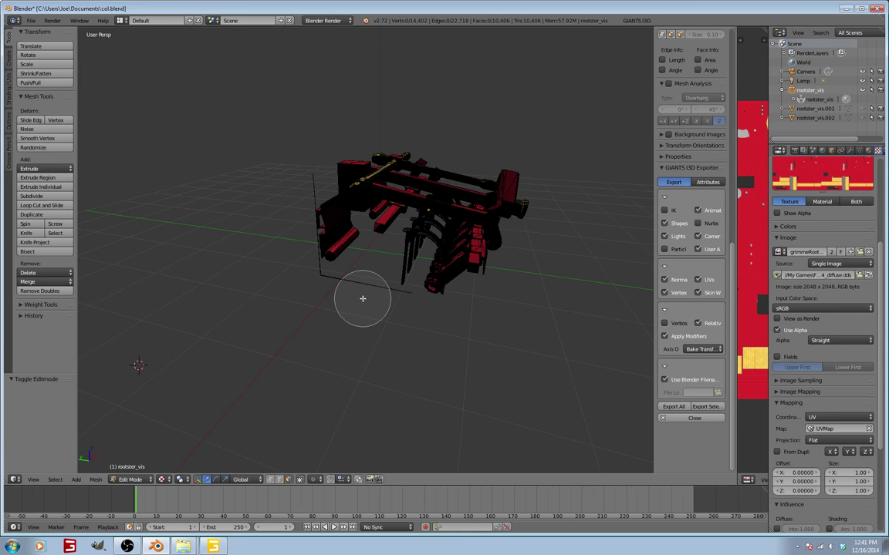
right_click(361, 299)
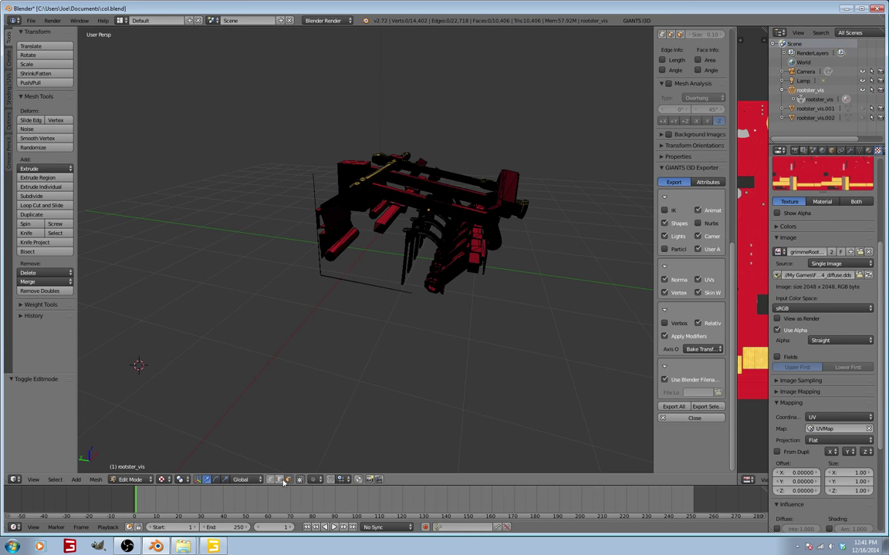
key("c")
mouse_move(349, 309)
left_mouse_down()
mouse_move(351, 295)
mouse_move(323, 288)
left_mouse_up()
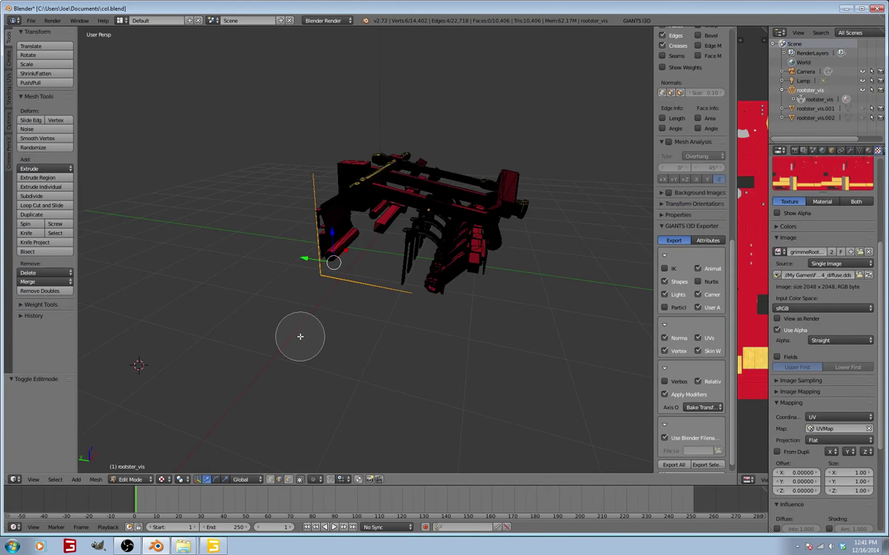
key("Escape")
key("x")
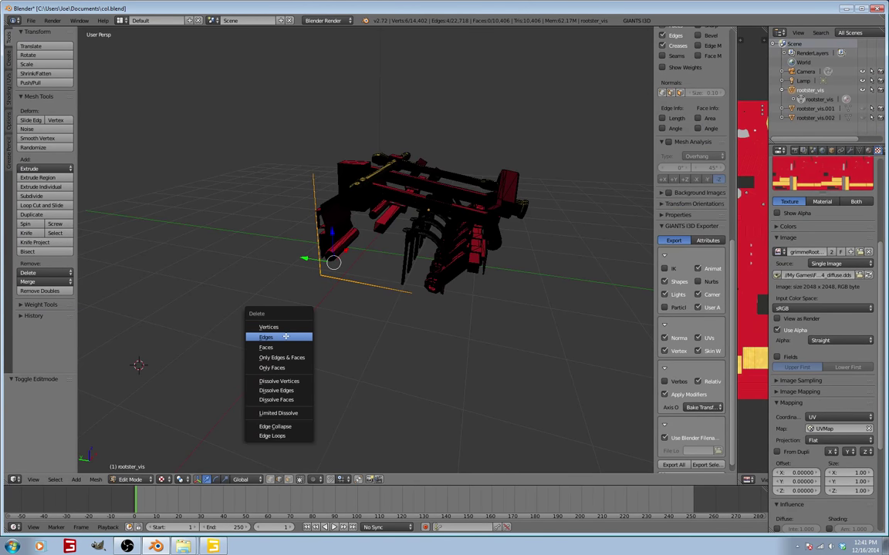
left_click(285, 337)
Switch to face selection and select the linked faces of the red gearbox housing at the end of the yellow shaft
middle_click_drag(362, 284, 405, 294)
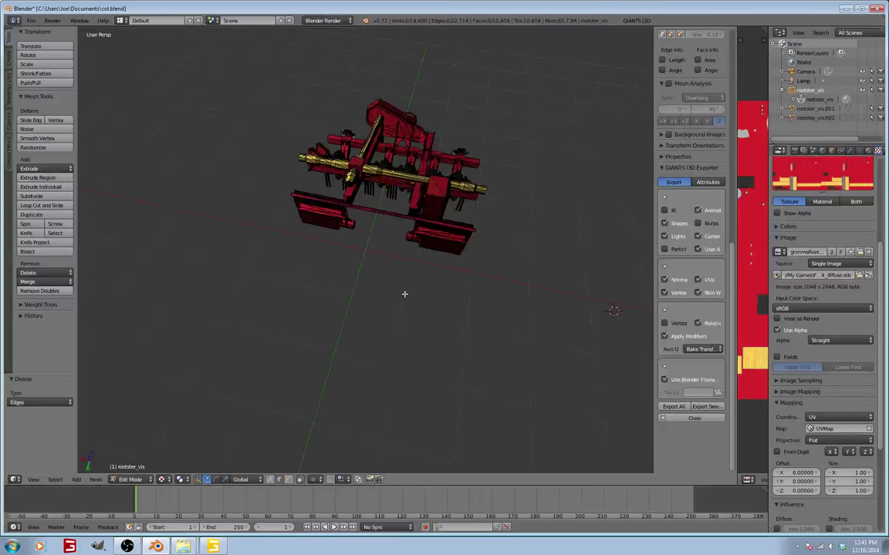
scroll(392, 289, "up", 6)
middle_click_drag(362, 268, 486, 233)
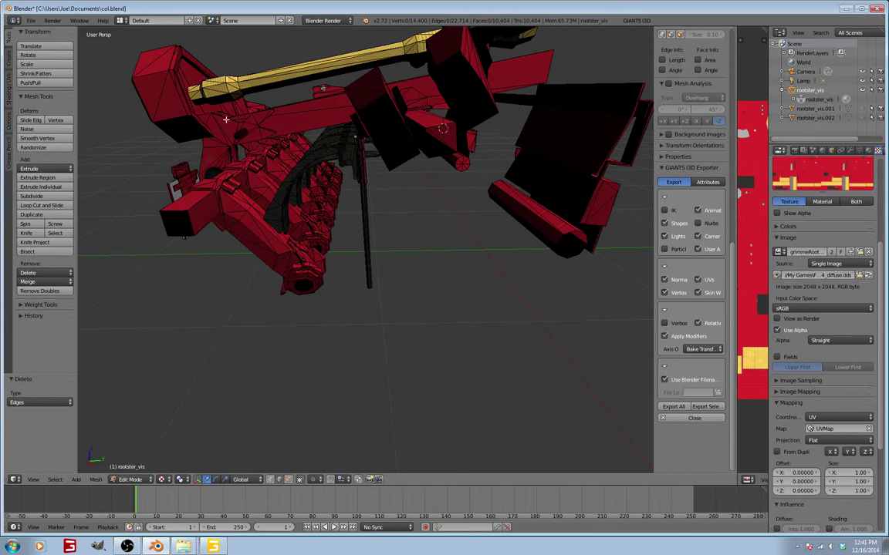
left_click(288, 479)
key("l")
key("l")
key("l")
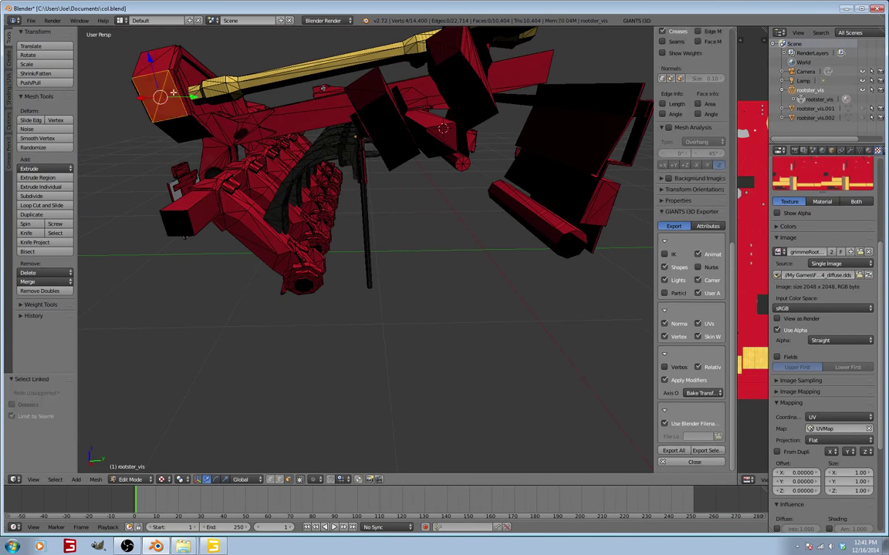
key("l")
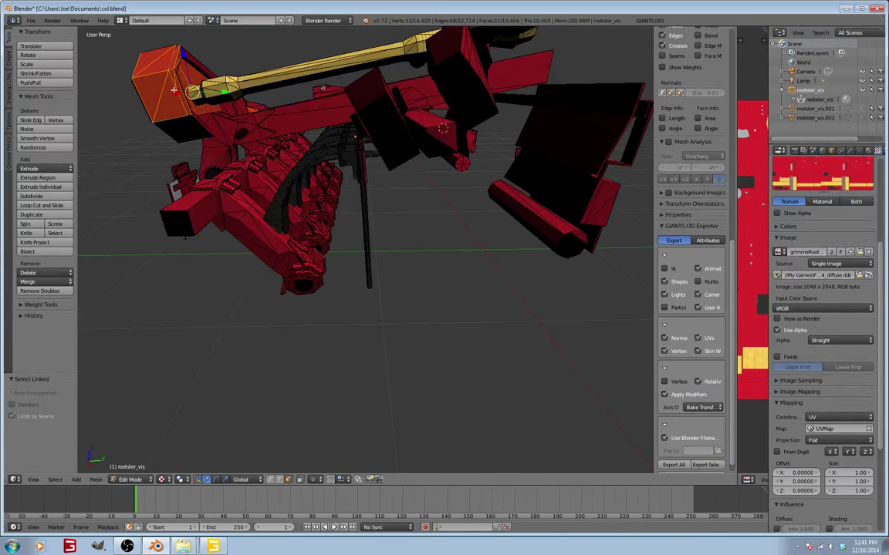
Add the linked geometry of the red end housing, the long yellow shaft and the round yellow coupling to the selection
key("l")
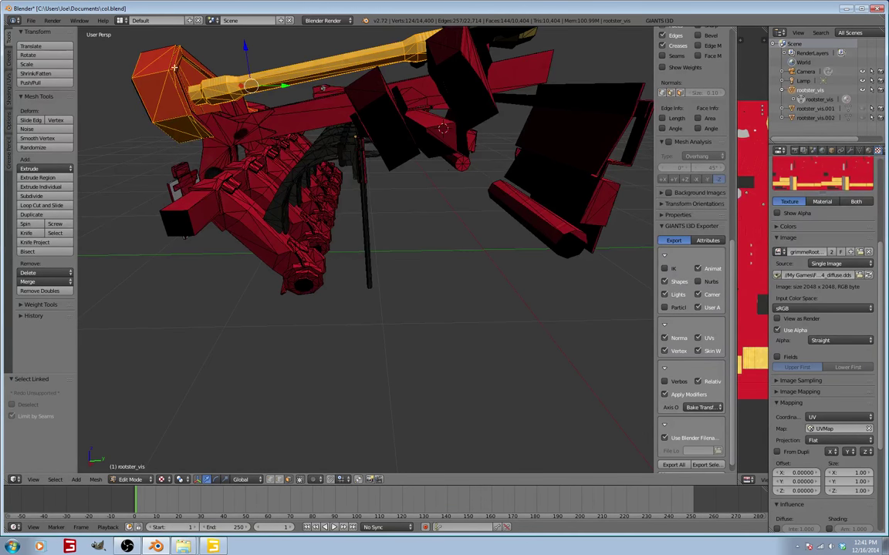
key("l")
middle_click_drag(143, 143, 154, 85)
key("l")
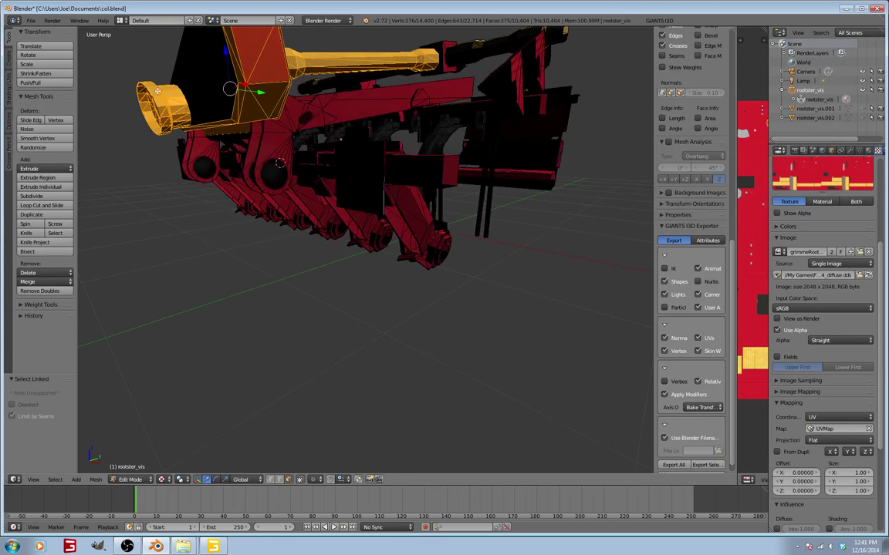
key("l")
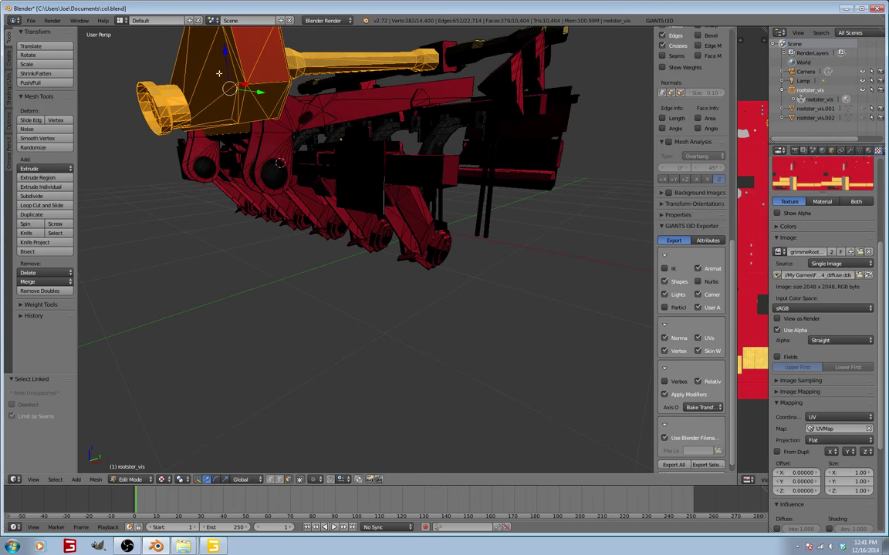
Extend the selection to the linked plates and bracket on the shaft side of the red housing
middle_click_drag(219, 73, 513, 123)
key("l")
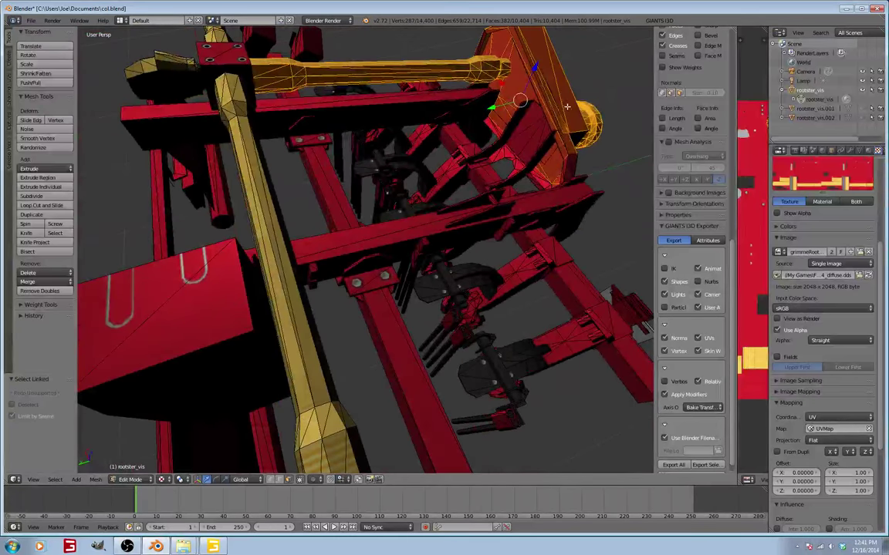
key("l")
key("l")
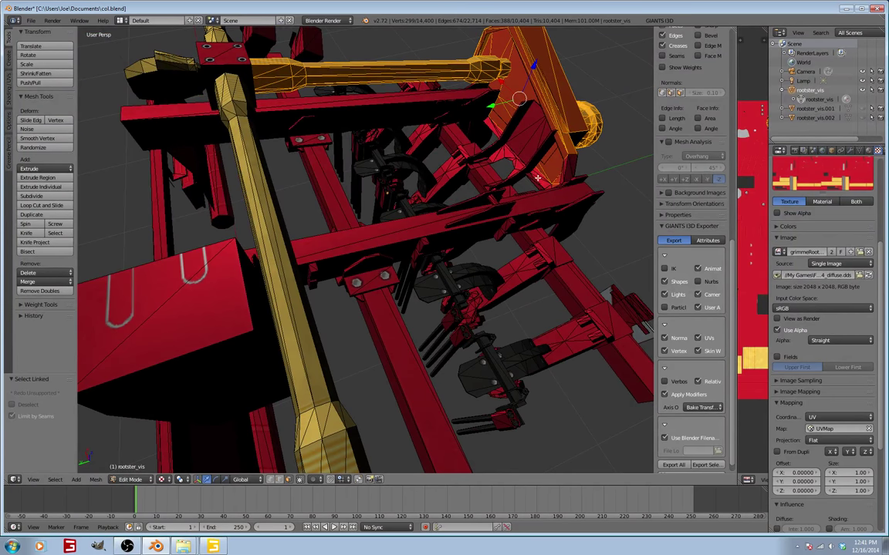
key("l")
key("l")
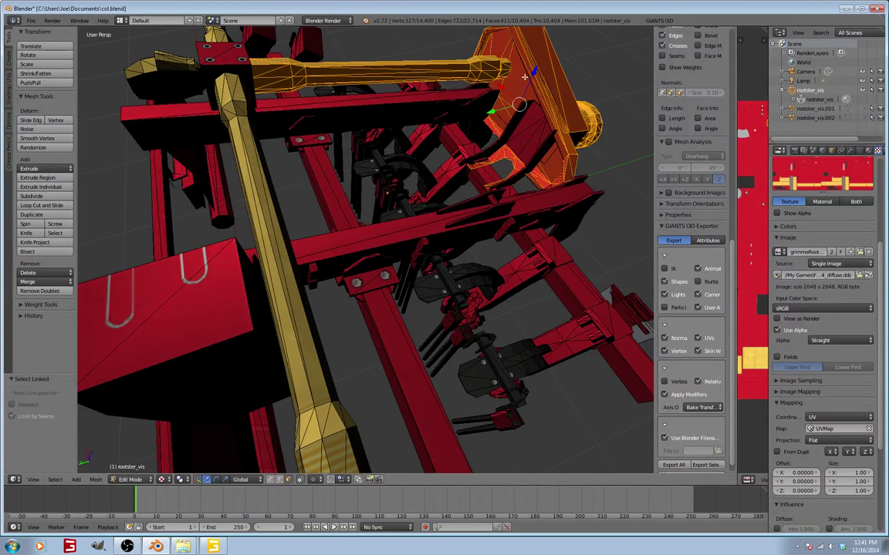
Add the linked mounting bracket pieces underneath the red housing to the selection
middle_click_drag(524, 76, 307, 43)
key("l")
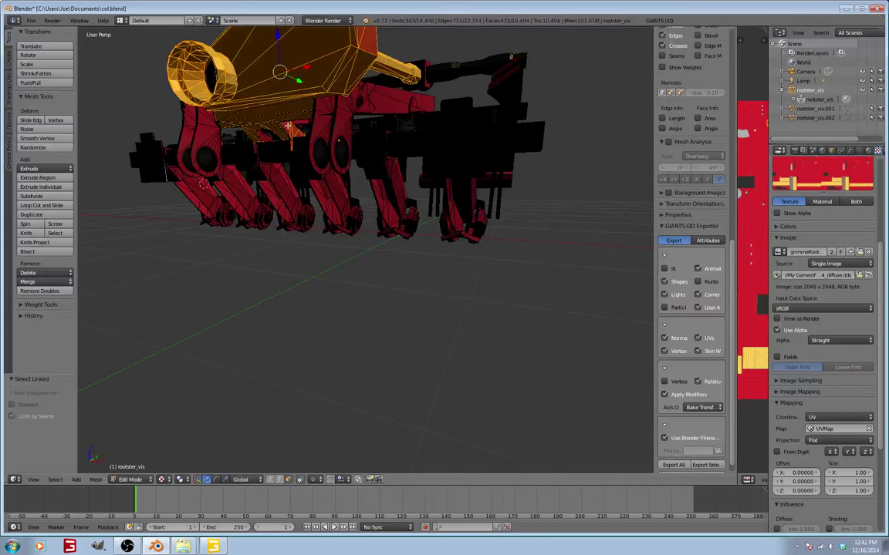
key("l")
mouse_move(236, 123)
middle_mouse_down()
mouse_move(383, 126)
mouse_move(321, 145)
middle_mouse_up()
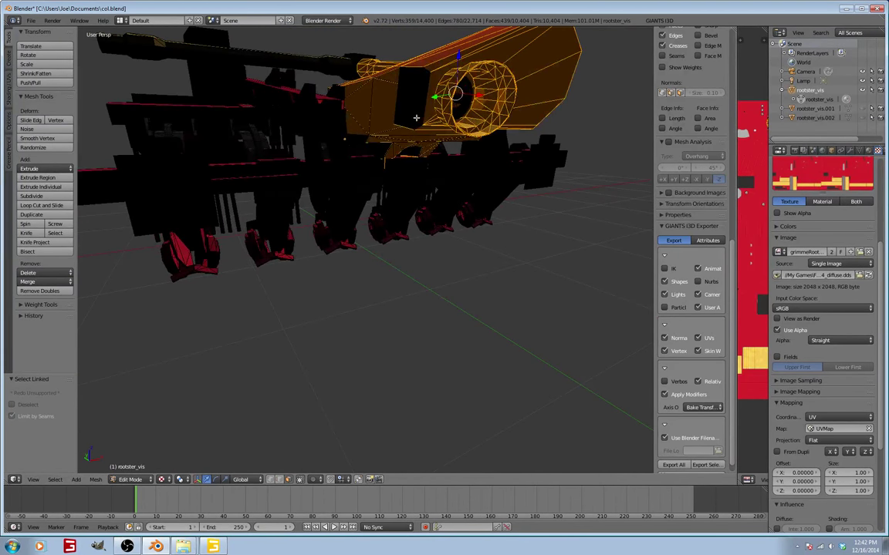
middle_click_drag(378, 106, 482, 157)
key("l")
key("l")
key("l")
key("l")
key("l")
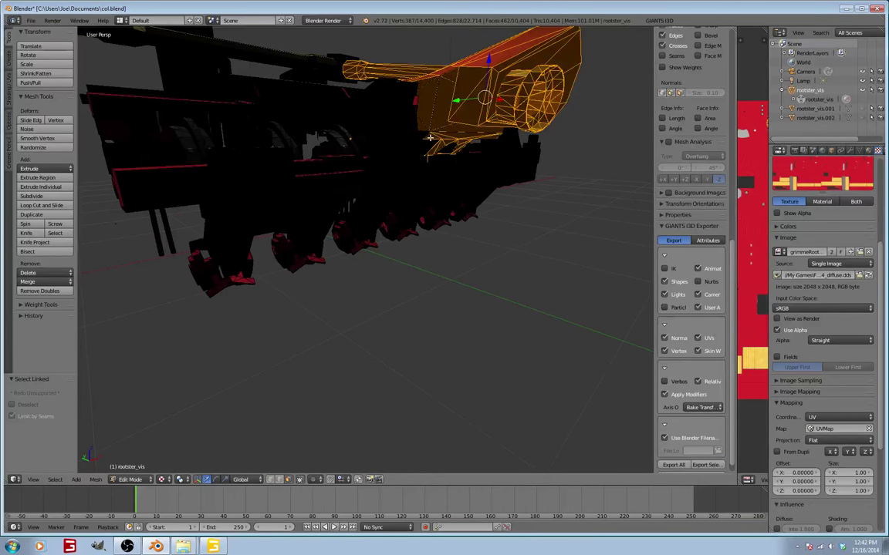
key("l")
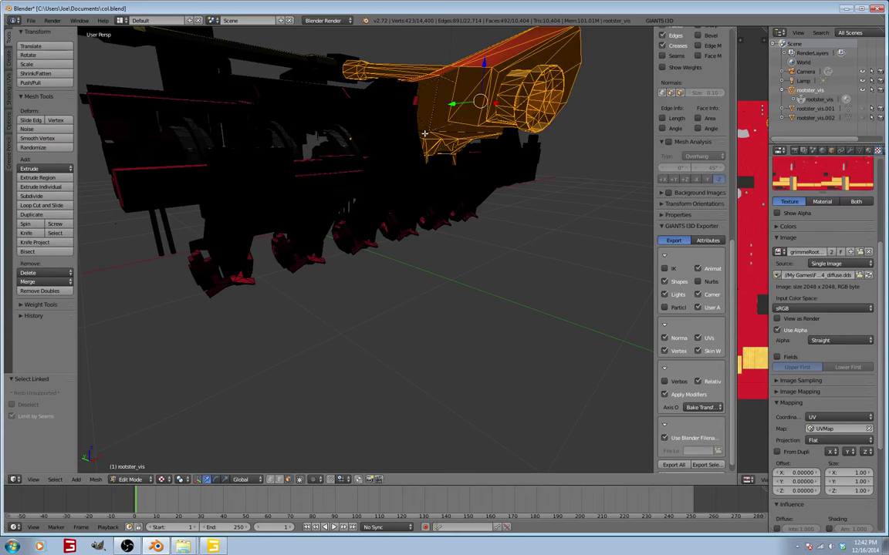
Add the hub inside the round coupling and the angular piece at the housing's narrow end to the selection
middle_click_drag(429, 132, 276, 142)
key("l")
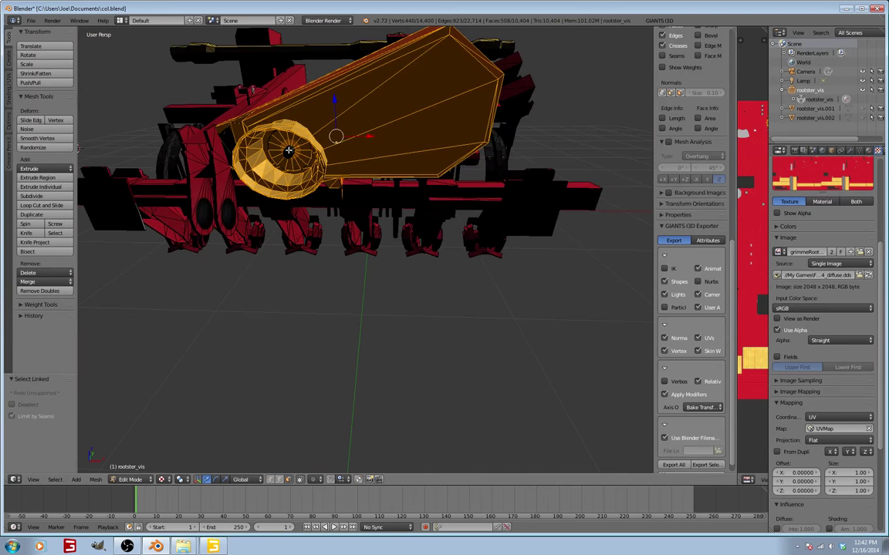
key("l")
key("l")
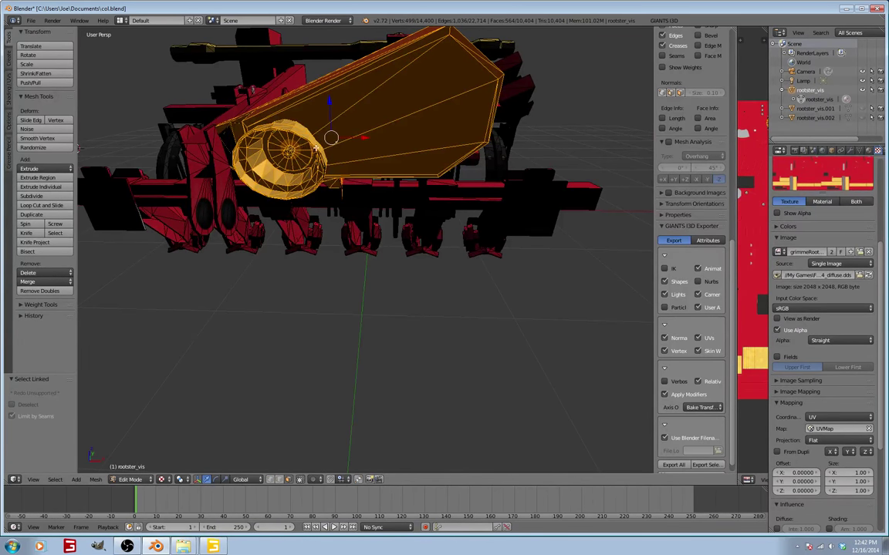
middle_click_drag(301, 145, 272, 185)
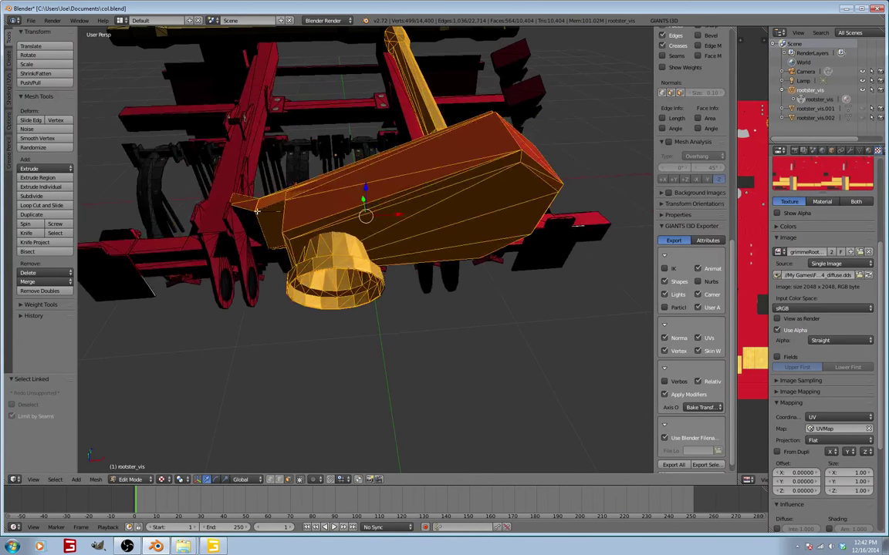
key("l")
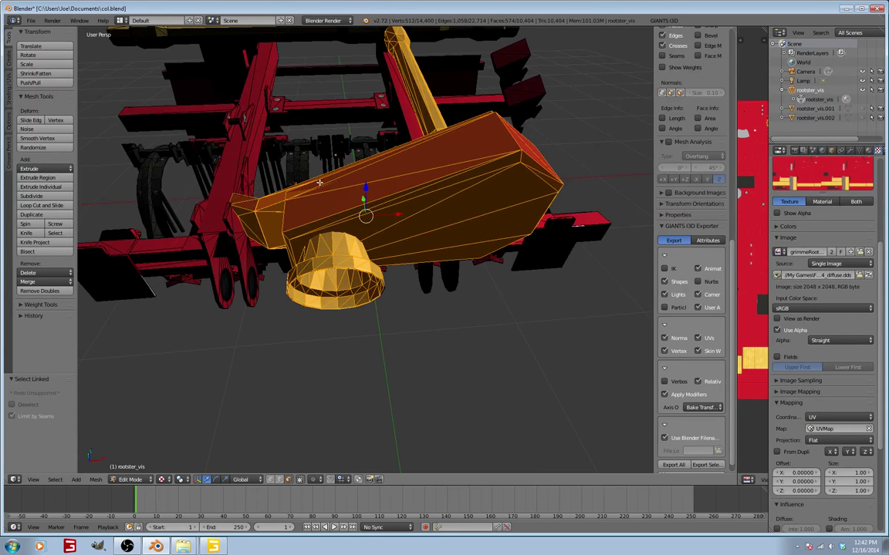
Add the remaining unselected linked panels on the shaft side of the housing to the selection
middle_click_drag(319, 182, 288, 170)
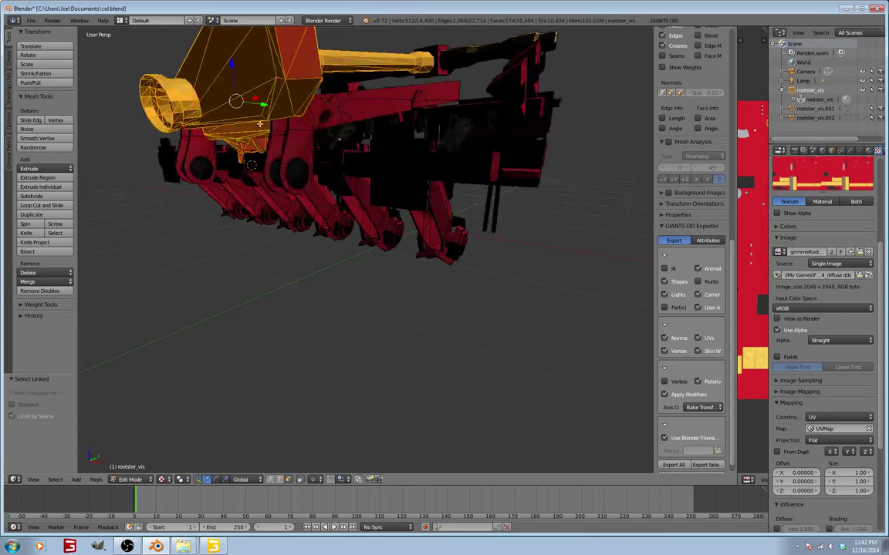
middle_click_drag(259, 123, 316, 76)
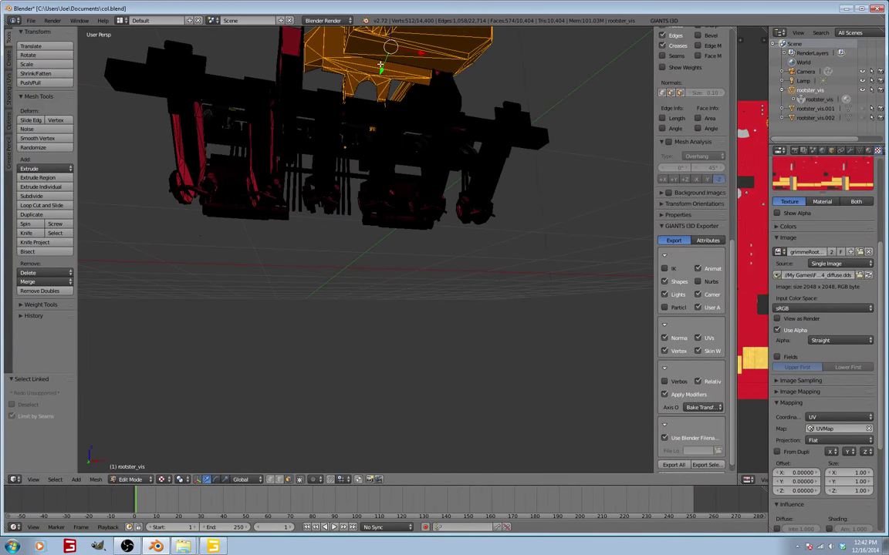
middle_click_drag(380, 65, 122, 151)
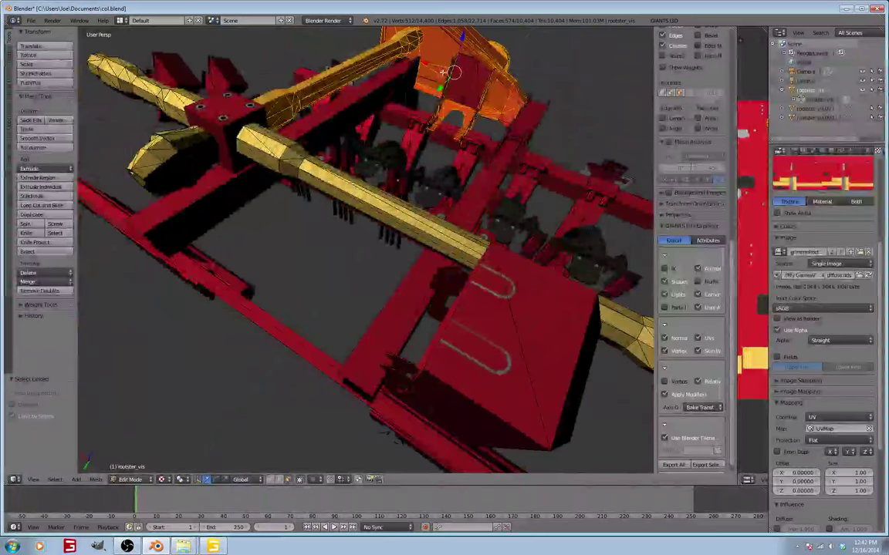
key("l")
key("l")
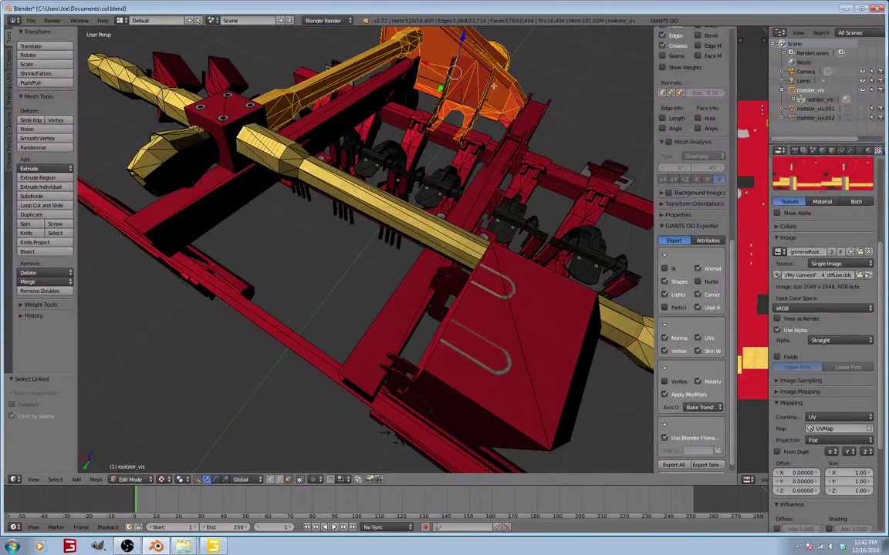
middle_click_drag(492, 86, 479, 116)
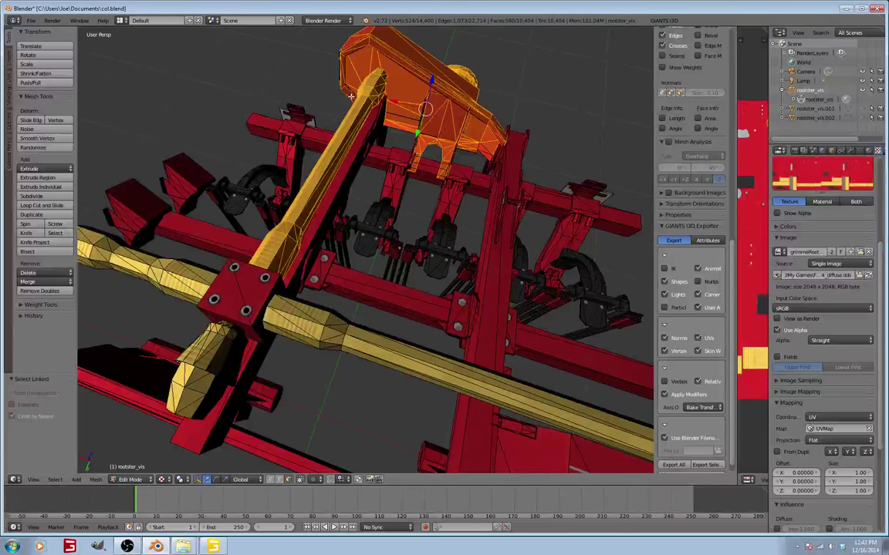
key("l")
Turn off limiting selection to visible geometry and circle-select the hidden parts of the housing and round coupling
left_click(300, 479)
key("l")
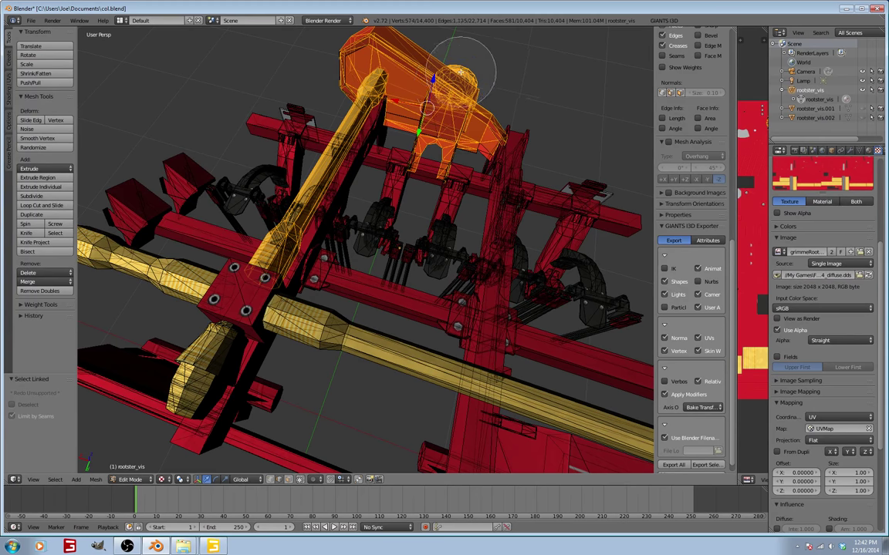
mouse_move(433, 114)
left_mouse_down()
mouse_move(467, 108)
mouse_move(384, 50)
mouse_move(346, 40)
mouse_move(300, 49)
mouse_move(344, 79)
left_mouse_up()
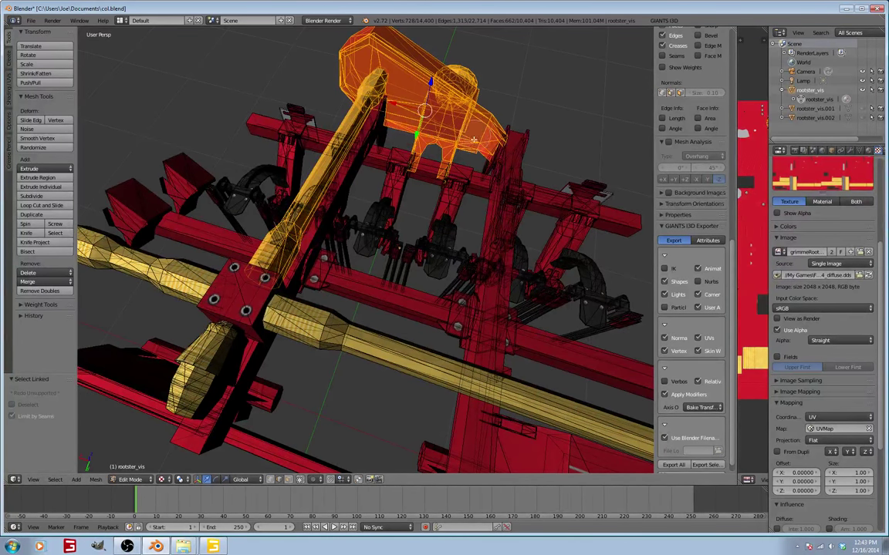
middle_click_drag(455, 133, 405, 110)
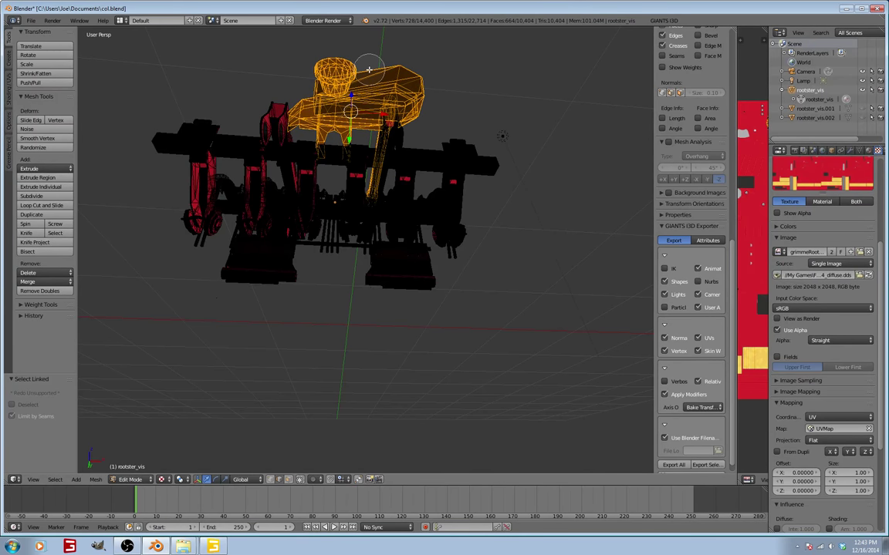
key("Escape")
Add the linked parts of the short yellow shaft stub beyond the red four-bolt gearbox to the selection
mouse_move(311, 101)
middle_mouse_down()
mouse_move(367, 182)
mouse_move(428, 181)
mouse_move(442, 142)
mouse_move(430, 151)
middle_mouse_up()
middle_click_drag(408, 207, 264, 209)
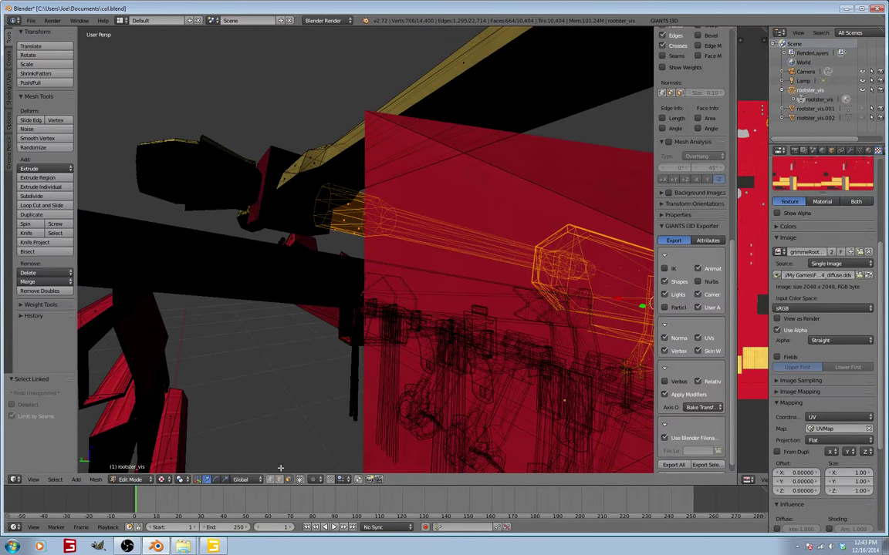
key("l")
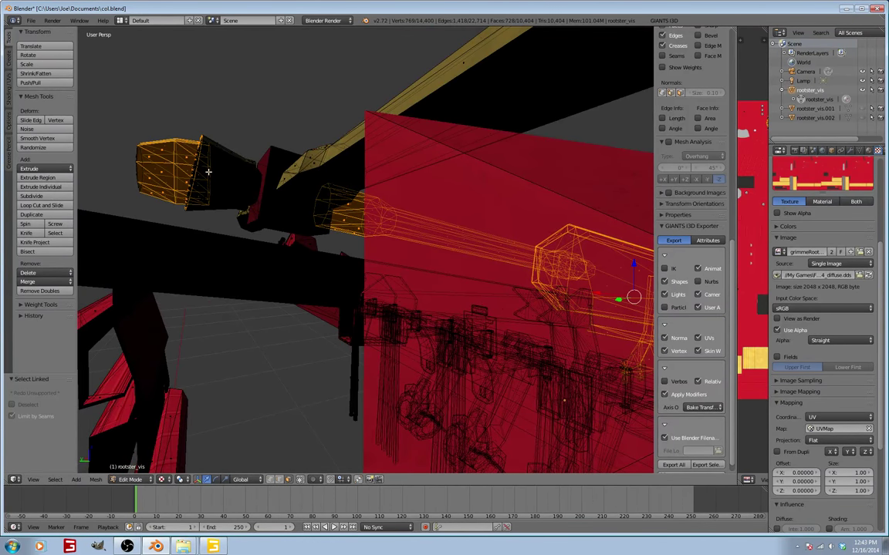
key("l")
key("l")
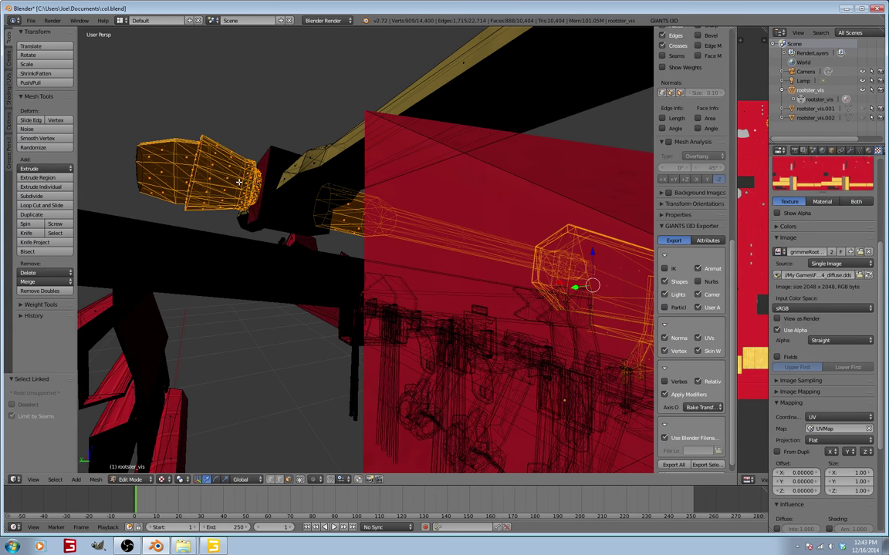
key("l")
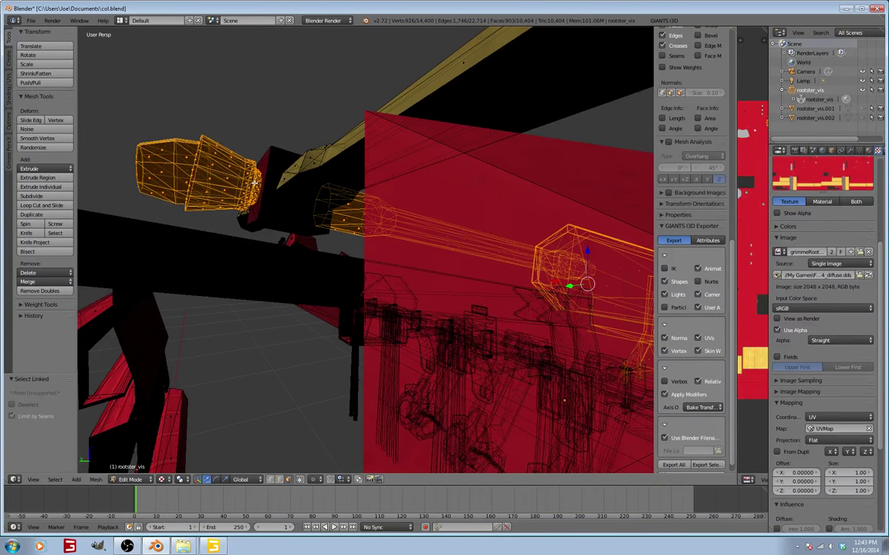
Circle-select the two small detached red boxes beside the frame, adding them to the selection
middle_click_drag(138, 115, 784, 226)
scroll(784, 233, "down", 2)
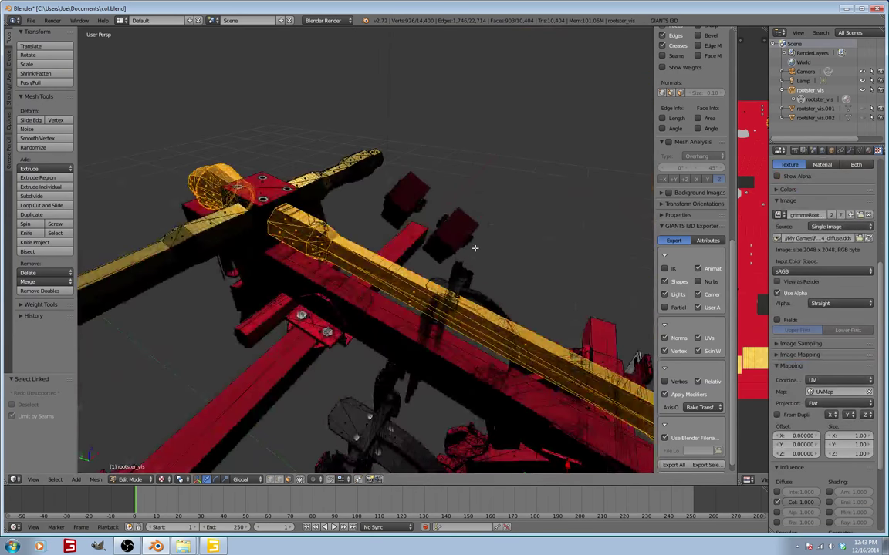
scroll(466, 248, "down", 5)
mouse_move(467, 247)
middle_mouse_down()
mouse_move(415, 235)
mouse_move(468, 244)
middle_mouse_up()
scroll(463, 244, "up", 3)
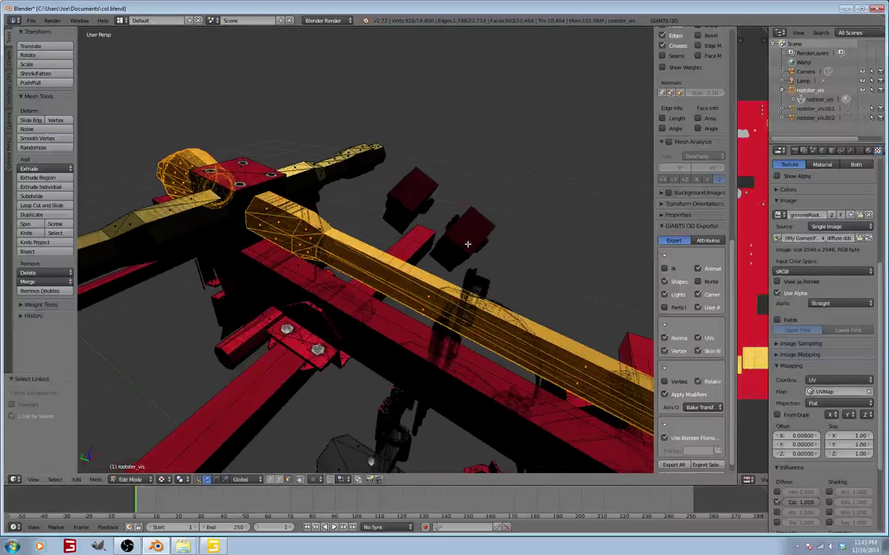
key("c")
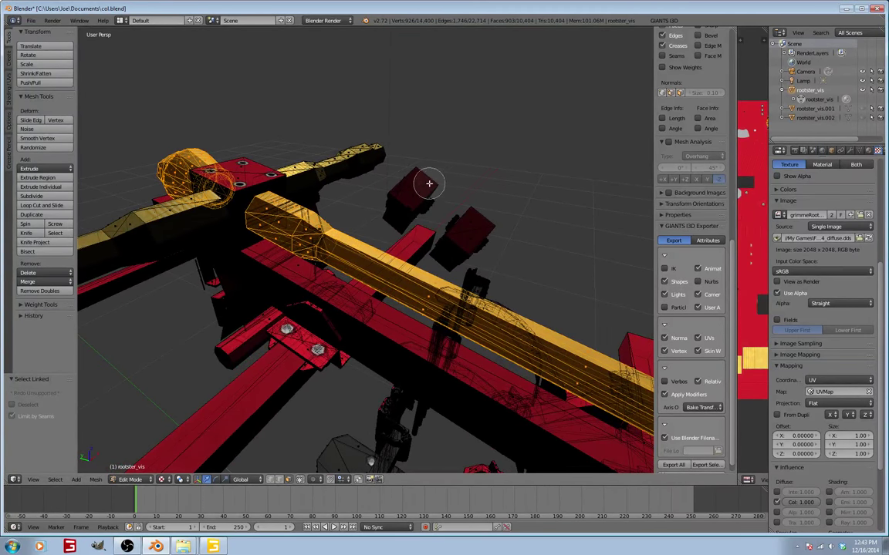
mouse_move(418, 192)
left_mouse_down()
mouse_move(405, 189)
mouse_move(393, 207)
left_mouse_up()
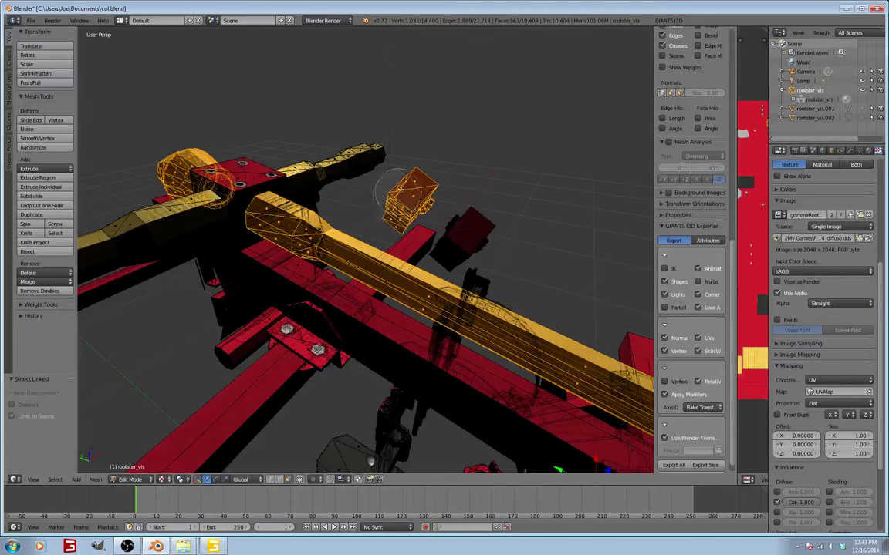
mouse_move(478, 188)
left_mouse_down()
mouse_move(474, 231)
mouse_move(445, 249)
mouse_move(458, 254)
mouse_move(484, 240)
left_mouse_up()
scroll(472, 231, "up", 4)
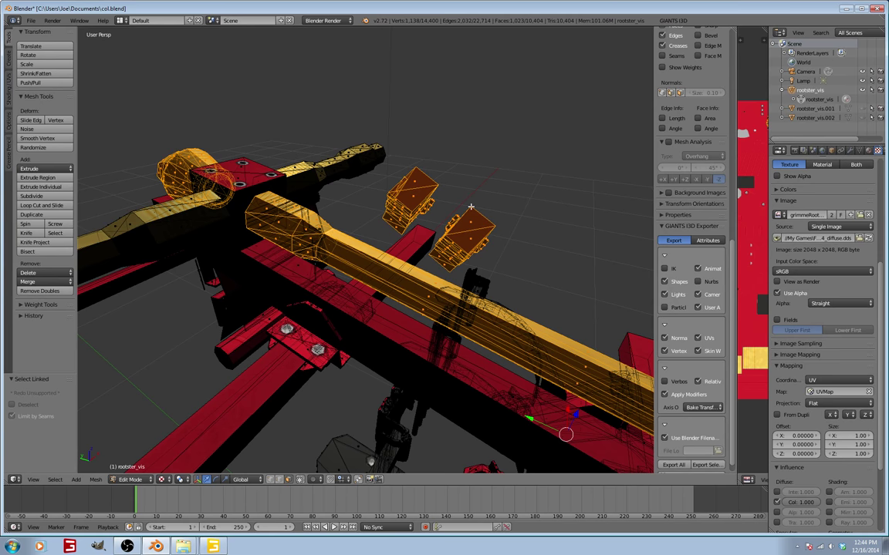
Check the selected drive parts from several angles and delete them with the Edges option
middle_click_drag(471, 206, 360, 279)
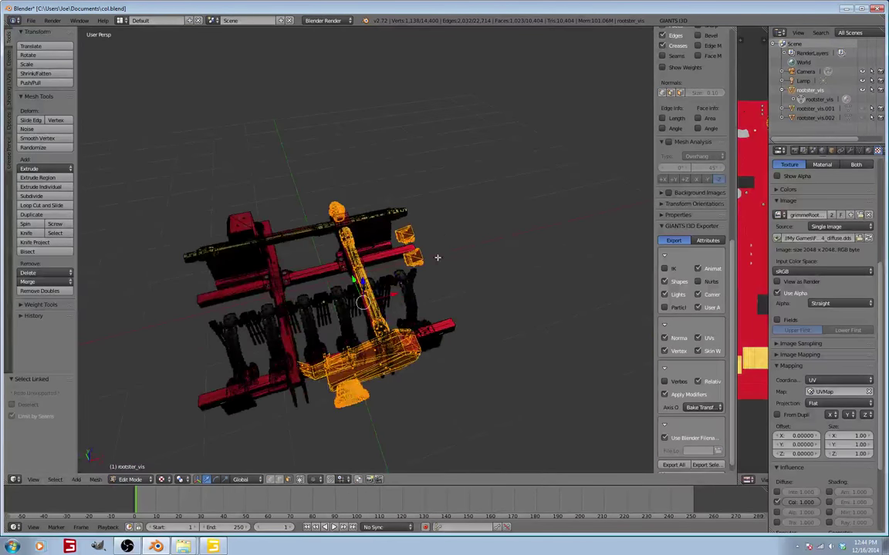
middle_click_drag(437, 258, 452, 271)
scroll(385, 246, "up", 3)
scroll(380, 228, "down", 3)
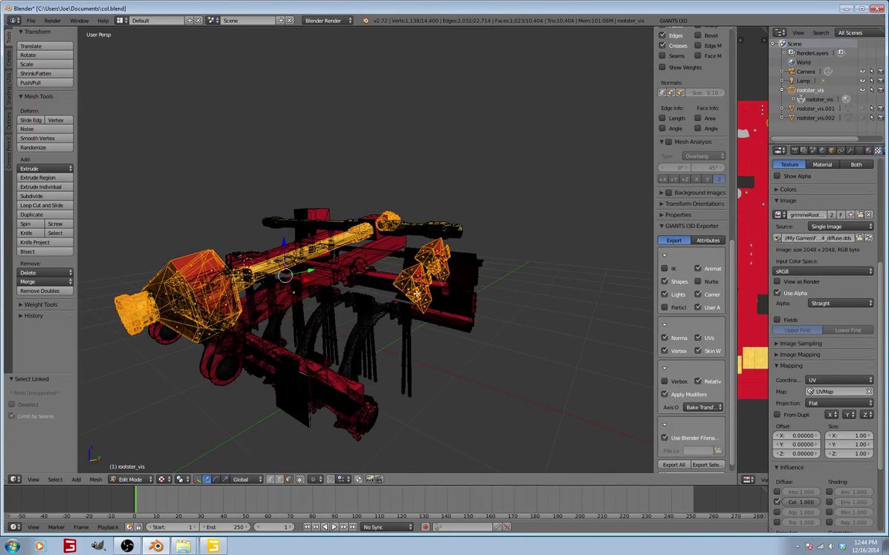
middle_click_drag(428, 293, 405, 305)
key("x")
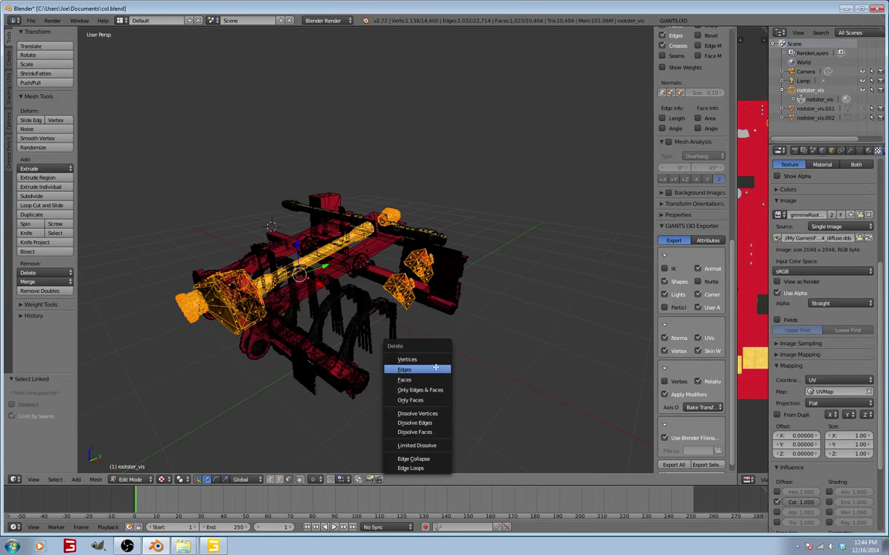
left_click(414, 368)
middle_click_drag(414, 370, 497, 312)
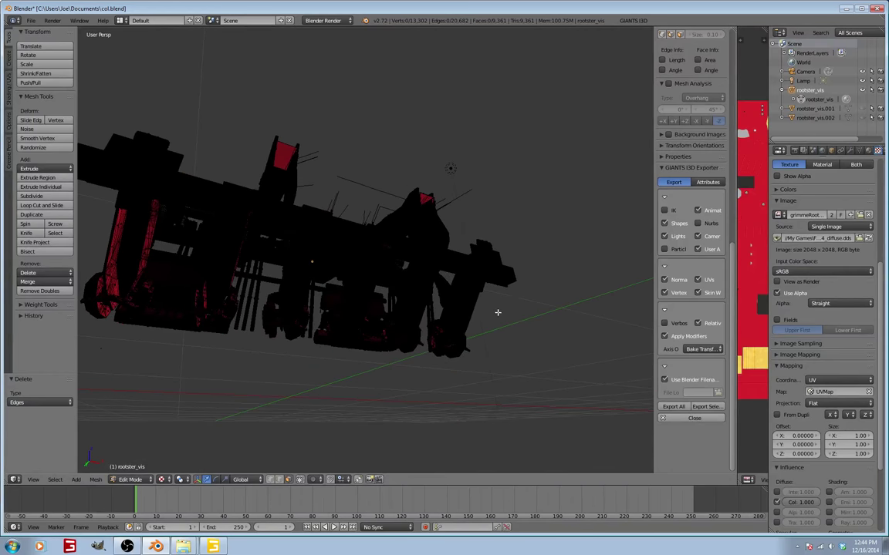
Circle-select the loose thin strips floating above the front beam and beside its two tall brackets
left_click(299, 479)
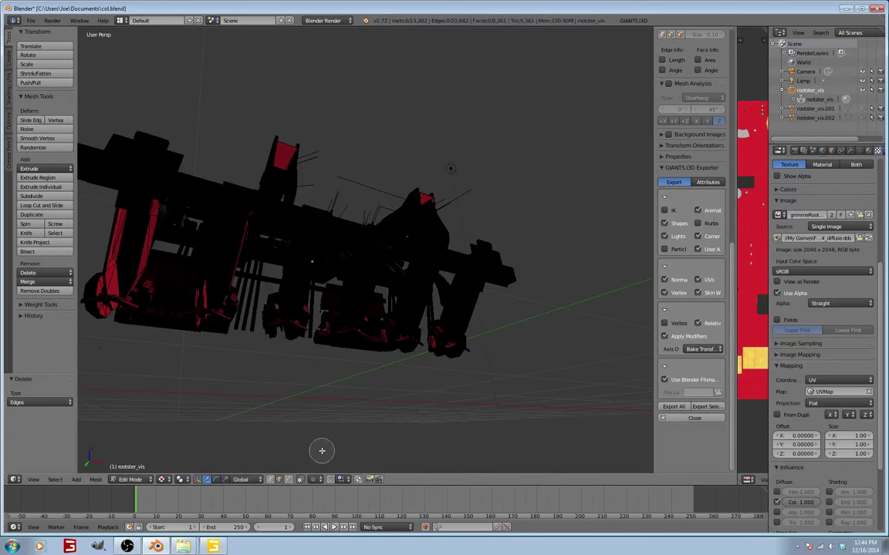
left_click(301, 480)
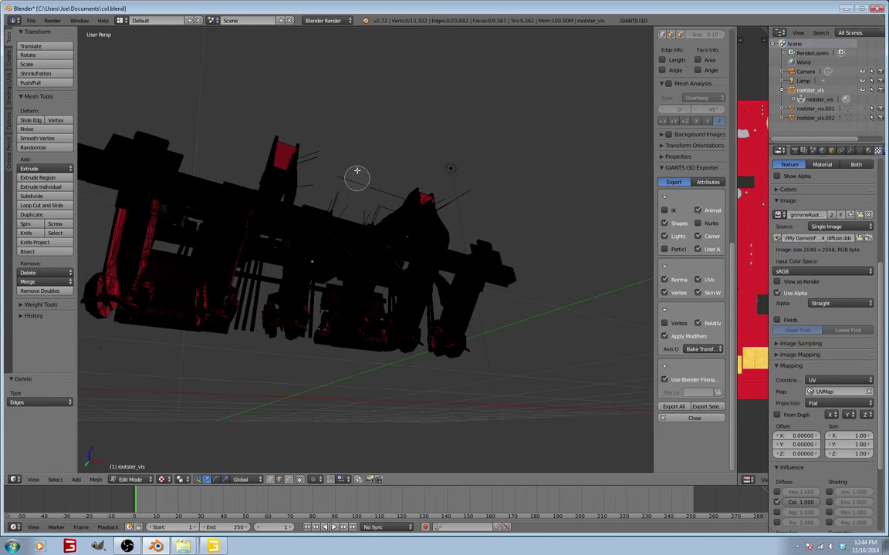
scroll(357, 171, "down", 3)
mouse_move(341, 165)
left_mouse_down()
mouse_move(321, 156)
mouse_move(318, 177)
mouse_move(372, 200)
left_mouse_up()
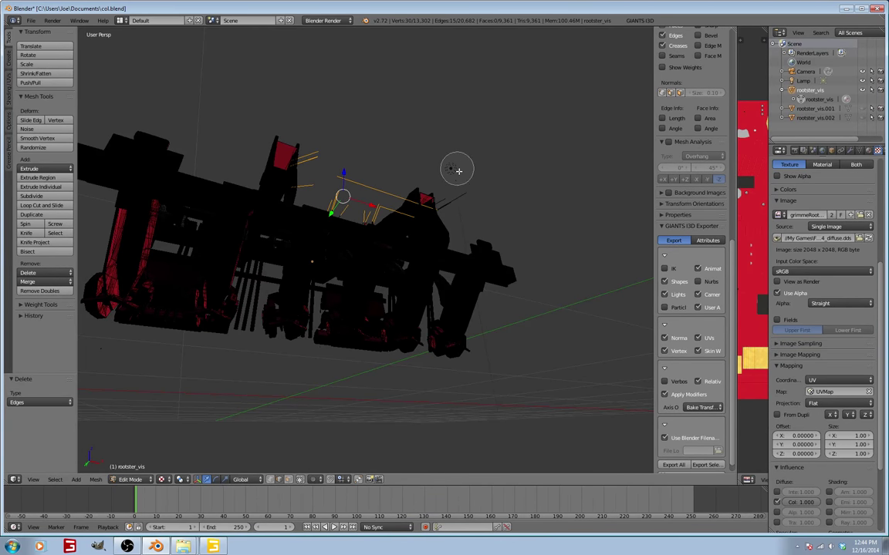
left_click_drag(466, 186, 458, 196)
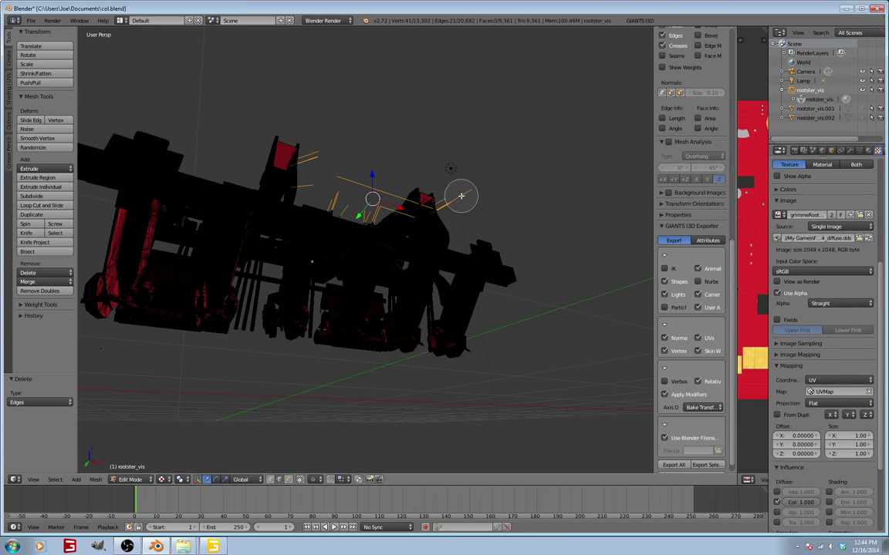
Circle-select the remaining thin strips rising from the front beam between the brackets, adding them to the selection
scroll(391, 204, "up", 4)
mouse_move(391, 204)
middle_mouse_down()
mouse_move(384, 212)
mouse_move(386, 204)
middle_mouse_up()
key("c")
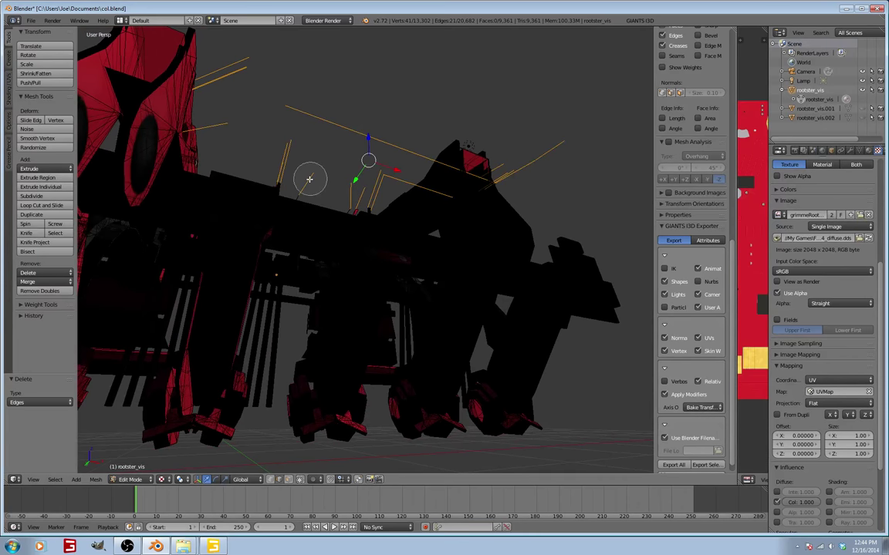
left_click(310, 180)
left_click_drag(344, 190, 364, 192)
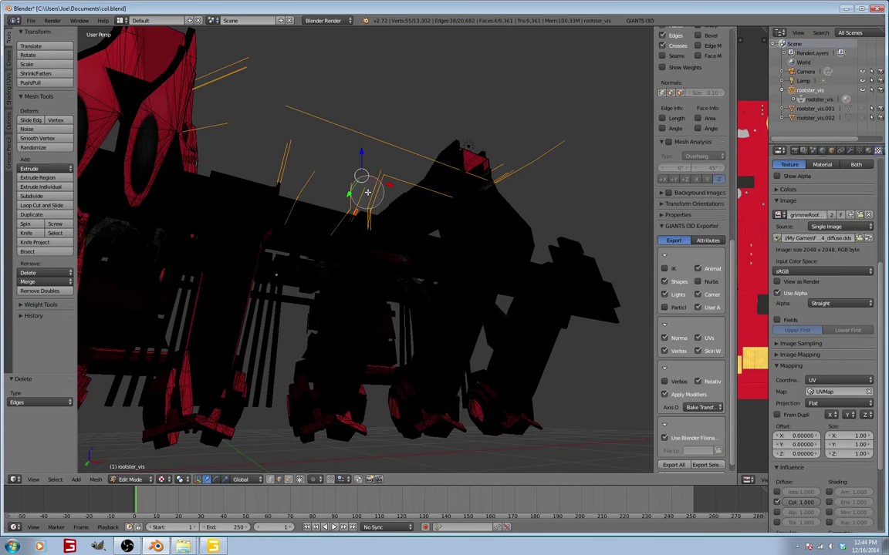
left_click_drag(291, 170, 290, 171)
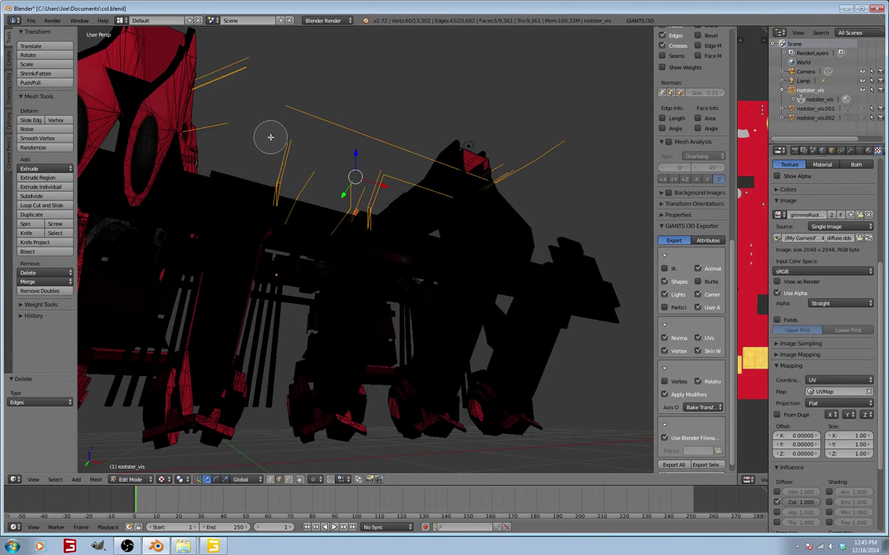
right_click(271, 138)
Add the short thin strip hanging below the front beam beside the first inner clamp to the selection
middle_click_drag(292, 188, 428, 246)
scroll(507, 266, "up", 5)
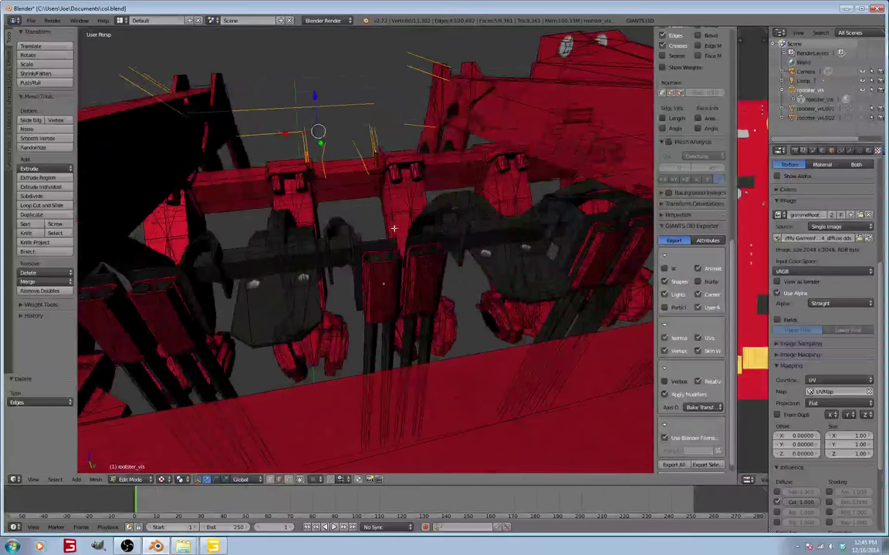
scroll(384, 183, "down", 8, "shift")
scroll(383, 183, "down", 5, "ctrl")
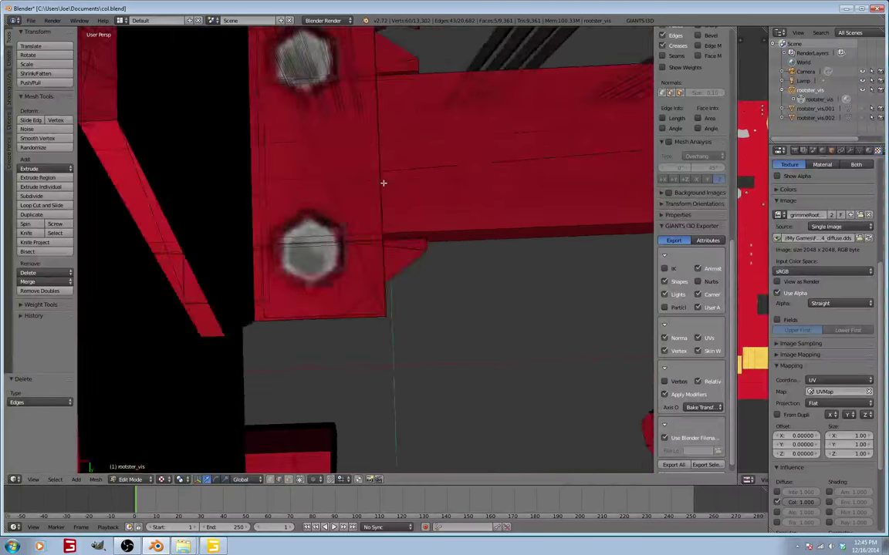
scroll(383, 183, "up", 10, "ctrl")
scroll(383, 183, "down", 5, "ctrl")
scroll(383, 183, "up", 4)
scroll(383, 183, "down", 8)
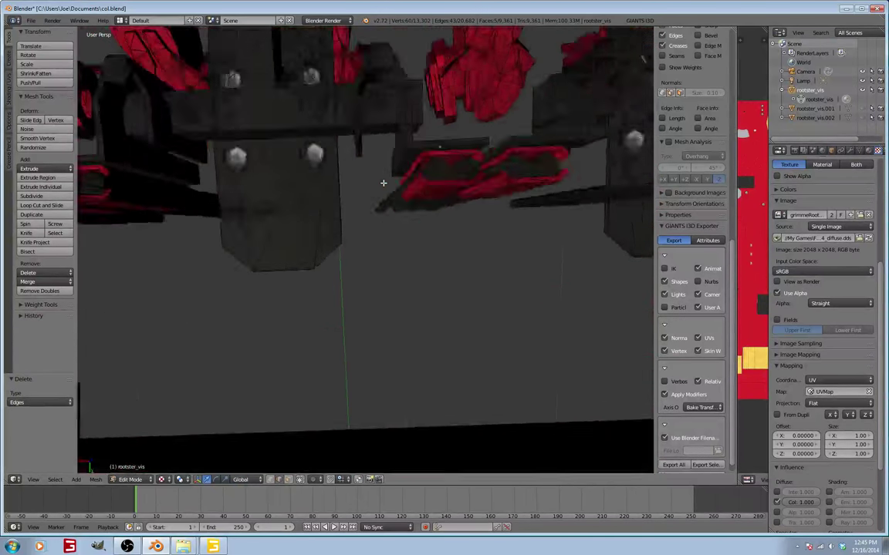
scroll(383, 183, "down", 3, "shift")
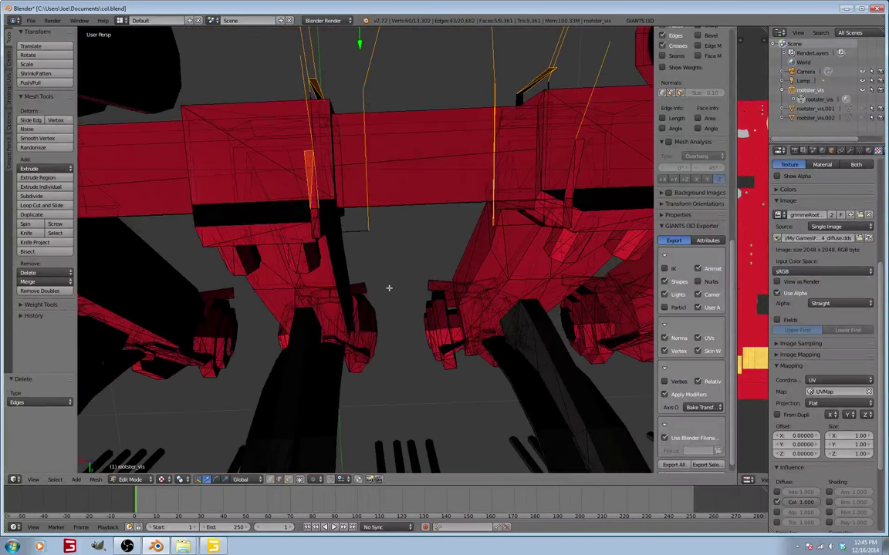
key("c")
left_click(373, 241)
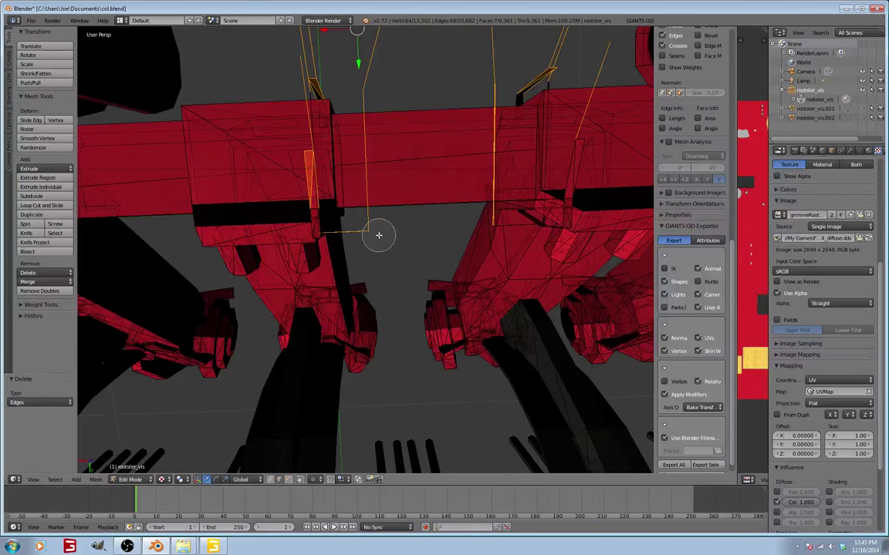
right_click(379, 234)
Circle-select the thin strip pieces bending over the upper edges of the two inner beam clamps, adding them to the selection
middle_click_drag(379, 235, 363, 219)
key("c")
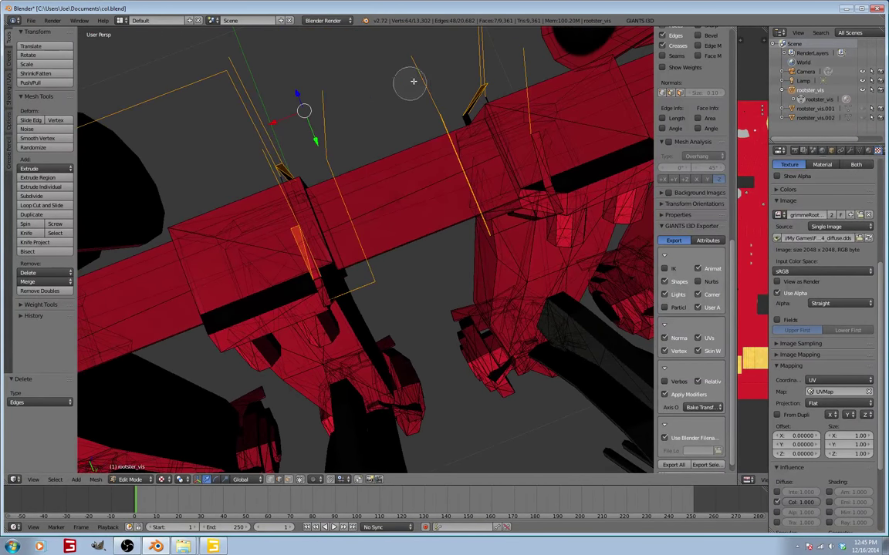
mouse_move(468, 79)
left_mouse_down()
mouse_move(474, 85)
mouse_move(458, 103)
left_mouse_up()
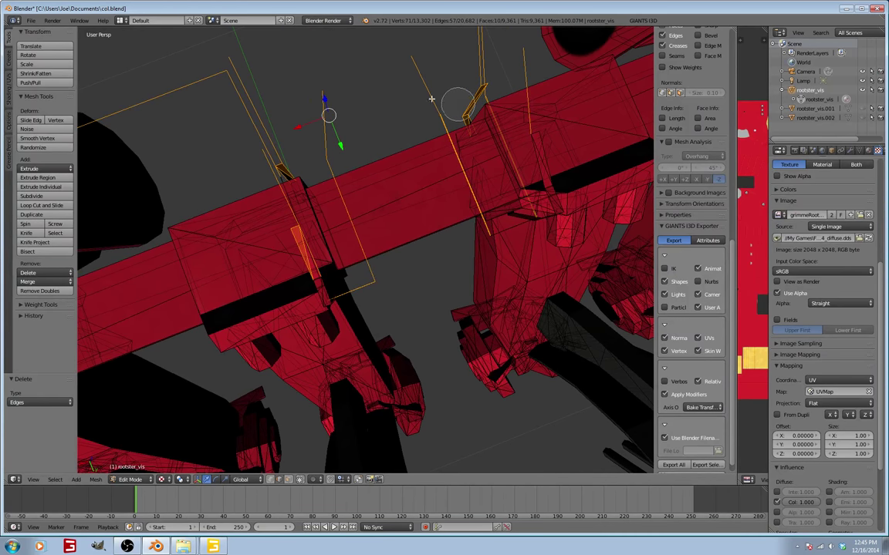
left_click_drag(285, 156, 280, 160)
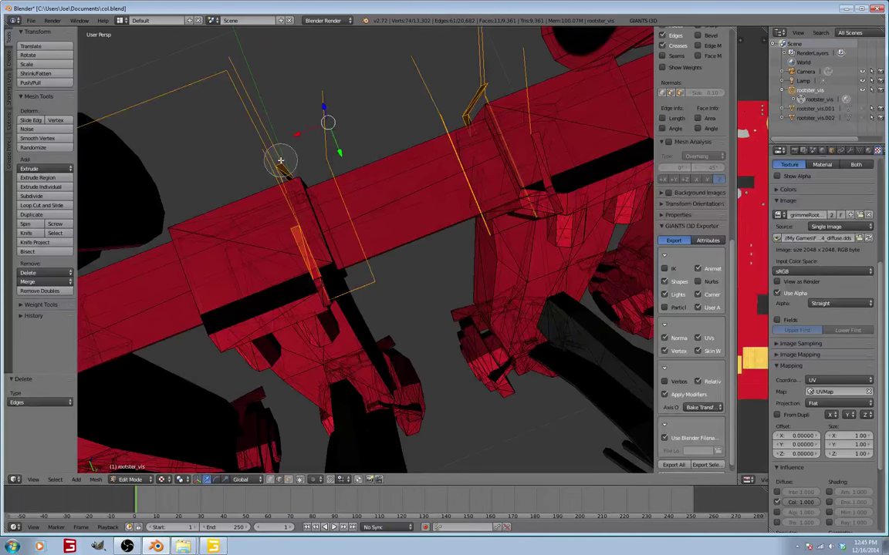
right_click(332, 164)
Add the bent end of the thin strip below the front beam at the second inner clamp to the selection
middle_click_drag(368, 173, 368, 289)
key("c")
left_click_drag(321, 361, 330, 350)
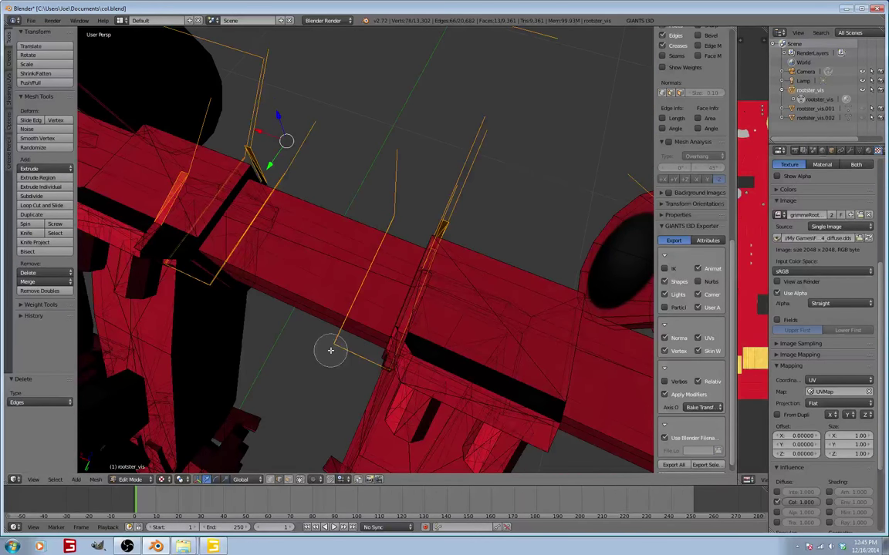
right_click(317, 367)
Examine the frame and selected strips from several angles for thin strips still missing from the selection
mouse_move(317, 367)
middle_mouse_down()
mouse_move(347, 341)
mouse_move(400, 341)
middle_mouse_up()
scroll(400, 339, "down", 5)
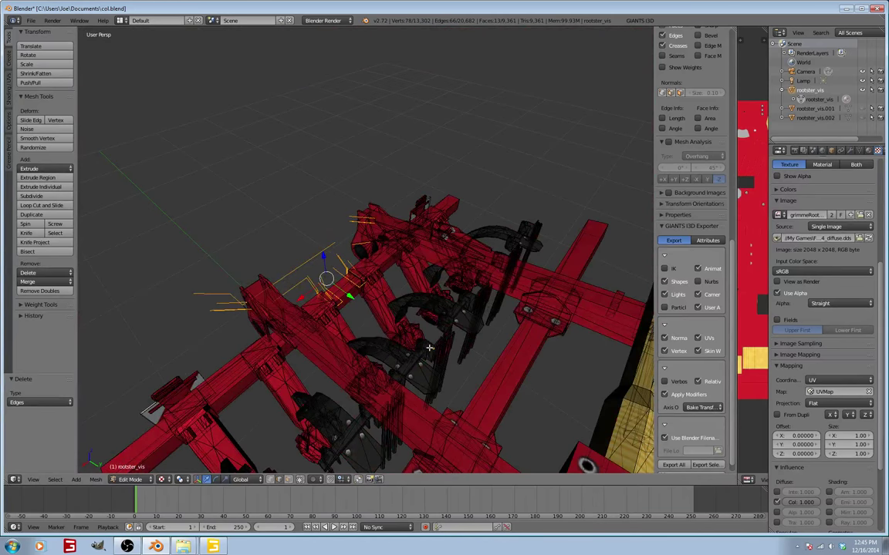
middle_click_drag(429, 348, 184, 321)
scroll(368, 345, "up", 3)
scroll(371, 284, "down", 3)
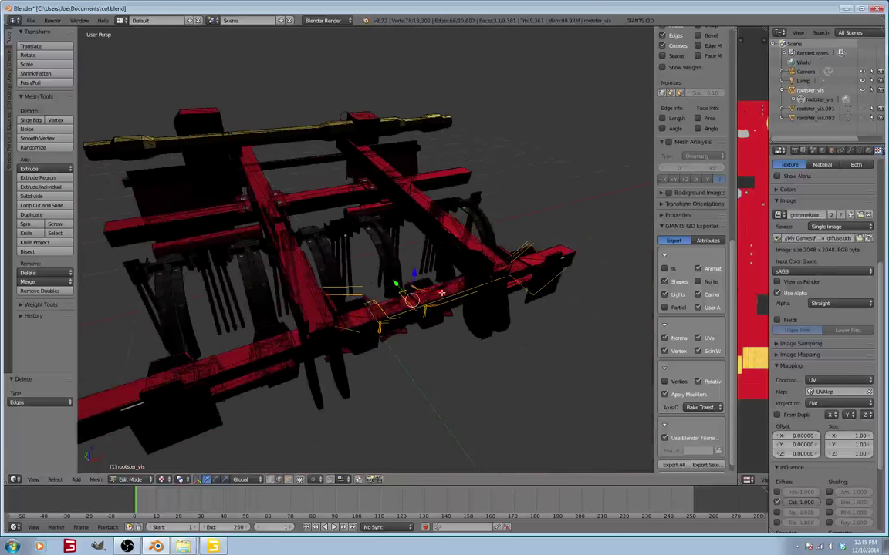
middle_click_drag(441, 294, 290, 121)
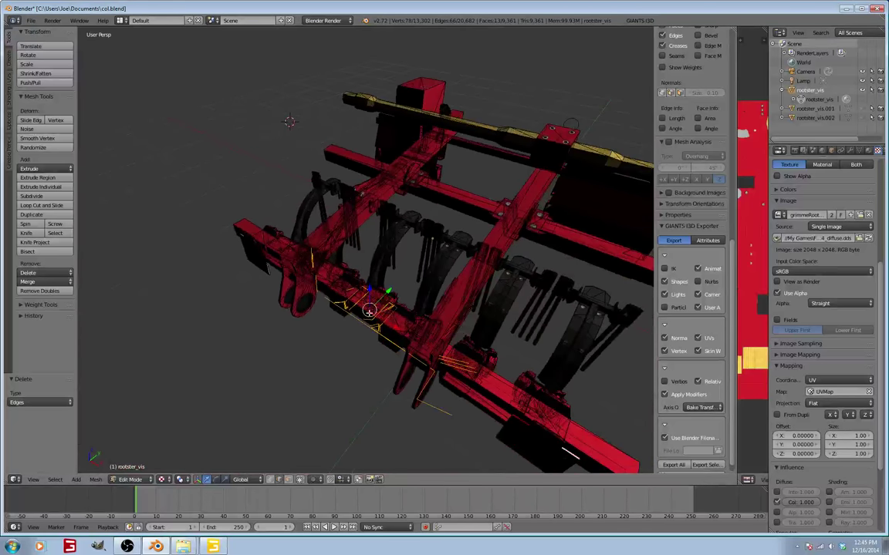
scroll(369, 313, "down", 3)
middle_click_drag(369, 313, 419, 261)
scroll(219, 457, "up", 6)
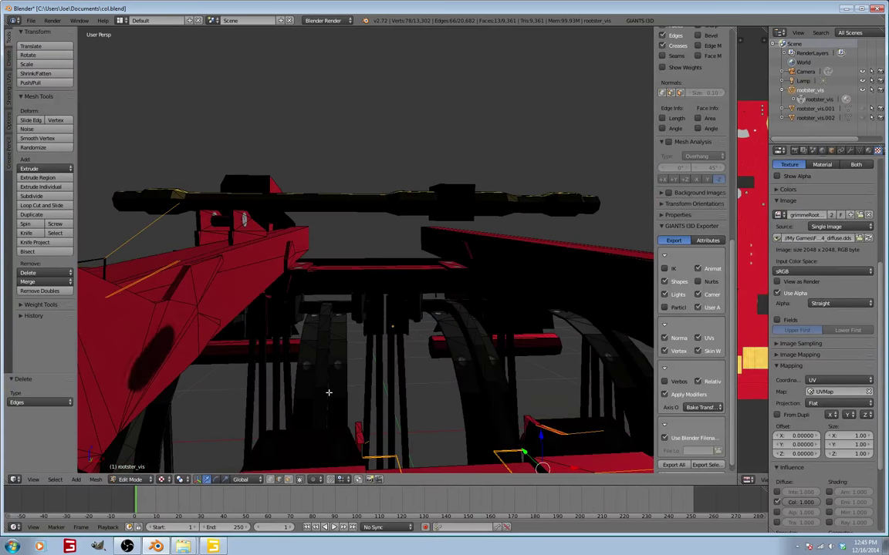
middle_click_drag(327, 390, 350, 332)
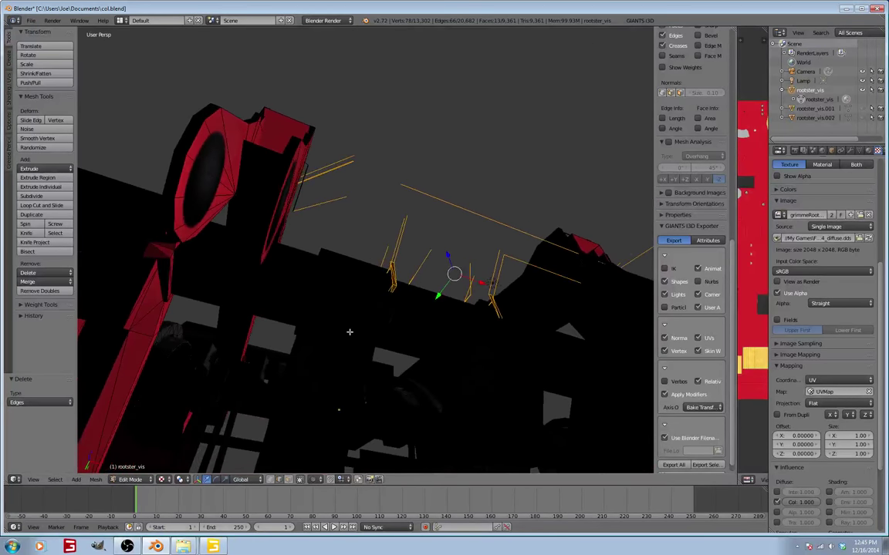
Turn off limiting selection to visible geometry and add the strip ends against the tall bracket to the selection
left_click(300, 480)
left_click(299, 481)
left_click(300, 482)
key("c")
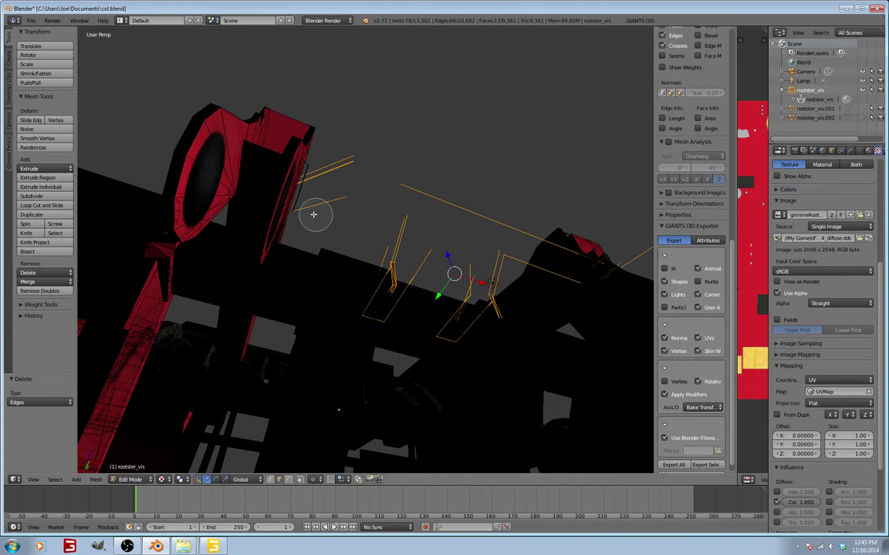
left_click_drag(308, 211, 317, 179)
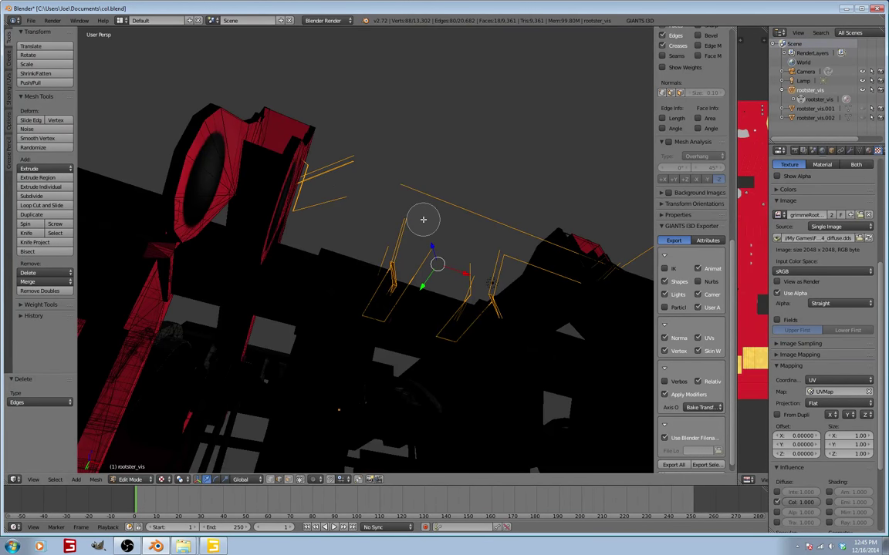
key("Escape")
Circle-select the first tall bracket together with its long frame arm and gusset plates, adding them to the selection
middle_click_drag(422, 219, 455, 266)
scroll(360, 305, "down", 5)
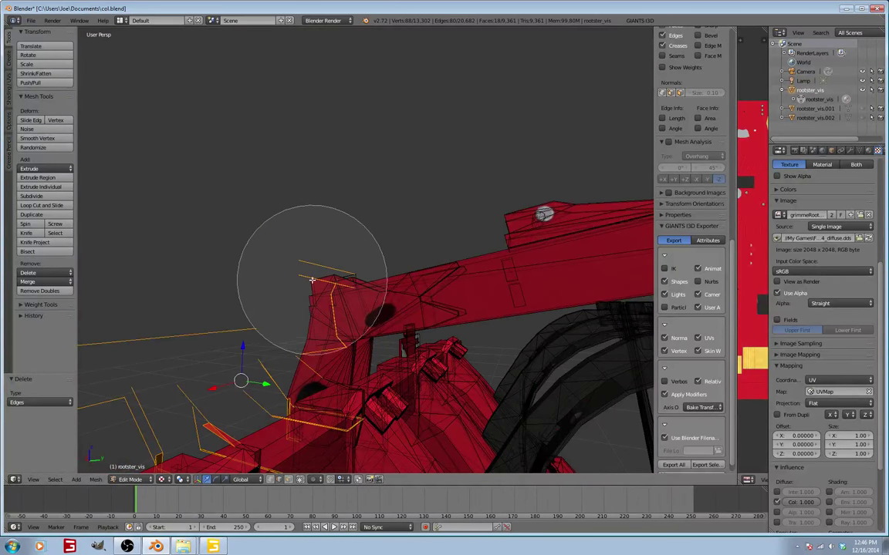
left_click_drag(312, 280, 307, 287)
mouse_move(316, 299)
left_mouse_down()
mouse_move(308, 277)
mouse_move(426, 215)
mouse_move(466, 282)
mouse_move(484, 276)
mouse_move(493, 225)
mouse_move(539, 213)
mouse_move(441, 294)
mouse_move(397, 256)
mouse_move(350, 287)
left_mouse_up()
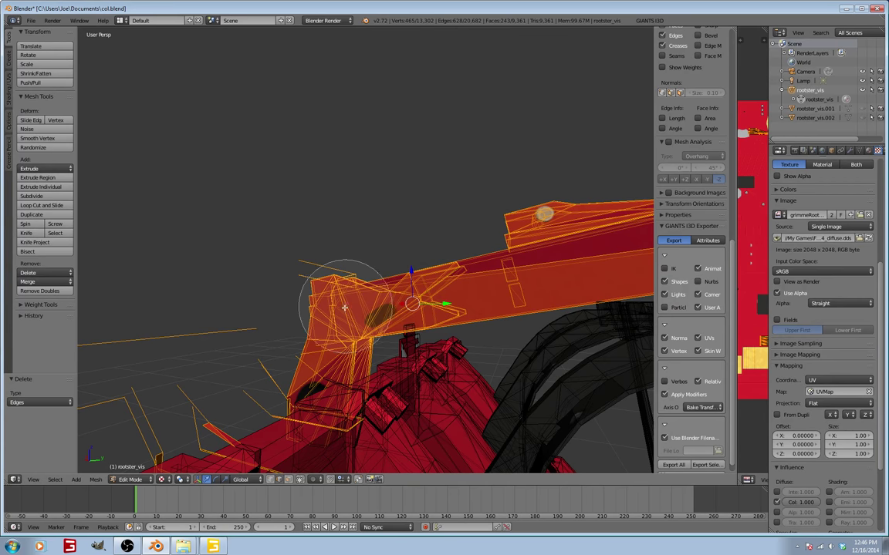
right_click(363, 288)
Circle-select the second tall bracket and its long frame arm, adding them to the selection
scroll(363, 288, "down", 2)
middle_click_drag(363, 287, 281, 288)
key("c")
mouse_move(178, 229)
left_mouse_down()
mouse_move(154, 288)
mouse_move(156, 261)
mouse_move(209, 212)
mouse_move(274, 215)
mouse_move(276, 246)
mouse_move(141, 276)
left_mouse_up()
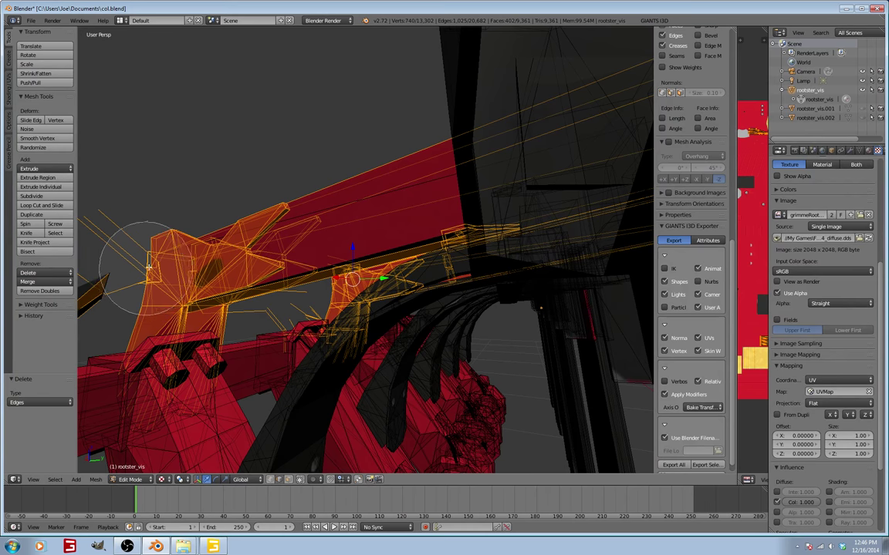
right_click(144, 241)
Deselect the stray geometry on the outermost curved black tine with circle select
mouse_move(145, 242)
middle_mouse_down()
mouse_move(214, 245)
mouse_move(205, 269)
mouse_move(183, 275)
mouse_move(178, 293)
mouse_move(309, 337)
middle_mouse_up()
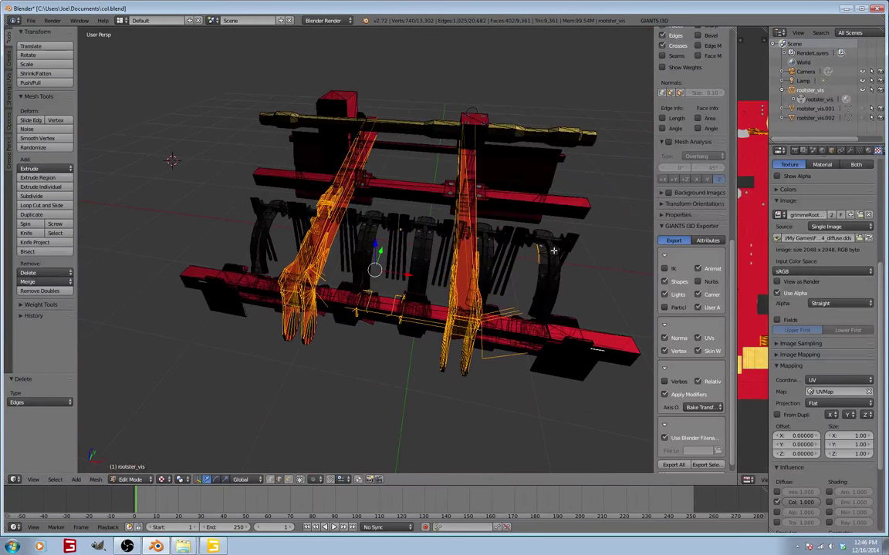
key("c")
mouse_move(556, 259)
middle_mouse_down()
mouse_move(542, 246)
mouse_move(562, 235)
middle_mouse_up()
key("Escape")
Circle-select the unselected pieces on both long arms behind the rear crossbeam, adding them to the selection
mouse_move(492, 237)
middle_mouse_down()
mouse_move(489, 224)
mouse_move(515, 191)
mouse_move(577, 177)
mouse_move(99, 213)
mouse_move(146, 214)
mouse_move(3, 267)
middle_mouse_up()
scroll(6, 268, "down", 1)
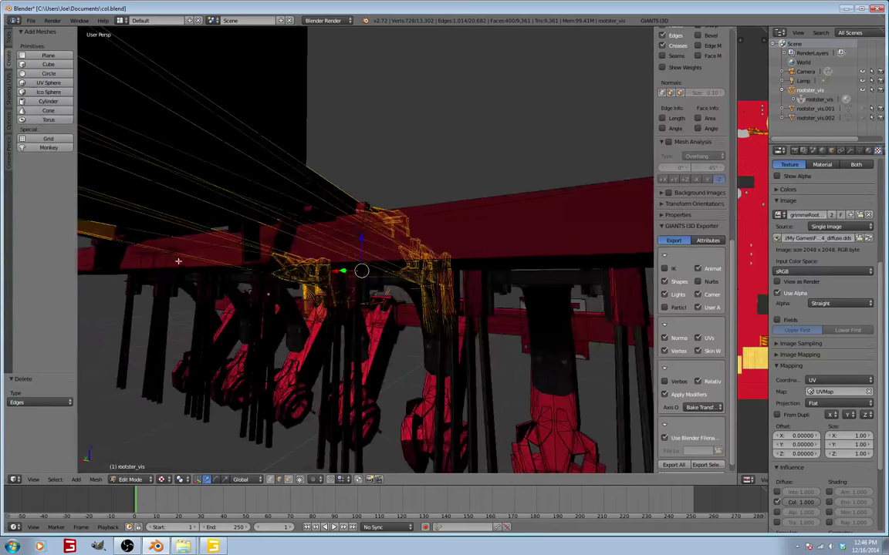
middle_click_drag(207, 273, 250, 234)
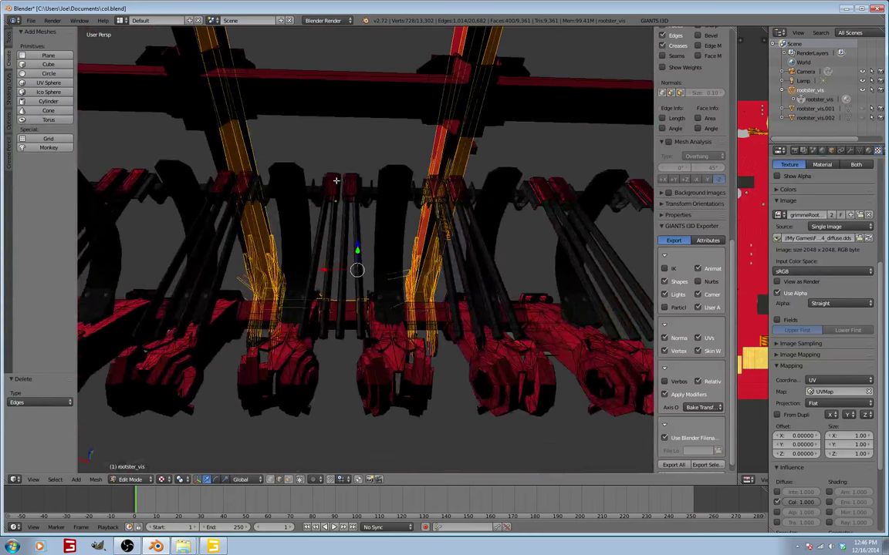
scroll(337, 179, "down", 2)
key("c")
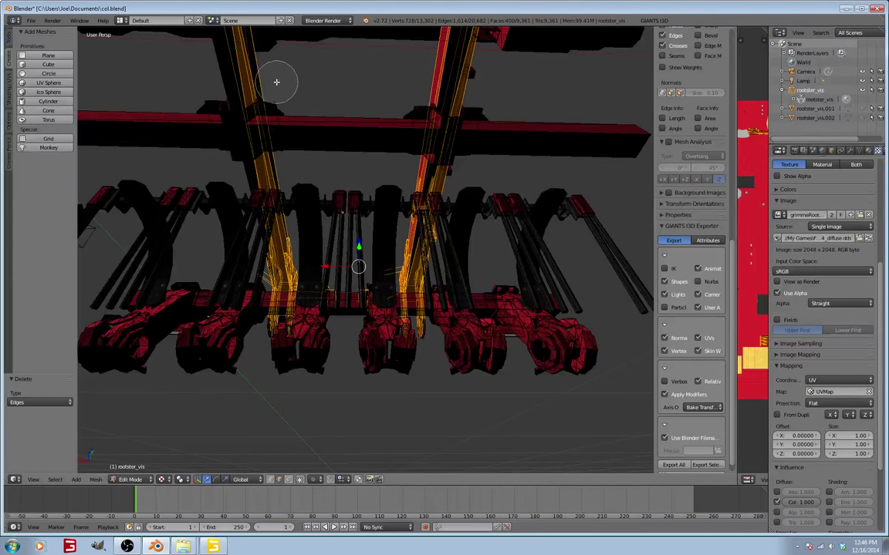
left_click_drag(253, 74, 217, 75)
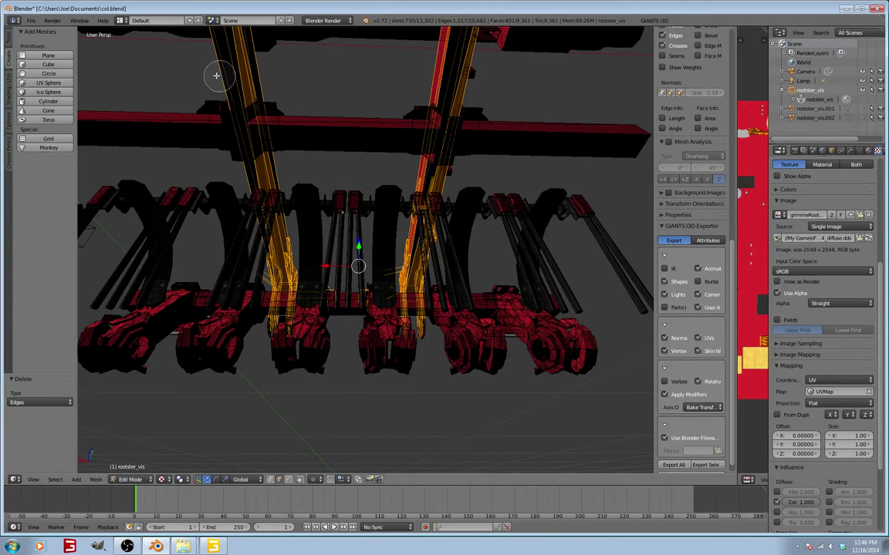
left_click_drag(423, 72, 479, 74)
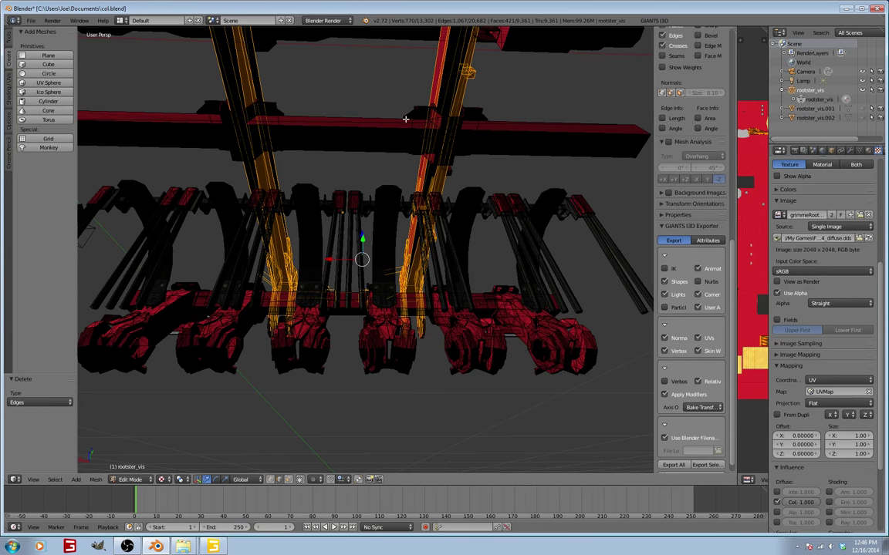
Check the selected arms and brackets from the side for parts still missing from the selection
middle_click_drag(405, 119, 451, 221)
scroll(403, 219, "down", 3)
scroll(435, 224, "up", 3)
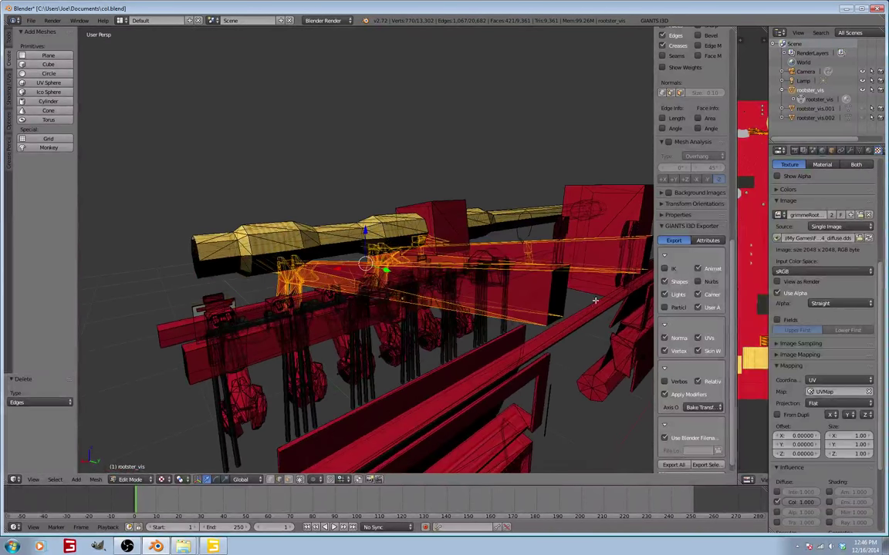
scroll(549, 432, "up", 2)
scroll(555, 440, "down", 4)
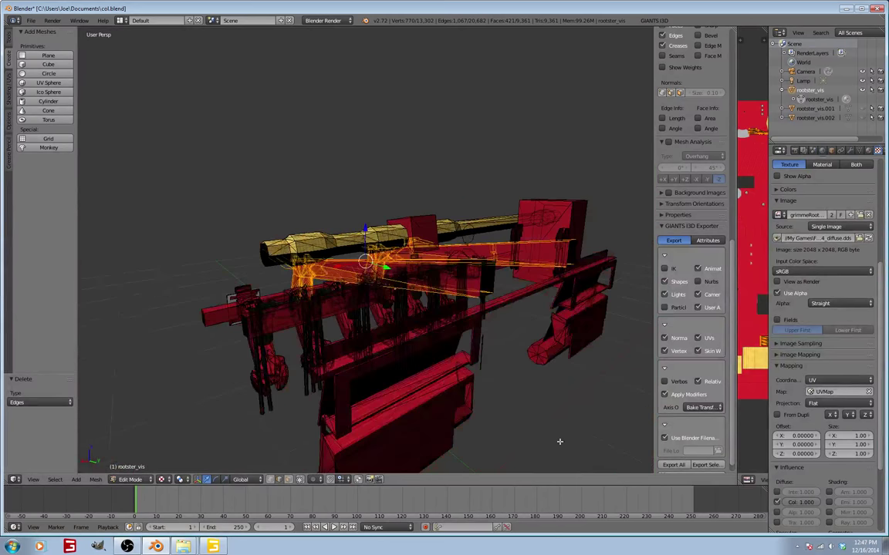
scroll(532, 409, "up", 2)
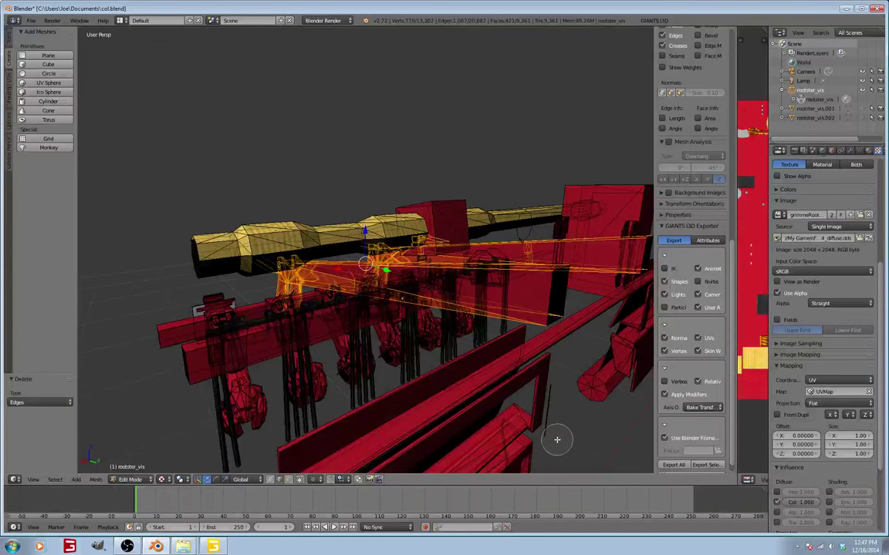
Add the unselected end faces of both long arms to the selection
right_click(542, 314, "shift")
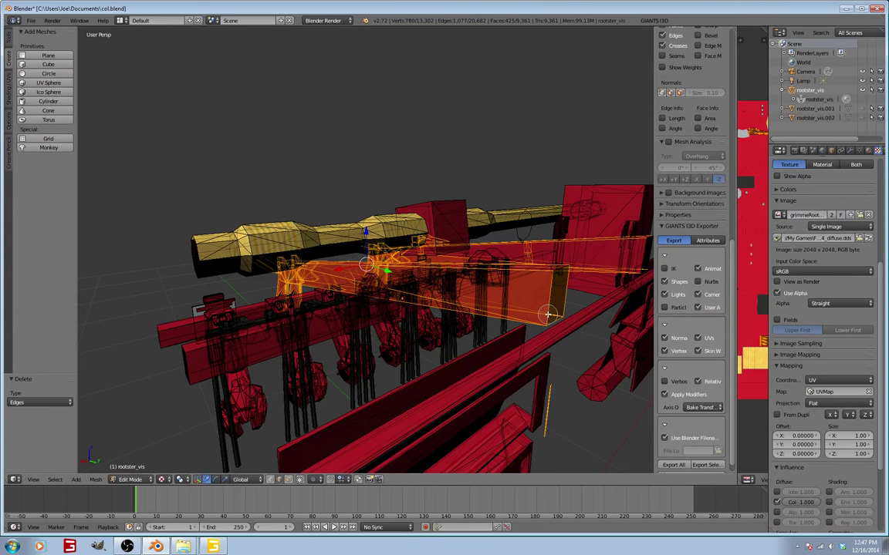
middle_click_drag(575, 324, 495, 324)
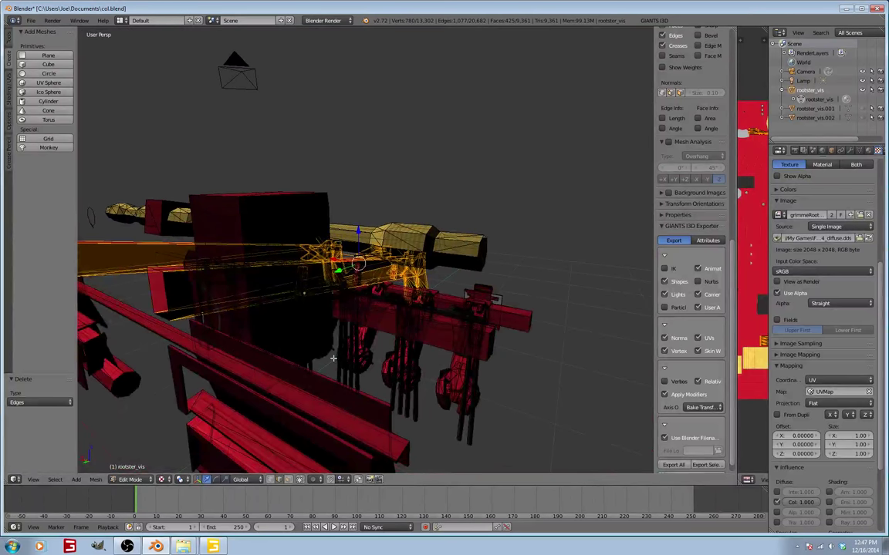
right_click(166, 308, "shift")
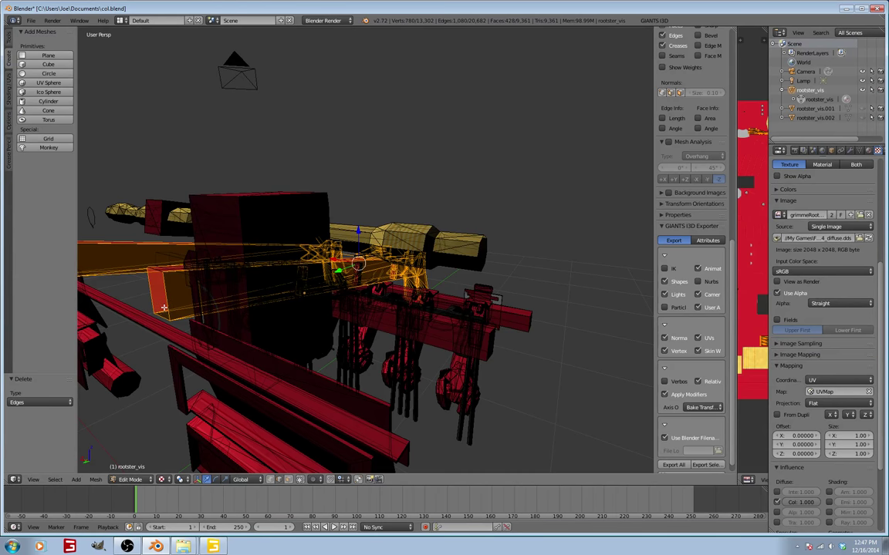
middle_click_drag(164, 308, 163, 312)
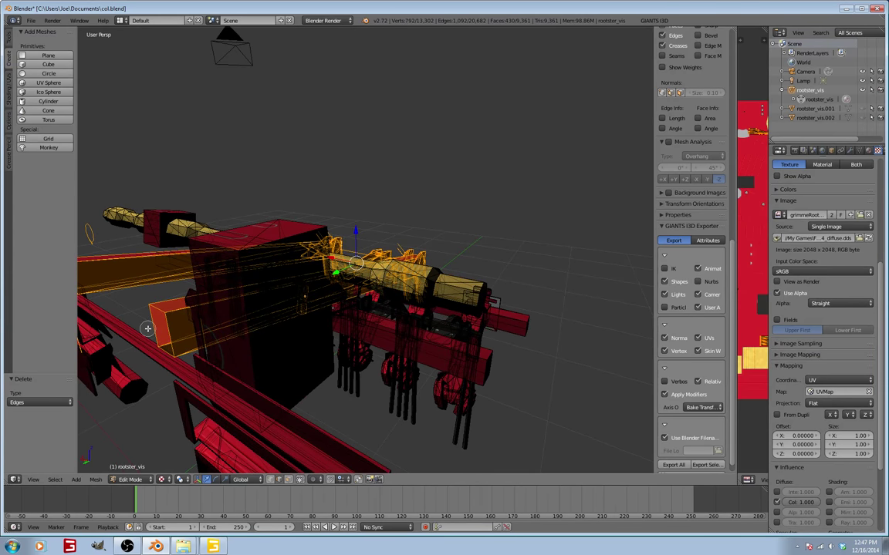
Circle-select the remaining small pieces along the side of the long arm, adding them to the selection
scroll(447, 350, "down", 5)
middle_click_drag(373, 358, 576, 353)
scroll(574, 353, "up", 4)
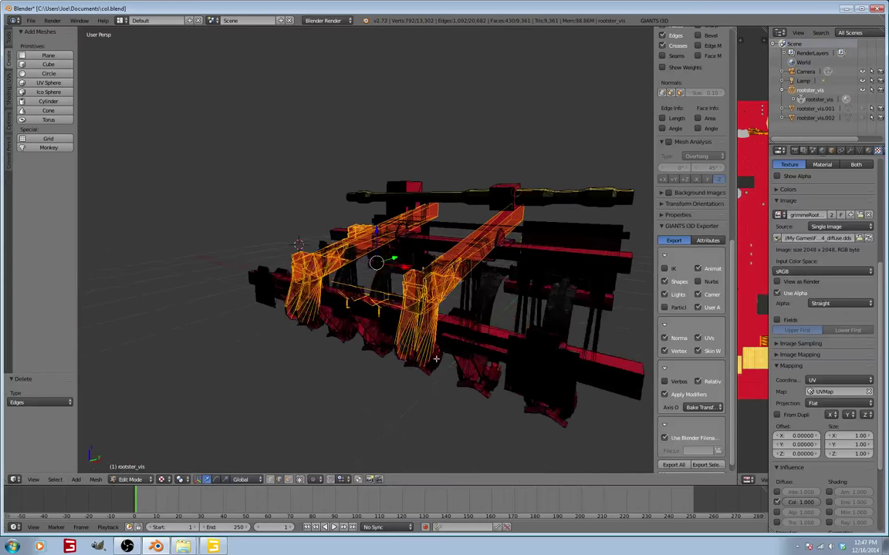
middle_click_drag(402, 354, 586, 362)
middle_click_drag(358, 368, 232, 319)
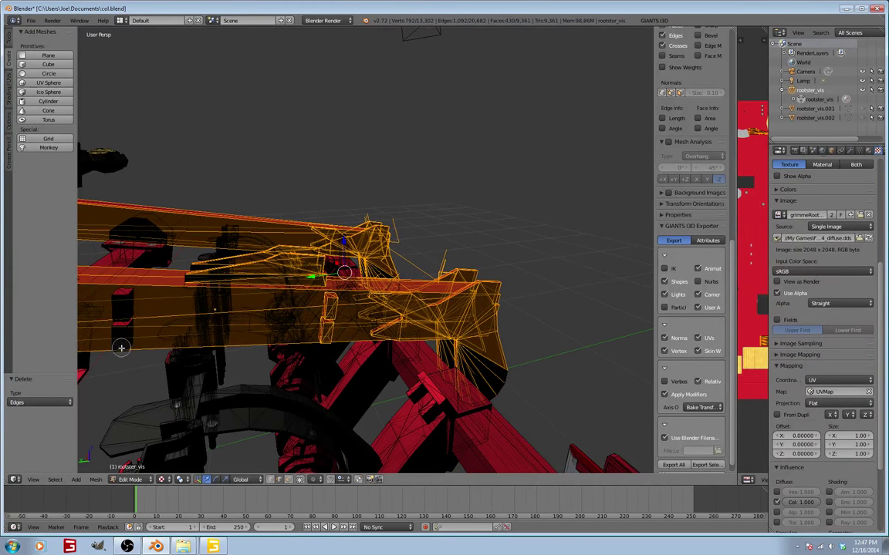
middle_click_drag(119, 336, 144, 333)
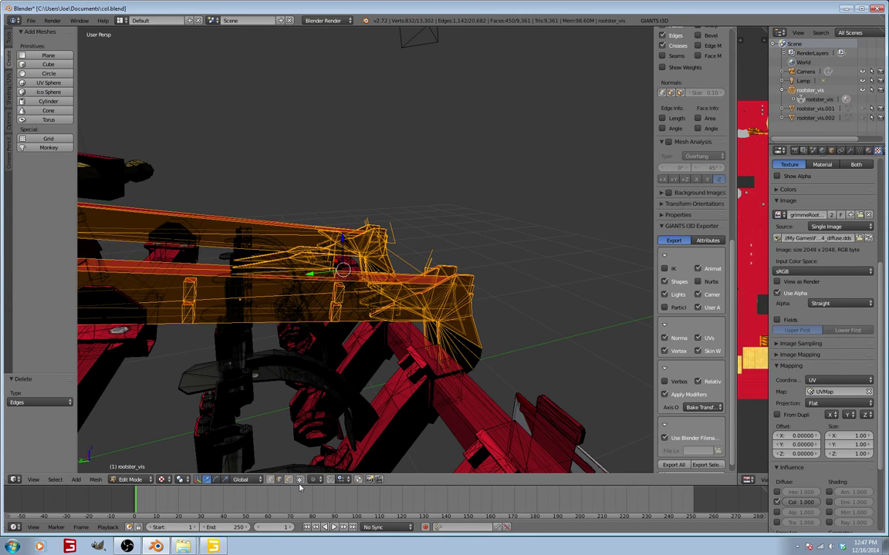
Delete the selected long arms and tall brackets from the mesh
middle_click_drag(274, 438, 295, 401)
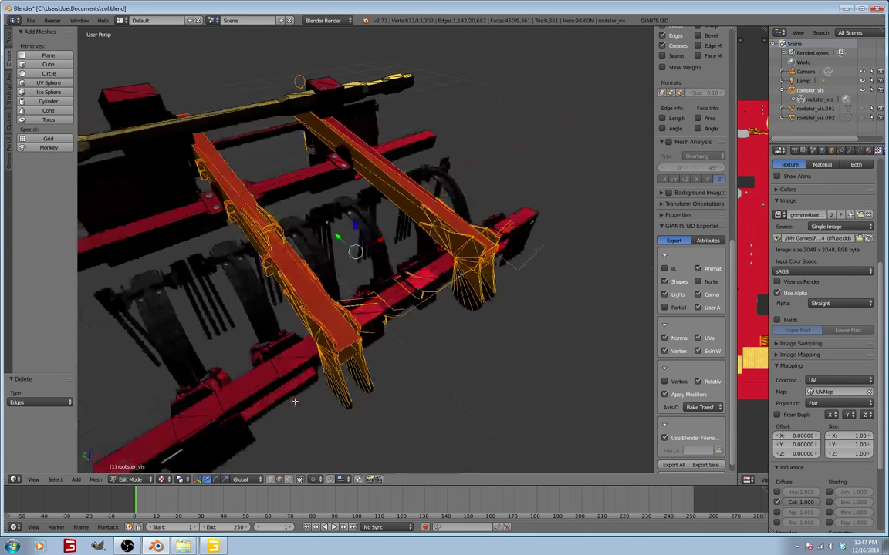
key("x")
left_click(451, 339)
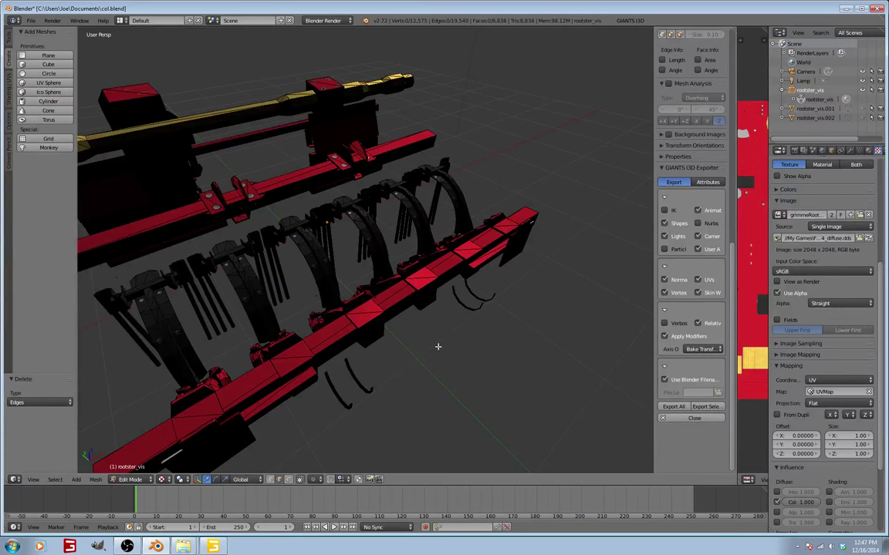
Allow selection through hidden geometry, and circle-select and delete the four loose curved strips beside the tine crossbeam
mouse_move(438, 345)
middle_mouse_down()
mouse_move(461, 323)
mouse_move(444, 348)
middle_mouse_up()
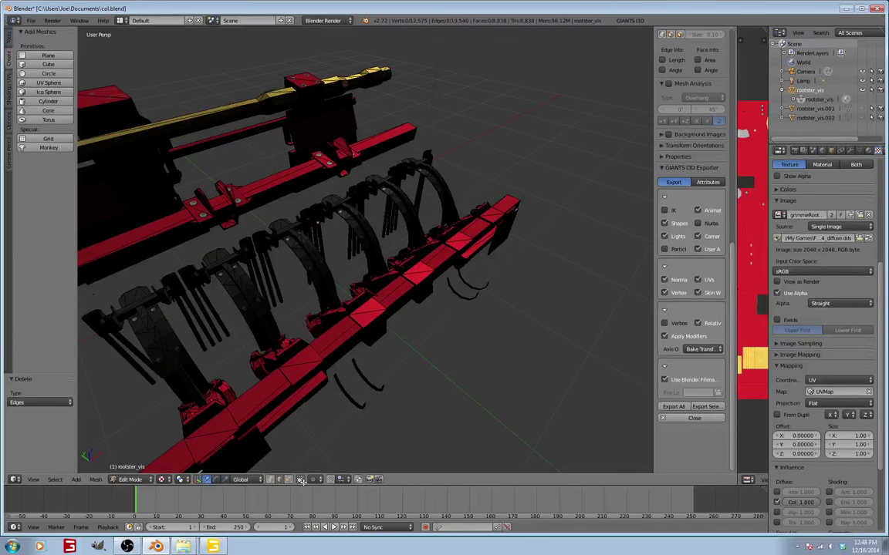
left_click(301, 480)
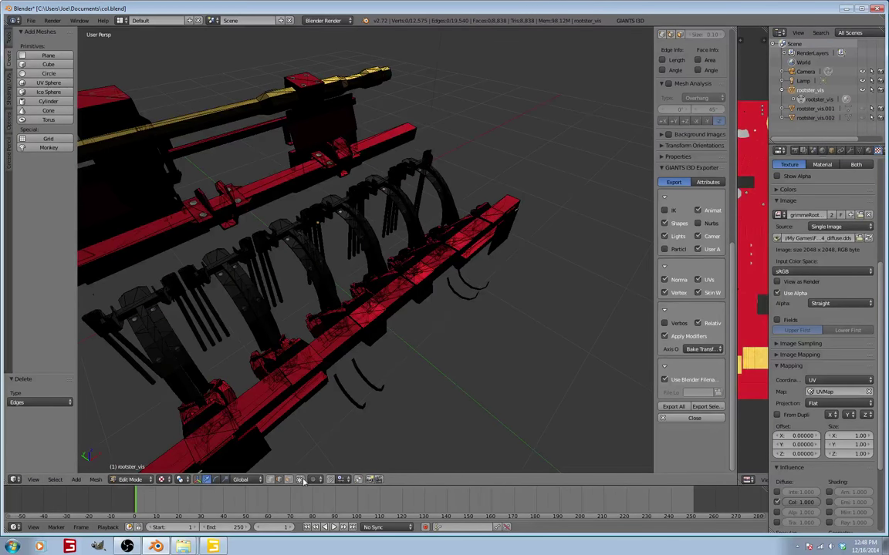
right_click(373, 392)
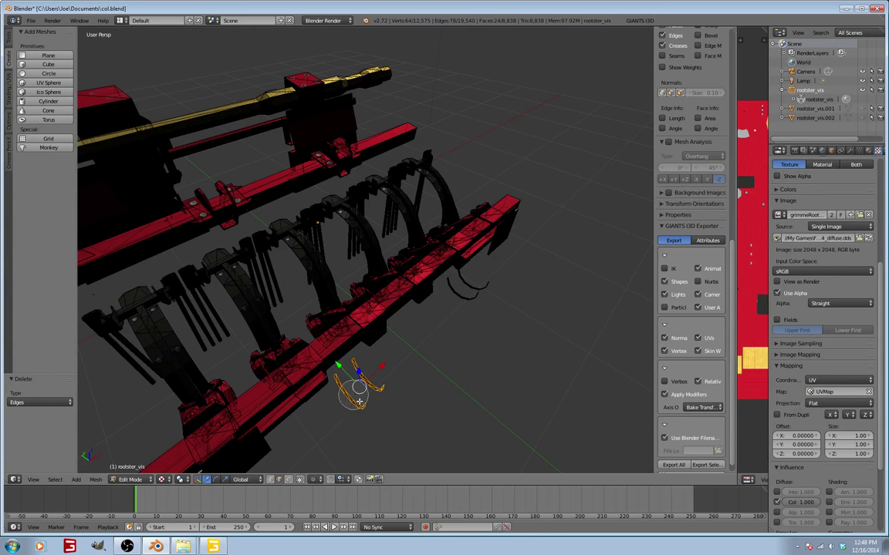
mouse_move(469, 312)
left_mouse_down()
mouse_move(478, 302)
mouse_move(463, 295)
left_mouse_up()
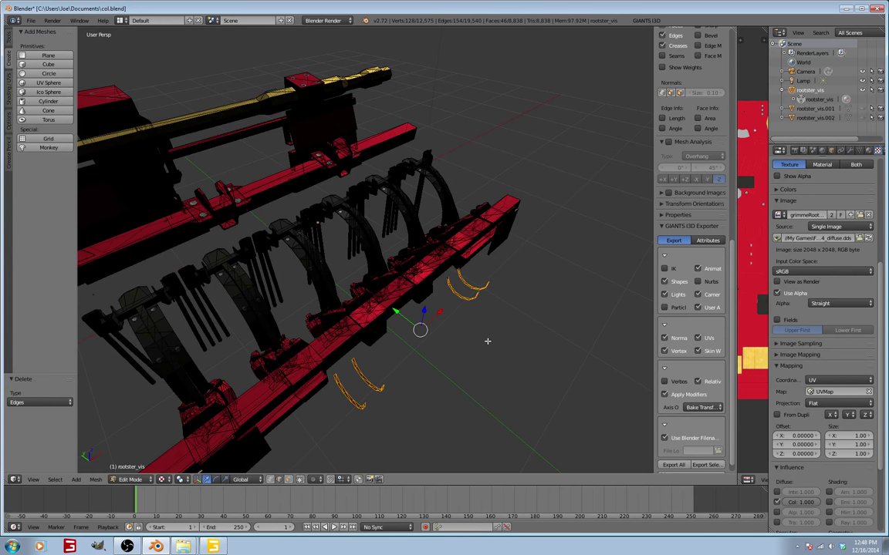
middle_click_drag(486, 341, 379, 358)
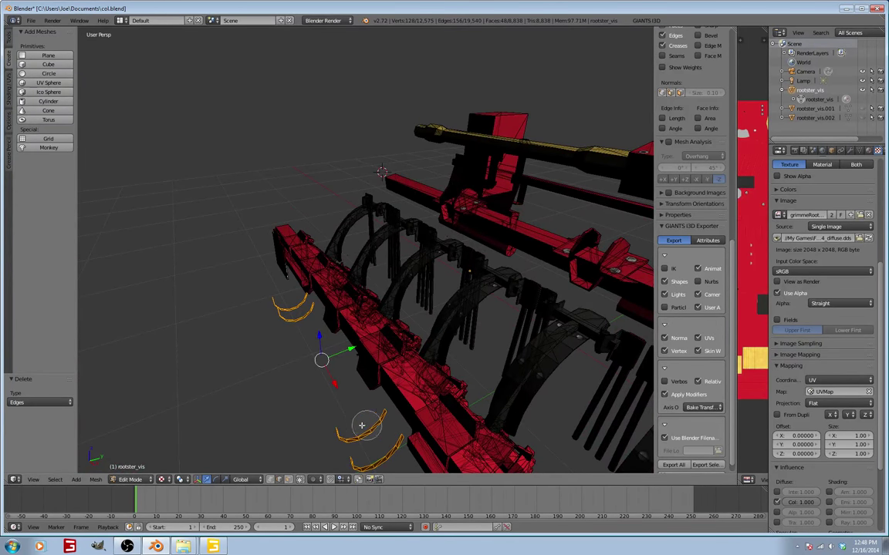
middle_click_drag(306, 411, 472, 418)
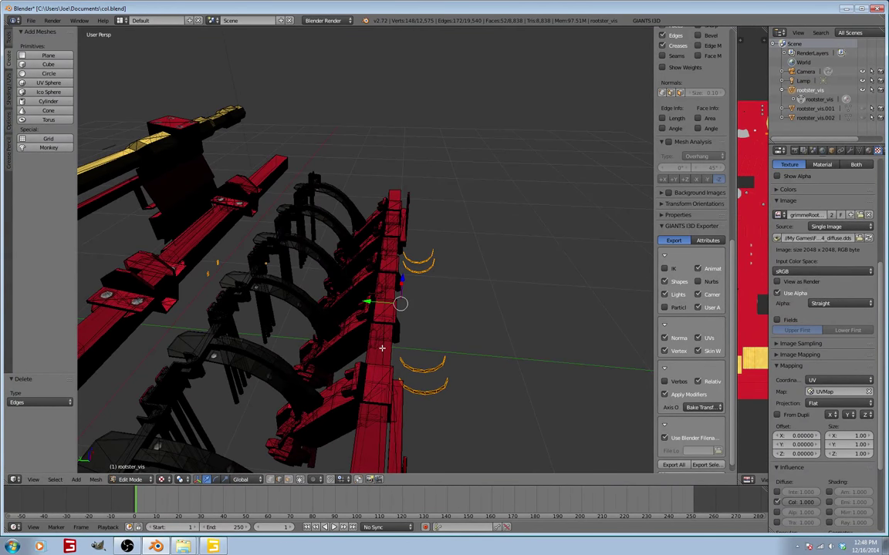
key("x")
left_click(372, 351)
Select and delete the stray loose edge beneath the yellow shaft
middle_click_drag(372, 351, 420, 313)
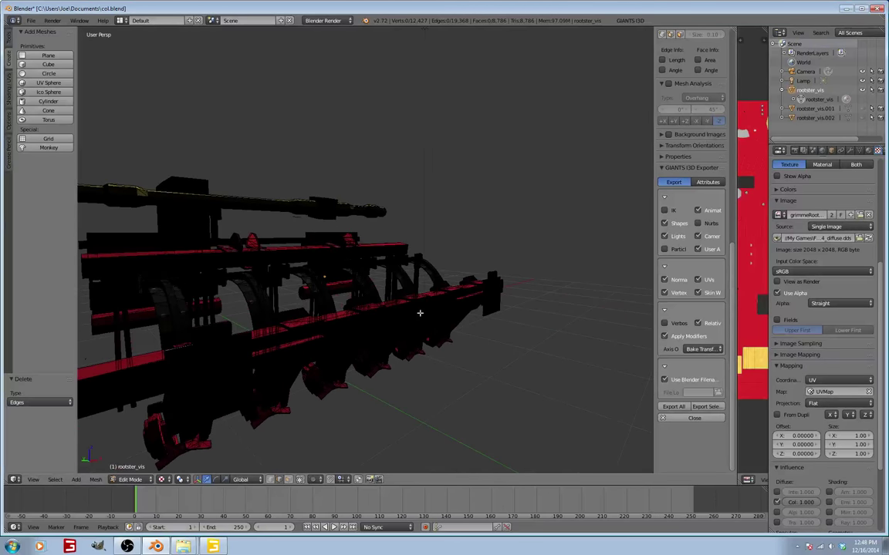
right_click(296, 221)
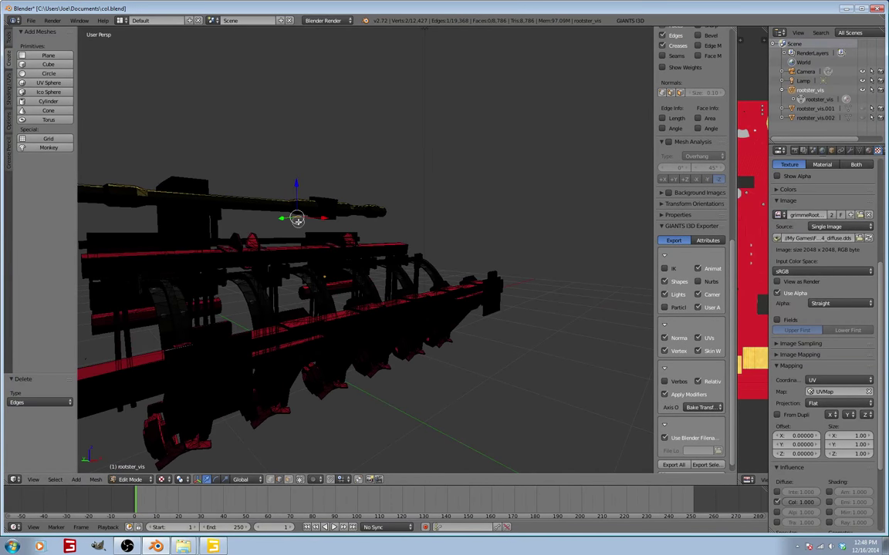
key("x")
left_click(389, 395)
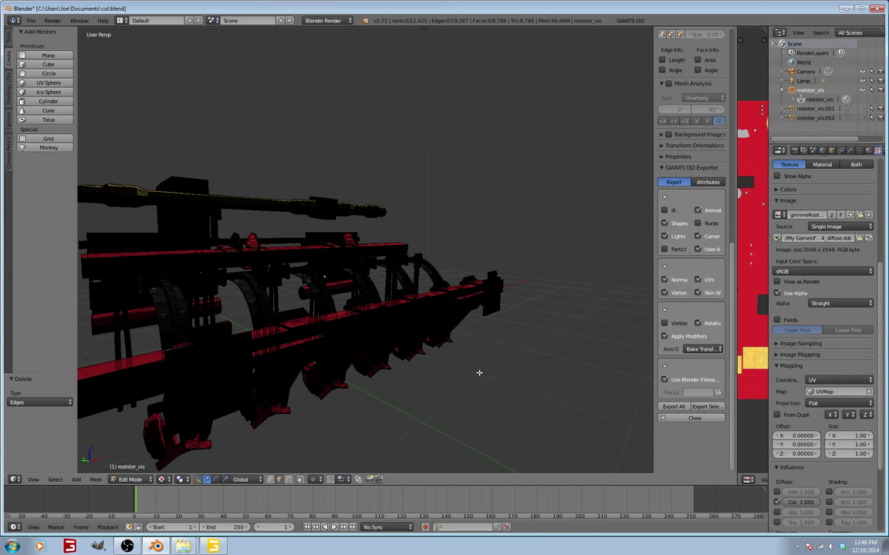
Circle-select the plate and mount at one end of the tine crossbeam
middle_click_drag(478, 371, 352, 413)
scroll(353, 412, "down", 6)
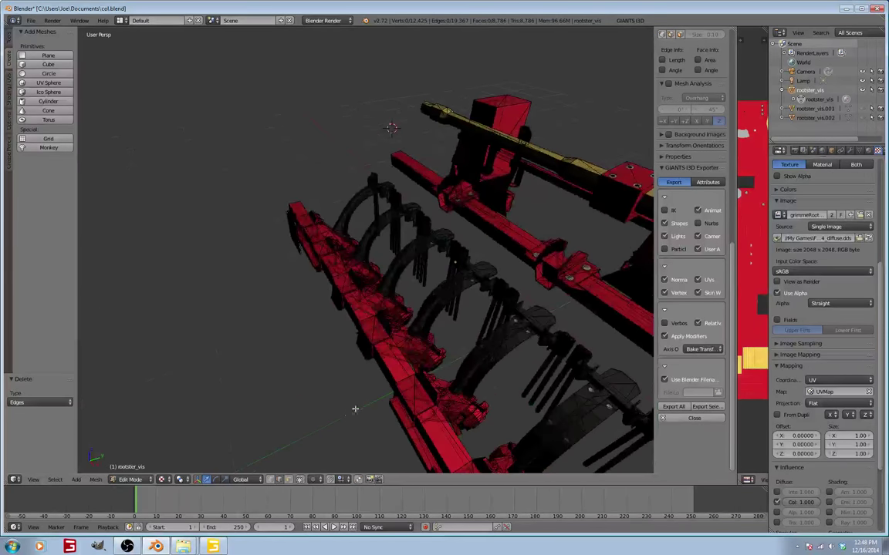
middle_click_drag(452, 371, 395, 319)
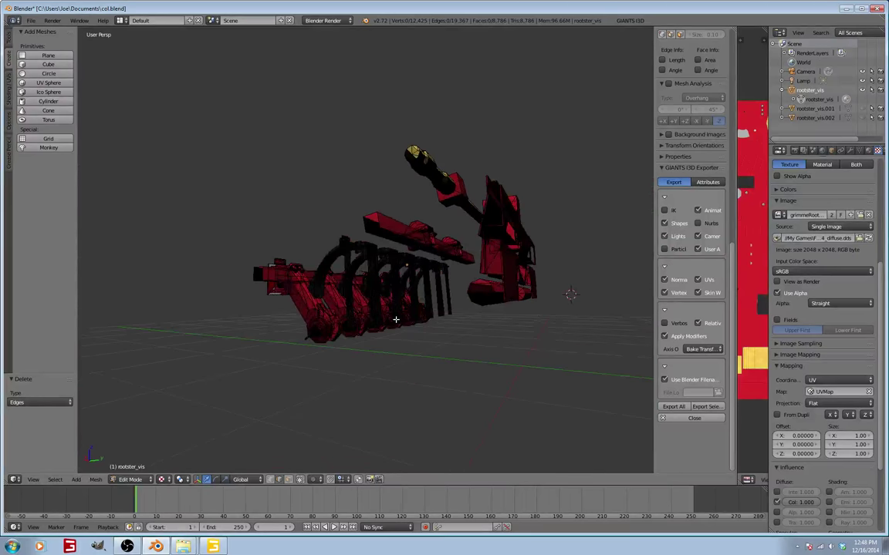
scroll(389, 323, "up", 4)
mouse_move(288, 372)
middle_mouse_down()
mouse_move(292, 367)
mouse_move(285, 372)
middle_mouse_up()
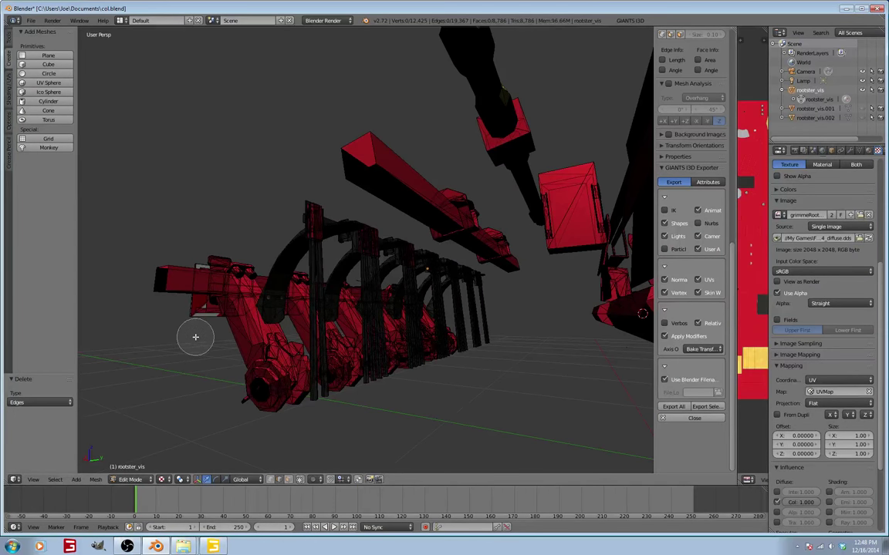
mouse_move(196, 336)
left_mouse_down()
mouse_move(218, 288)
mouse_move(198, 278)
mouse_move(204, 264)
mouse_move(216, 316)
left_mouse_up()
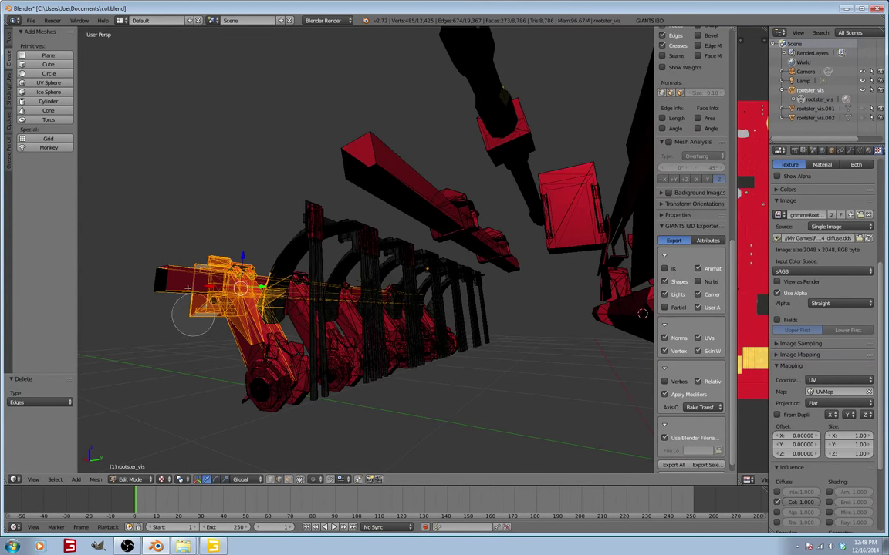
mouse_move(187, 315)
left_mouse_down()
mouse_move(218, 251)
mouse_move(217, 304)
left_mouse_up()
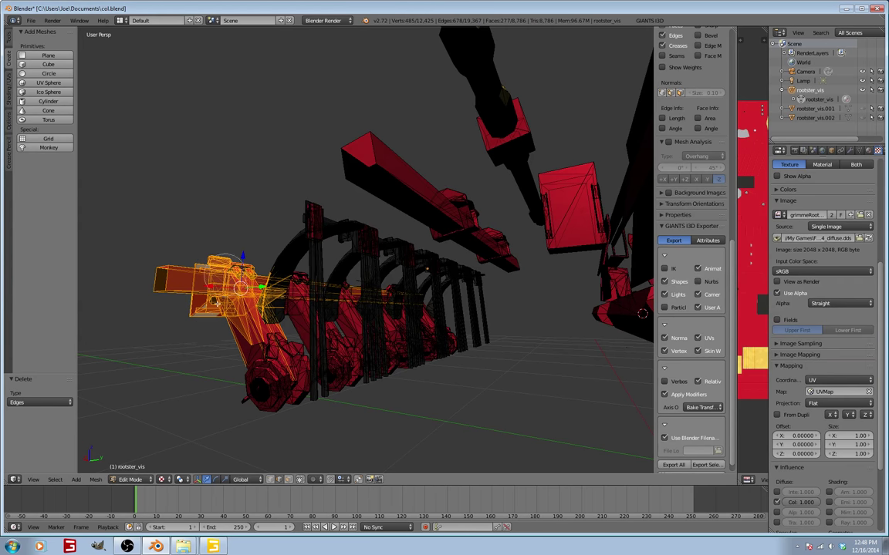
Circle-select the matching plate and mount at the opposite end of the crossbeam, adding them to the selection
middle_click_drag(214, 308, 344, 396)
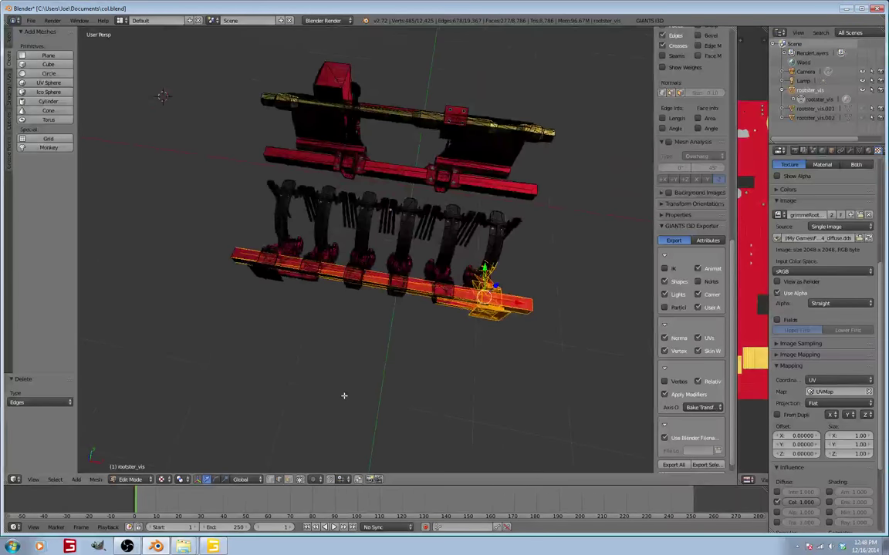
key("c")
mouse_move(284, 312)
left_mouse_down()
mouse_move(252, 275)
mouse_move(243, 314)
left_mouse_up()
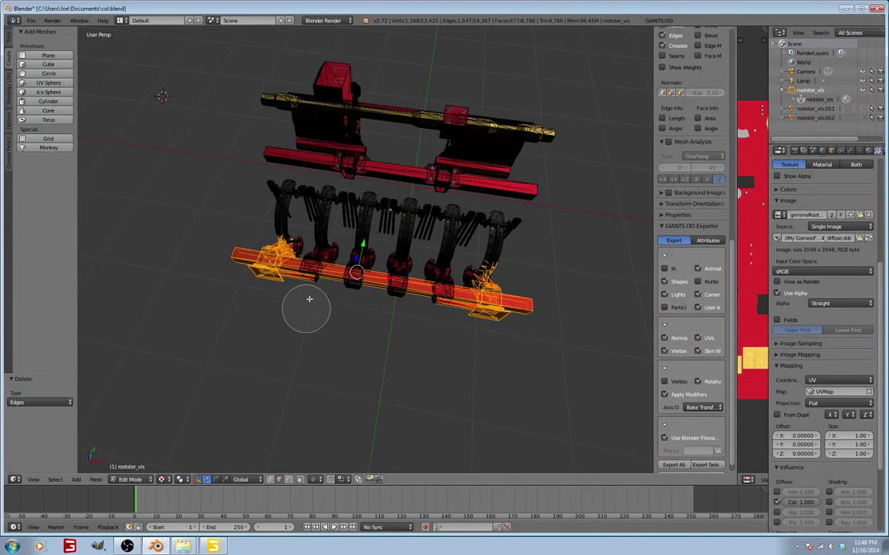
Deselect the crossbeam and red tine arms from the side with circle select, keeping the end plates selected
mouse_move(305, 311)
middle_mouse_down()
mouse_move(317, 288)
mouse_move(305, 249)
mouse_move(239, 239)
mouse_move(199, 258)
mouse_move(243, 220)
mouse_move(393, 270)
mouse_move(456, 272)
mouse_move(432, 251)
mouse_move(506, 274)
mouse_move(555, 340)
mouse_move(543, 353)
mouse_move(468, 278)
middle_mouse_up()
key("Escape")
key("c")
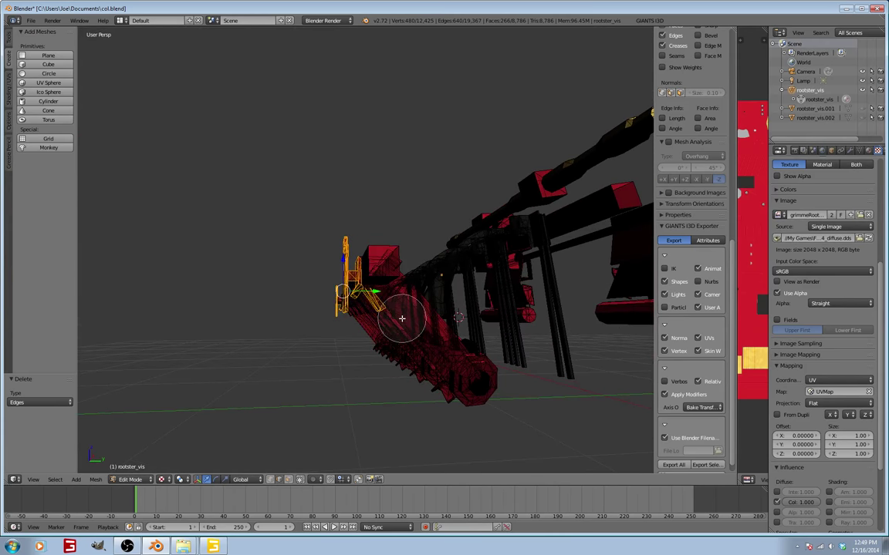
key("Escape")
Inspect the end plates from several angles and deselect the stray geometry around their mounts
mouse_move(393, 309)
middle_mouse_down()
mouse_move(386, 327)
mouse_move(434, 419)
mouse_move(425, 403)
middle_mouse_up()
scroll(425, 402, "up", 6)
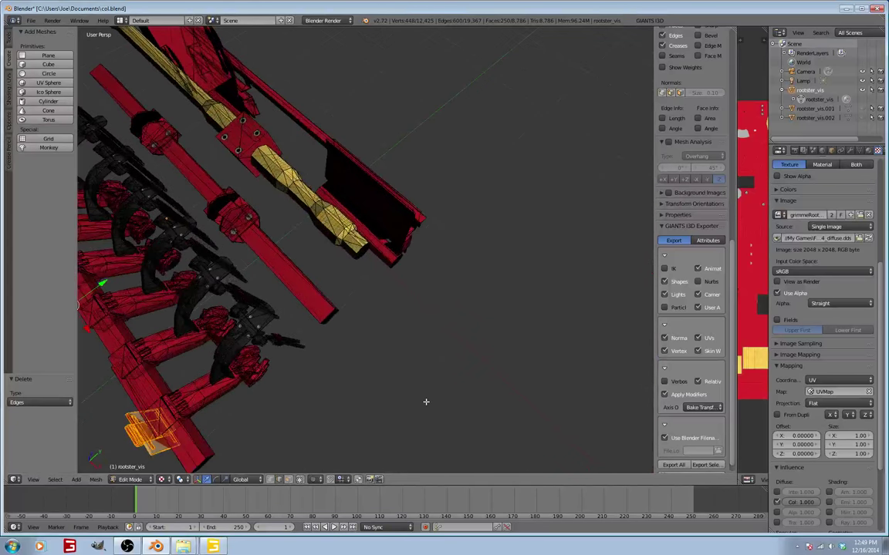
scroll(426, 396, "down", 4)
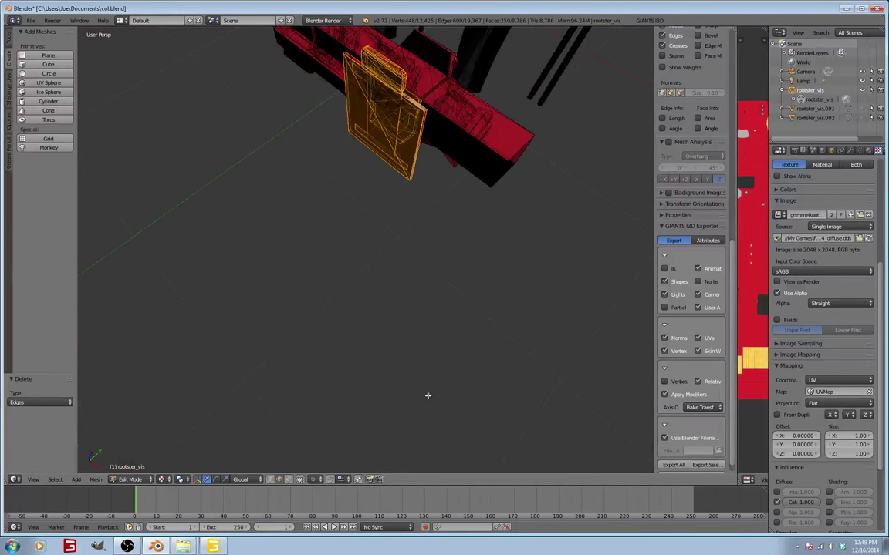
middle_click_drag(513, 262, 453, 279)
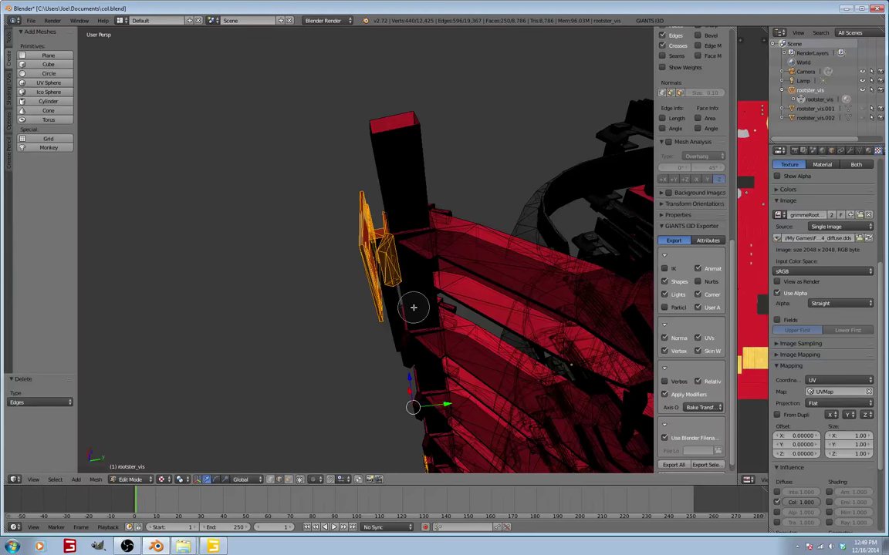
middle_click_drag(413, 308, 410, 361)
middle_click_drag(428, 363, 429, 374)
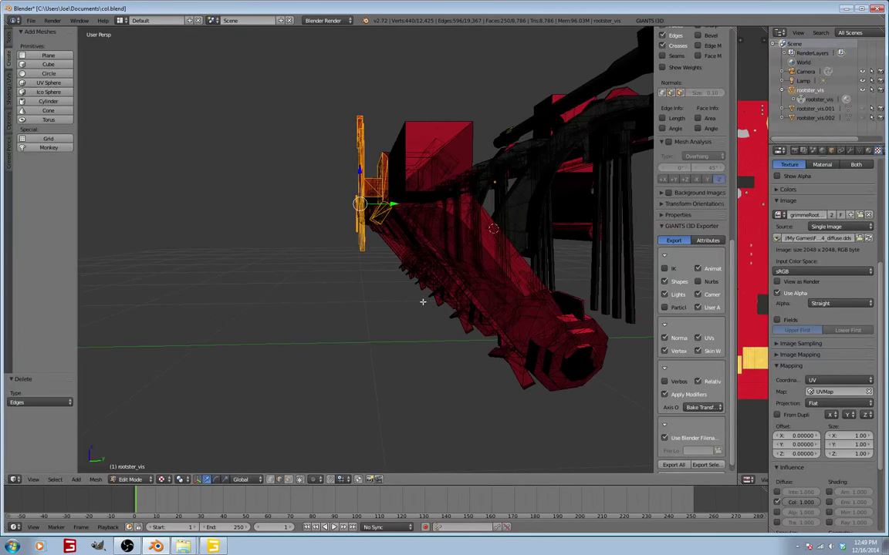
Deselect the angled brace pieces between the end plates and the crossbeam with circle select
key("c")
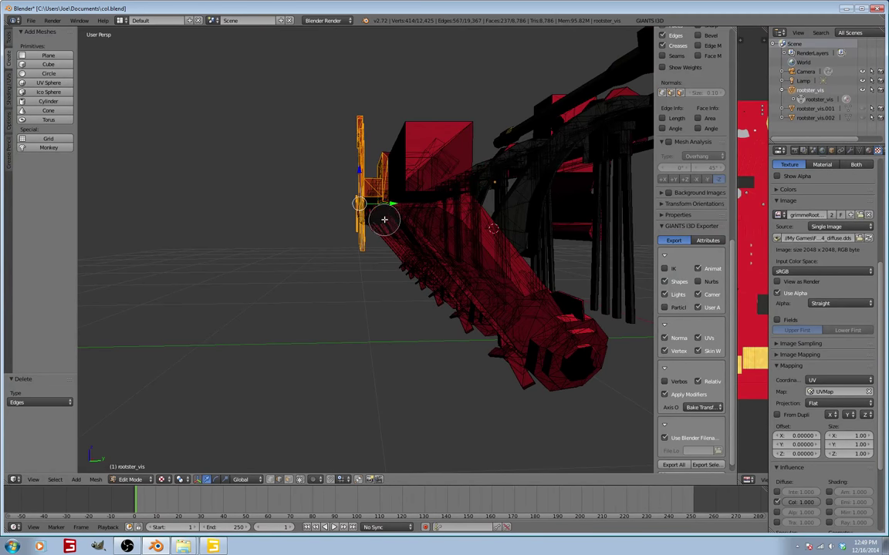
middle_click_drag(383, 212, 394, 160)
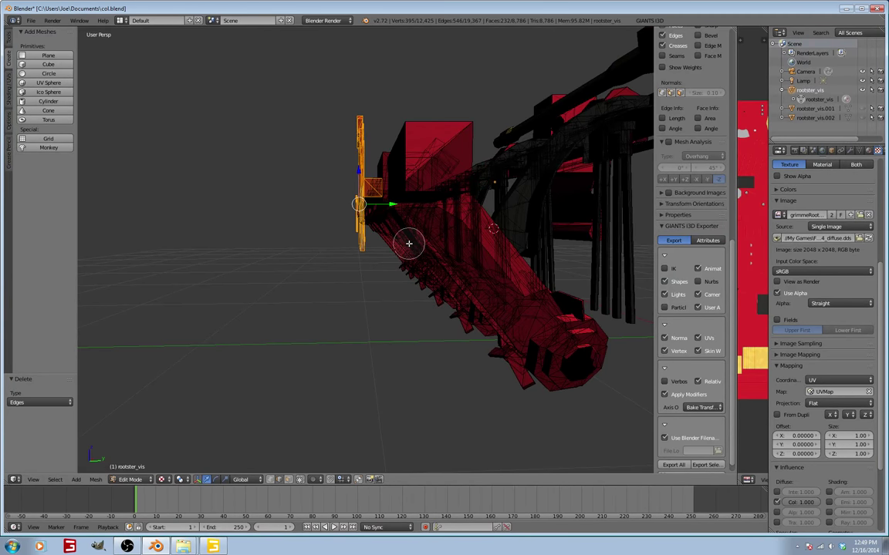
key("Escape")
Circle-select the missed face of the nearer end plate, adding it back to the selection
middle_click_drag(368, 219, 397, 211)
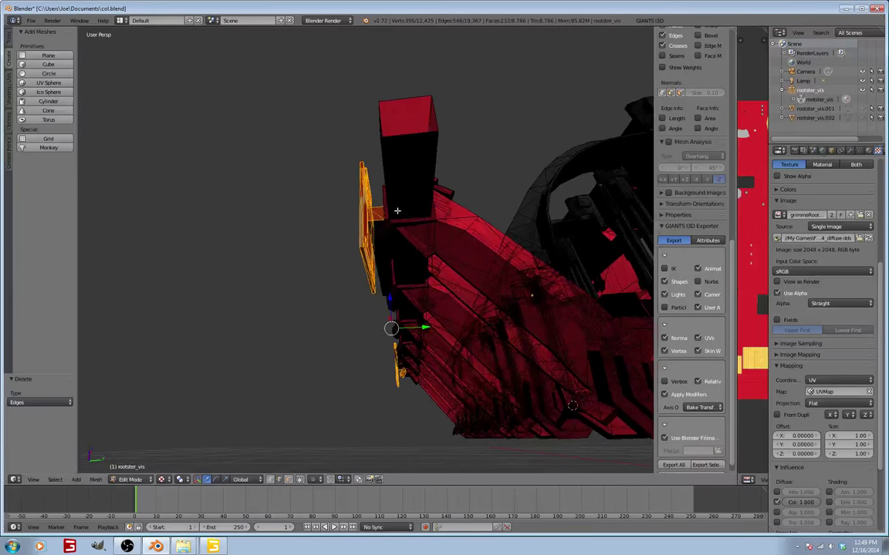
key("c")
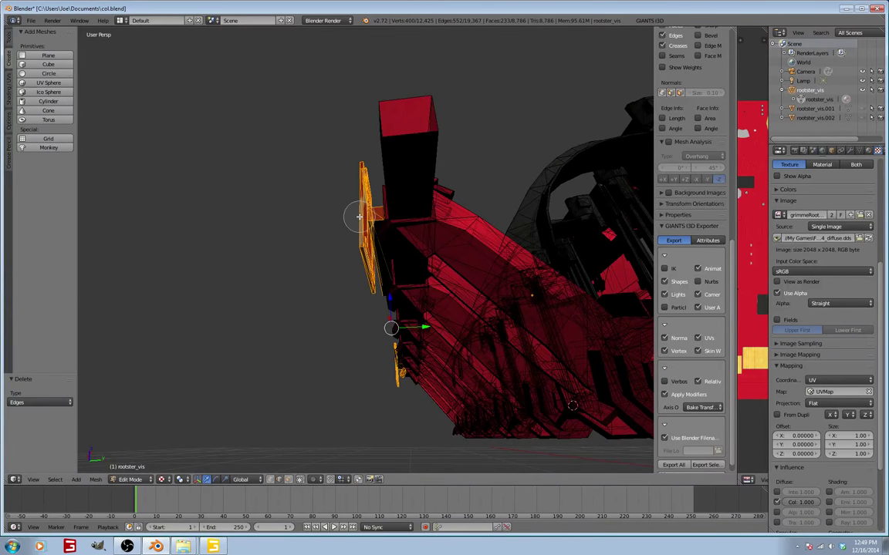
key("Escape")
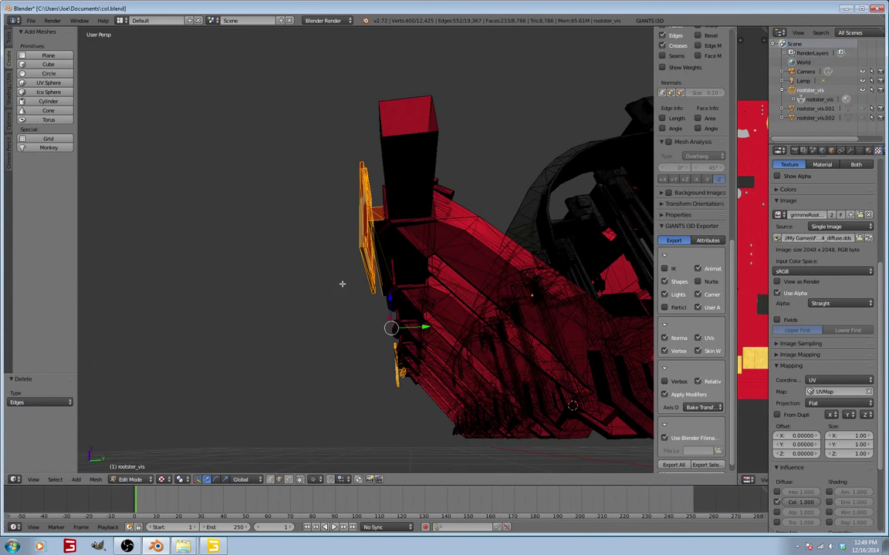
Circle-select the missed faces of the flat bar behind the end plate, adding them to the selection
middle_click_drag(341, 284, 548, 327)
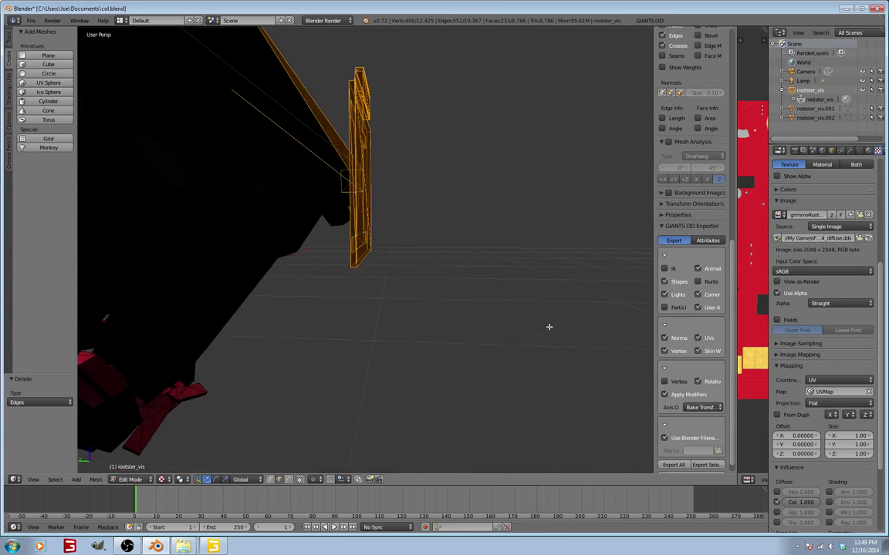
mouse_move(481, 318)
middle_mouse_down()
mouse_move(472, 318)
mouse_move(478, 307)
middle_mouse_up()
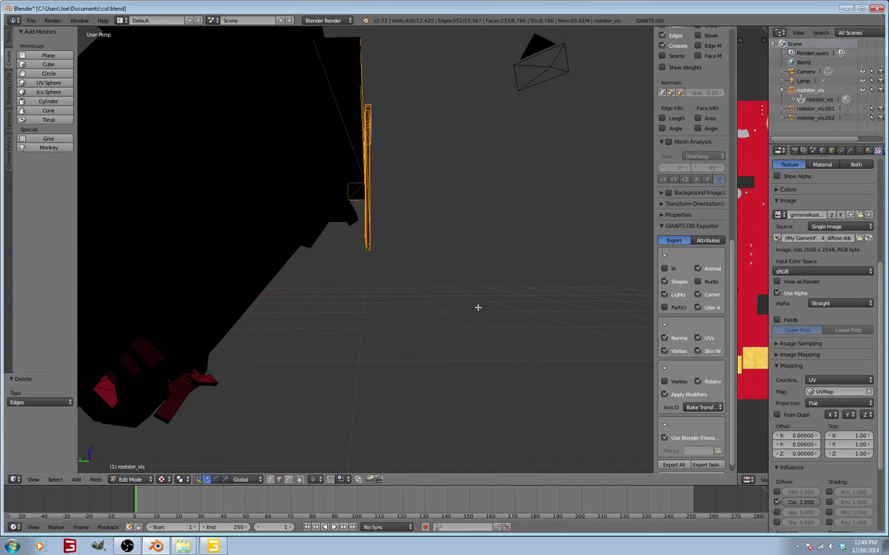
key("c")
mouse_move(391, 114)
left_mouse_down()
mouse_move(355, 53)
mouse_move(356, 78)
left_mouse_up()
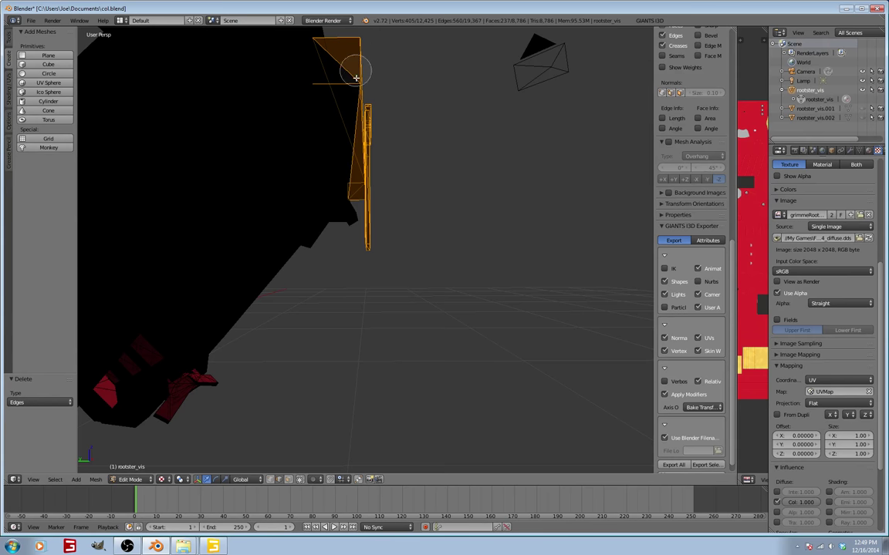
right_click(388, 163)
mouse_move(389, 167)
middle_mouse_down()
mouse_move(399, 192)
mouse_move(394, 231)
middle_mouse_up()
left_click_drag(366, 311, 364, 309)
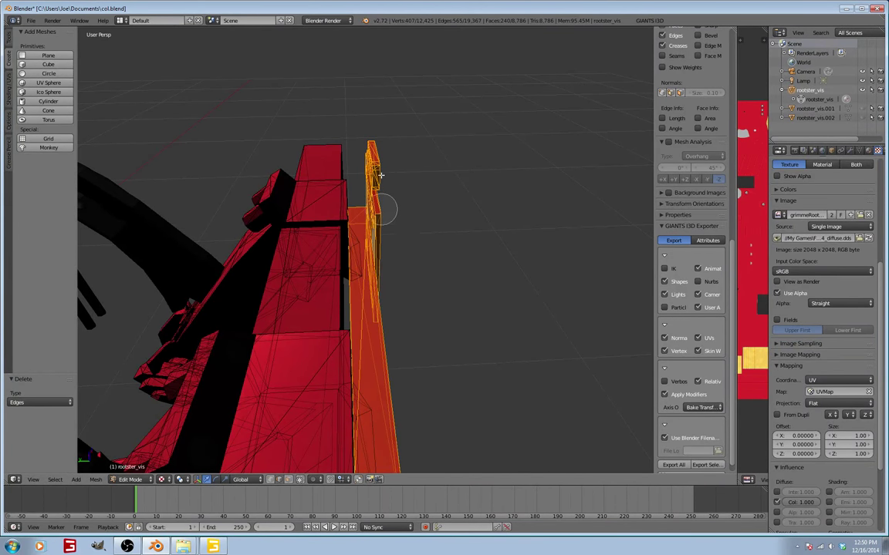
Deselect the linked stray angled piece beside the end plate, keeping the plate and its flat bar selected
key("Escape")
mouse_move(417, 273)
middle_mouse_down()
mouse_move(423, 280)
mouse_move(417, 257)
mouse_move(385, 274)
mouse_move(310, 280)
mouse_move(298, 271)
mouse_move(506, 222)
mouse_move(434, 221)
mouse_move(406, 252)
mouse_move(438, 227)
middle_mouse_up()
key("KP_Decimal")
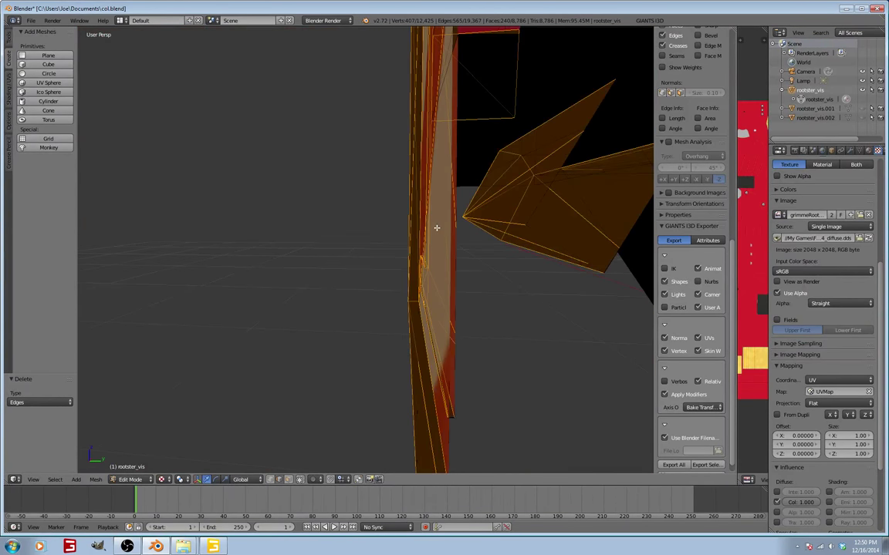
scroll(437, 228, "down", 5)
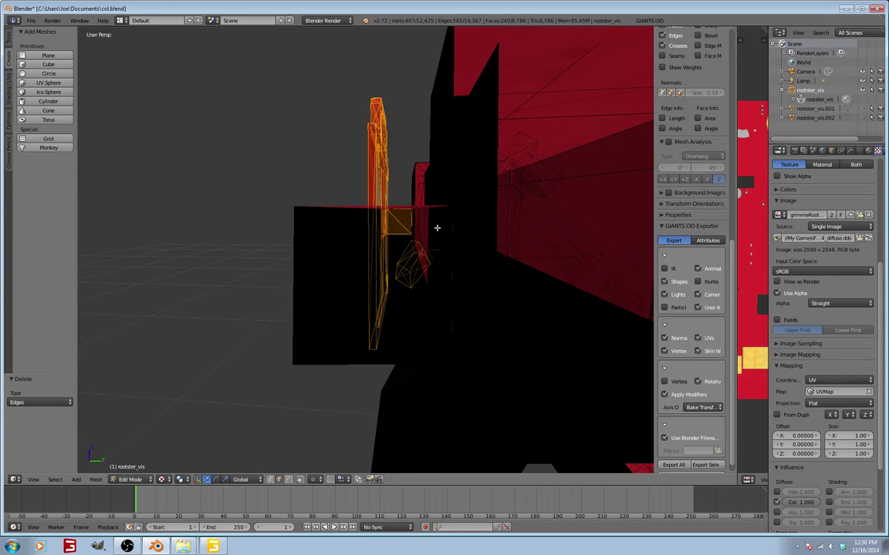
mouse_move(436, 228)
middle_mouse_down()
mouse_move(444, 238)
mouse_move(429, 244)
mouse_move(425, 225)
mouse_move(435, 220)
middle_mouse_up()
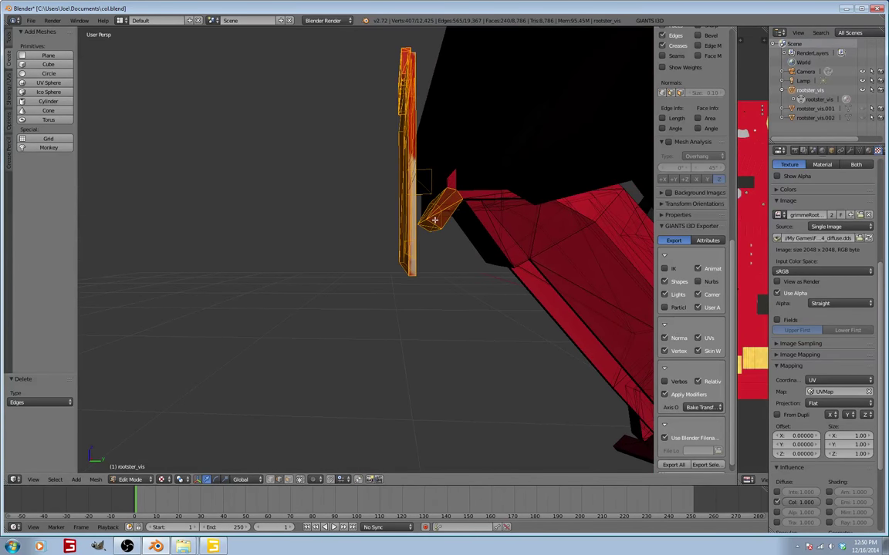
left_click_drag(447, 219, 439, 220)
key("shift+l")
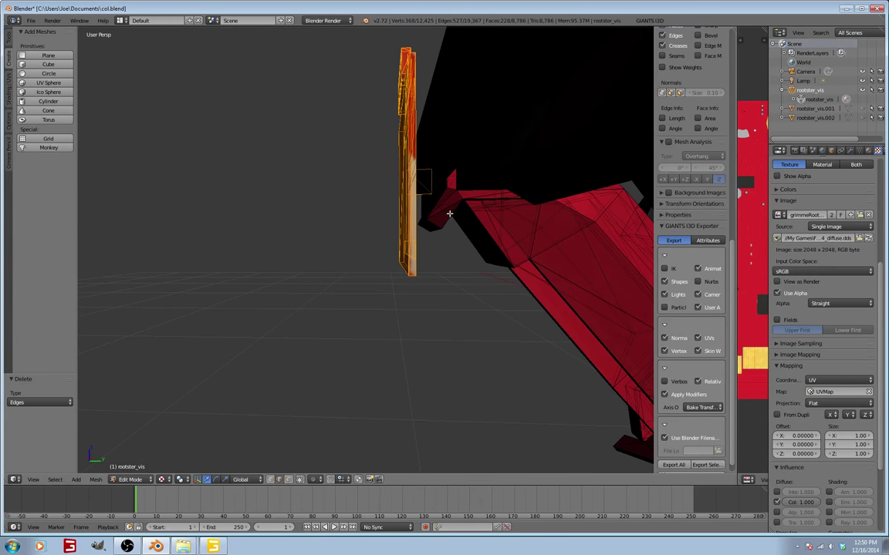
Circle-select the remaining faces of the other flat bar running from the end plate along the crossbeam
middle_click_drag(453, 210, 433, 259)
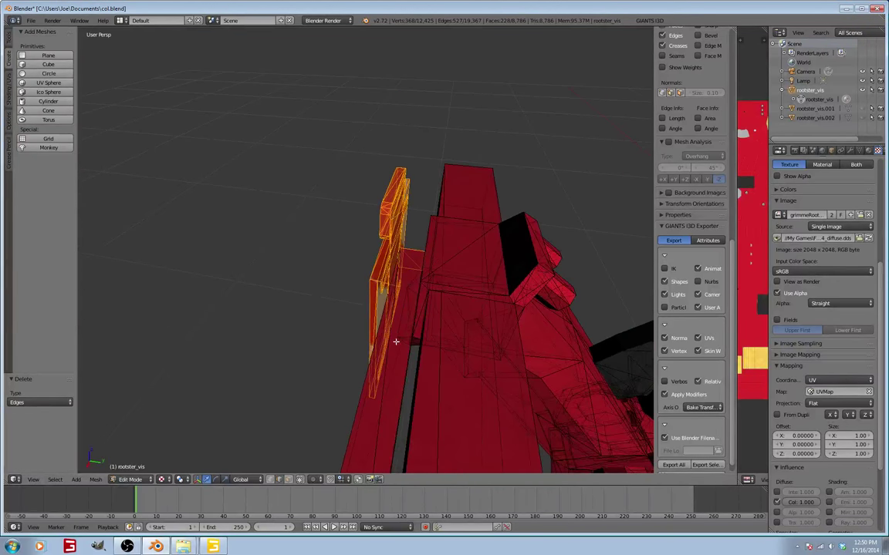
key("c")
mouse_move(364, 413)
left_mouse_down()
mouse_move(364, 422)
mouse_move(385, 427)
left_mouse_up()
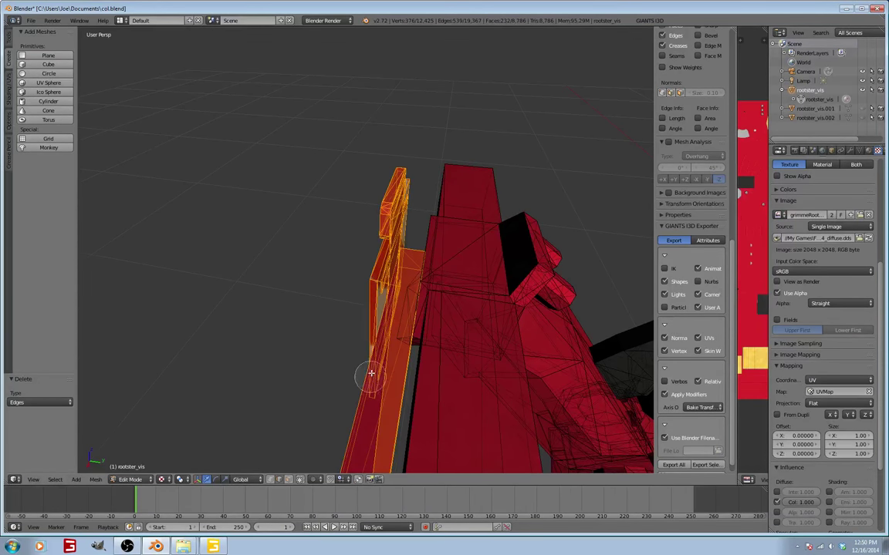
right_click(394, 255)
scroll(394, 255, "down", 5)
scroll(394, 255, "up", 2)
middle_click_drag(384, 310, 386, 308)
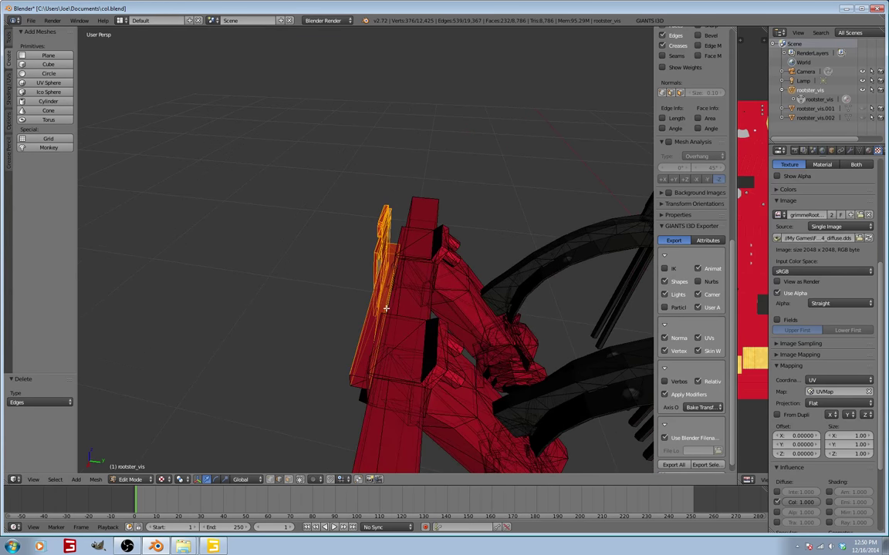
key("c")
left_click_drag(335, 361, 342, 373)
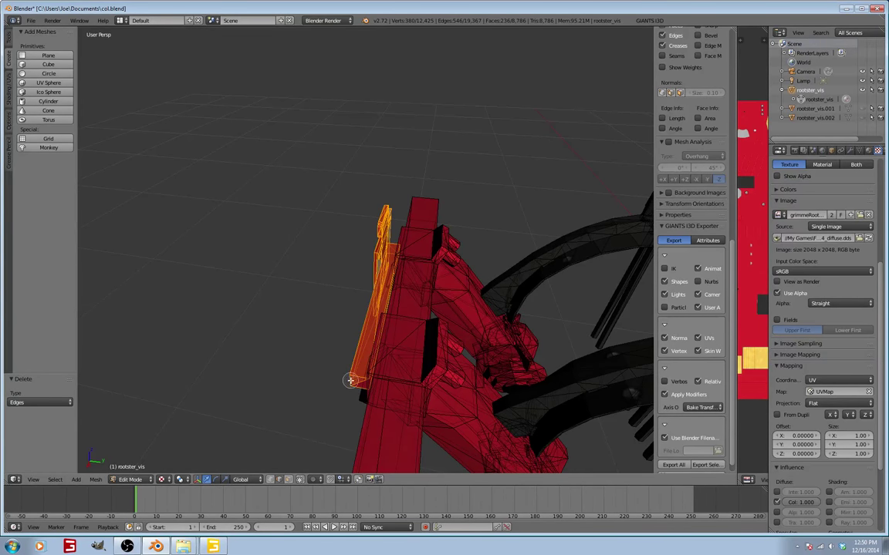
Delete the edges of both selected end plates and their flat bars, checking the selection from the front and side
middle_click_drag(344, 384, 395, 354)
scroll(361, 333, "up", 4)
scroll(394, 354, "down", 3)
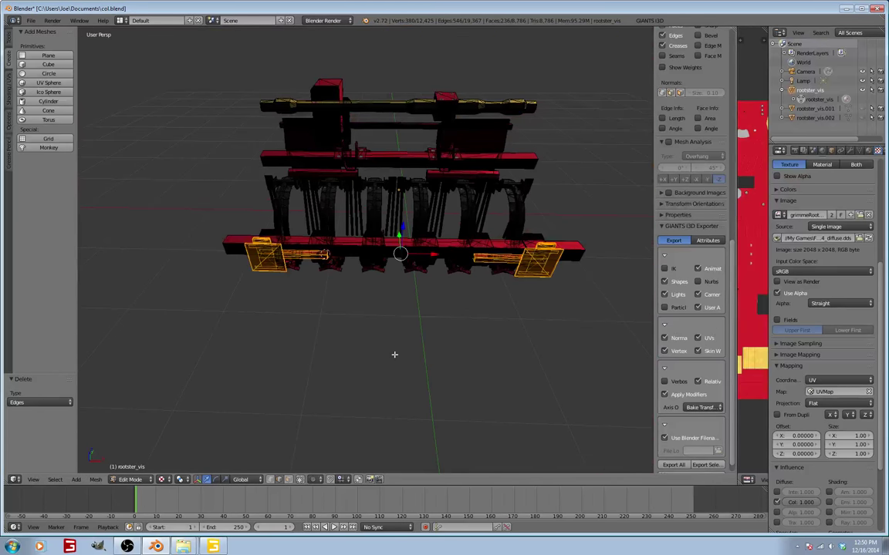
scroll(275, 435, "up", 5)
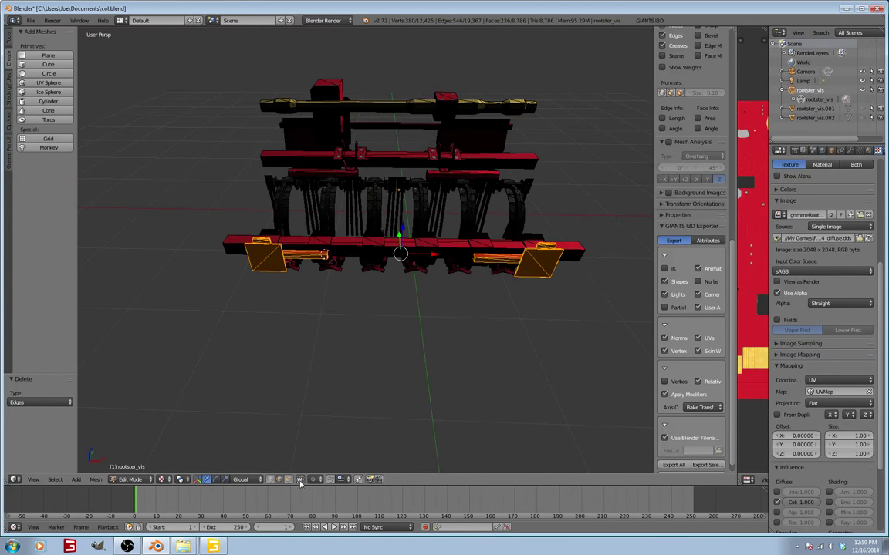
middle_click_drag(303, 427, 379, 409)
scroll(380, 403, "down", 3)
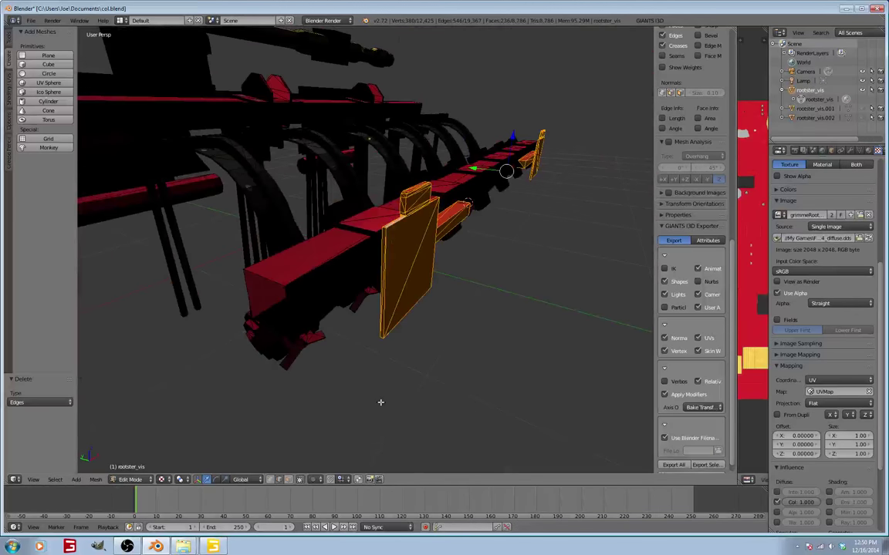
key("x")
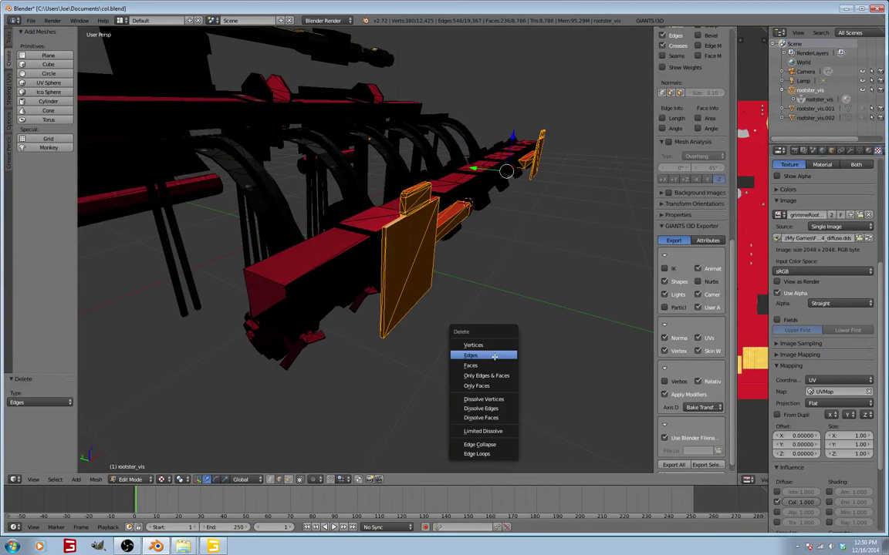
left_click(494, 356)
Check the stripped mesh from several angles and unhide the rootster_vis.001 and rootster_vis.002 objects
middle_click_drag(494, 356, 347, 308)
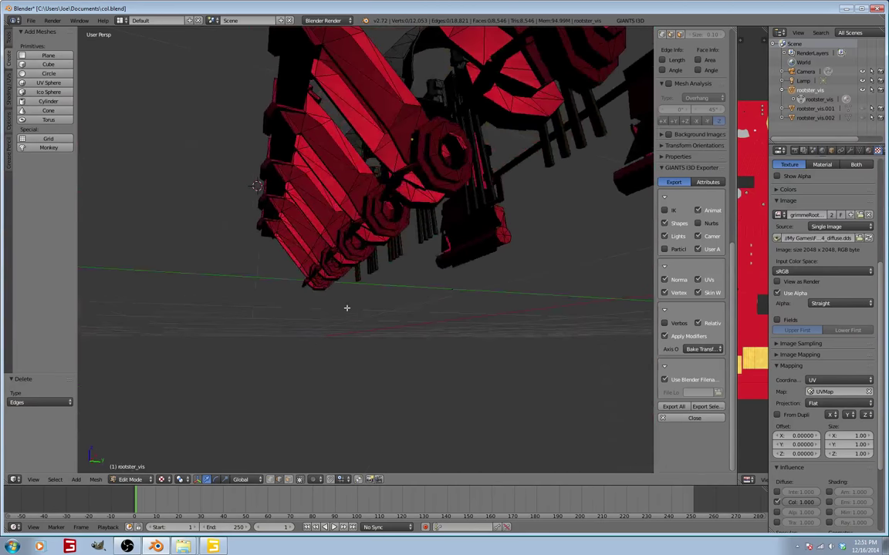
left_click(300, 480)
key("c")
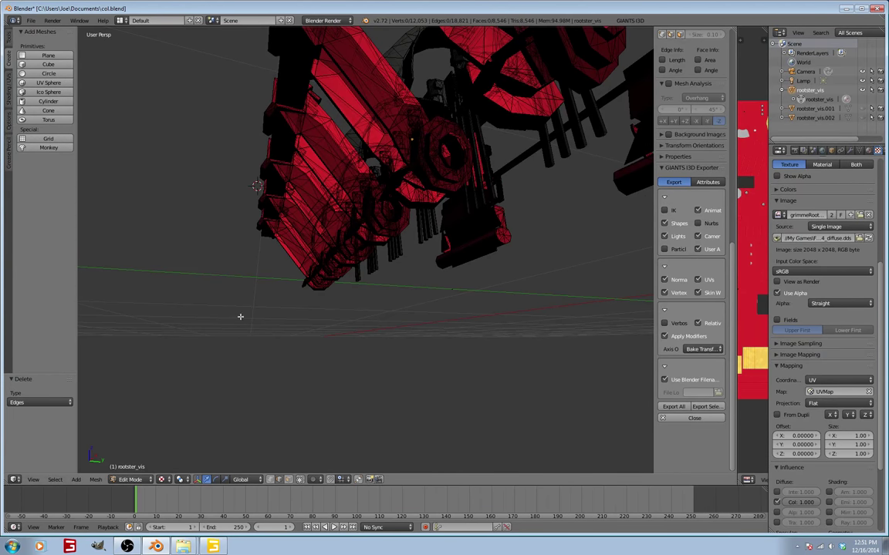
middle_click_drag(240, 316, 395, 410)
scroll(395, 409, "down", 3)
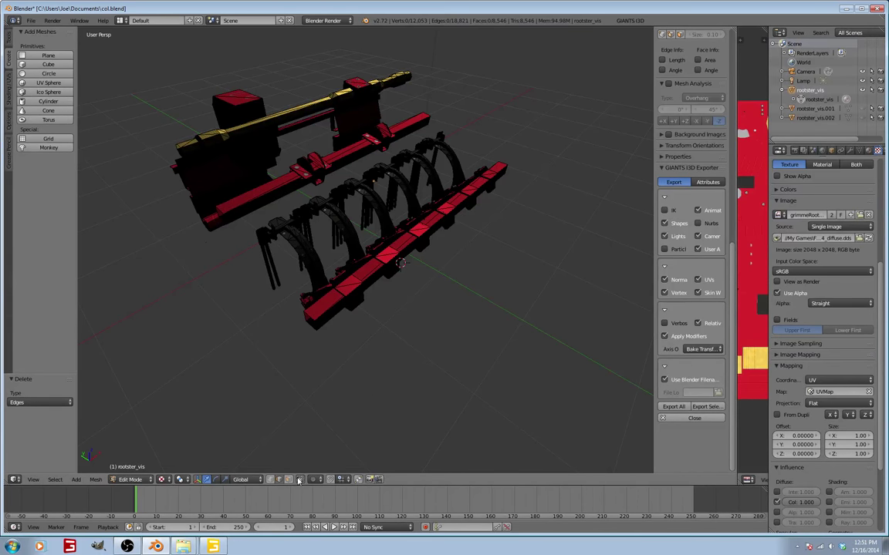
middle_click_drag(302, 393, 401, 332)
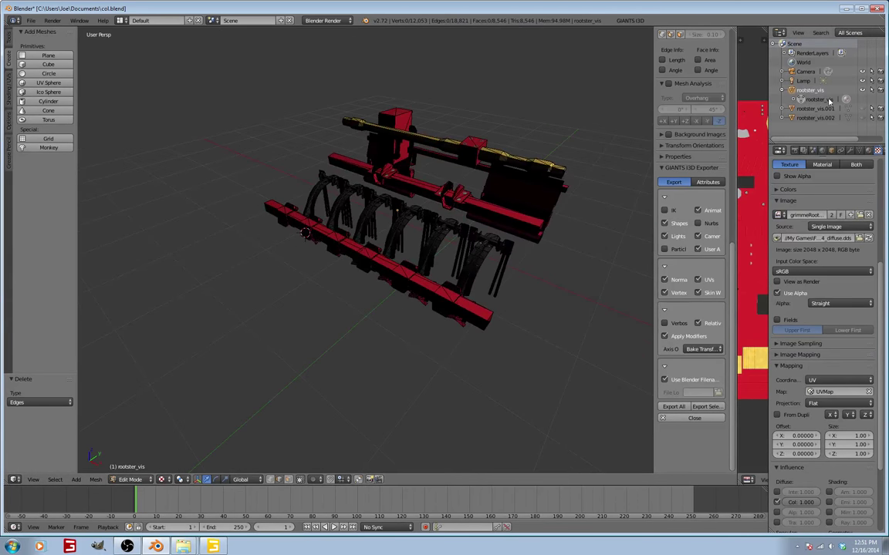
left_click(862, 118)
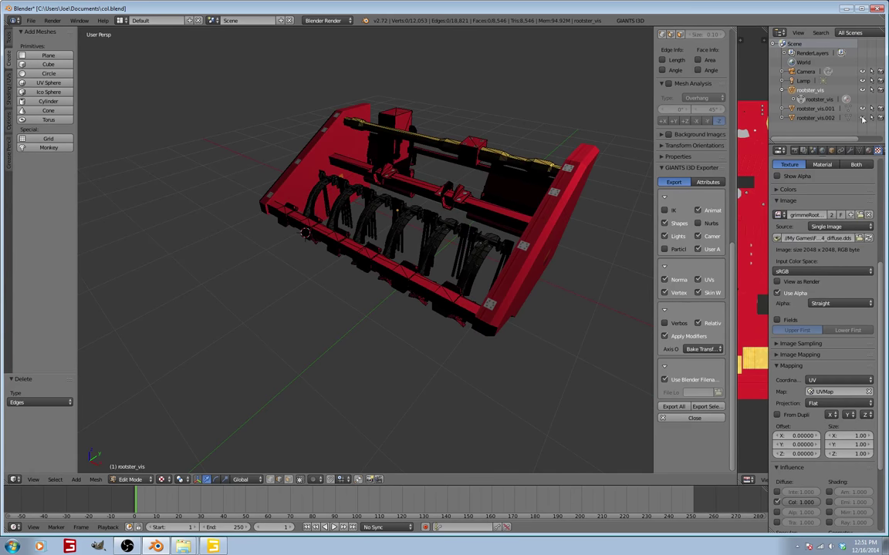
Select rootster_vis, rootster_vis.001 and rootster_vis.002 in Object Mode and join them into one object, with rootster_vis.002 active
left_click(792, 92)
middle_click_drag(528, 327, 428, 256)
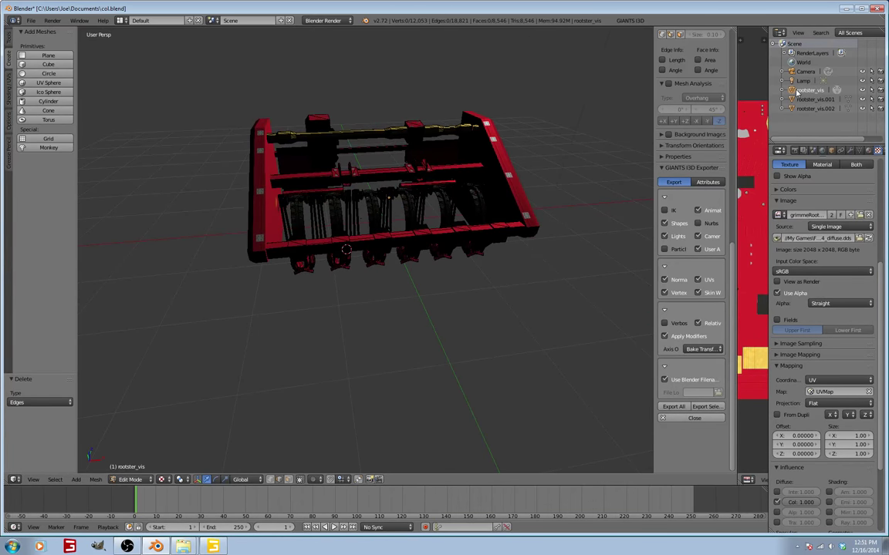
left_click(810, 108)
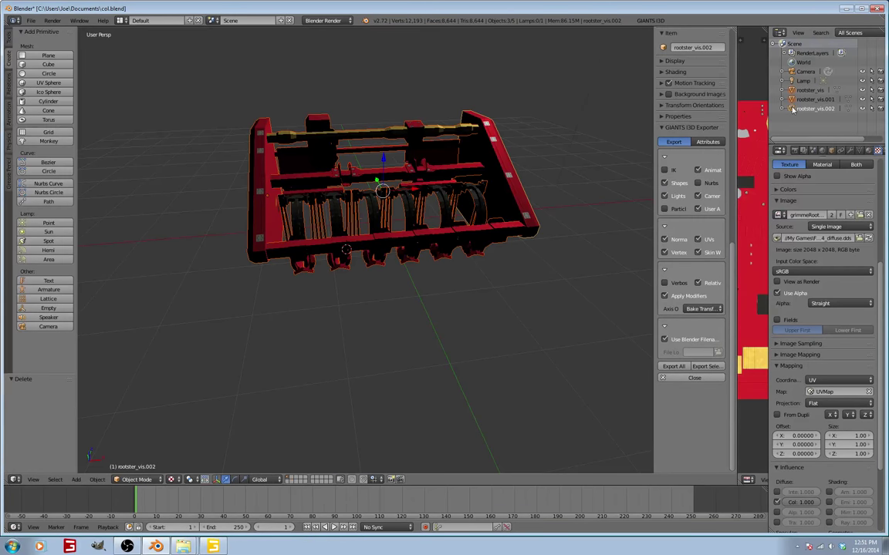
mouse_move(381, 289)
middle_mouse_down()
mouse_move(365, 330)
mouse_move(305, 275)
mouse_move(358, 289)
mouse_move(419, 275)
mouse_move(367, 277)
middle_mouse_up()
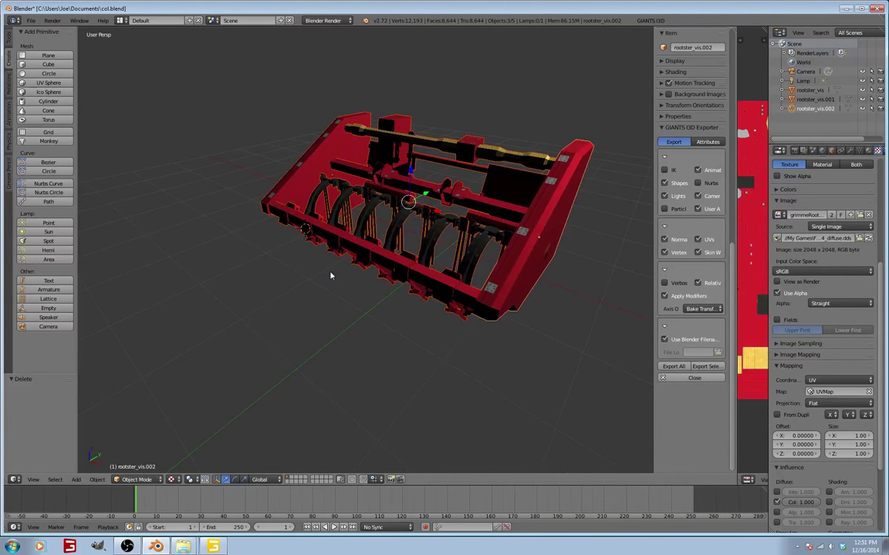
left_click(9, 40)
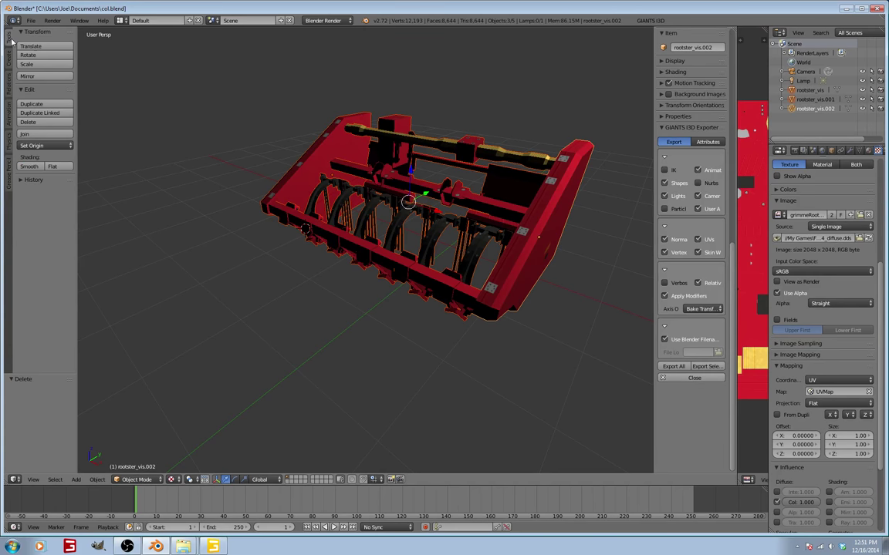
left_click(26, 135)
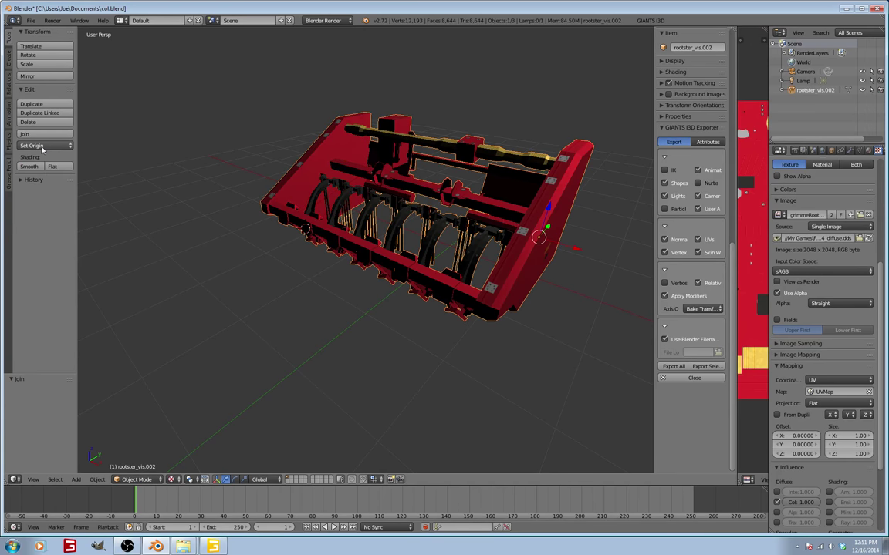
Set the joined object's origin to its center of mass and deselect the object
left_click(43, 146)
left_click(62, 187)
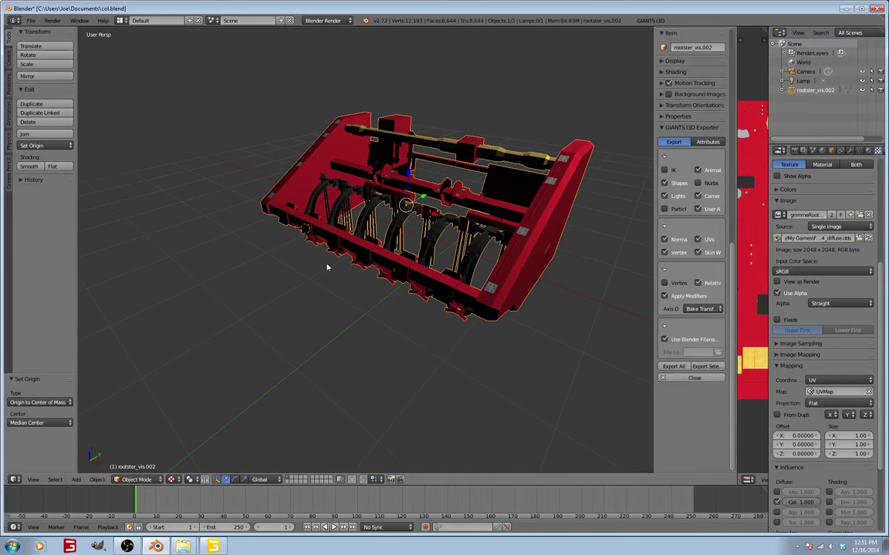
middle_click_drag(327, 266, 341, 340)
key("a")
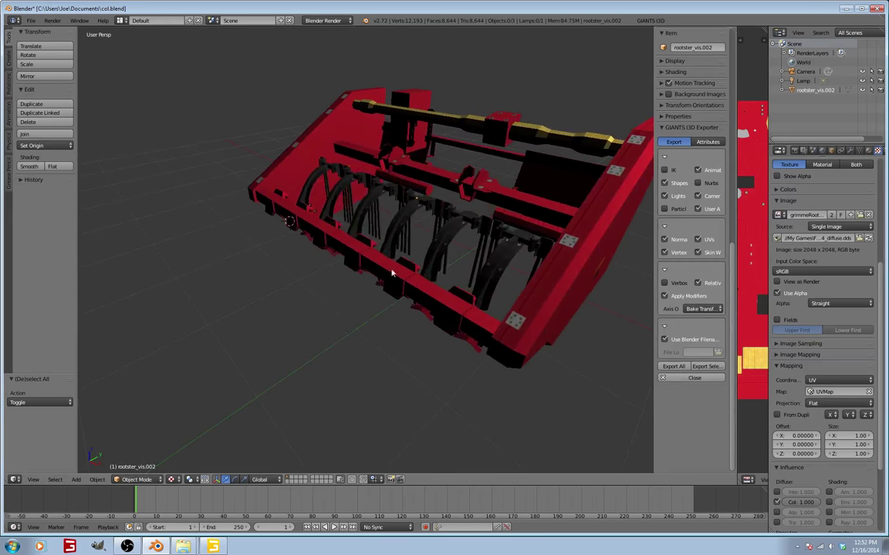
Select both linked clamp brackets on the middle red bar in Edit Mode, including hidden geometry, and deselect the bar itself
middle_click_drag(392, 274, 452, 307)
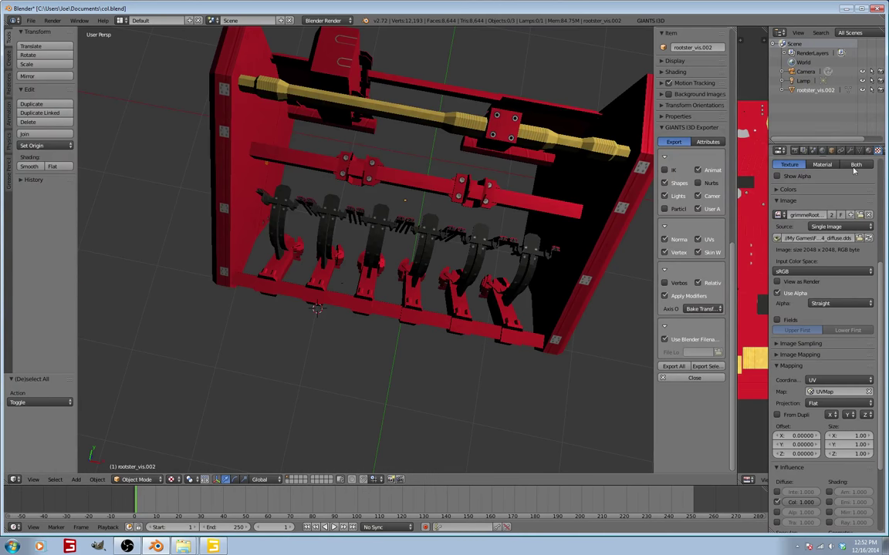
key("Tab")
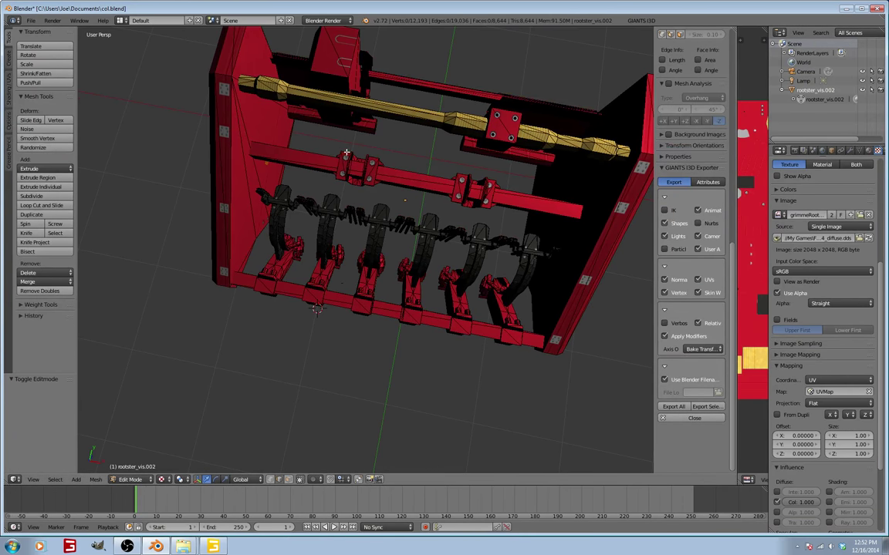
left_click(311, 480)
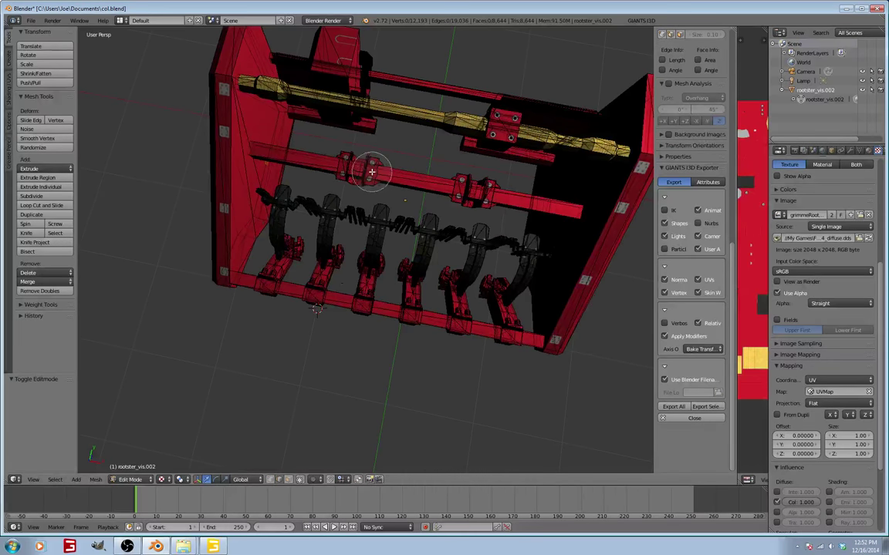
key("l")
key("l")
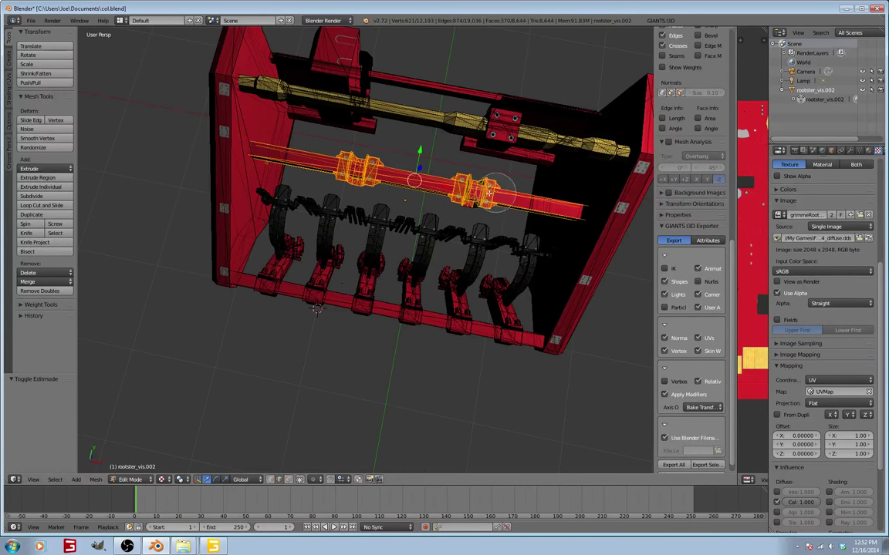
key("c")
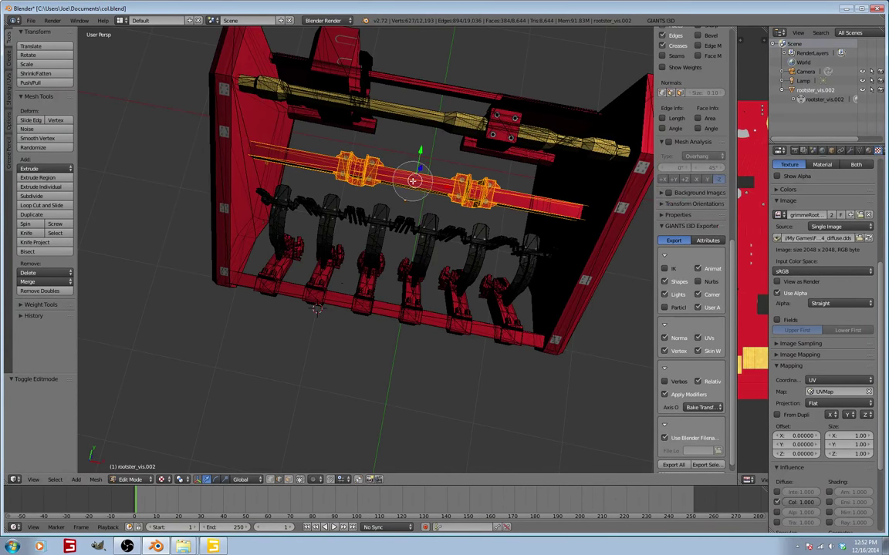
middle_click(413, 176)
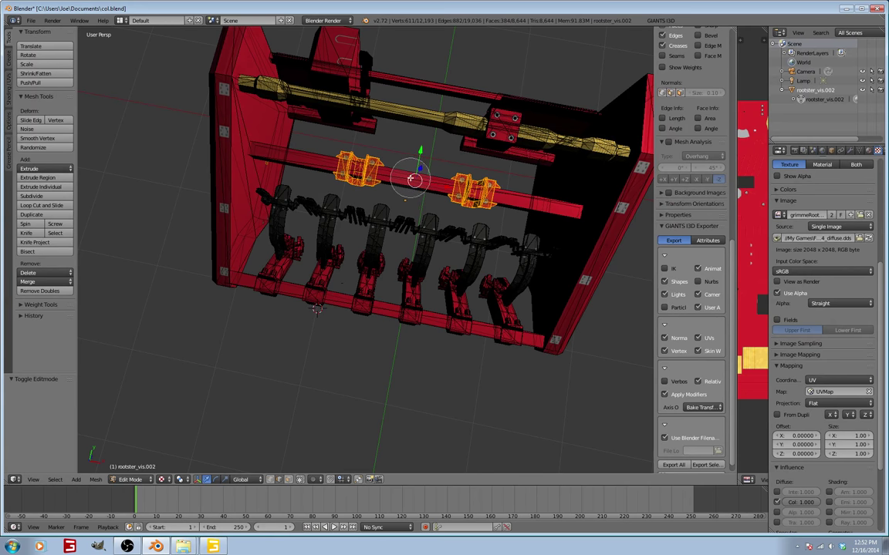
right_click(405, 180)
middle_click_drag(391, 199, 417, 170)
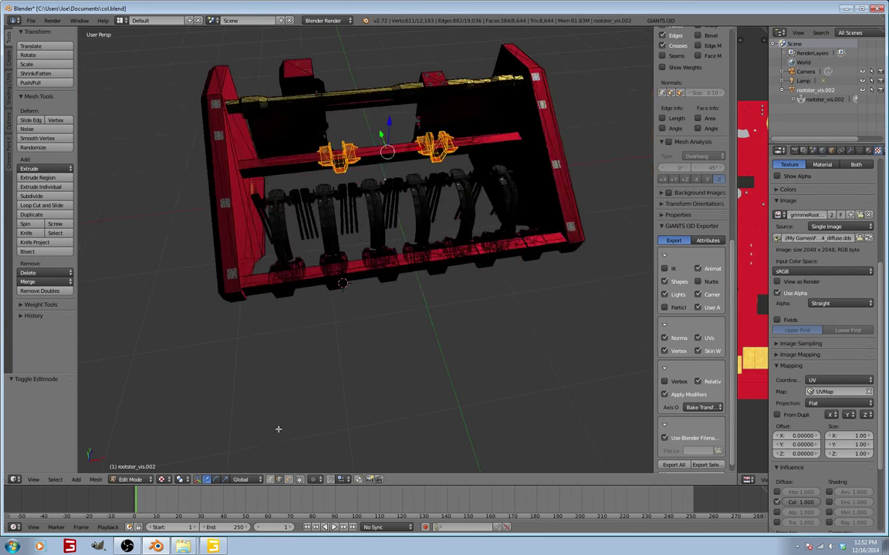
Delete the edges of the two selected clamp brackets on the middle red bar
key("x")
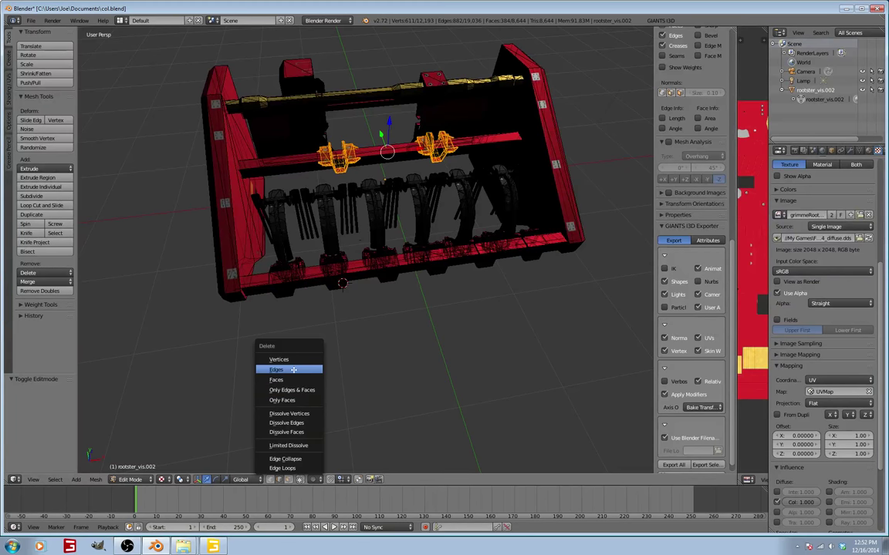
left_click(287, 369)
middle_click_drag(353, 348, 337, 239)
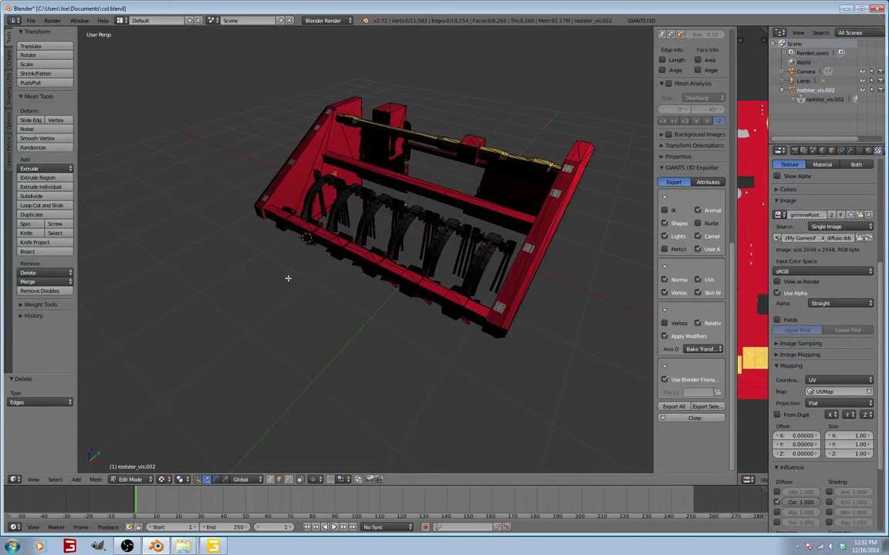
mouse_move(287, 279)
middle_mouse_down()
mouse_move(281, 286)
mouse_move(331, 301)
mouse_move(365, 301)
mouse_move(384, 276)
mouse_move(294, 287)
middle_mouse_up()
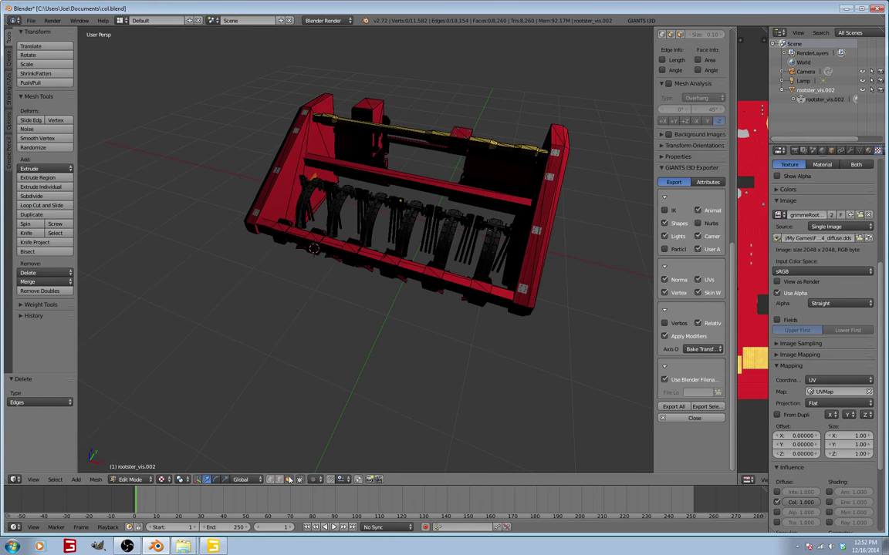
Pick out the linked inner pieces of one end plate and clear the selection
key("l")
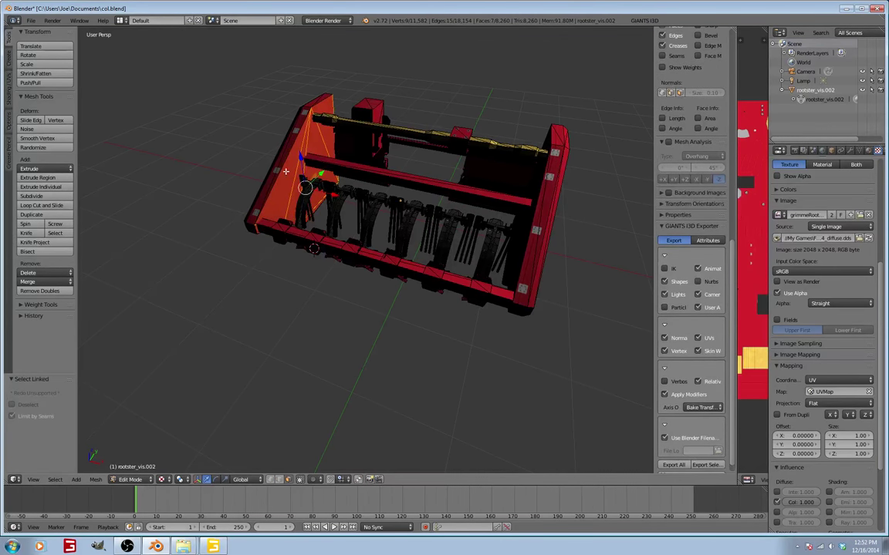
key("l")
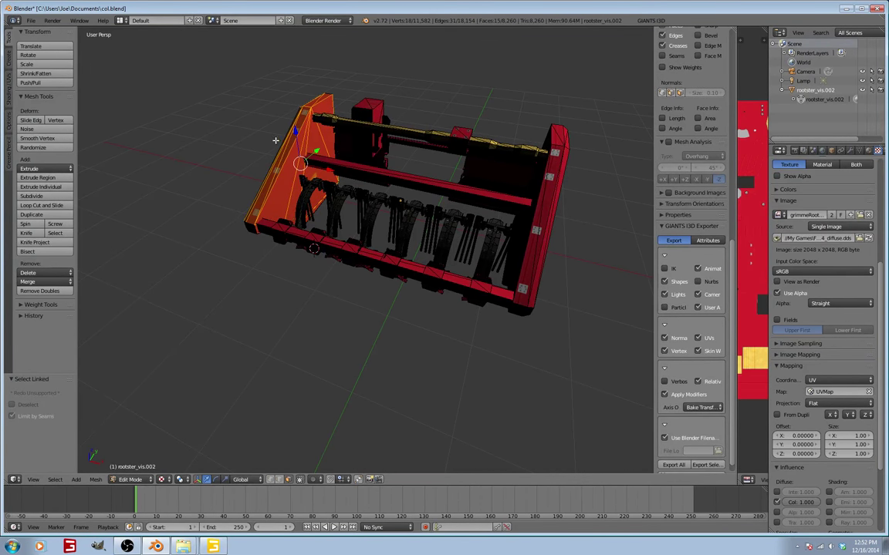
key("a")
middle_click_drag(253, 178, 285, 276)
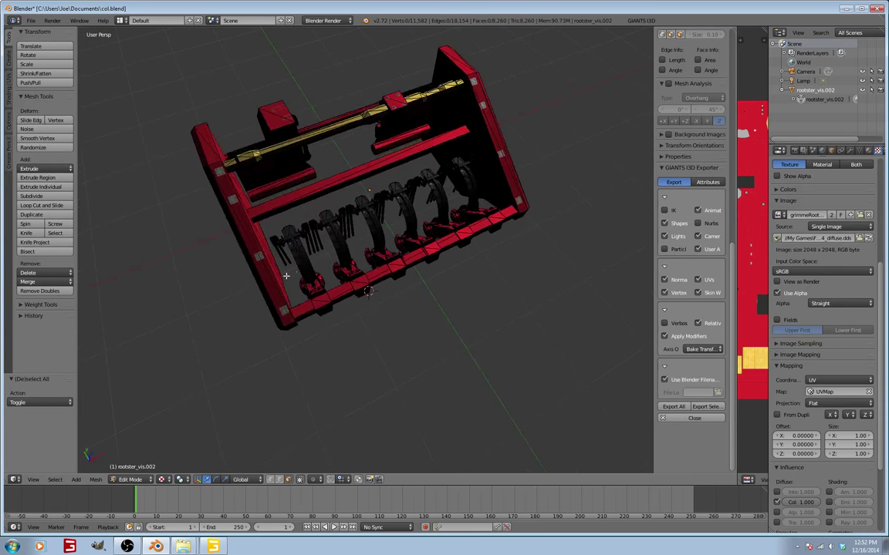
Pick out the linked pieces of both end plates, inside and outside, and clear the selection
key("l")
key("l")
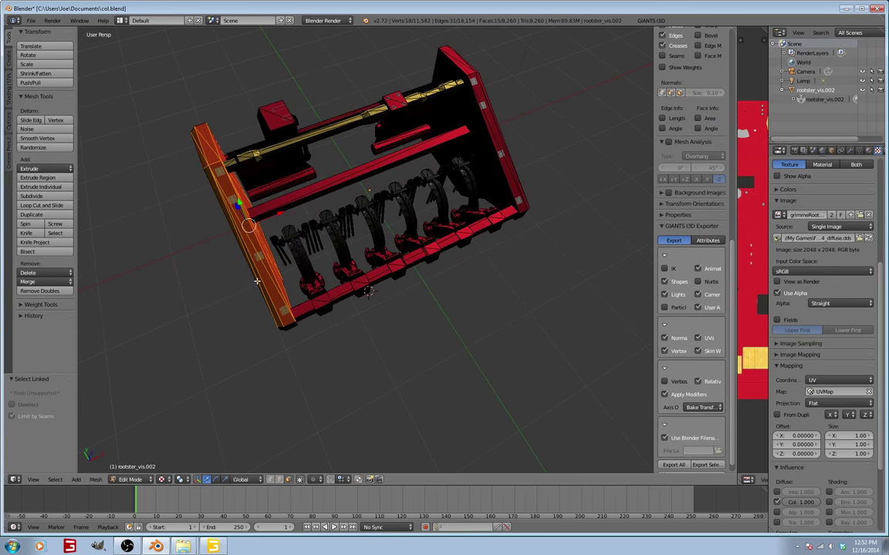
middle_click_drag(230, 254, 258, 223)
key("l")
middle_click_drag(278, 263, 457, 249)
key("l")
key("l")
key("l")
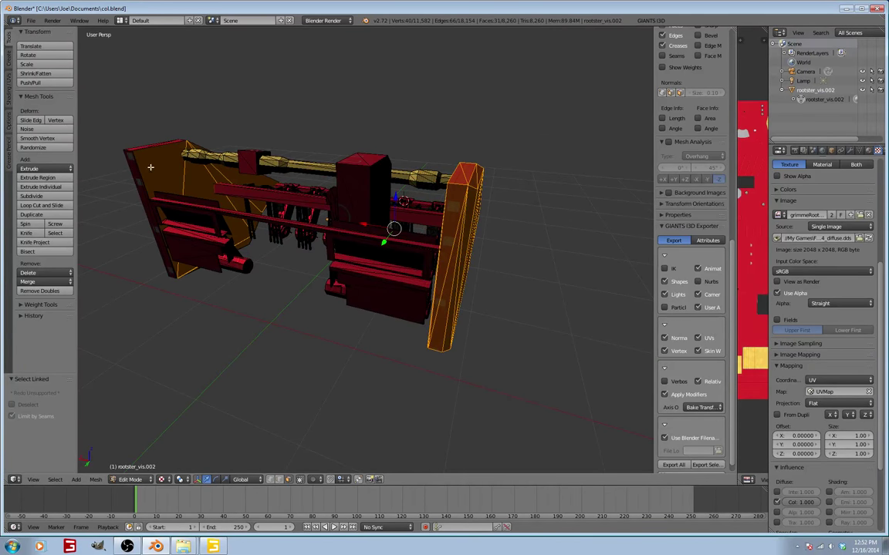
middle_click_drag(138, 250, 219, 264)
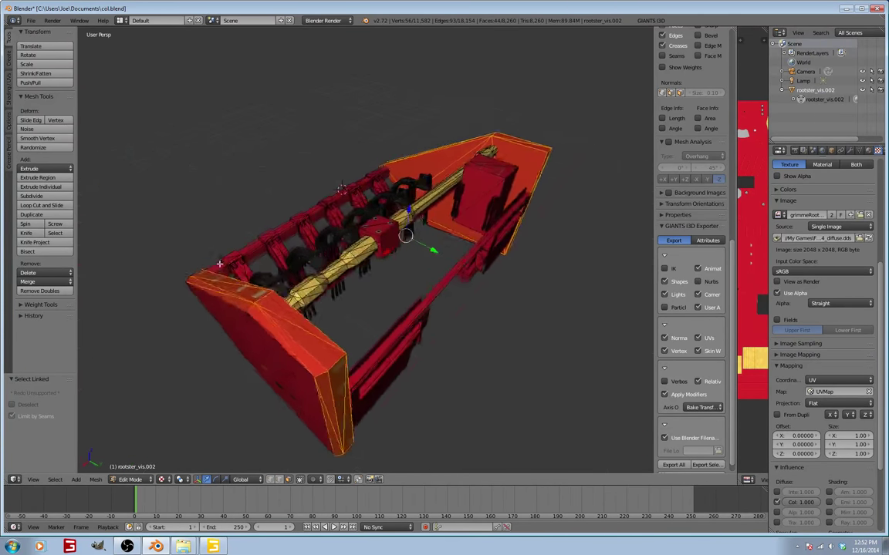
key("l")
middle_click_drag(279, 365, 459, 236)
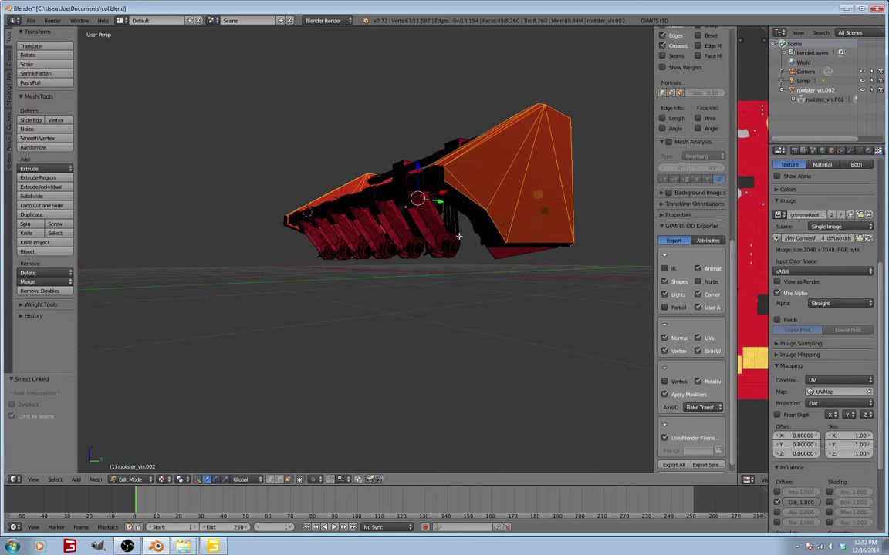
key("l")
key("a")
middle_click_drag(449, 331, 443, 376)
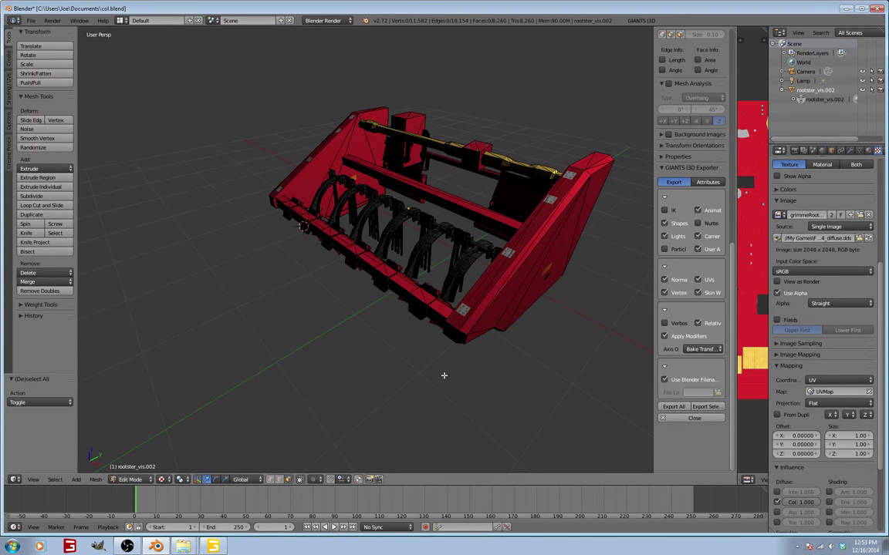
Save the Blender file and export the fully selected rootster mesh as col.i3d
left_click(27, 20)
left_click(54, 91)
key("a")
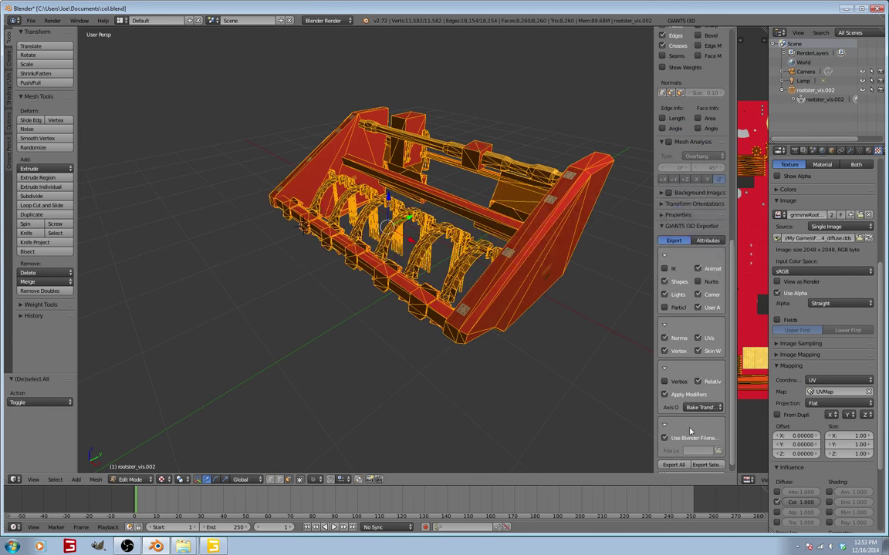
scroll(688, 434, "down", 1)
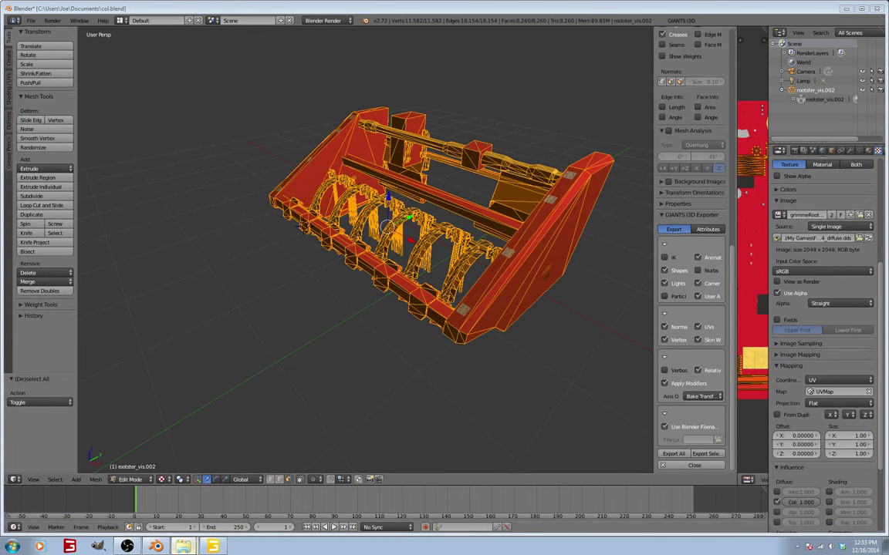
Open col.i3d from the Documents folder in GIANTS Editor and select rootster_vis.002
left_click(183, 546)
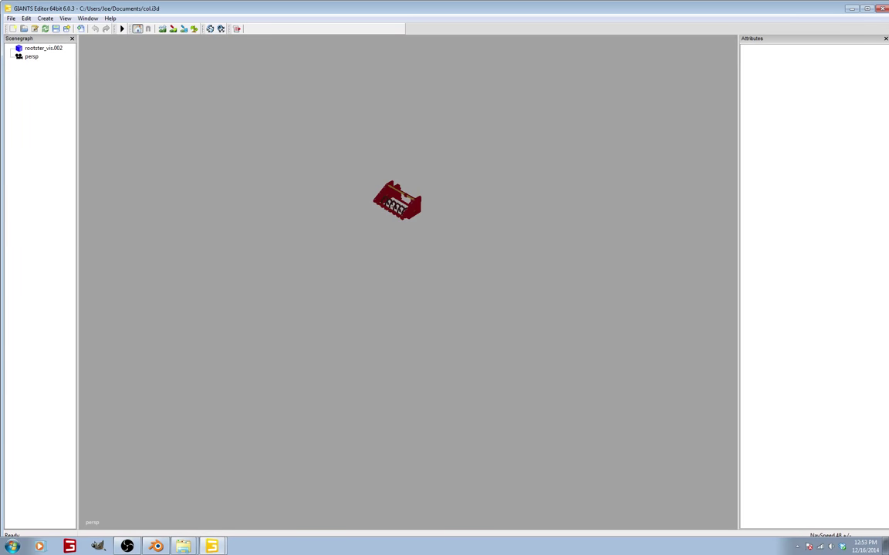
scroll(394, 186, "up", 3)
left_click(43, 48)
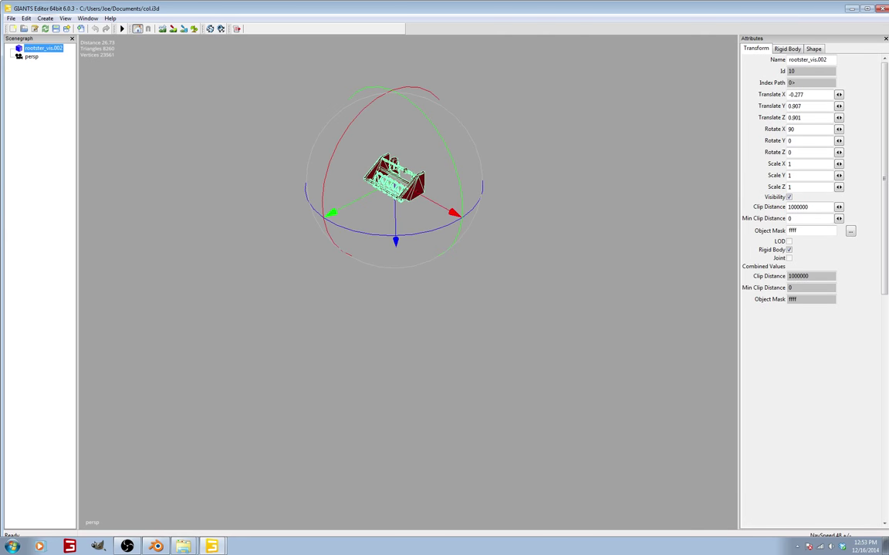
Add a light to the col.i3d scene and examine the textured rootster model up close
left_click(45, 19)
left_click(63, 39)
middle_click_drag(394, 179, 284, 327, "alt")
scroll(430, 245, "up", 5)
scroll(392, 292, "up", 5)
scroll(333, 208, "down", 5)
scroll(328, 227, "up", 5)
scroll(370, 240, "down", 8)
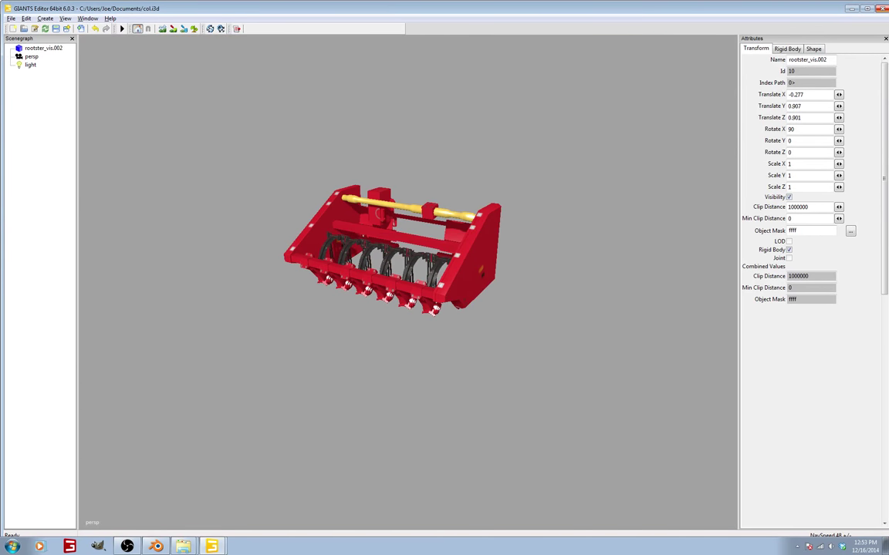
Close col.i3d, return to the grimmeRootster604.i3d scene and examine the complete harvester
key("alt+F4")
key("Return")
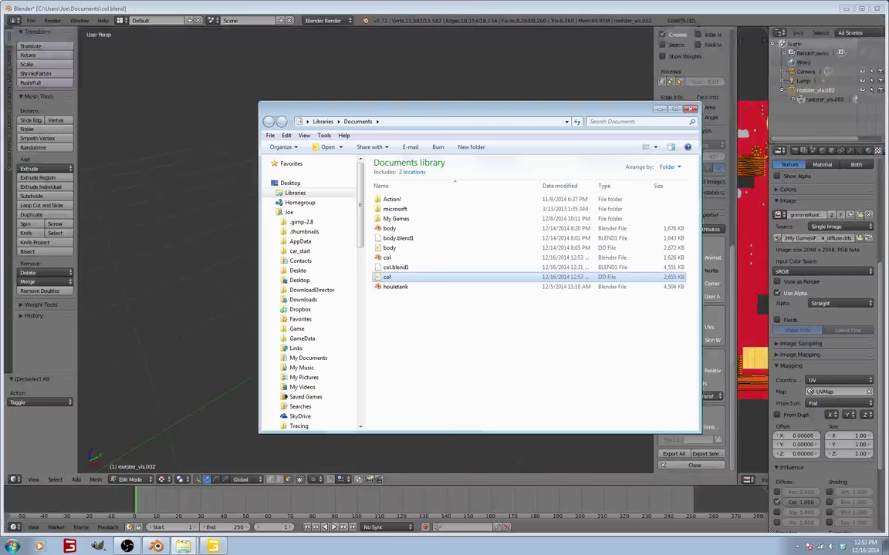
left_click(224, 551)
left_click(259, 205)
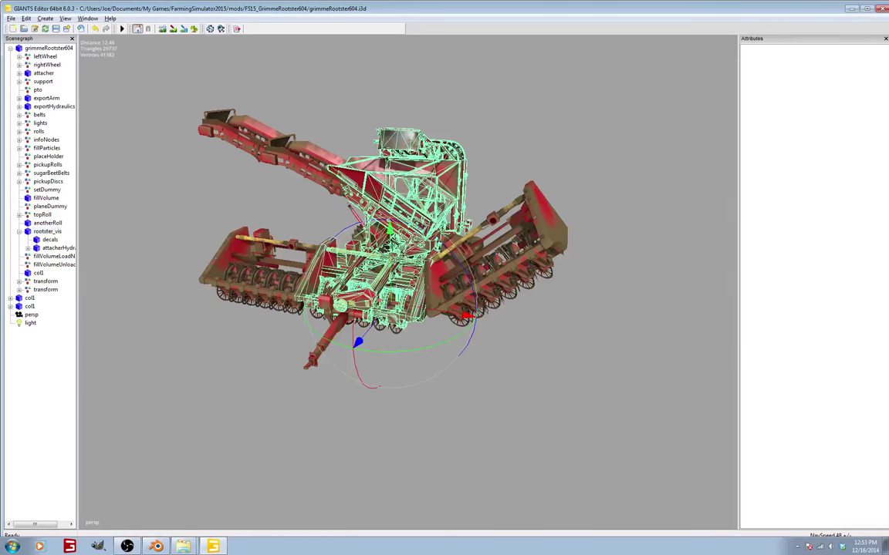
left_click_drag(258, 205, 307, 151, "alt")
scroll(307, 152, "up", 4)
left_click_drag(309, 193, 351, 197, "alt")
scroll(285, 232, "up", 4)
scroll(350, 197, "down", 6)
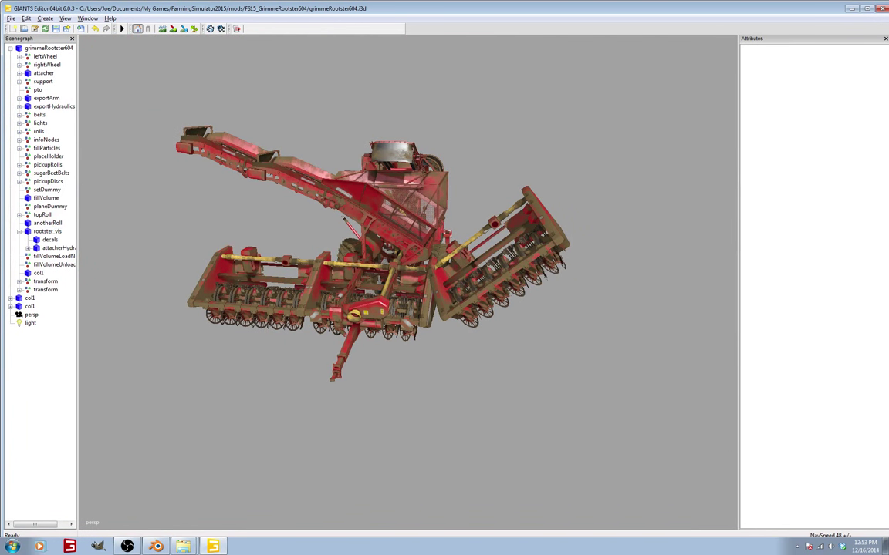
left_click(10, 19)
left_click(29, 60)
Switch to Blender, deselect the whole mesh and place the 3D cursor at the upper corner of the end plate
left_click(155, 547)
middle_click_drag(357, 312, 350, 317)
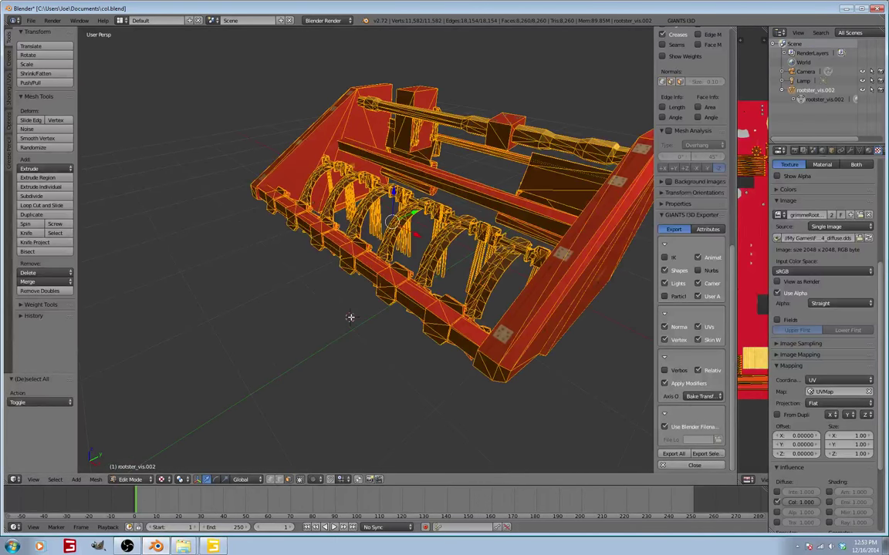
middle_click_drag(357, 353, 435, 296)
key("a")
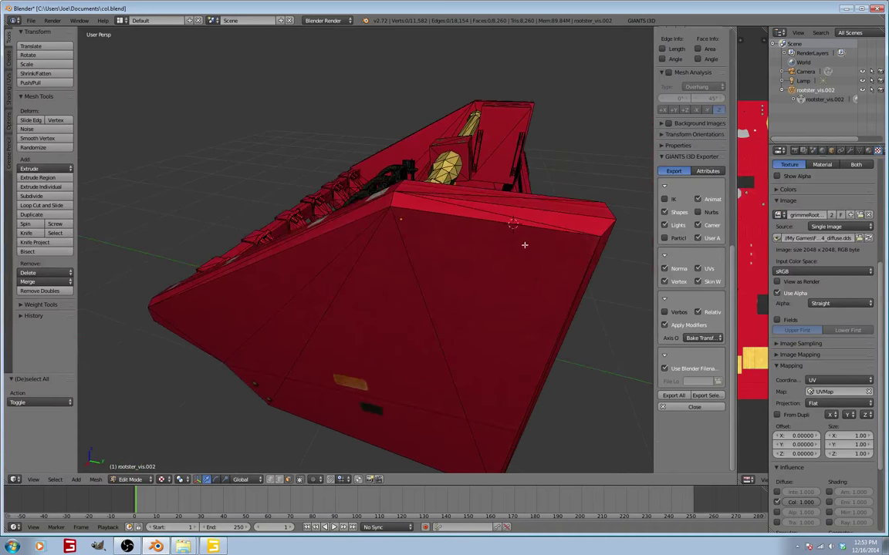
middle_click_drag(525, 244, 412, 233)
scroll(461, 242, "down", 3)
left_click(223, 156)
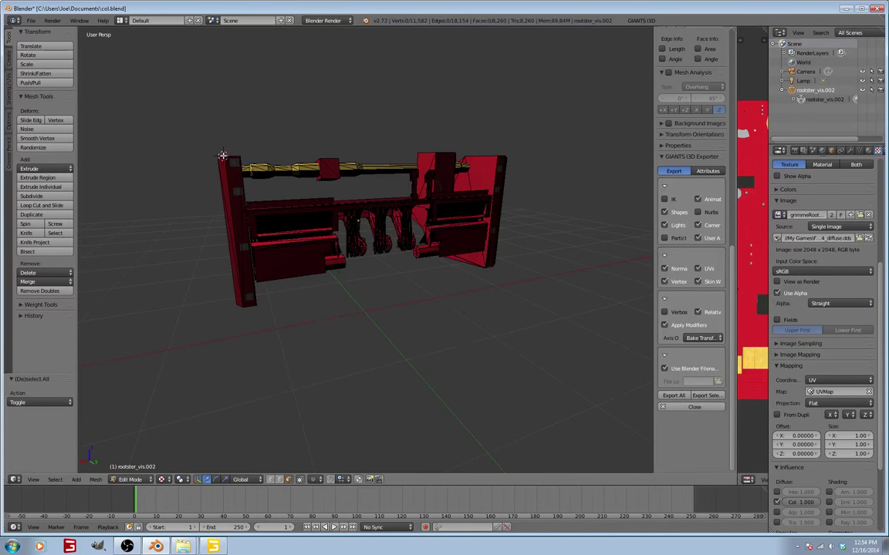
middle_click_drag(221, 192, 543, 174)
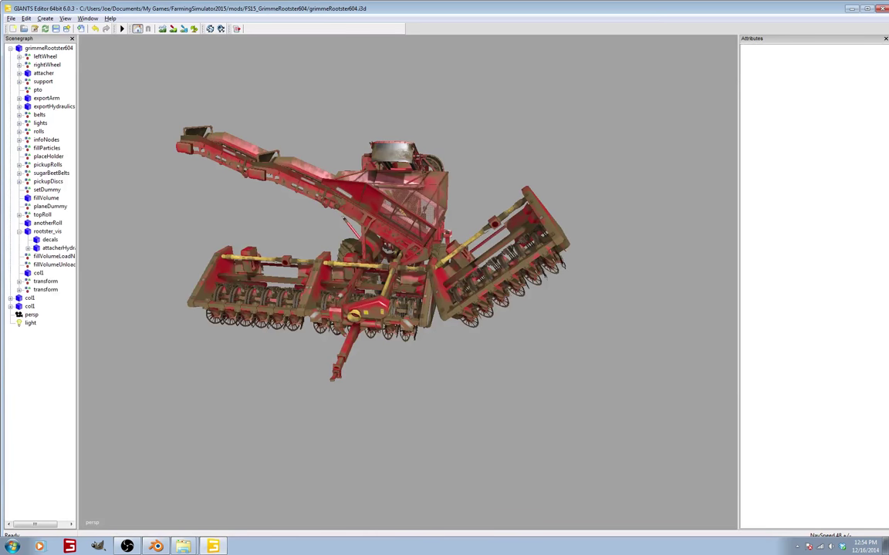
Switch to GIANTS Editor, select the first transform group and examine its side unit and pivot position
left_click(46, 282)
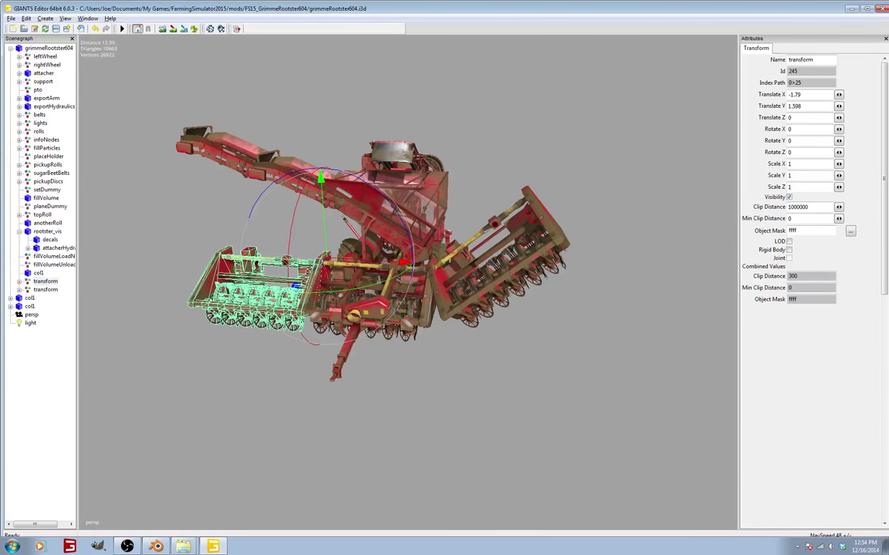
scroll(407, 285, "up", 2)
scroll(370, 254, "up", 10)
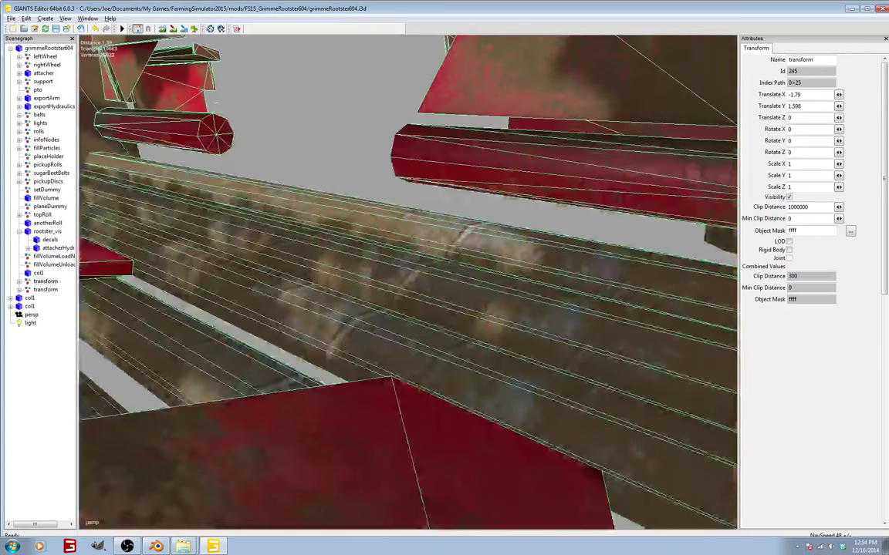
scroll(407, 282, "down", 12)
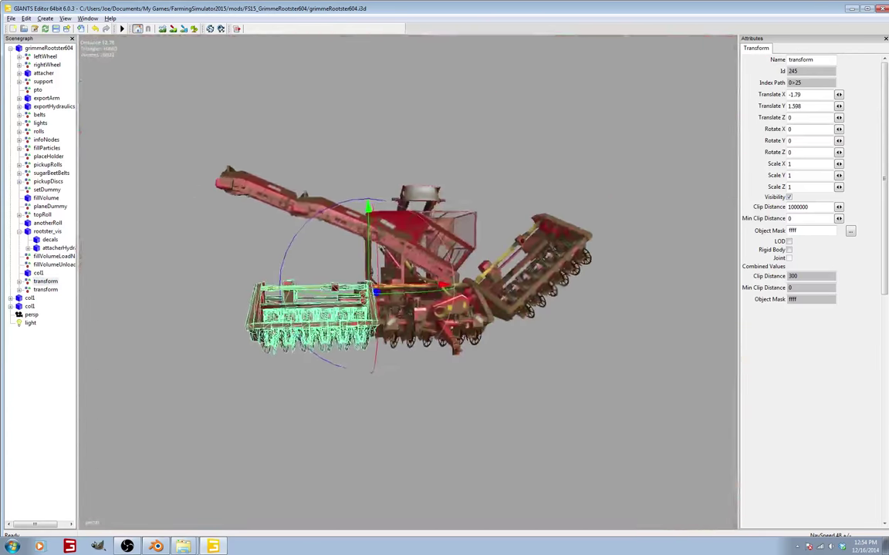
middle_click_drag(407, 282, 432, 235, "alt")
scroll(407, 282, "up", 8)
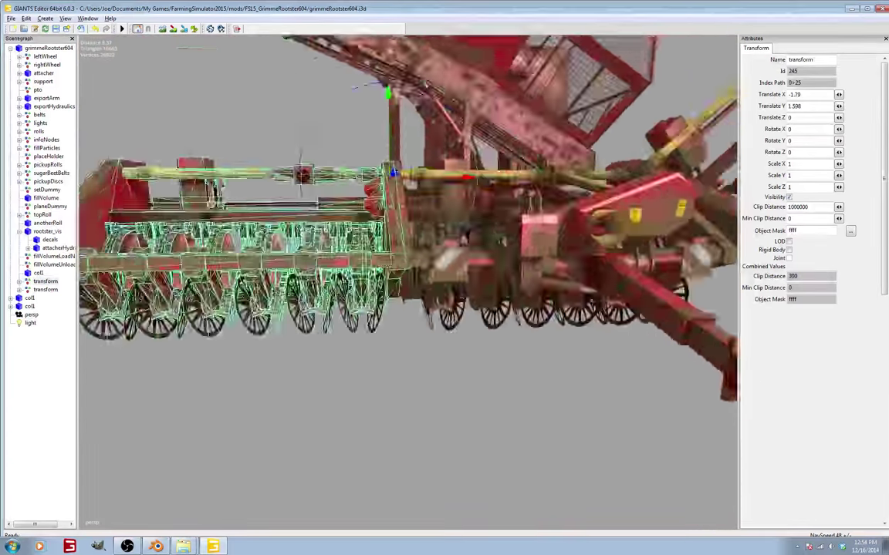
scroll(407, 281, "down", 4)
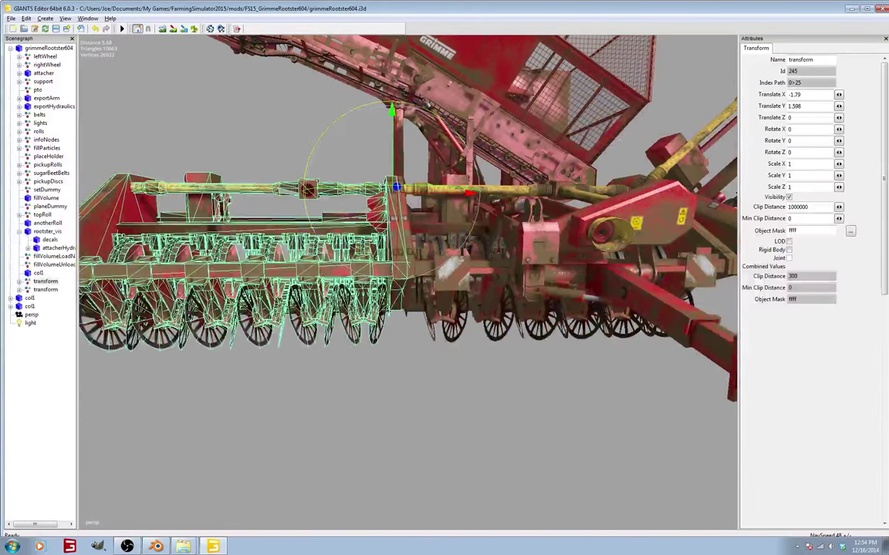
Expand the first transform group and its Right subgroup, and inspect each rootster_vis mesh inside
left_click(19, 281)
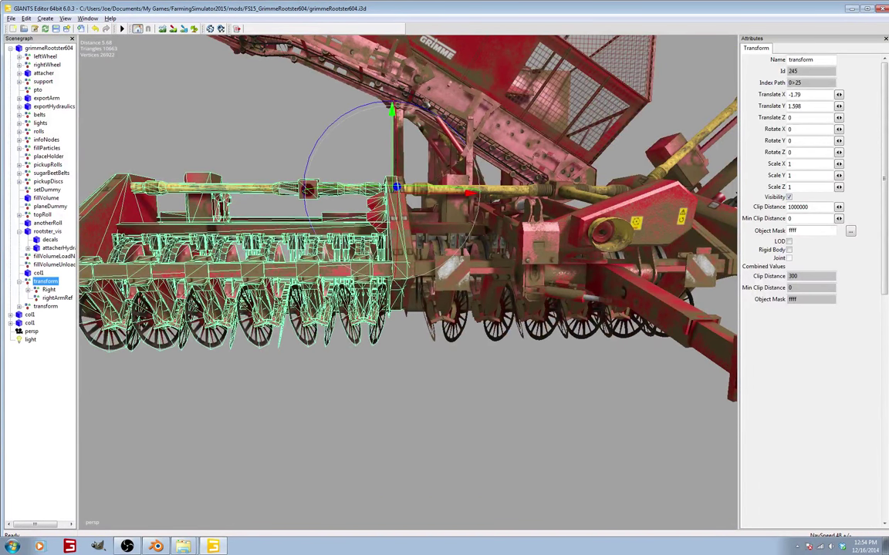
left_click(49, 290)
left_click(27, 290)
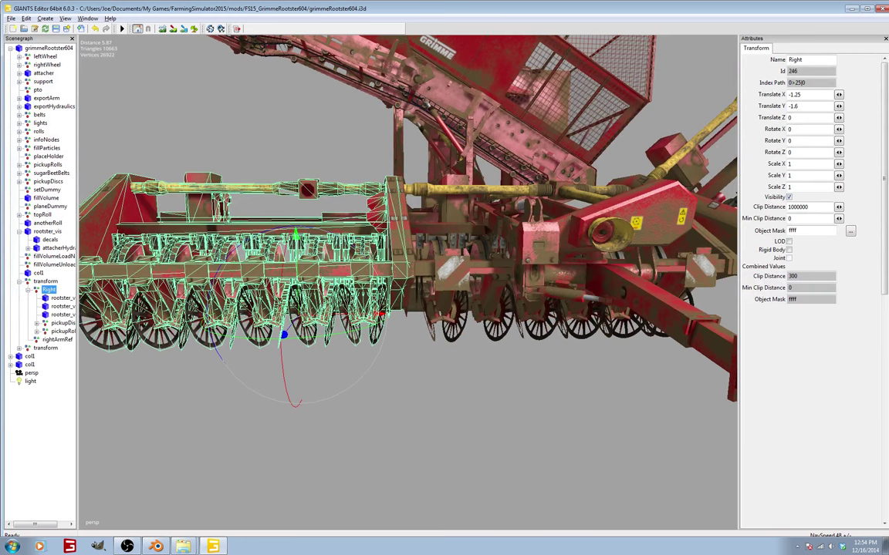
left_click(62, 298)
left_click(62, 306)
left_click(62, 314)
left_click(61, 307)
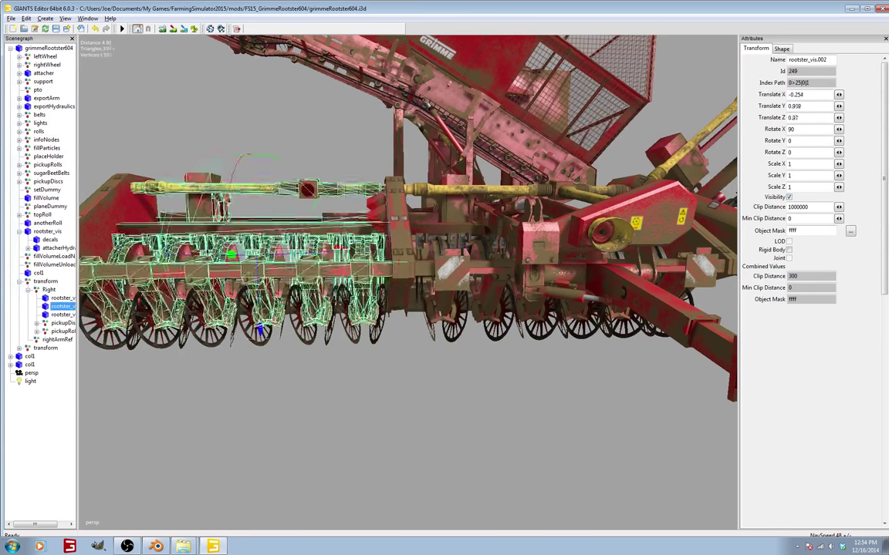
left_click(62, 298)
Collapse the transform and rootster_vis groups, view the side unit and switch back to the mesh in Blender
left_click(19, 282)
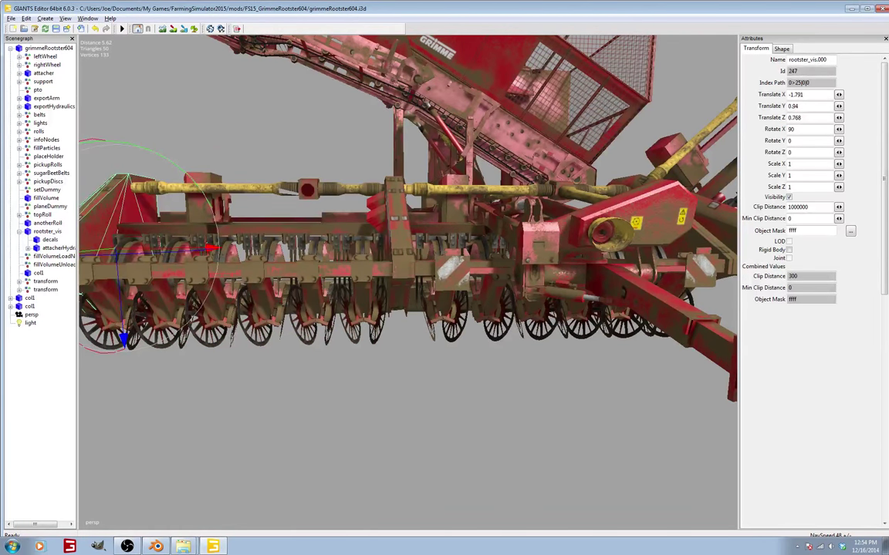
left_click(20, 232)
left_click_drag(371, 277, 340, 255, "alt")
scroll(370, 277, "down", 4)
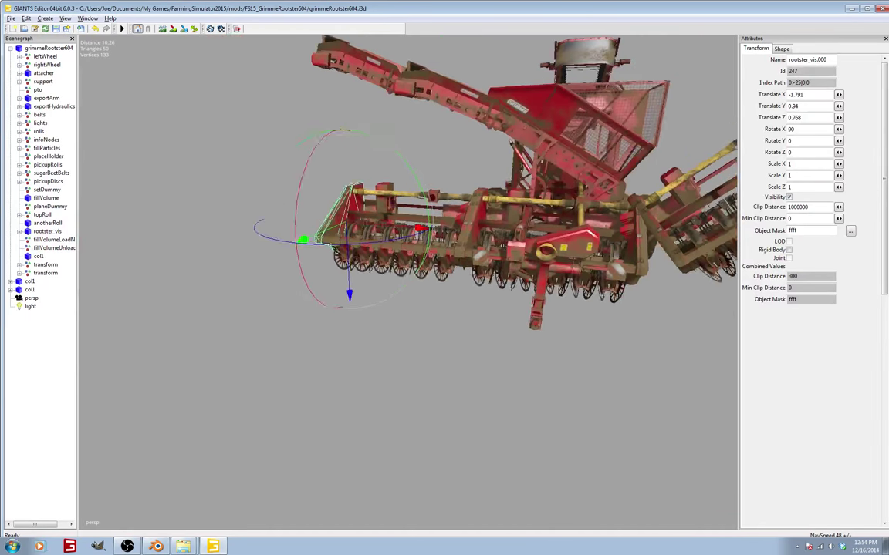
scroll(532, 205, "up", 3)
key("alt+Tab")
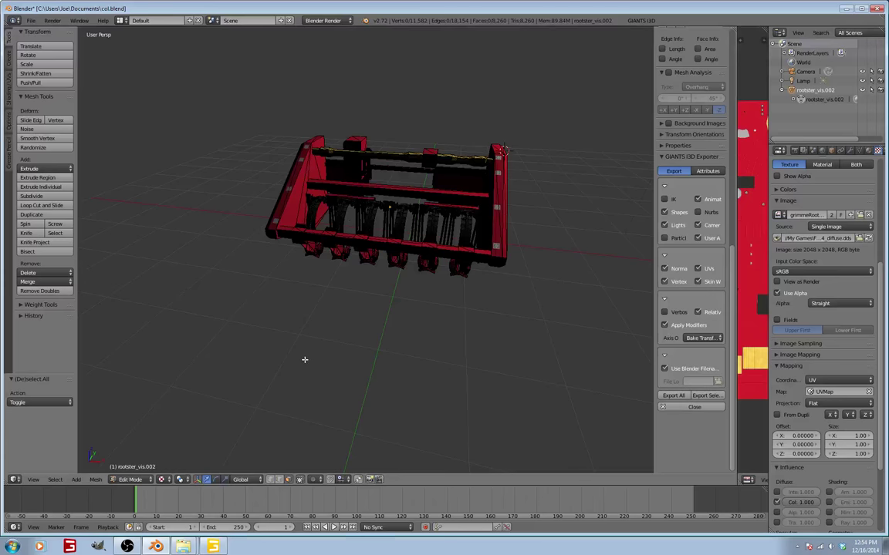
middle_click_drag(394, 363, 398, 340)
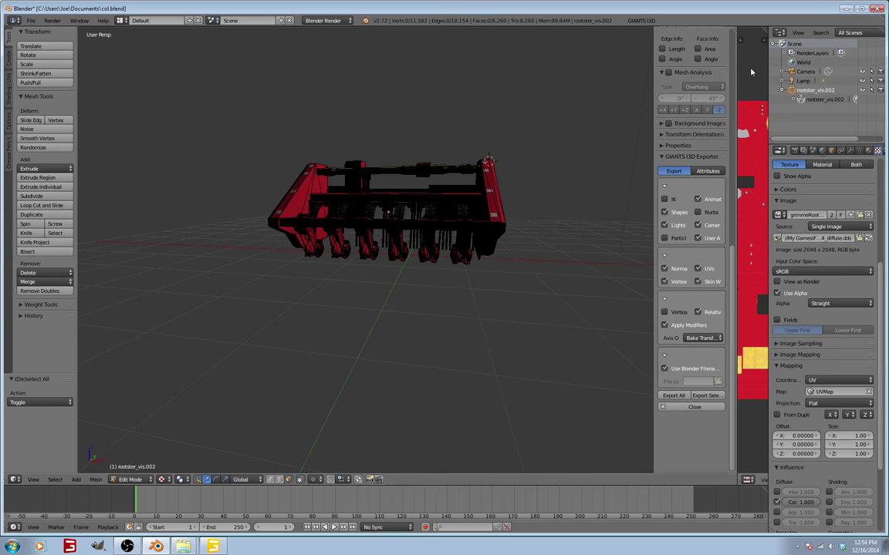
Leave mesh editing for rootster_vis.002 and set its origin to the 3D cursor at the end plate's upper corner
middle_click_drag(570, 158, 529, 184)
left_click(800, 99)
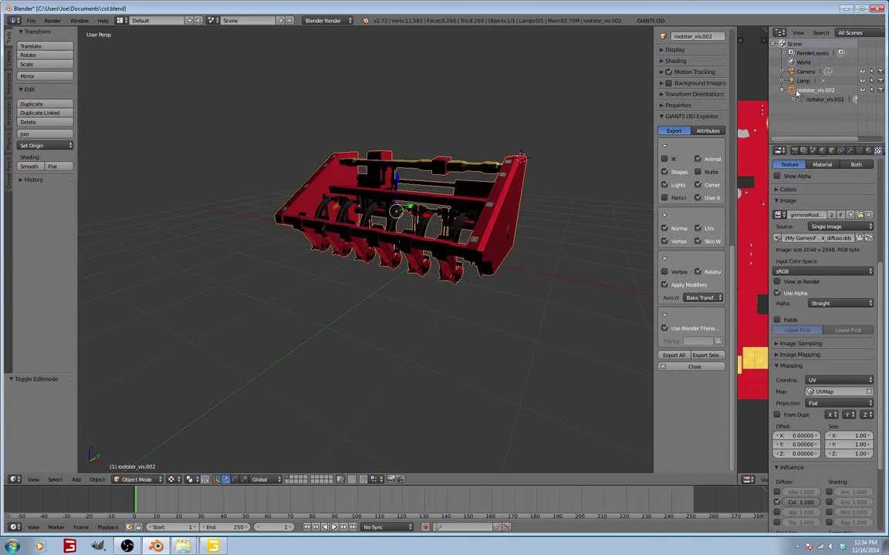
left_click(31, 147)
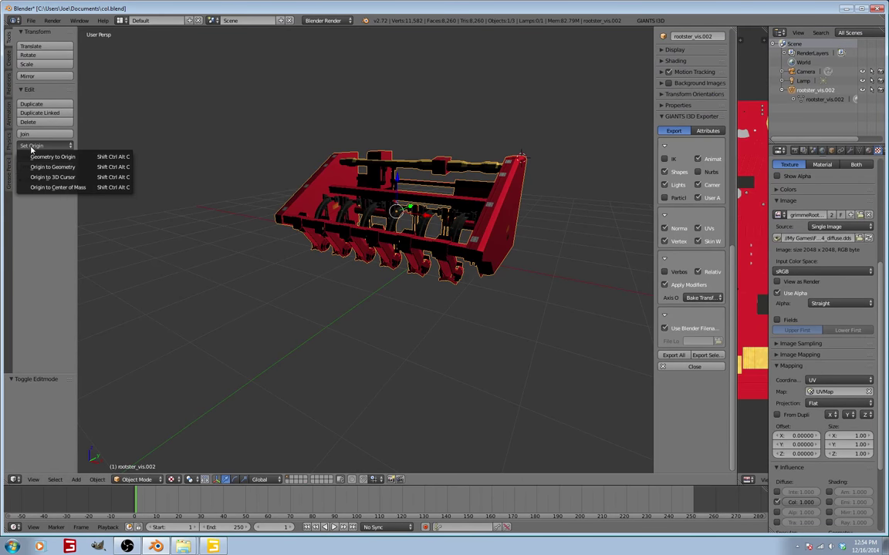
left_click(62, 177)
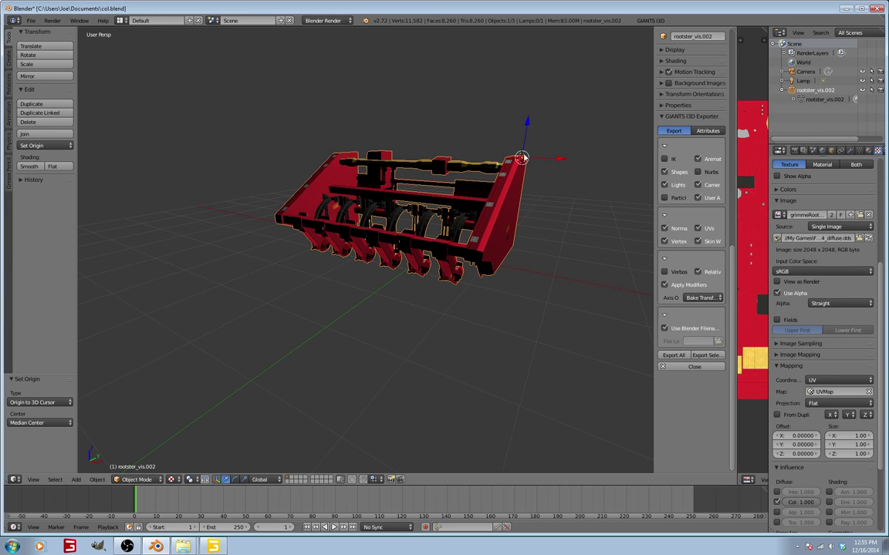
middle_click_drag(349, 265, 375, 260)
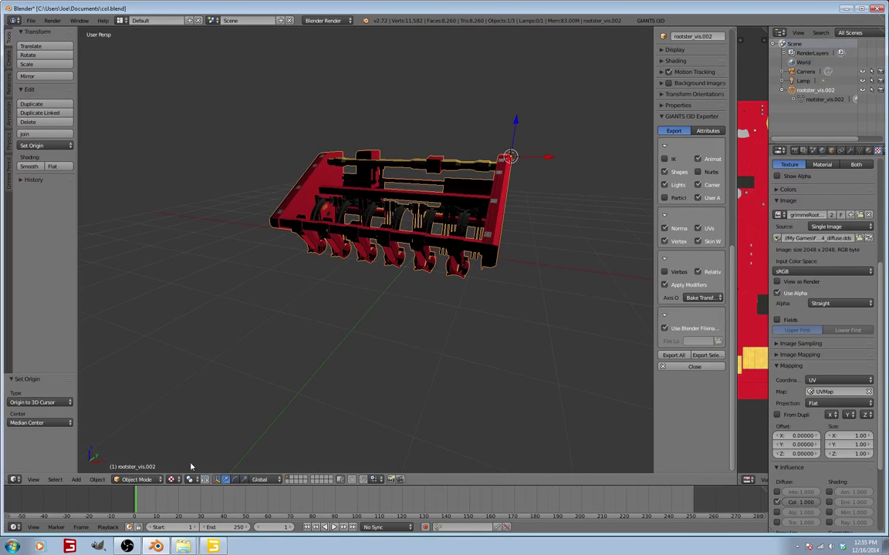
Test the new pivot by rotating the mesh about 28° around the global Y axis, and undo the rotation
left_click(234, 479)
left_click(590, 173)
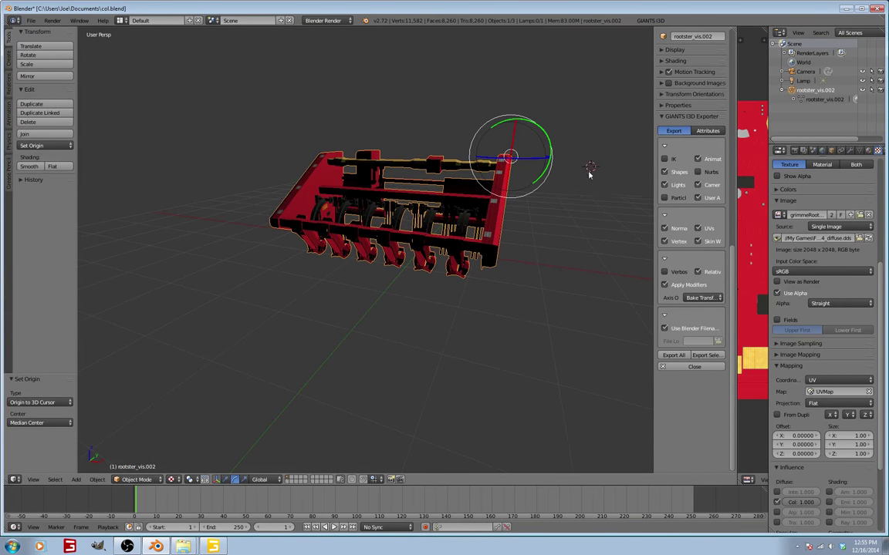
middle_click_drag(589, 173, 519, 207)
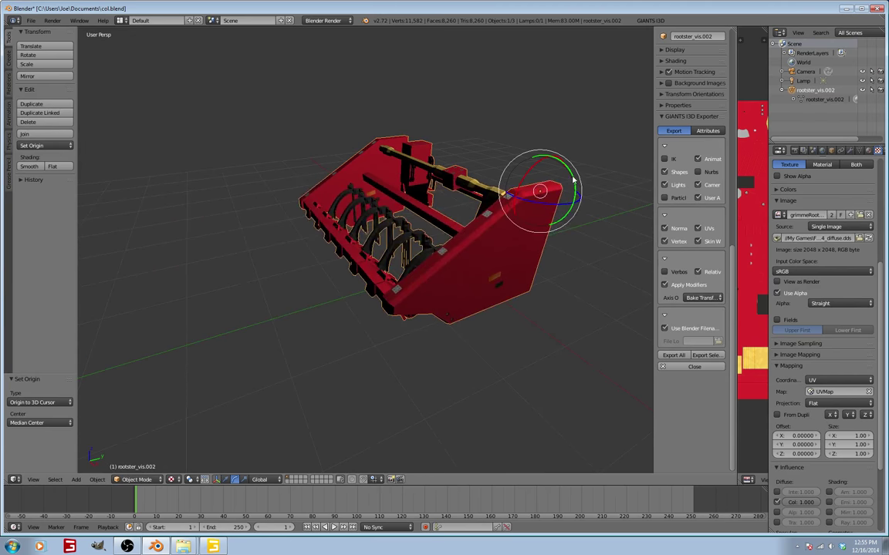
mouse_move(573, 179)
left_mouse_down()
mouse_move(576, 224)
mouse_move(576, 193)
left_mouse_up()
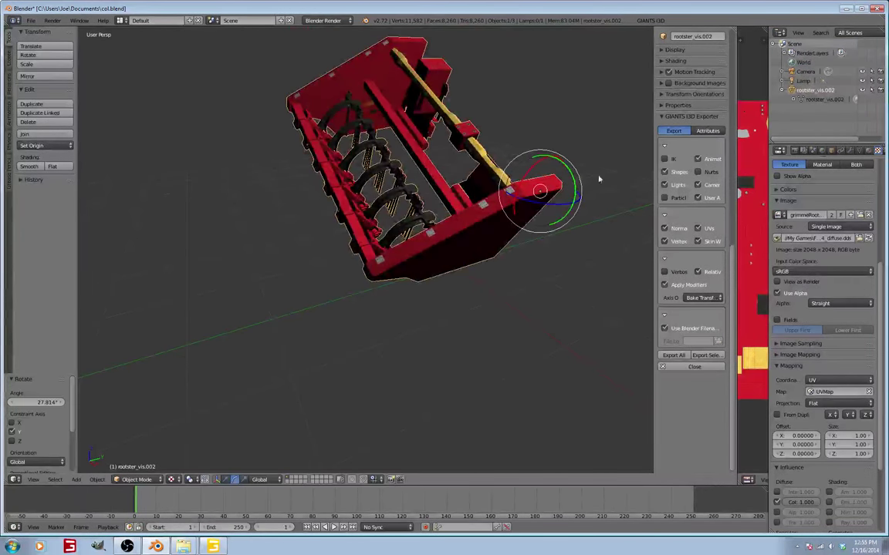
key("ctrl+z")
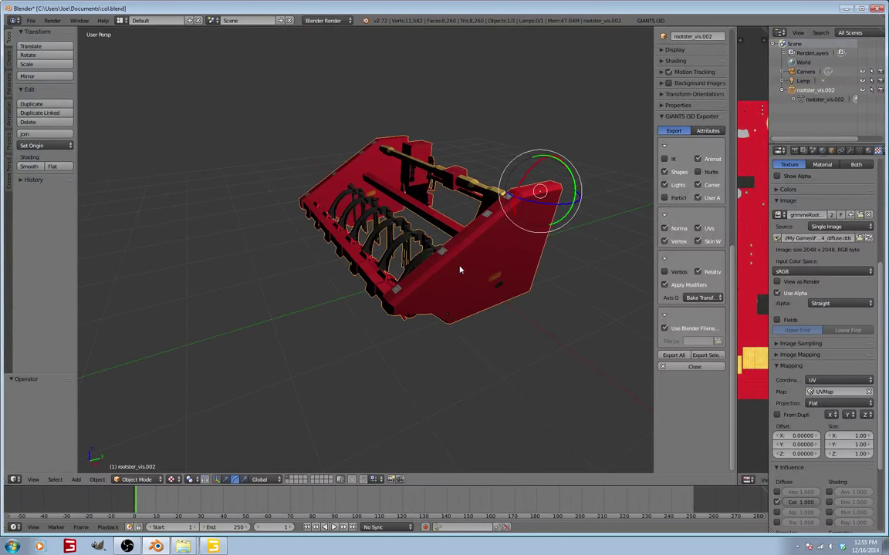
middle_click_drag(459, 270, 489, 260)
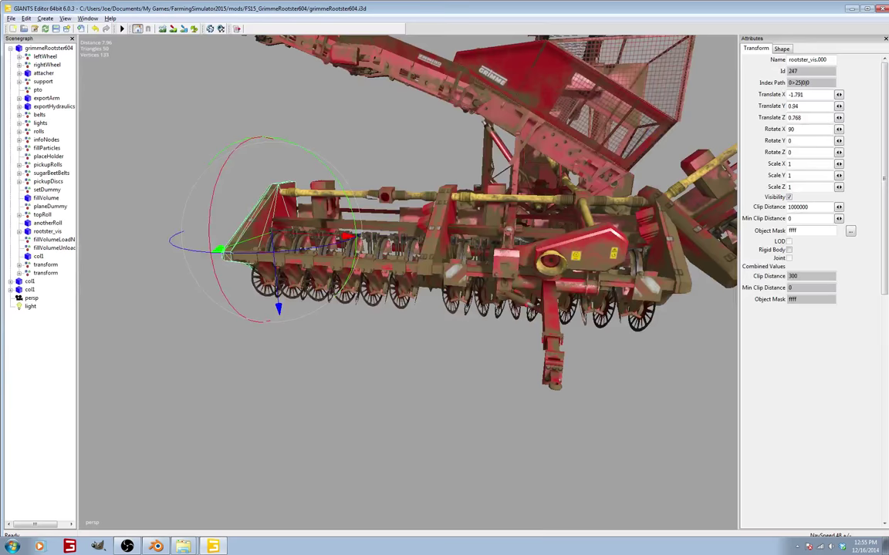
Switch to GIANTS Editor and hide both transform groups that hold the harvester's side units
scroll(408, 278, "up", 3)
left_click_drag(409, 277, 463, 254, "alt")
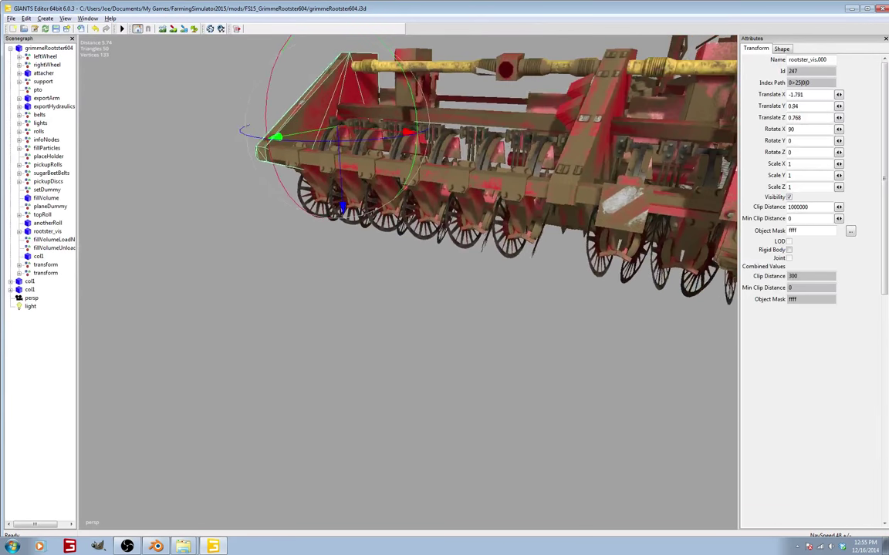
scroll(408, 277, "down", 8)
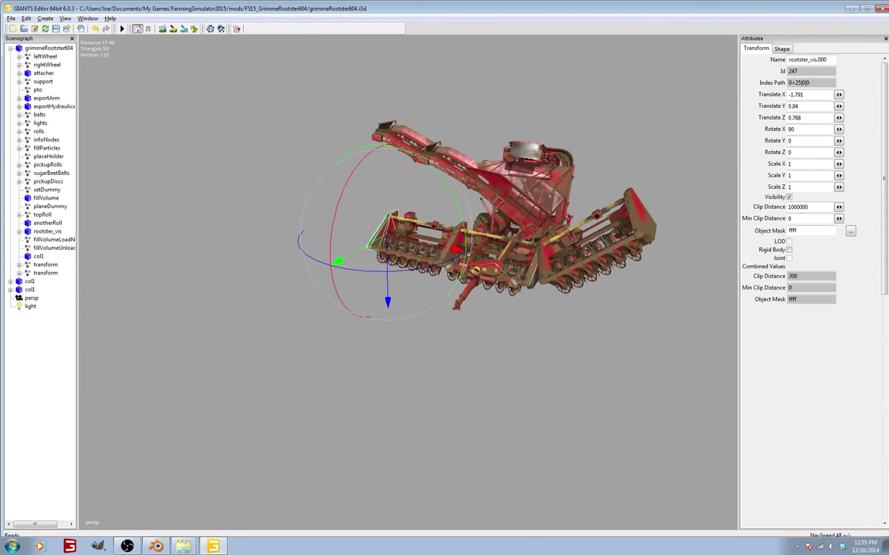
left_click(10, 47)
left_click(10, 48)
left_click(45, 264)
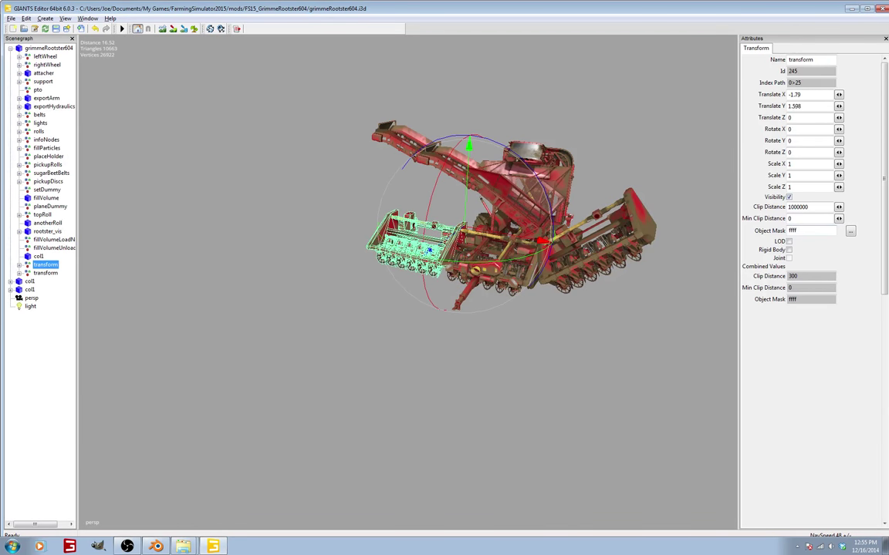
left_click(789, 198)
left_click(45, 273)
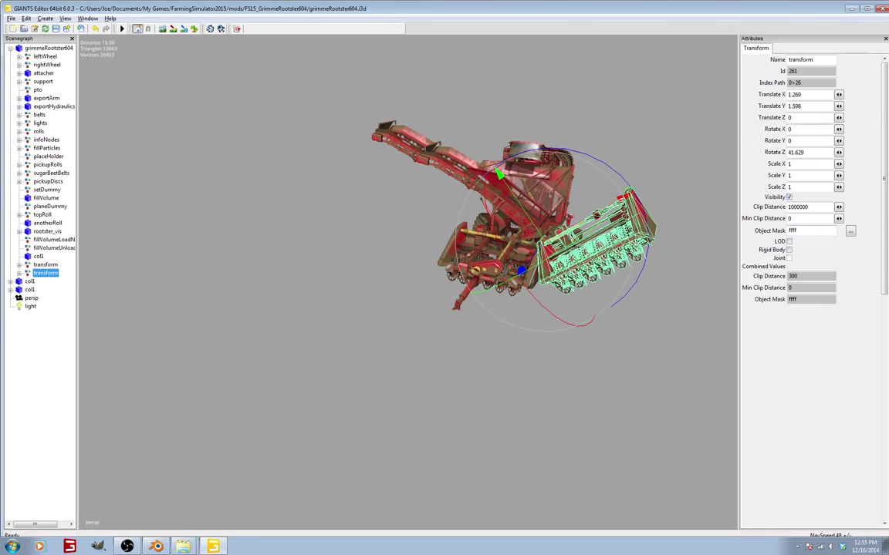
key("h")
left_click(409, 370)
Import the i3d file exported from Blender out of the My Documents folder
middle_click_drag(509, 282, 378, 286, "alt")
scroll(408, 281, "up", 4)
left_click(11, 18)
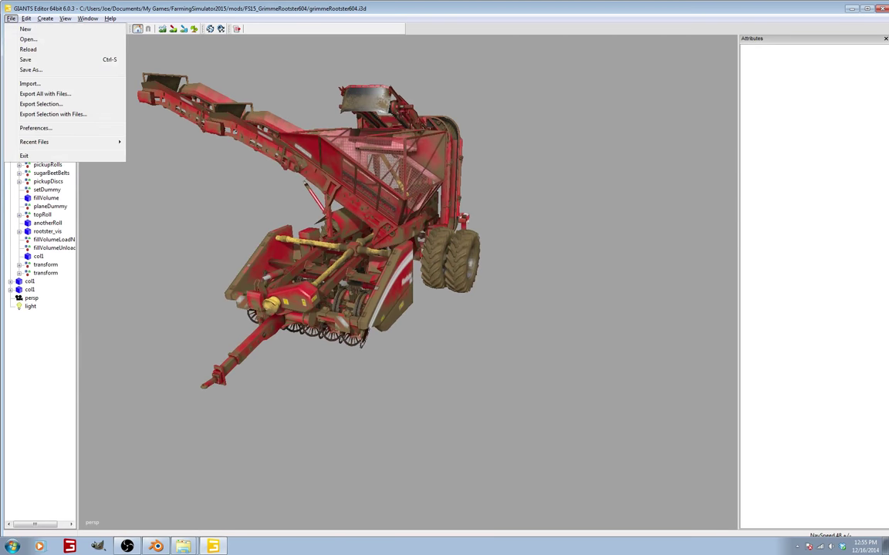
left_click(25, 83)
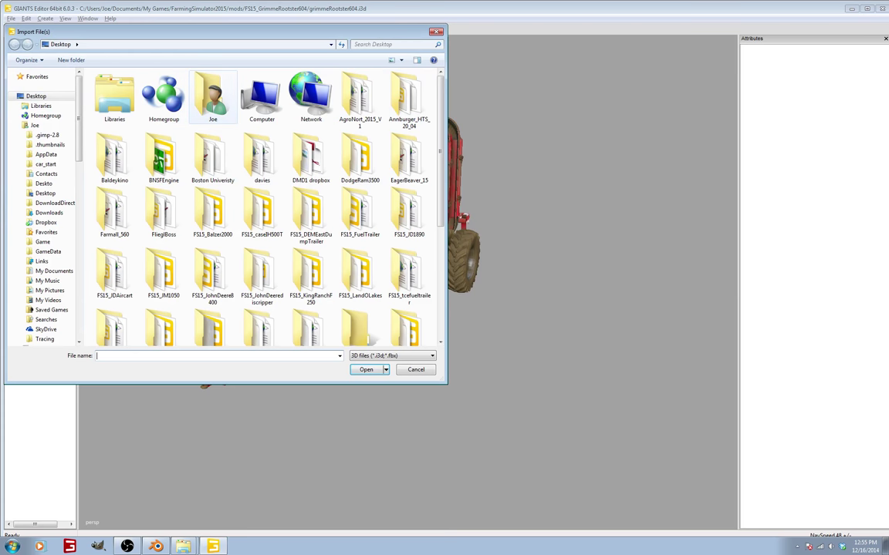
double_click(213, 96)
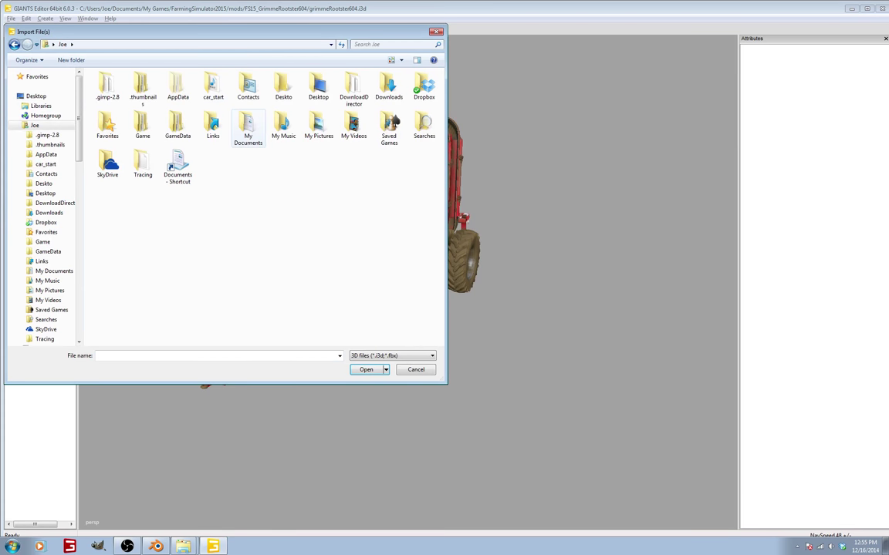
double_click(248, 127)
double_click(108, 116)
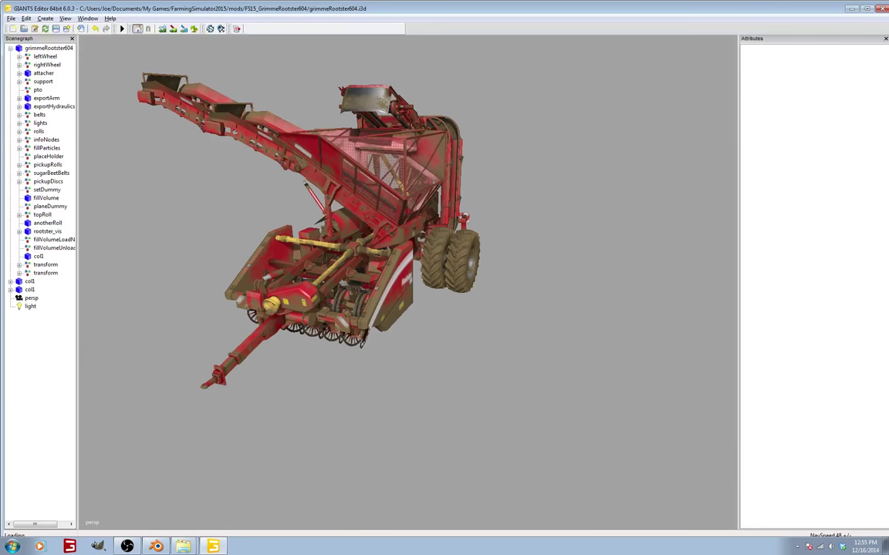
Cut the imported rootster_vis.002 mesh and paste it into the grimmeRootster604 root group
left_click_drag(483, 256, 351, 239)
key("ctrl+z")
key("ctrl+z")
key("ctrl+z")
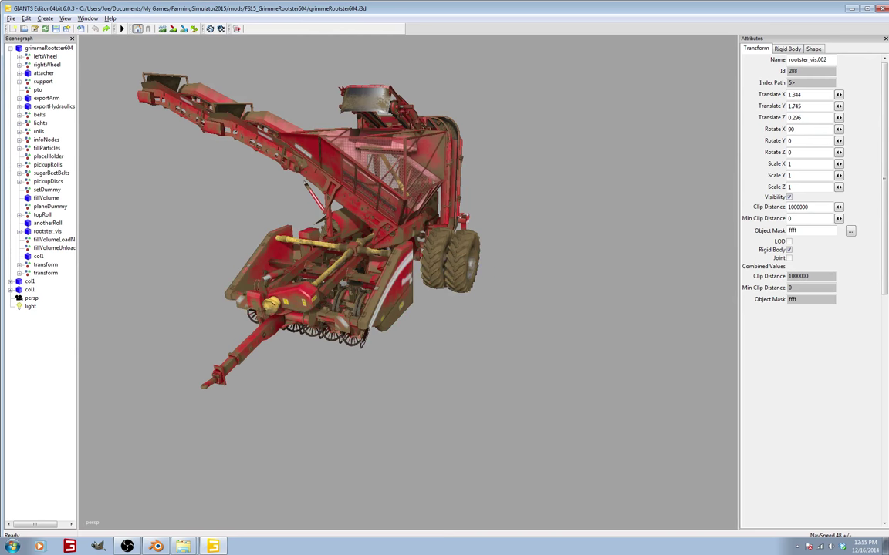
left_click(49, 48)
key("ctrl+v")
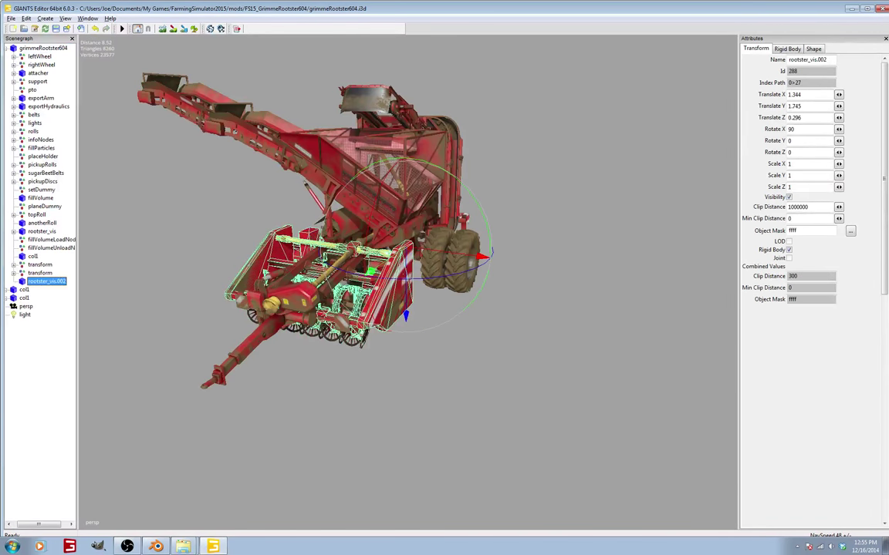
Move rootster_vis.002 to about -1.702 on X beside the centre section and rotate it to about -18.2° on Z
left_click_drag(481, 257, 346, 237)
middle_click_drag(346, 237, 621, 293, "alt")
scroll(407, 279, "up", 5)
left_click_drag(408, 279, 524, 266, "alt")
scroll(524, 266, "down", 5)
middle_click_drag(524, 266, 459, 268, "alt")
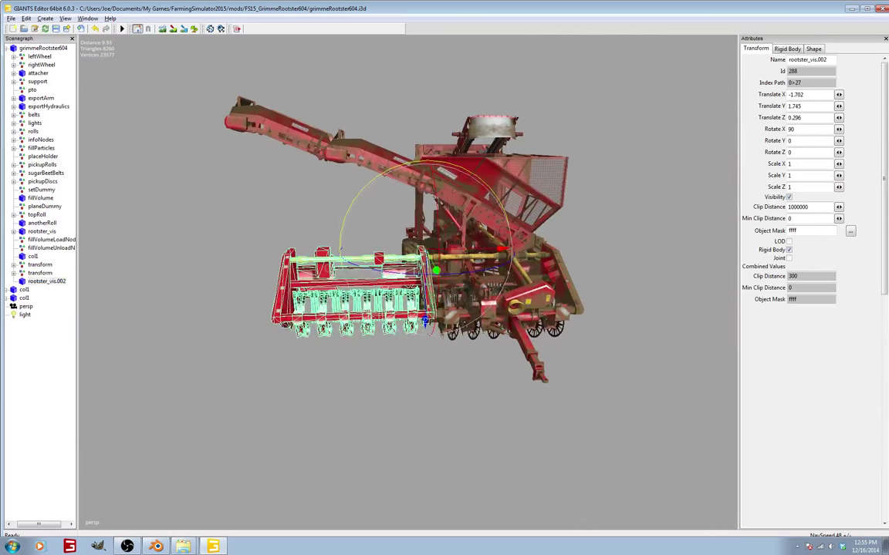
left_click_drag(406, 164, 442, 171)
mouse_move(349, 215)
left_mouse_down()
mouse_move(346, 193)
mouse_move(351, 220)
left_mouse_up()
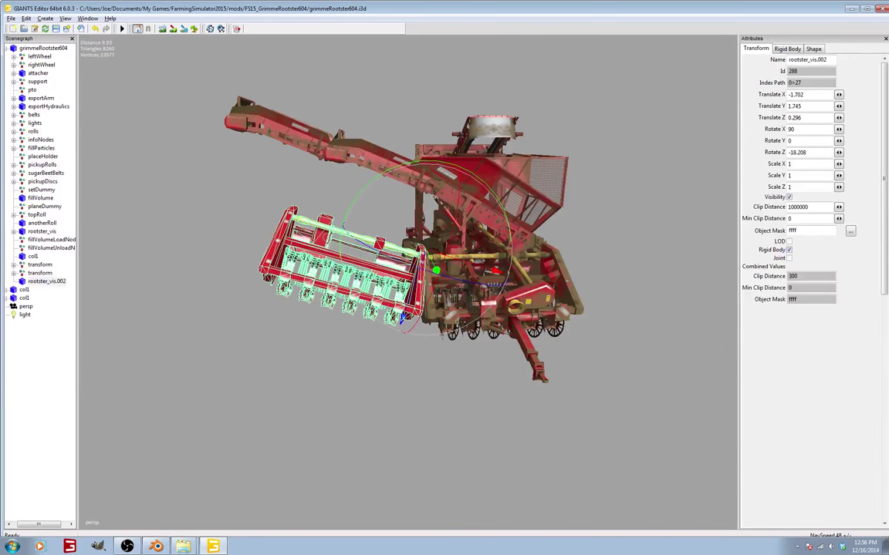
Switch to Blender and widen the image editor to show the diffuse texture, leaving a narrow properties sidebar scrolled to the object dimensions
key("alt+Tab")
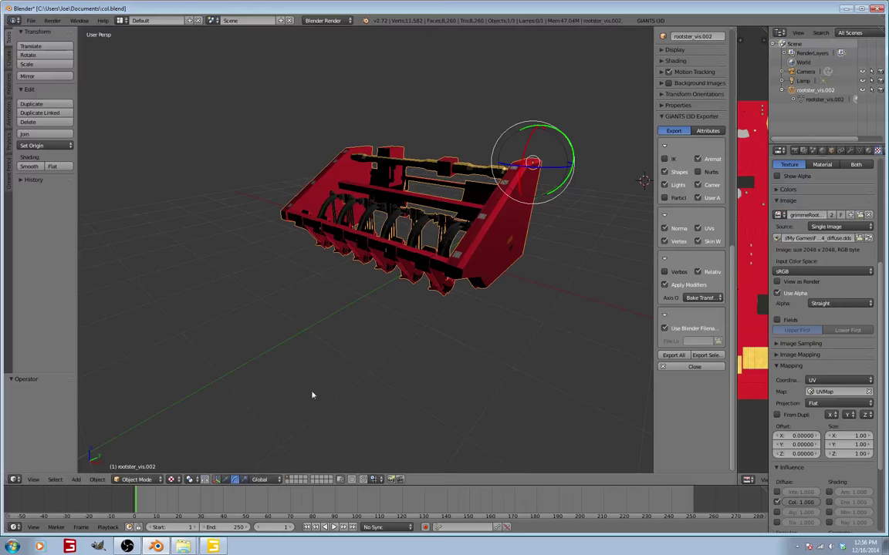
middle_click_drag(386, 301, 421, 312)
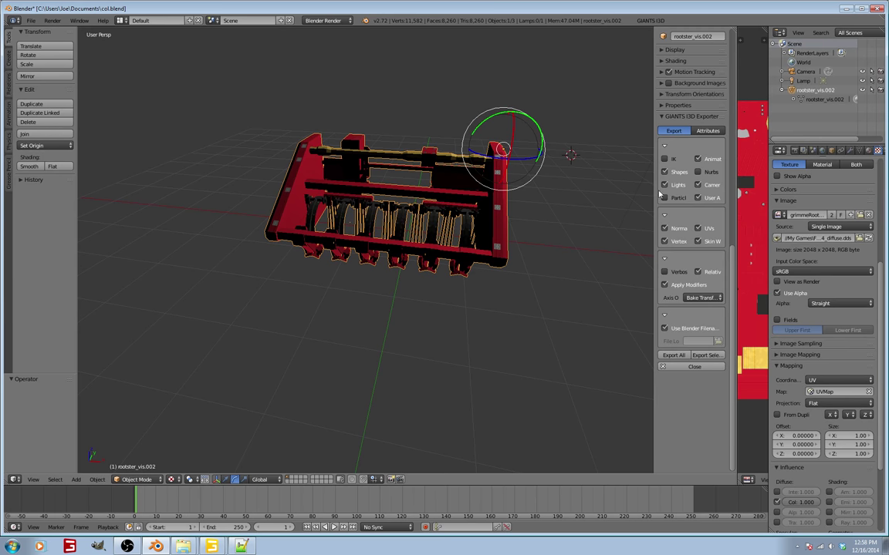
left_click_drag(653, 197, 429, 223)
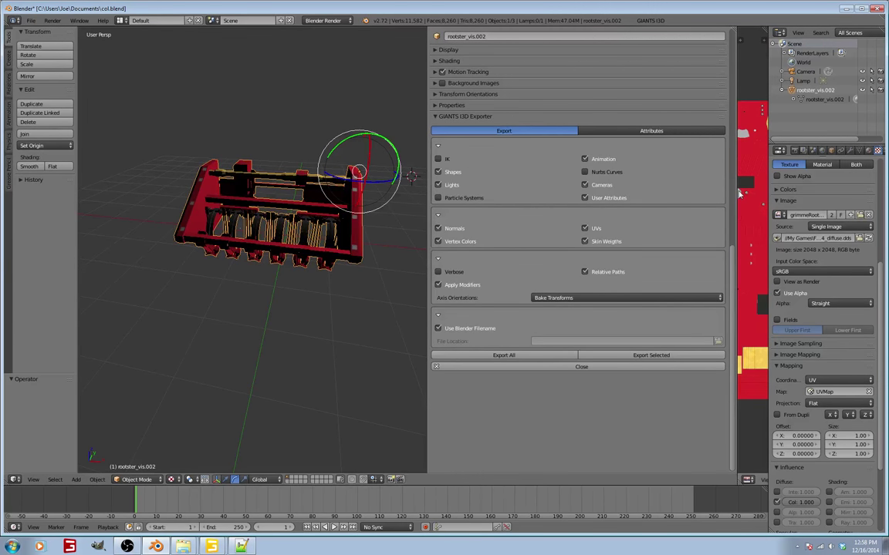
left_click(732, 195)
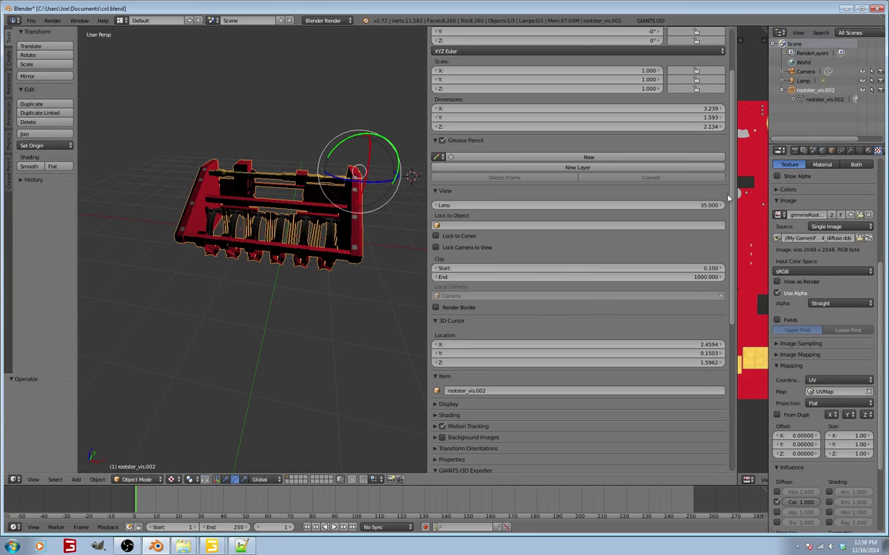
left_click_drag(737, 189, 482, 188)
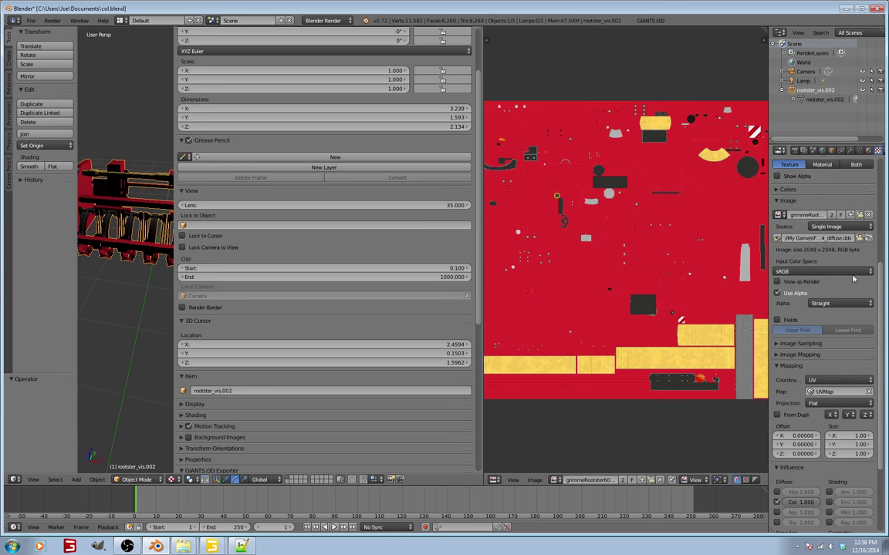
scroll(830, 357, "down", 2)
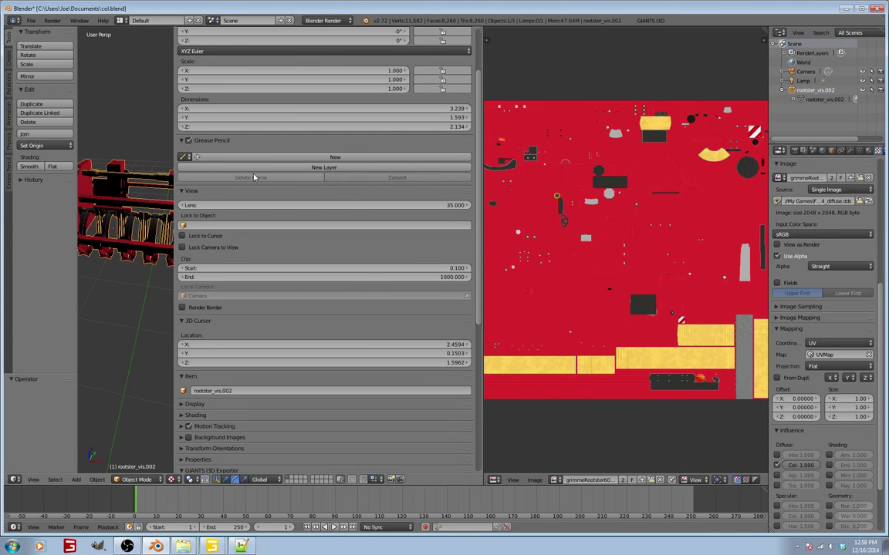
left_click_drag(176, 105, 373, 106)
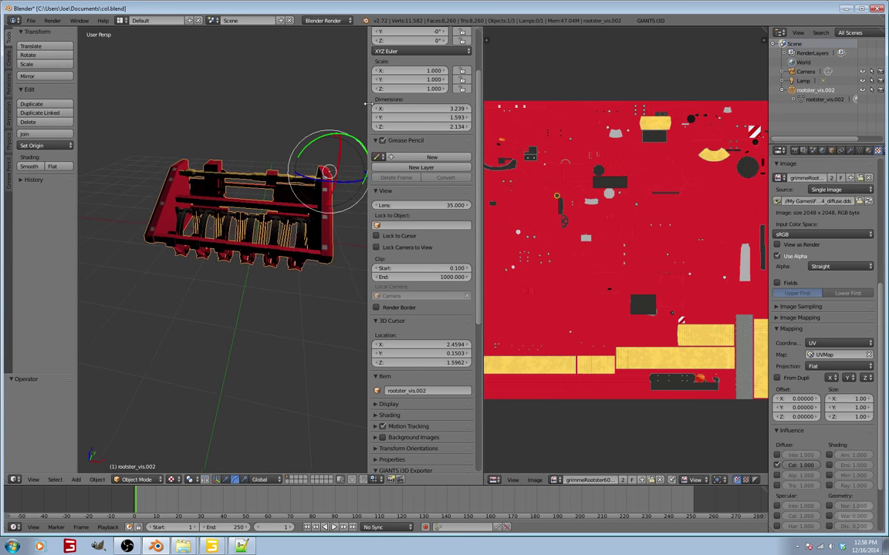